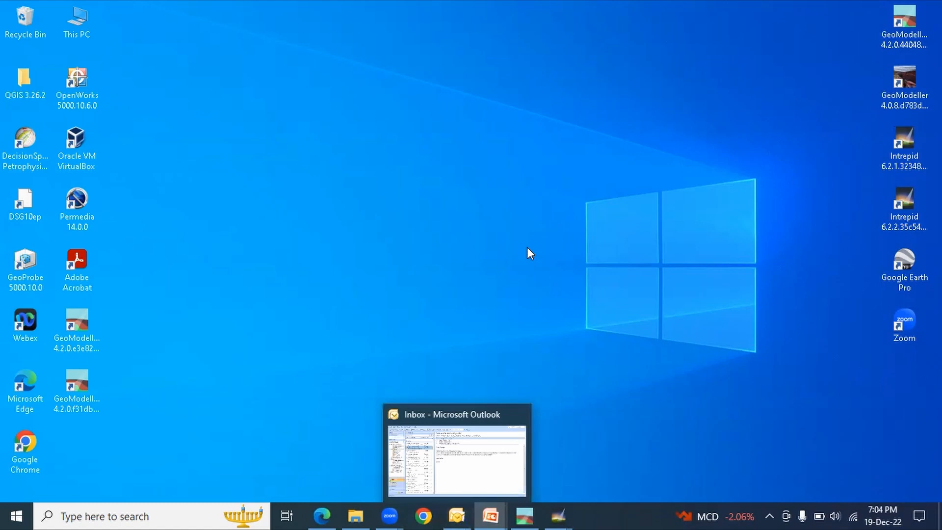
Launch GeoModeller 4.2.0 from the desktop.
double_click(87, 326)
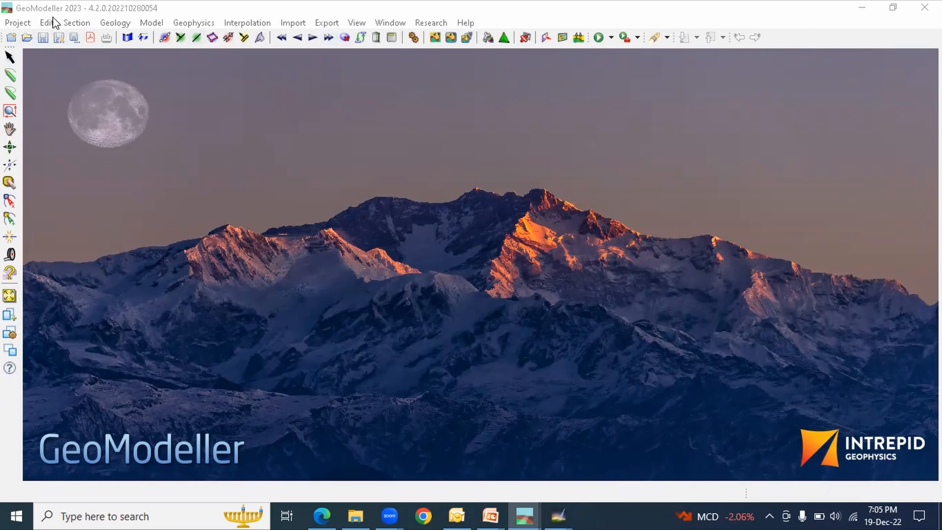
Examine the available project, geology, model, geophysics and interpolation commands, including domain kriging and Gaussian simulation.
left_click(18, 23)
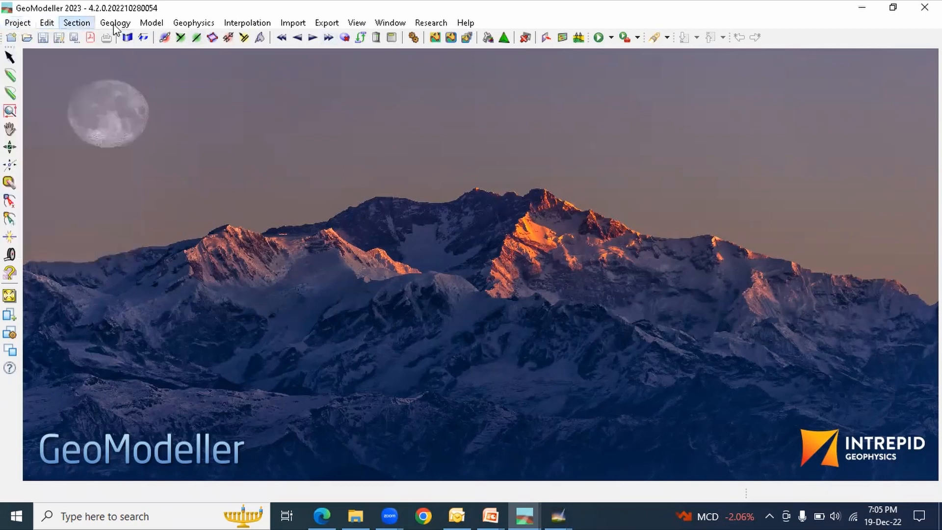
left_click(431, 22)
mouse_move(34, 24)
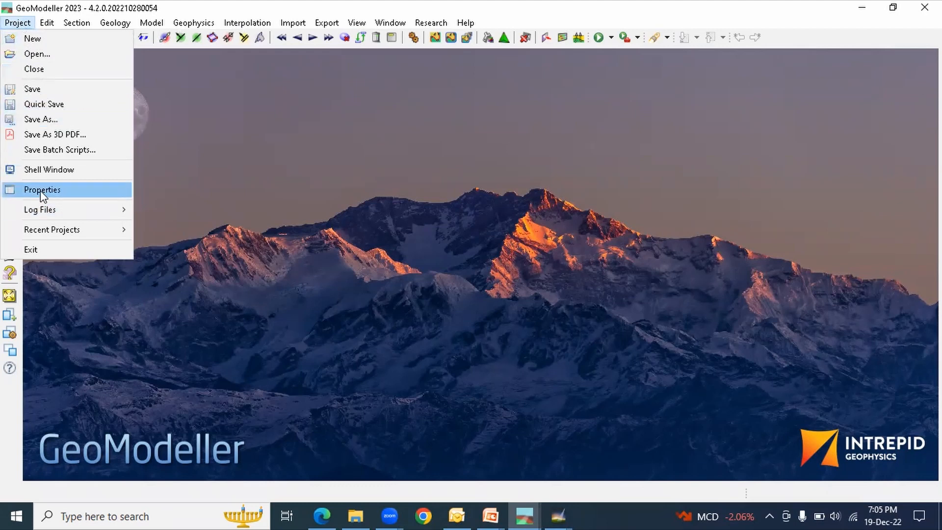
mouse_move(192, 23)
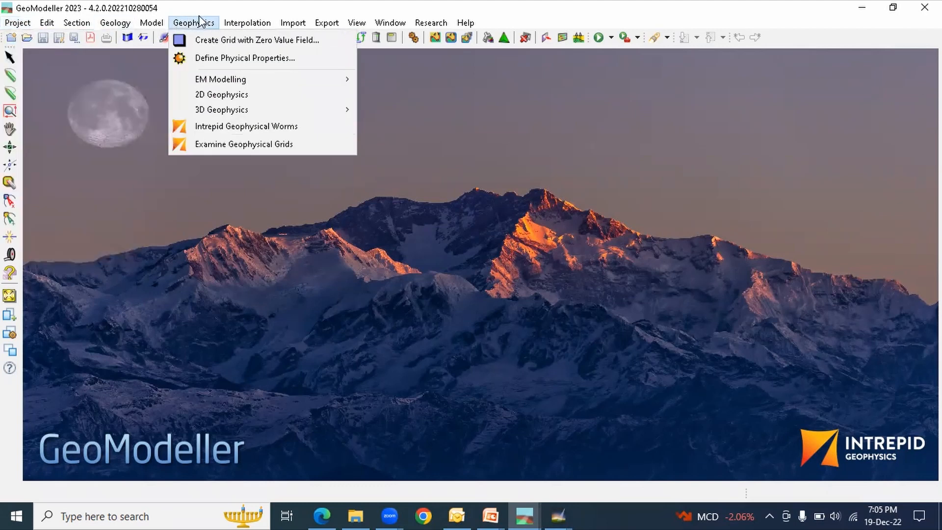
mouse_move(119, 25)
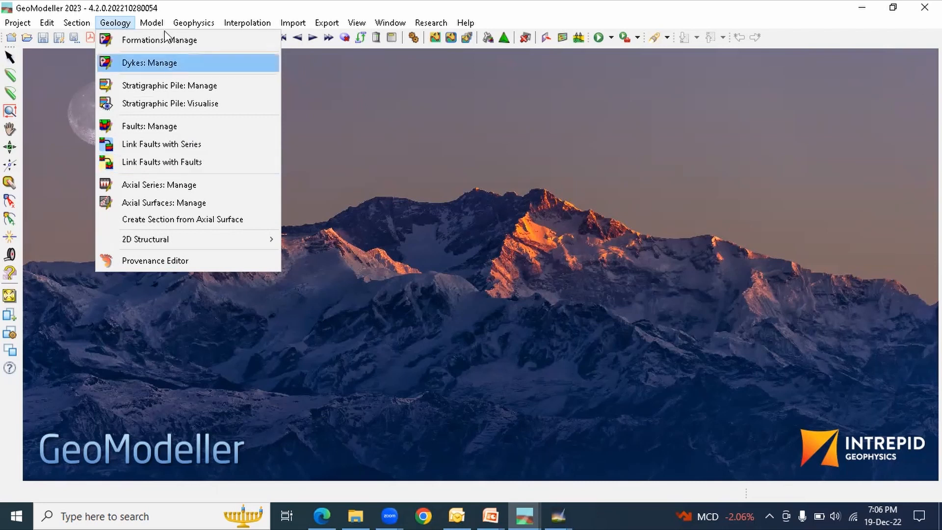
mouse_move(151, 23)
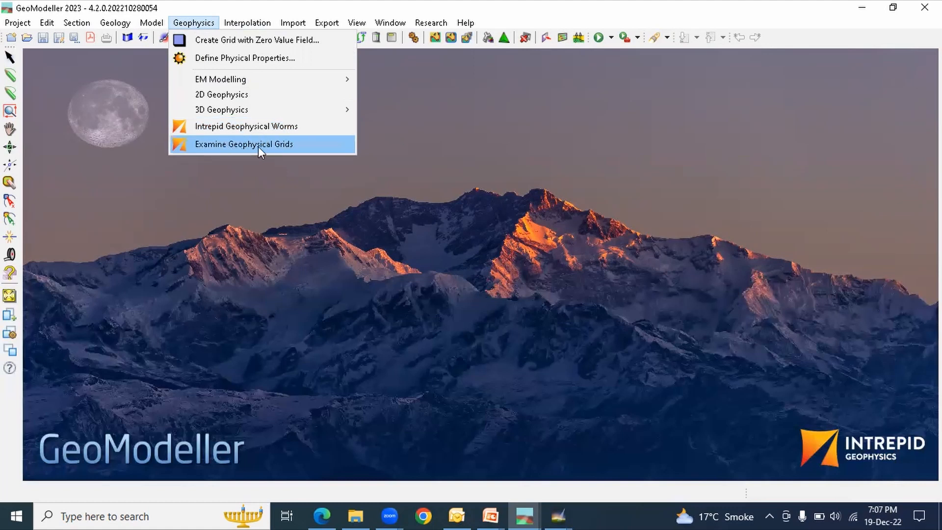
mouse_move(253, 22)
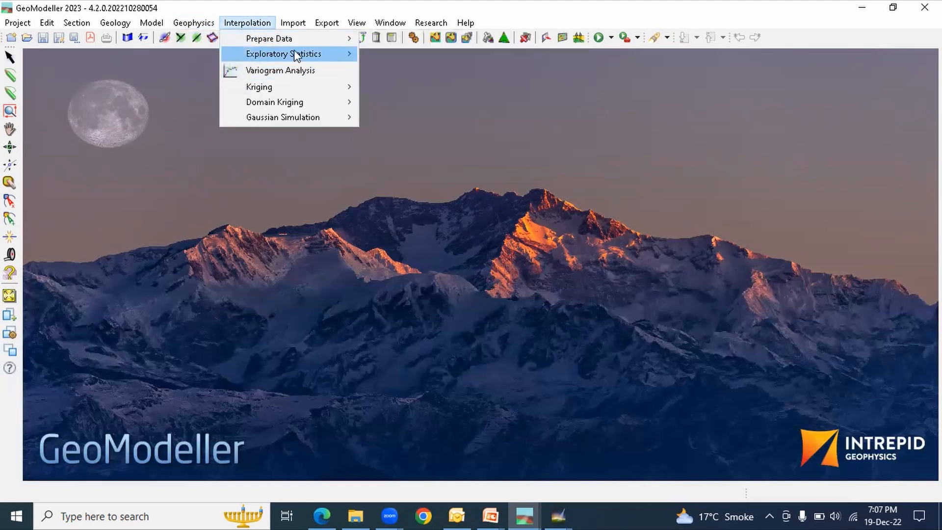
mouse_move(296, 41)
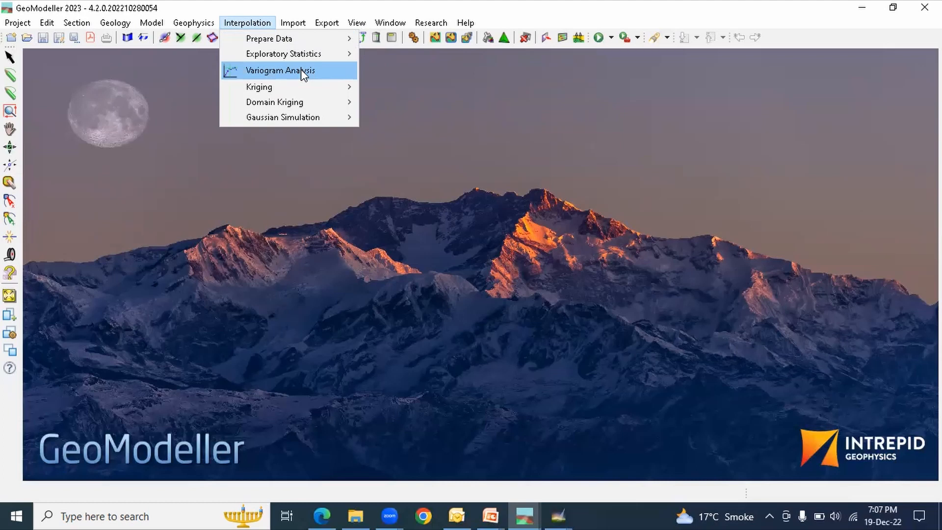
mouse_move(287, 104)
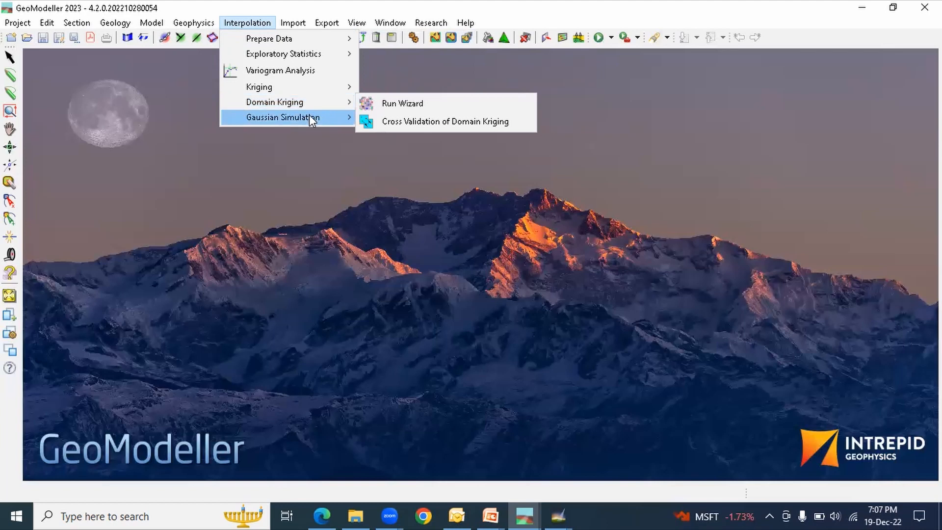
mouse_move(309, 115)
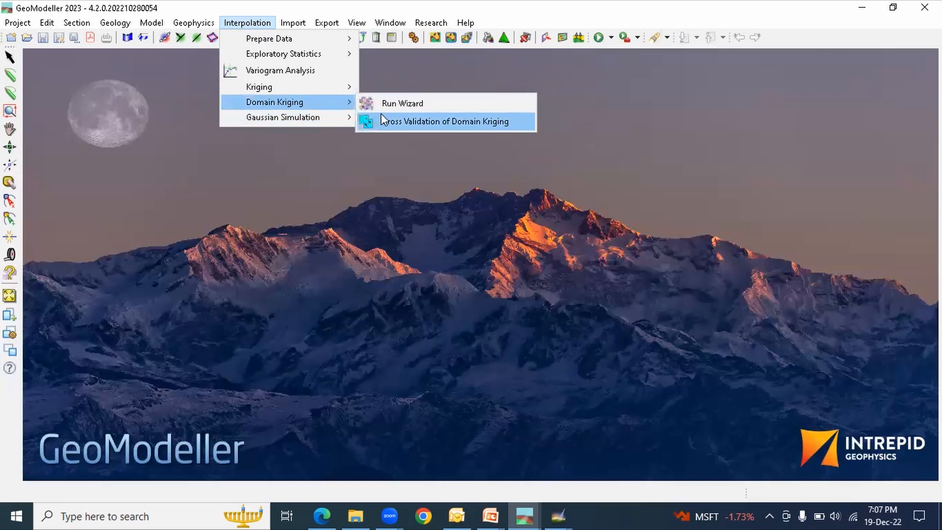
mouse_move(319, 114)
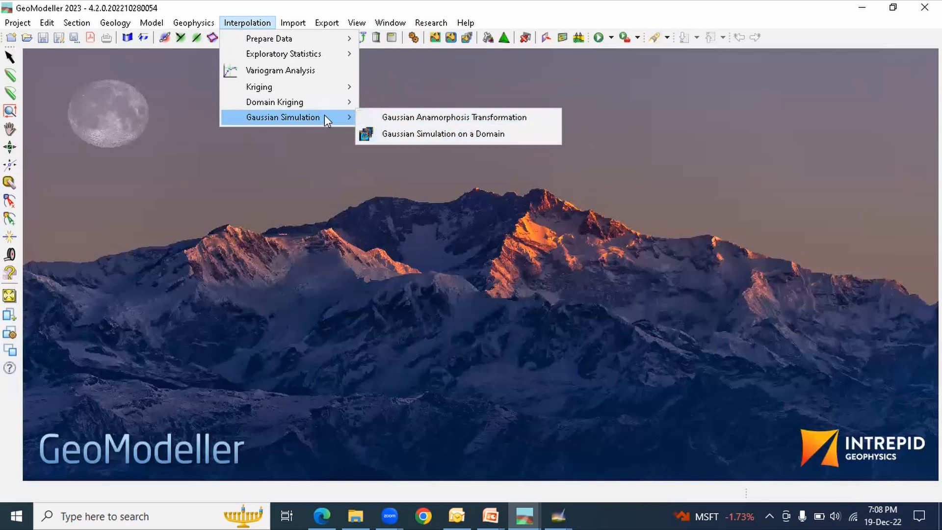
Examine the import, export and view commands, including 2D and 3D geology imports, 3D model exports and 2D controls.
left_click(293, 23)
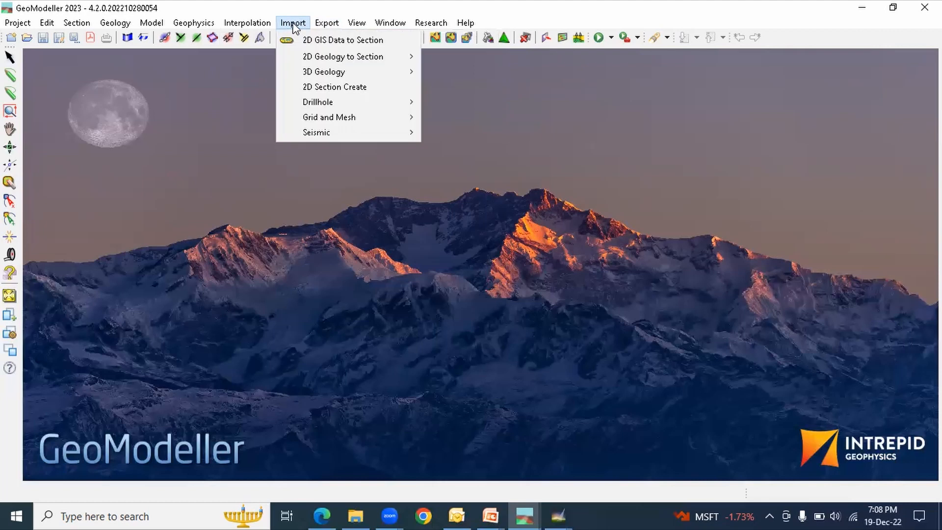
mouse_move(389, 62)
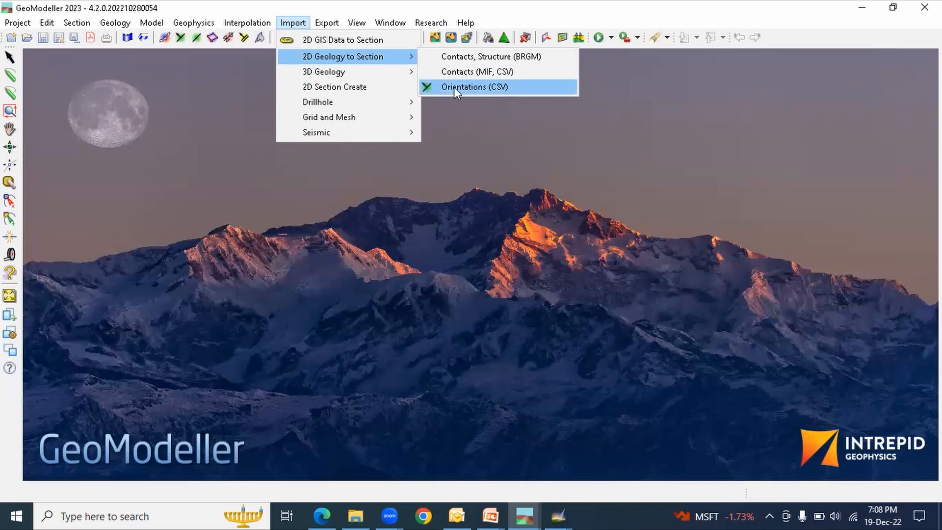
mouse_move(339, 73)
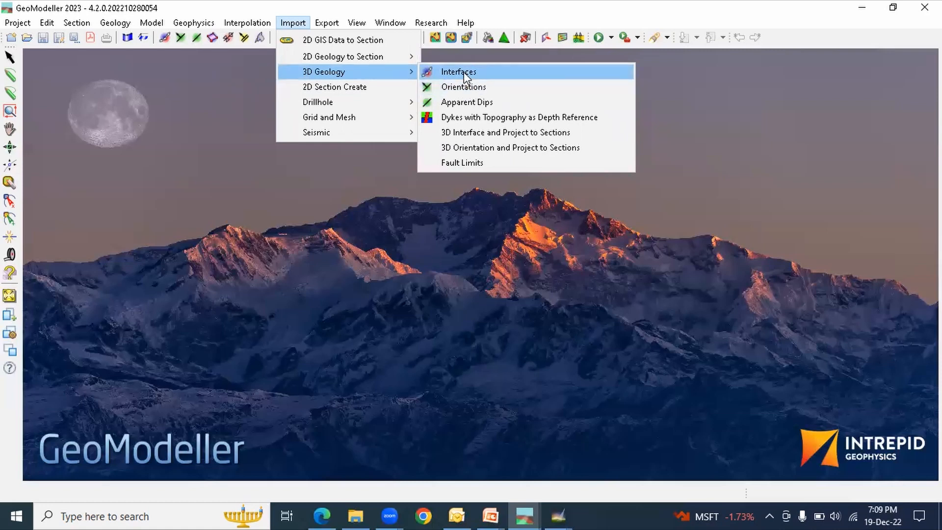
left_click(368, 88)
left_click(609, 267)
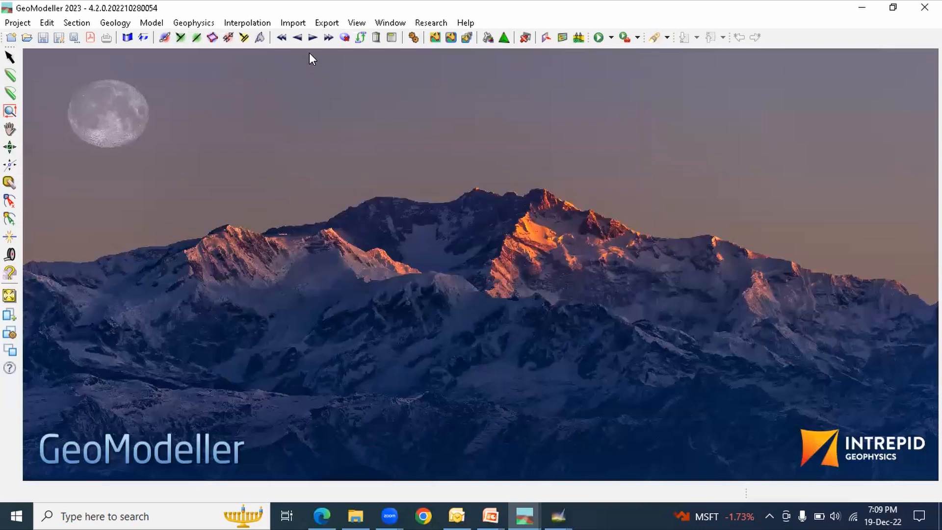
left_click(326, 23)
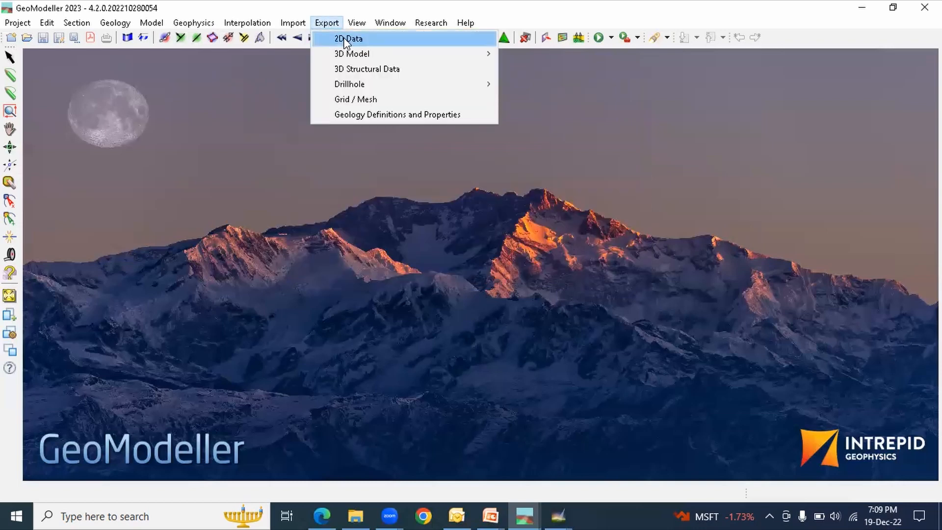
mouse_move(437, 54)
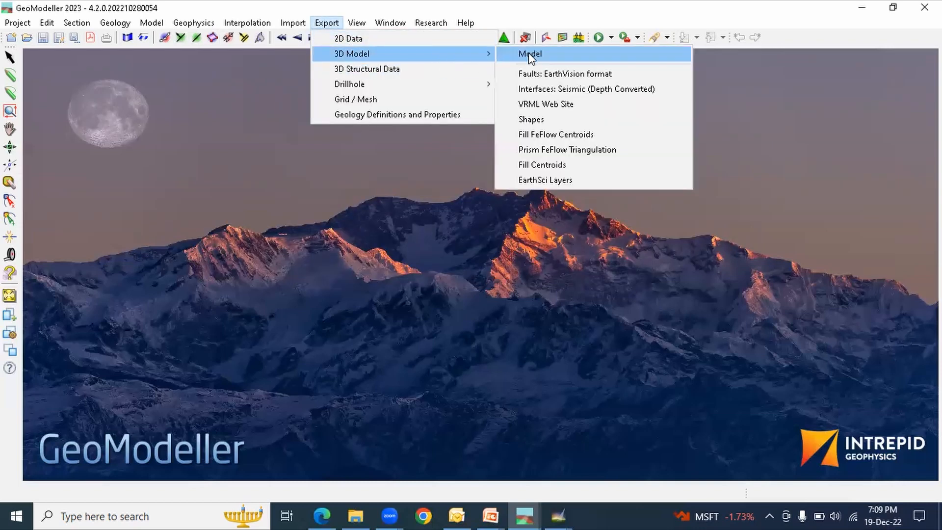
mouse_move(354, 27)
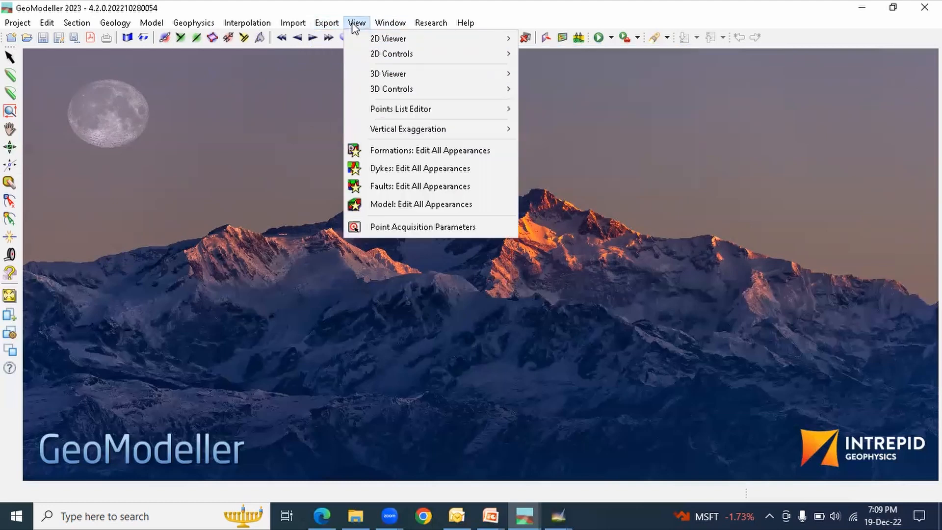
mouse_move(381, 91)
mouse_move(381, 53)
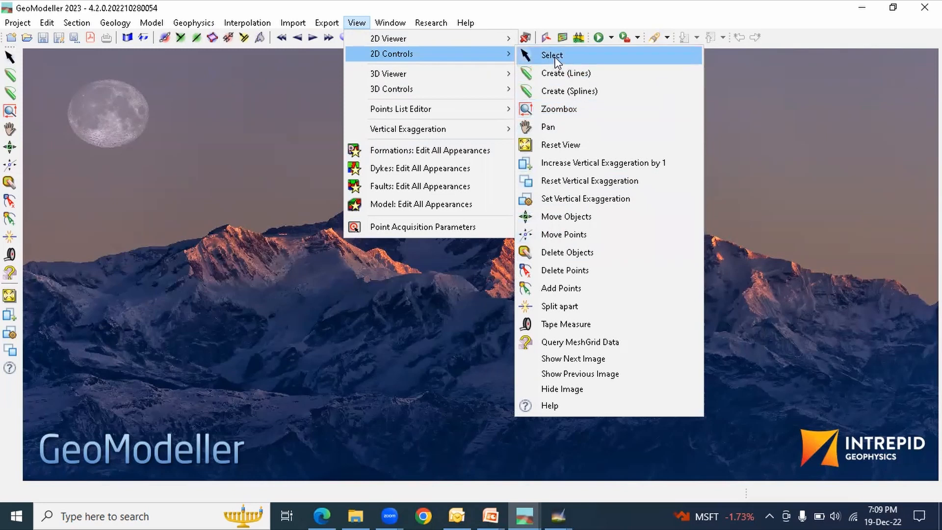
left_click(422, 281)
Examine the window commands and the research commands, including the research geophysics options.
left_click(390, 23)
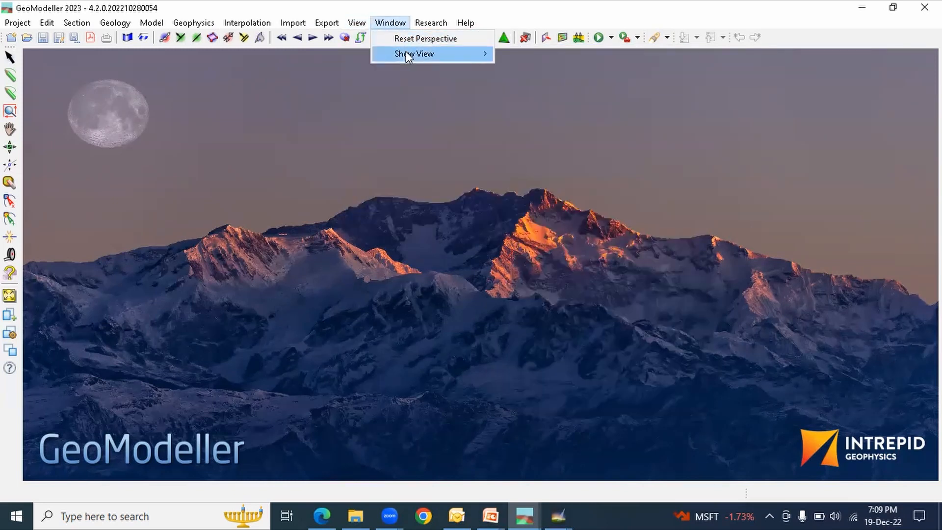
mouse_move(431, 22)
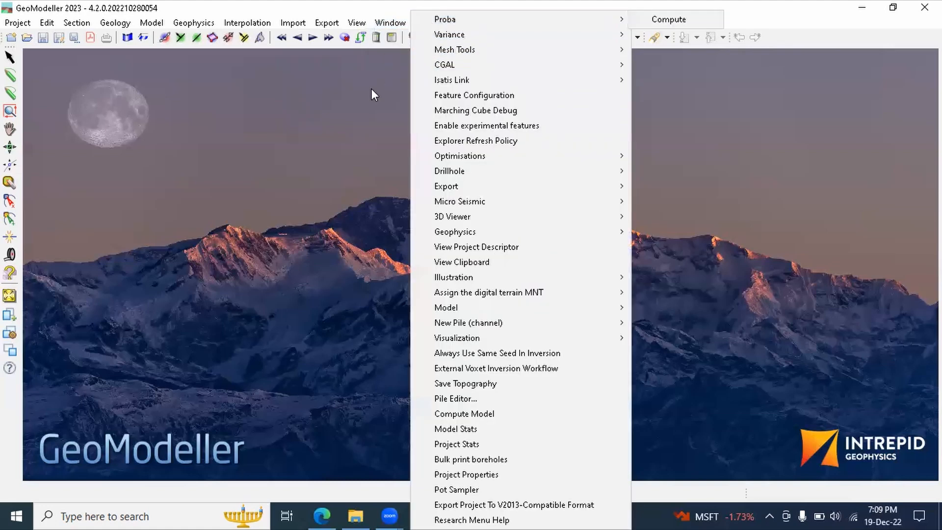
left_click(371, 89)
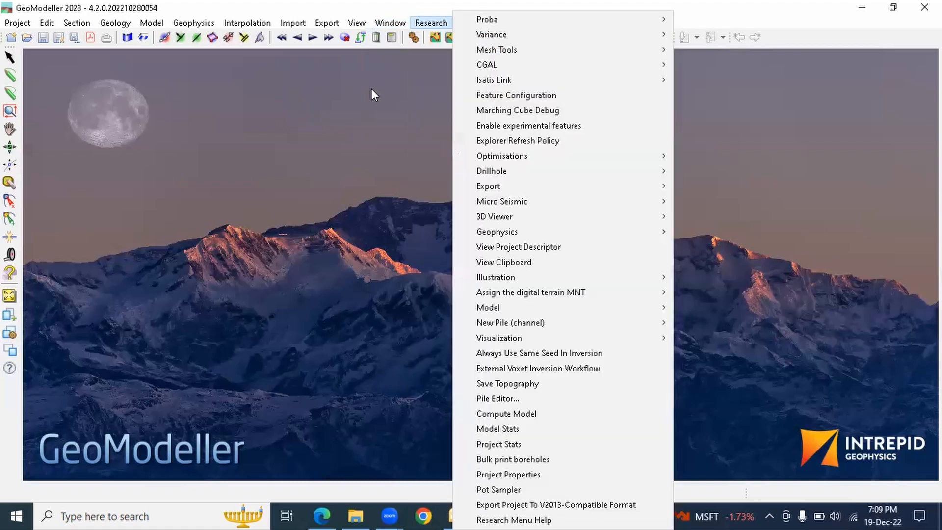
left_click(371, 88)
left_click(423, 25)
left_click(423, 25)
left_click(423, 25)
left_click(422, 25)
left_click(423, 25)
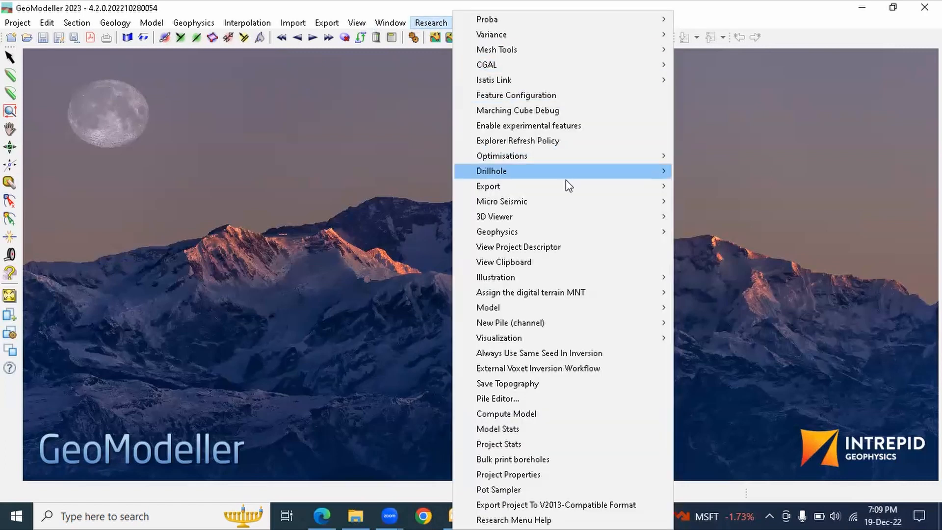
mouse_move(531, 231)
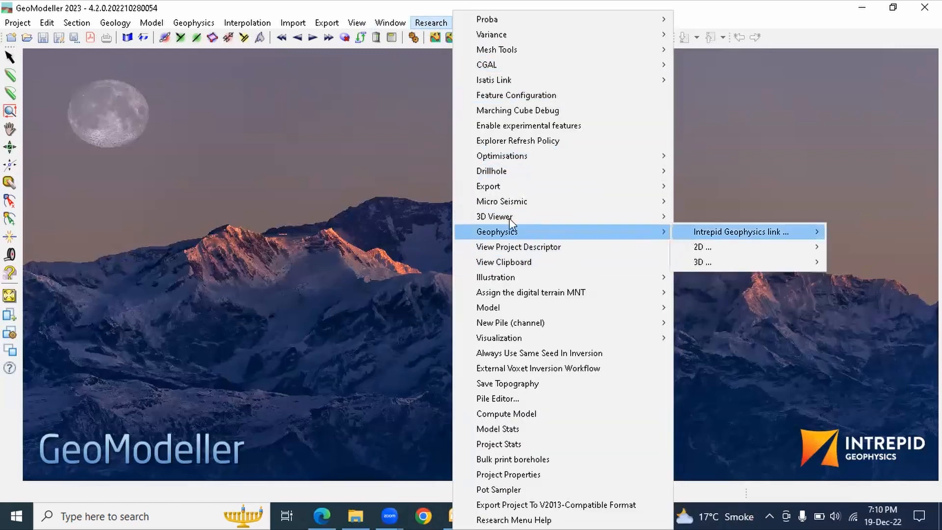
left_click(397, 182)
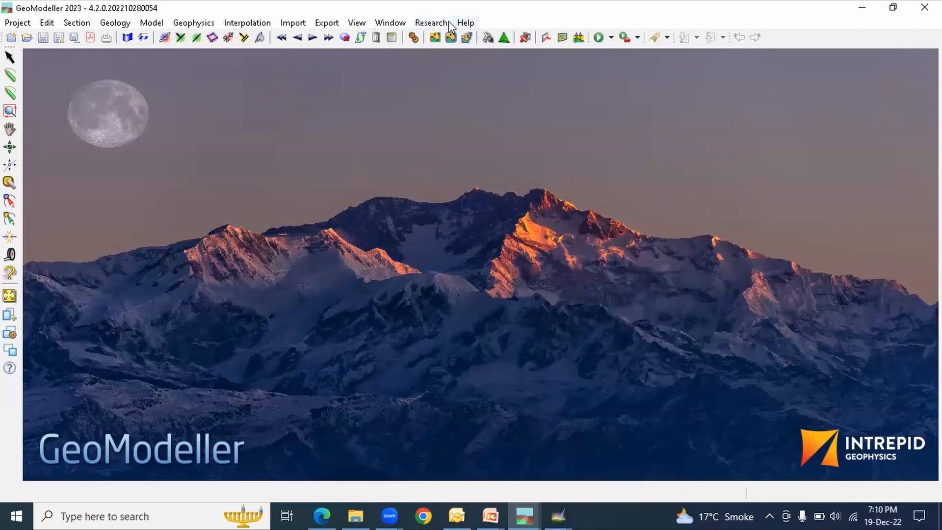
Open the GeoModeller manual and tutorial documentation from the program's help resources.
left_click(465, 24)
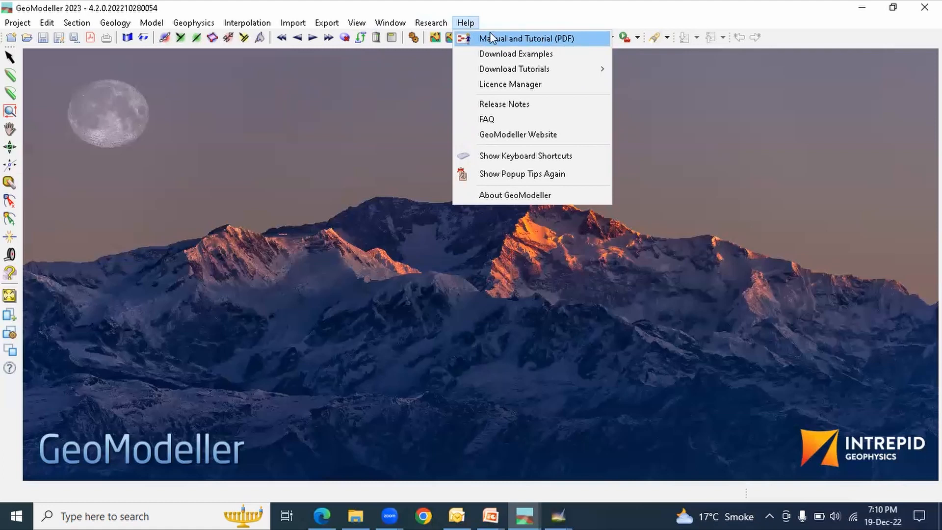
left_click(472, 24)
left_click(466, 23)
left_click(513, 38)
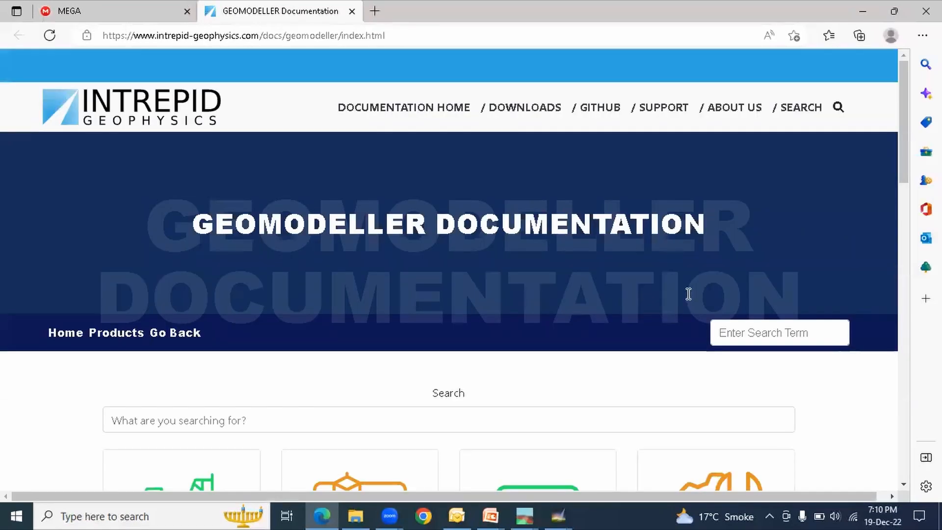
Browse the documentation topics and open the page on GeoModeller parameters and concepts.
scroll(499, 330, "down", 2)
scroll(499, 330, "down", 2)
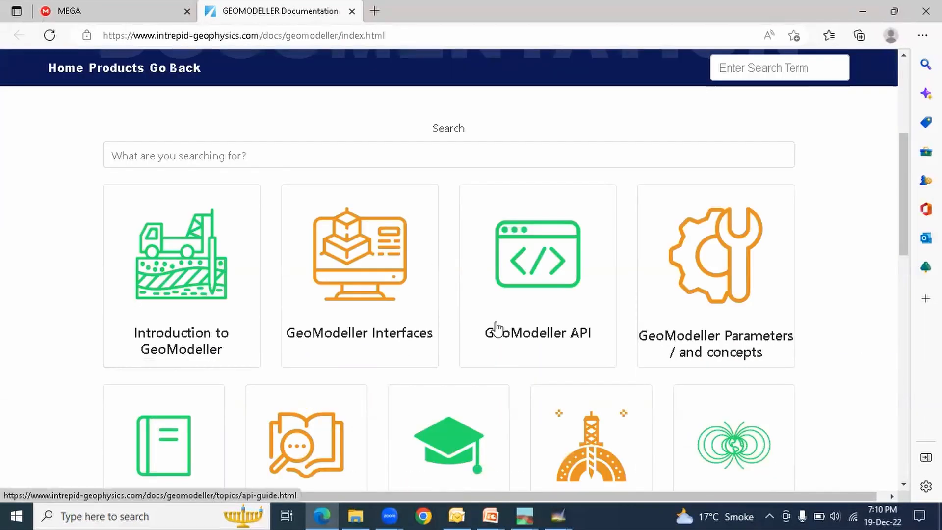
scroll(497, 328, "down", 1)
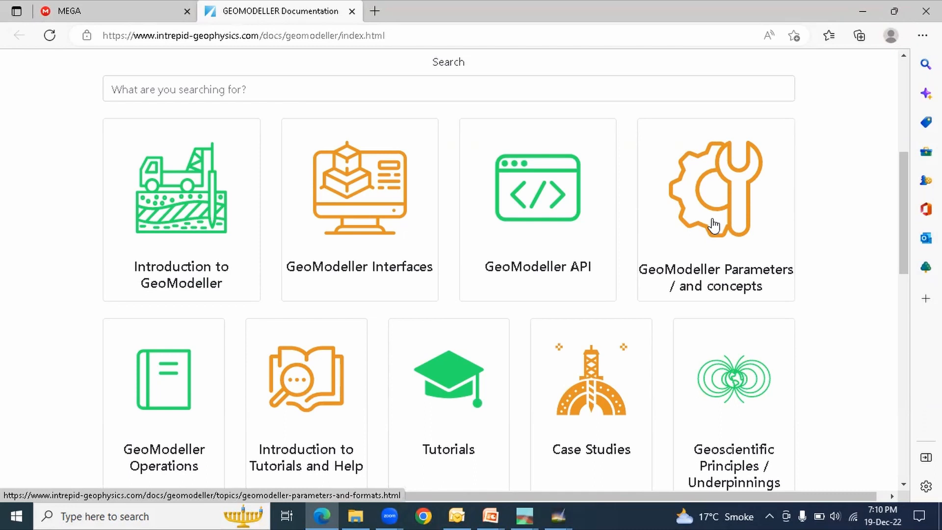
scroll(713, 225, "down", 1)
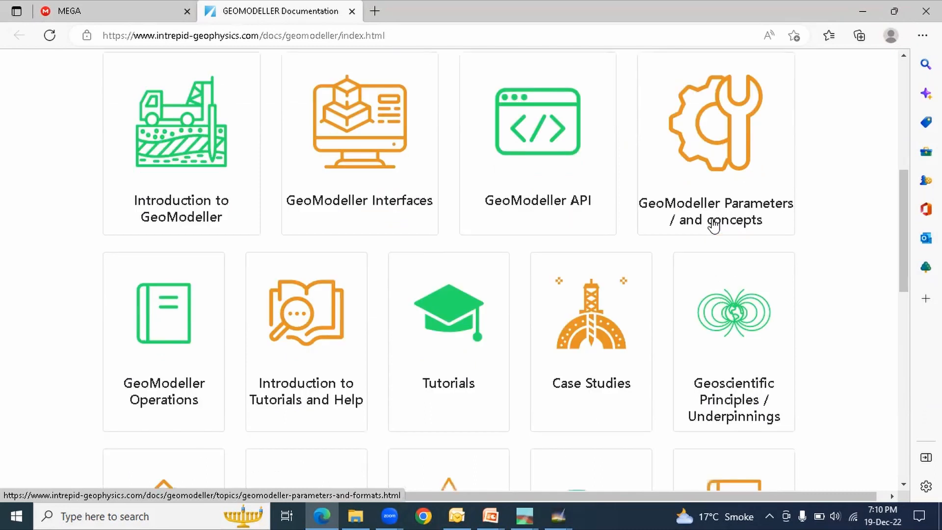
left_click(714, 181)
scroll(534, 245, "down", 4)
scroll(533, 245, "up", 3)
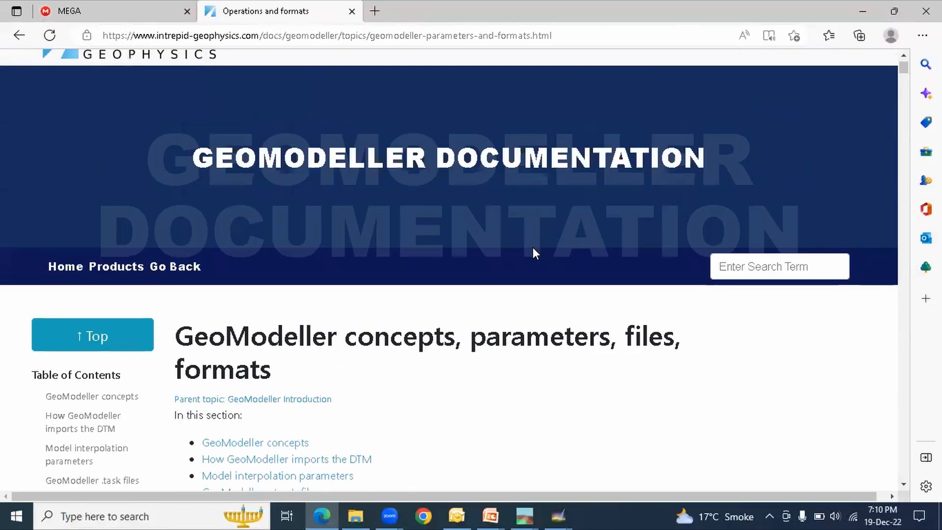
Search the GeoModeller documentation for "forward" and look through the matching topics.
left_click(735, 269)
scroll(545, 334, "down", 1)
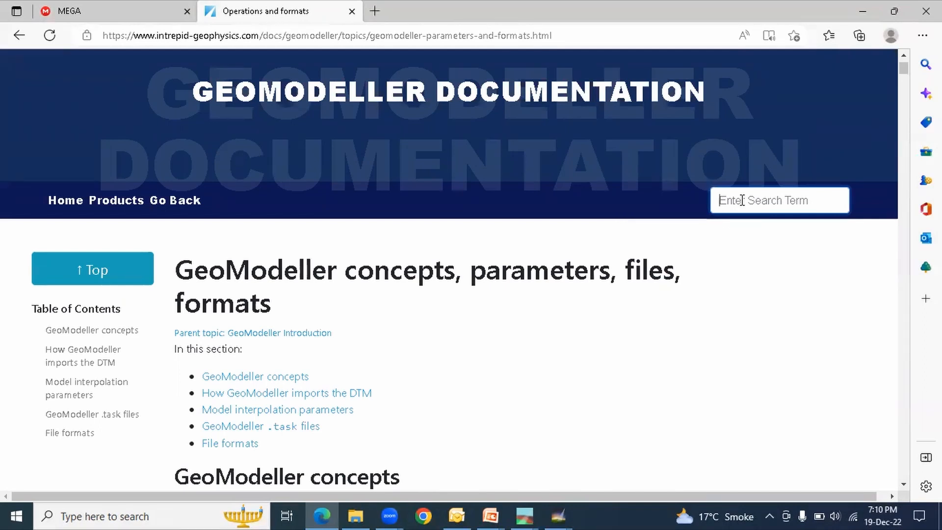
type("forward")
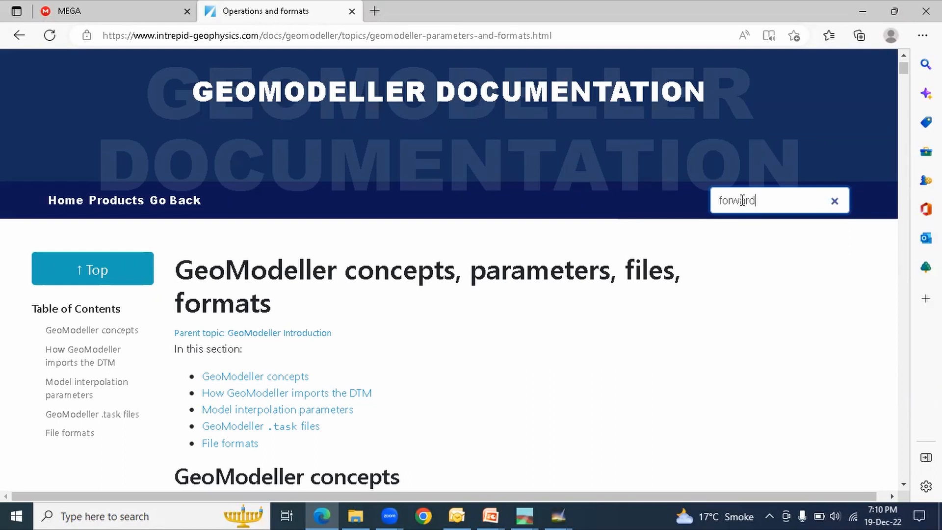
key("Return")
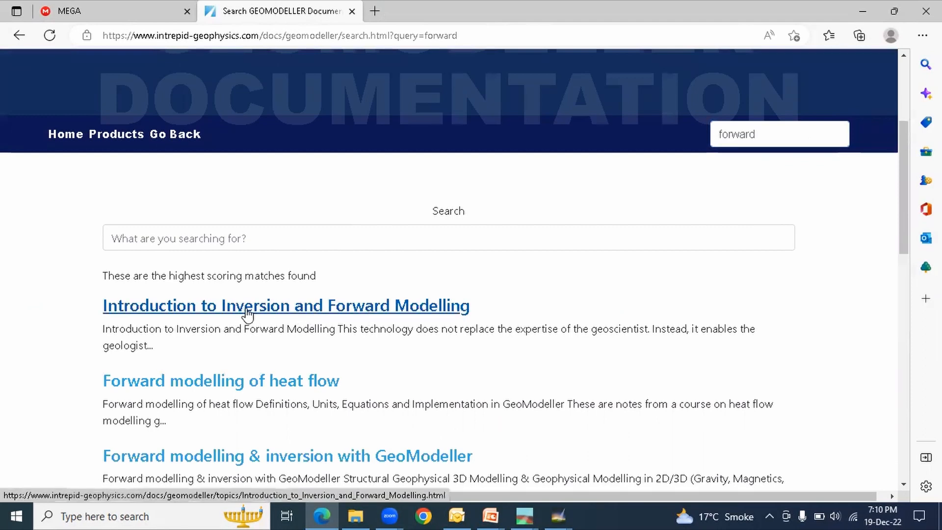
scroll(320, 326, "down", 1)
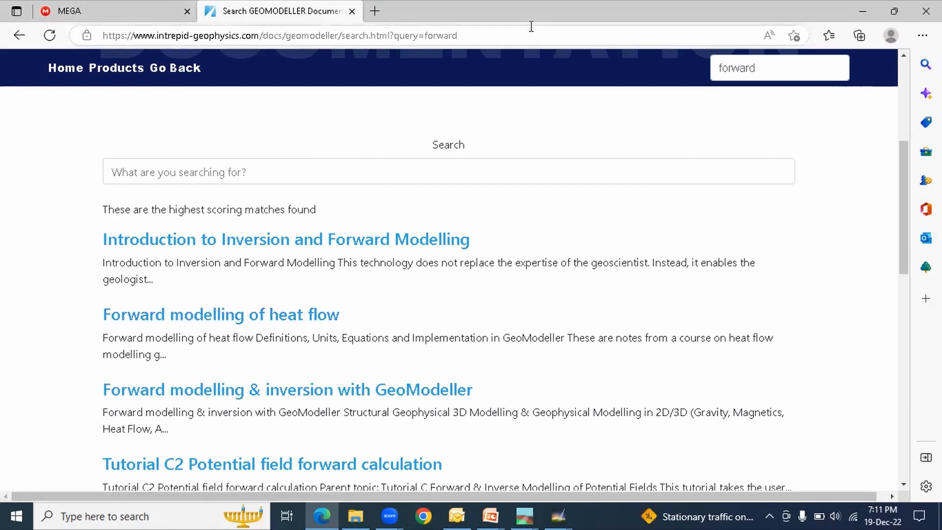
Switch back to GeoModeller, start a new project and open the parent directory selection.
left_click(870, 7)
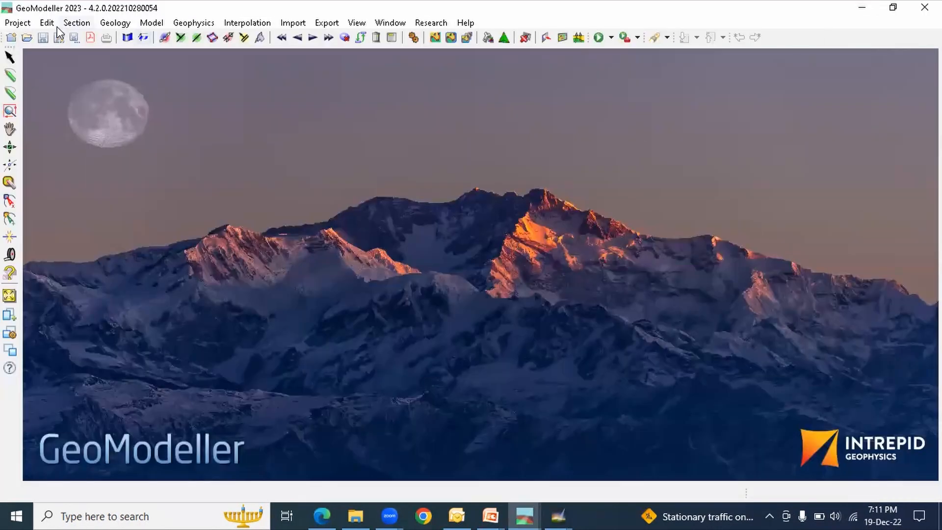
left_click(18, 23)
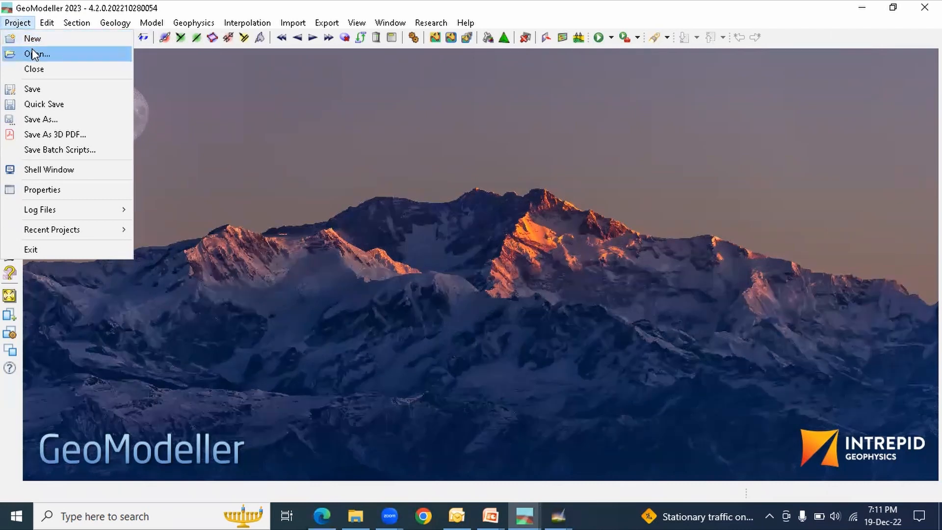
left_click(35, 42)
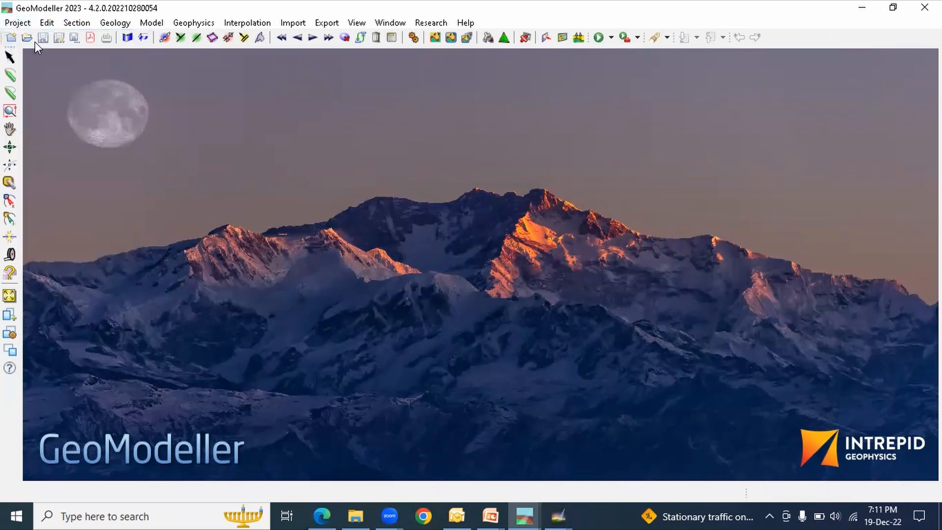
left_click(524, 180)
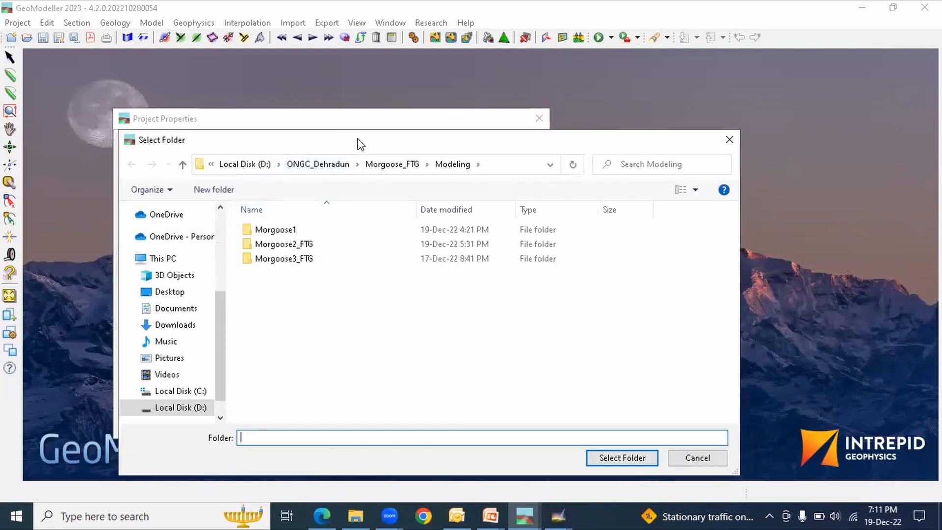
Browse to the folder D:\GTK_Training\GTK_training\GTK_training for the new project's parent directory.
left_click(235, 405)
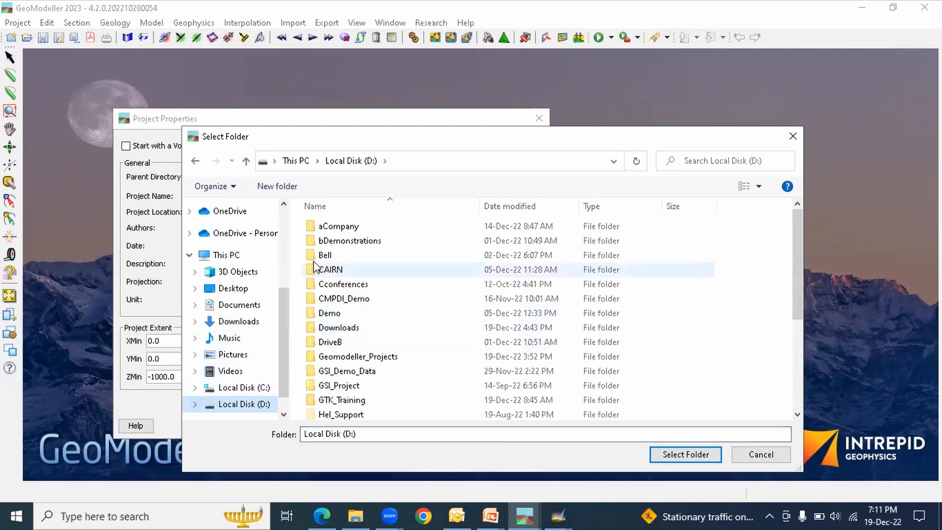
scroll(353, 373, "down", 4)
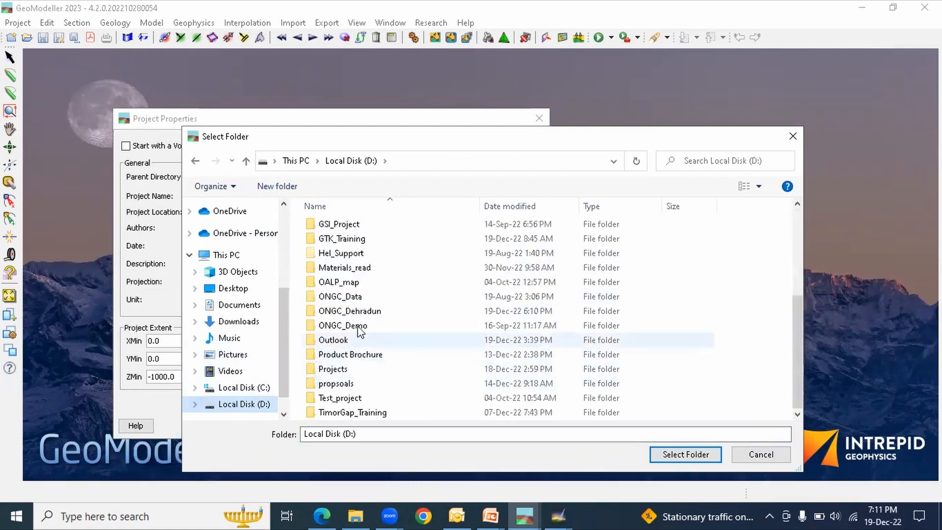
scroll(363, 314, "up", 1)
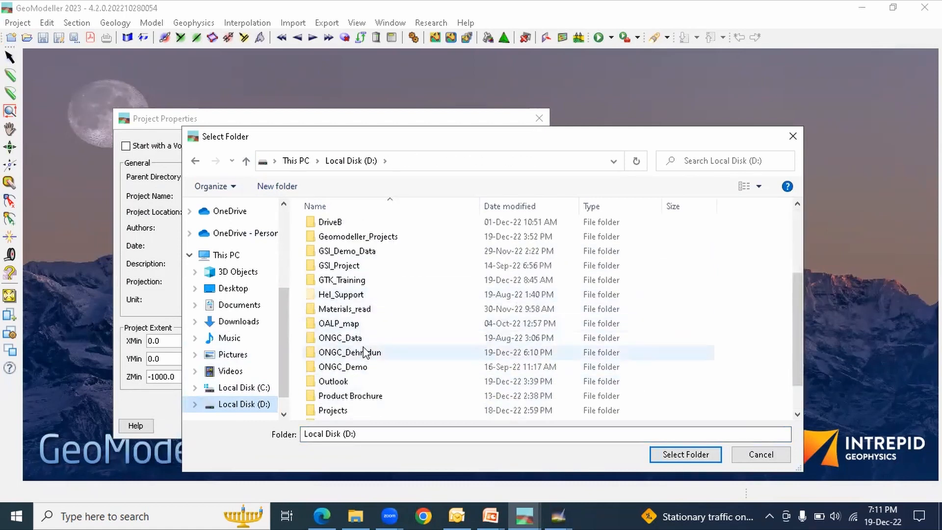
double_click(352, 278)
double_click(342, 226)
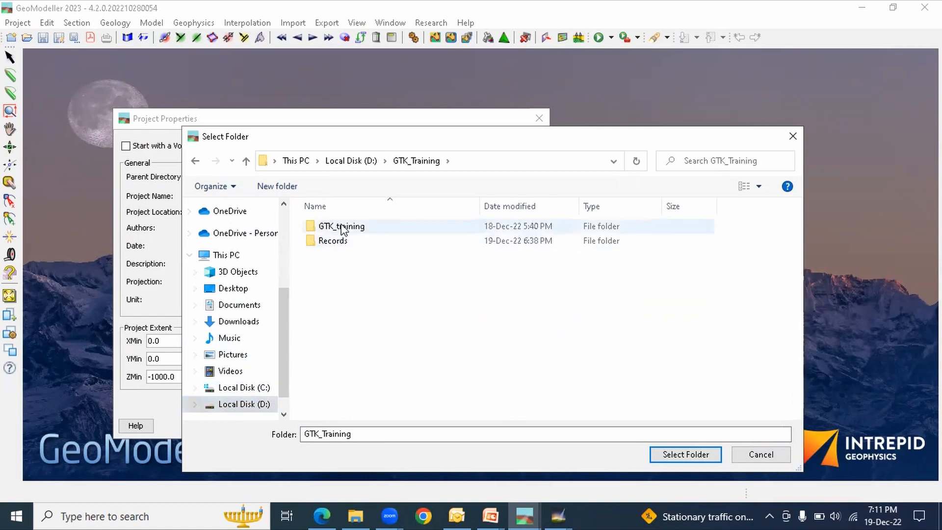
double_click(343, 228)
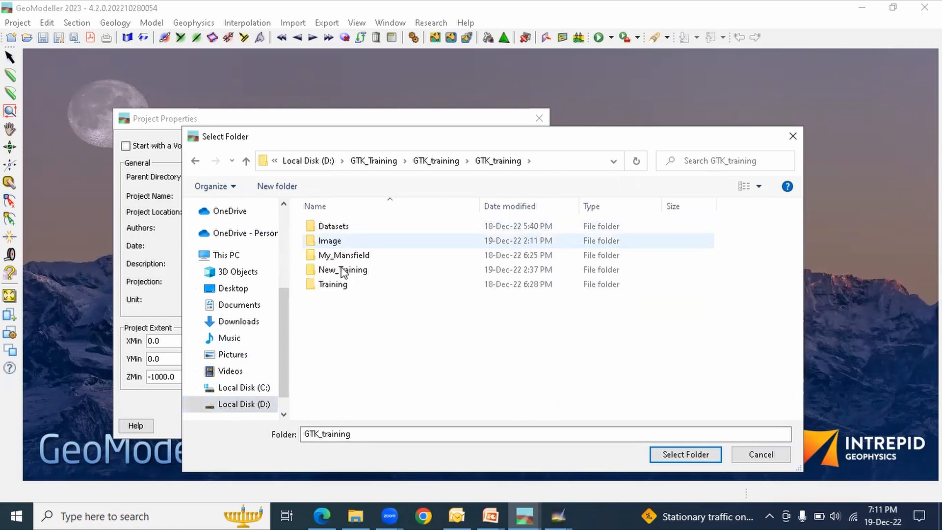
Create a folder named Test inside GTK_training and select it as the project's parent directory.
key("ctrl+shift+n")
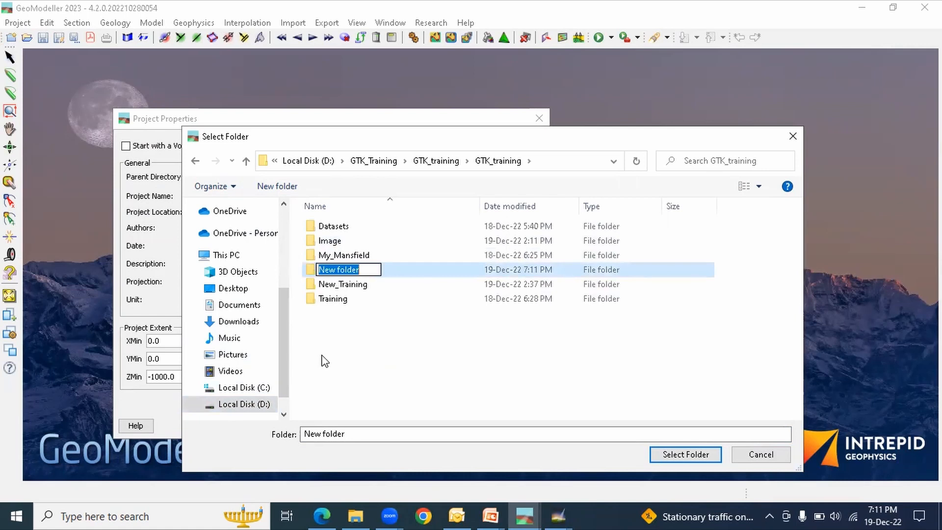
type("test")
key("BackSpace")
key("BackSpace")
key("BackSpace")
key("BackSpace")
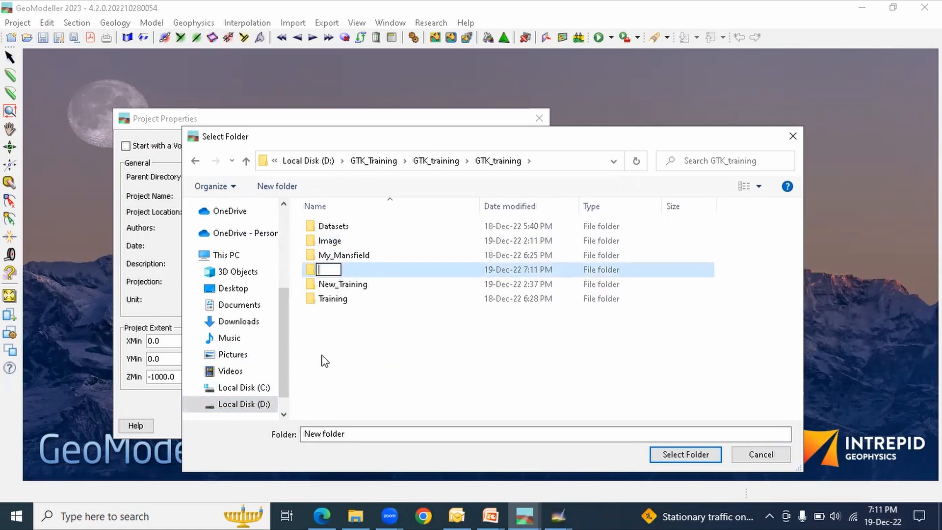
type("Test")
left_click(372, 275)
left_click(361, 286)
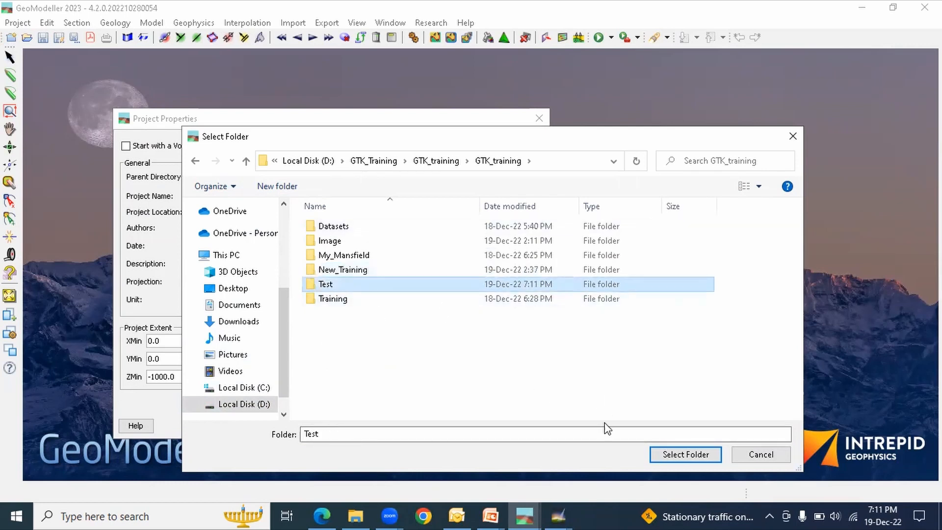
left_click(687, 455)
Name the new project Training.
triple_click(236, 196)
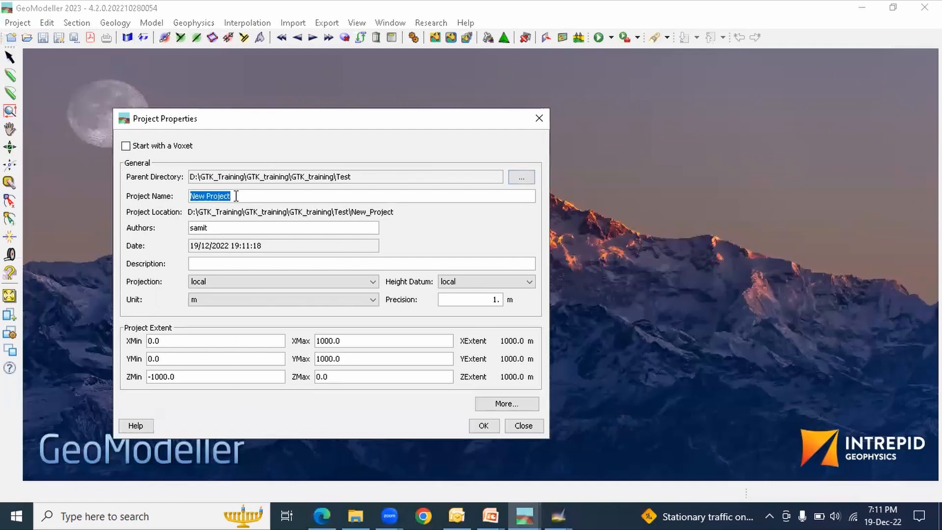
type("Training")
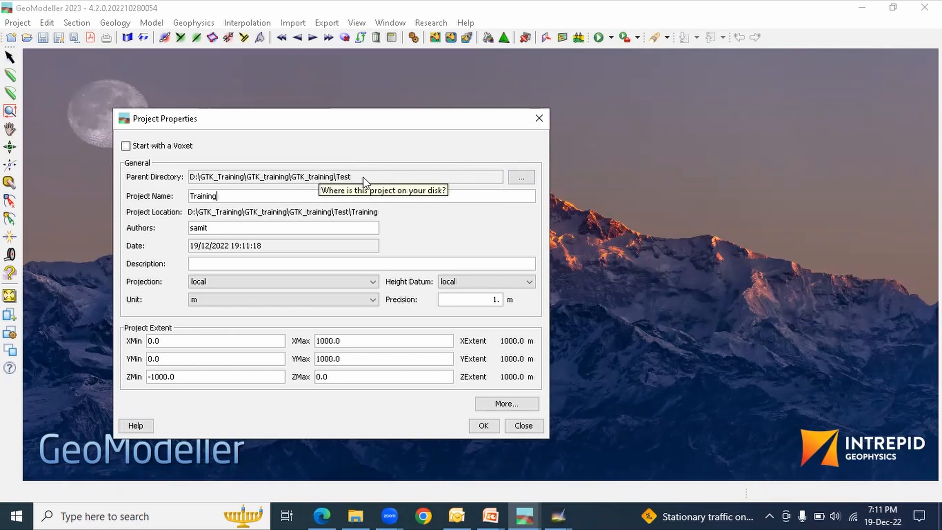
left_click_drag(227, 195, 181, 192)
left_click(227, 197)
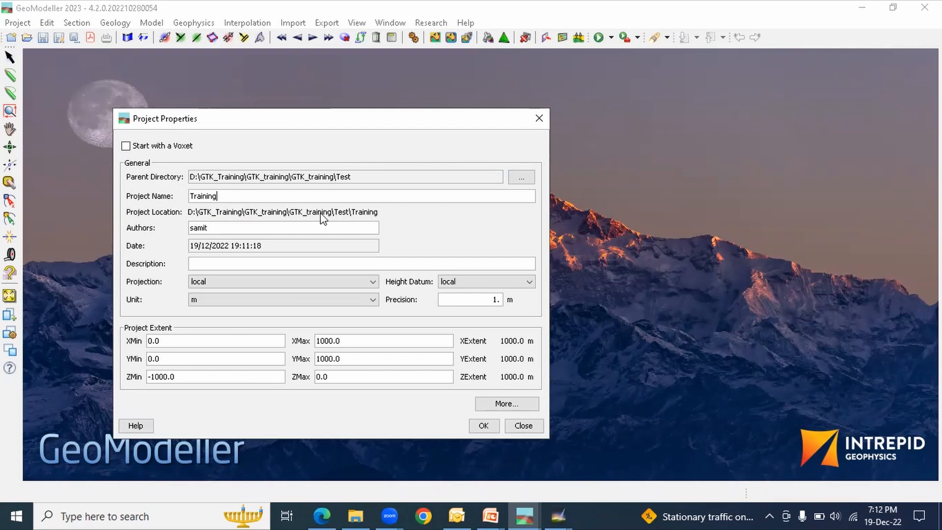
double_click(212, 229)
left_click_drag(213, 229, 190, 230)
left_click(223, 227)
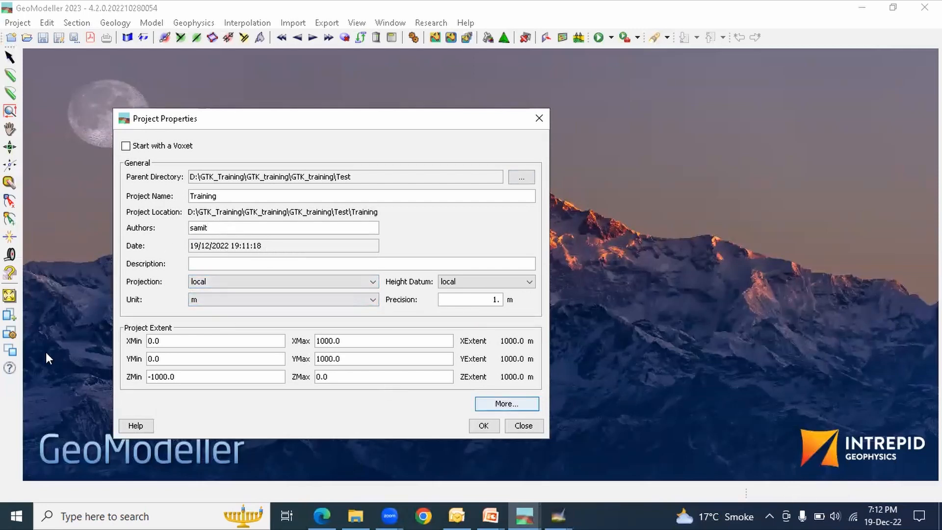
Set the project's projection to GDA94 / MGA zone 55.
left_click(236, 282)
left_click(236, 281)
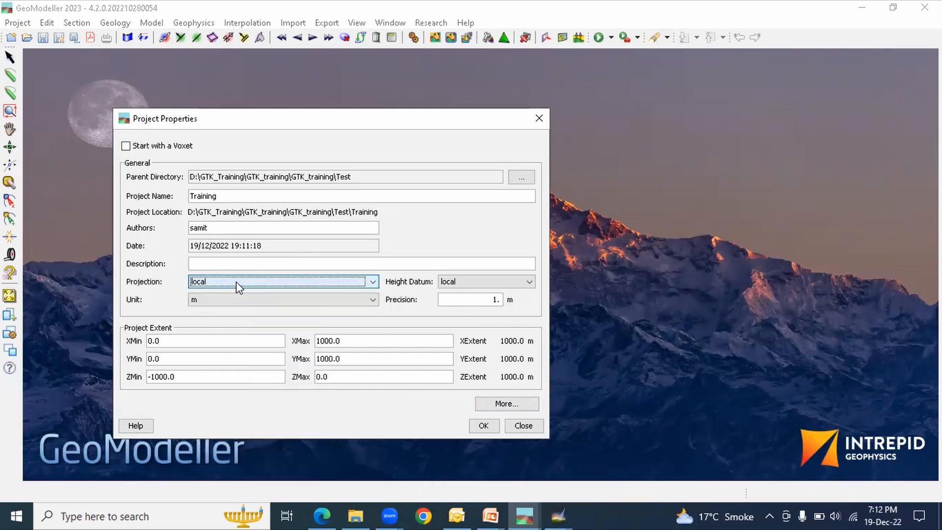
left_click(237, 281)
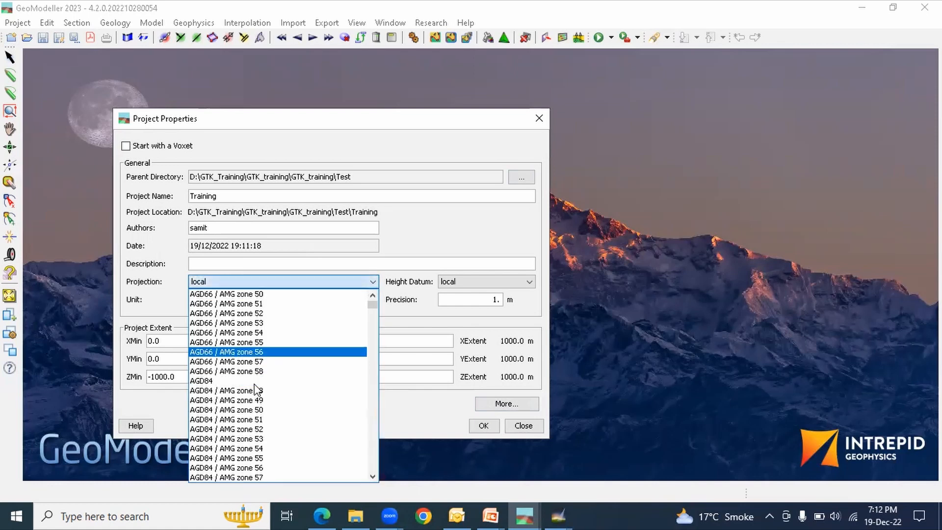
scroll(256, 390, "down", 2)
mouse_move(373, 307)
left_mouse_down()
mouse_move(374, 402)
mouse_move(372, 309)
mouse_move(382, 304)
mouse_move(385, 320)
mouse_move(385, 302)
left_mouse_up()
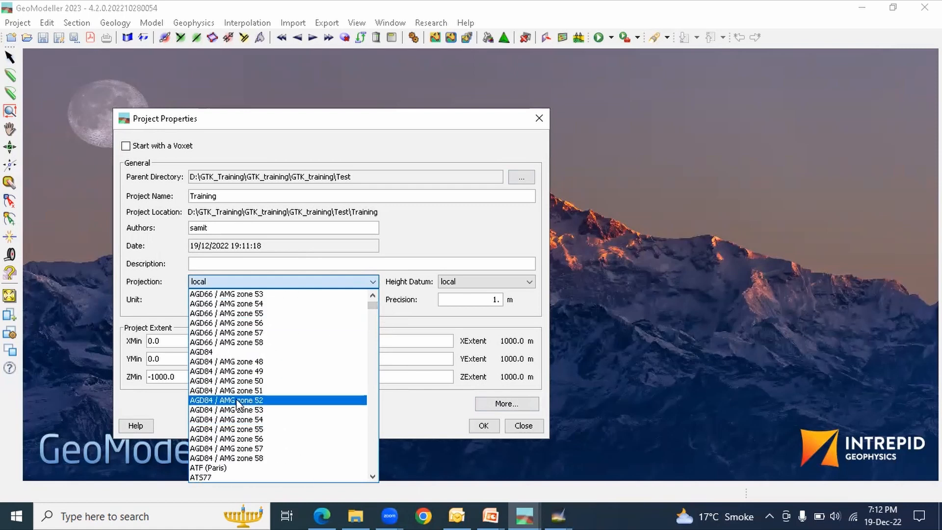
scroll(236, 405, "up", 2)
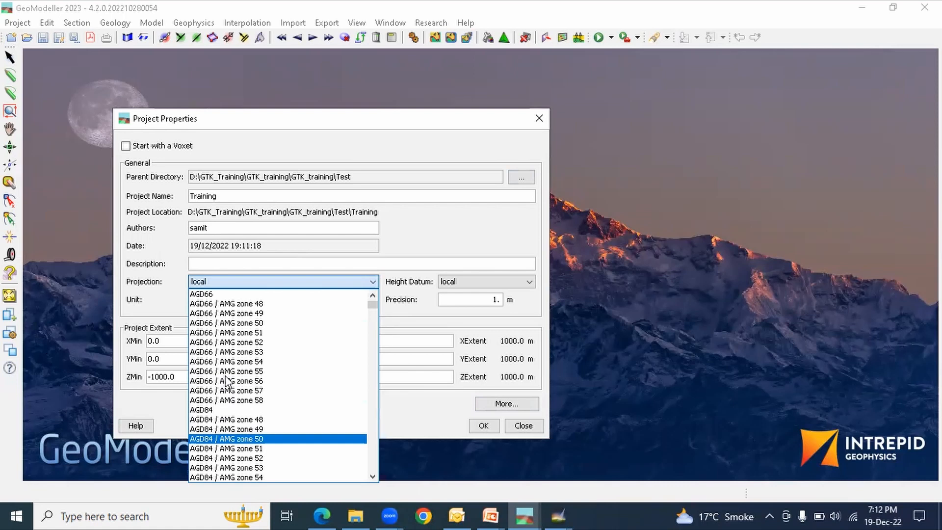
scroll(228, 385, "down", 20)
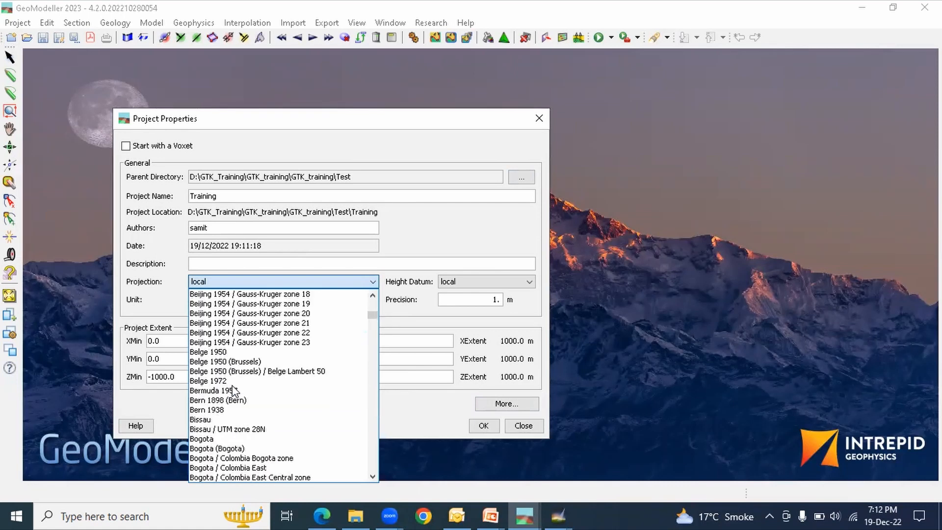
scroll(234, 390, "down", 20)
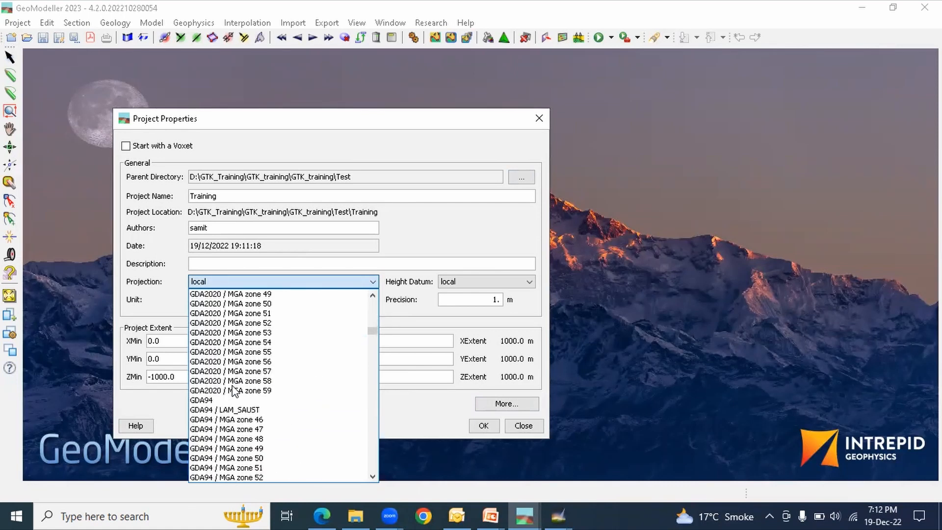
scroll(234, 390, "up", 8)
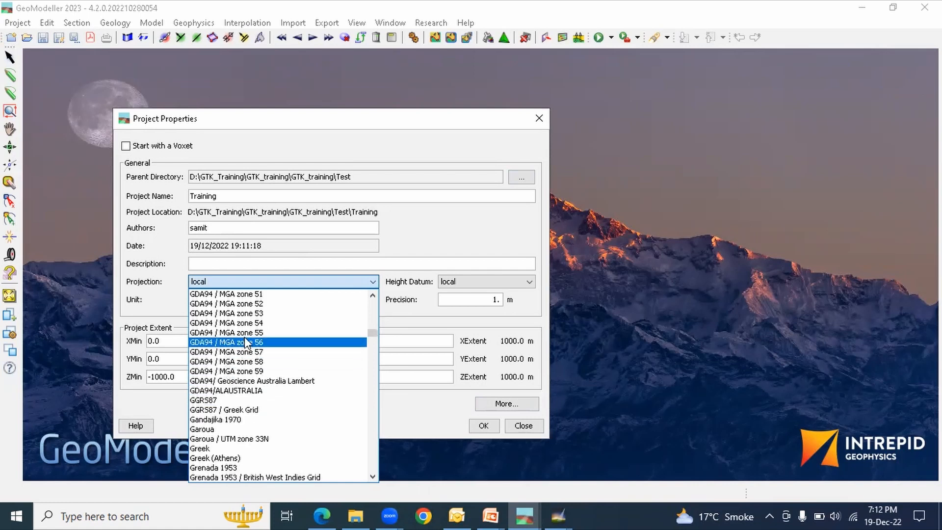
left_click(249, 333)
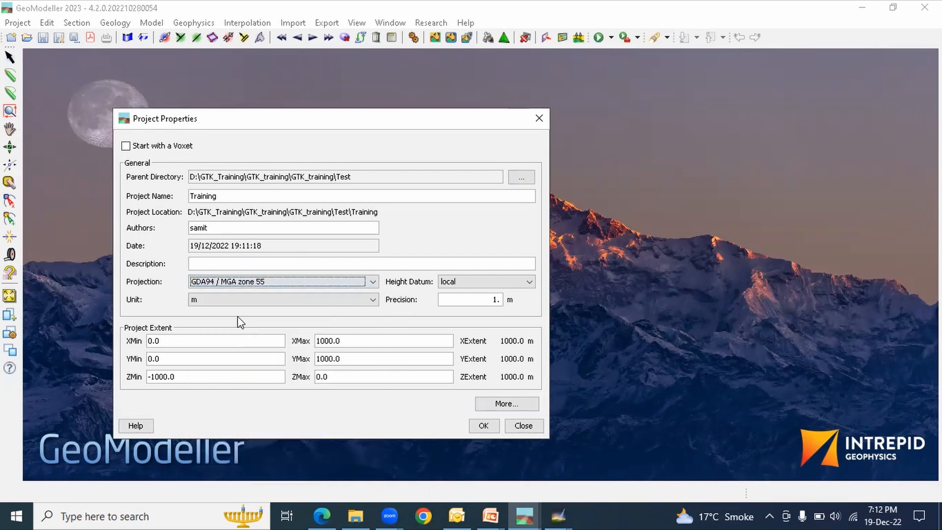
Switch to File Explorer and open Mansfield_Syncline_December2022_Ex_1_2.doc from the innermost GTK_training folder on Local Disk (D:).
left_click(355, 516)
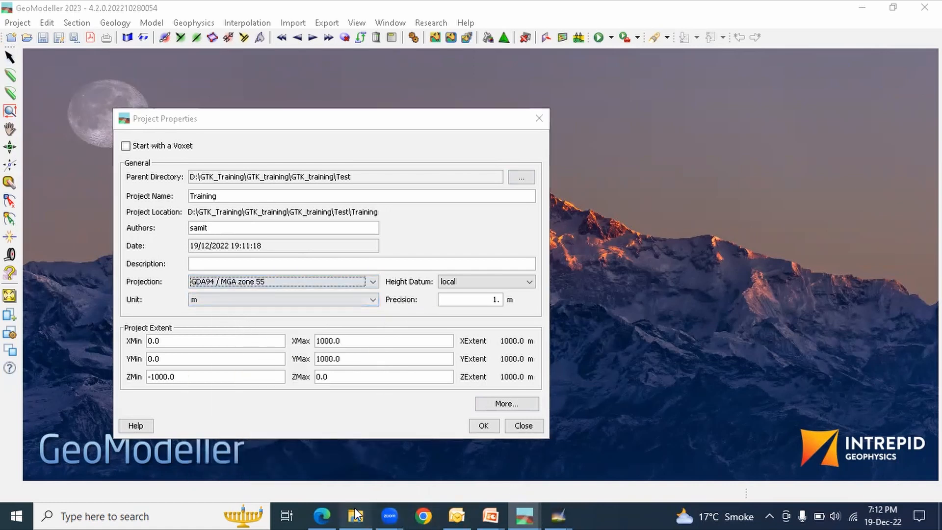
double_click(290, 378)
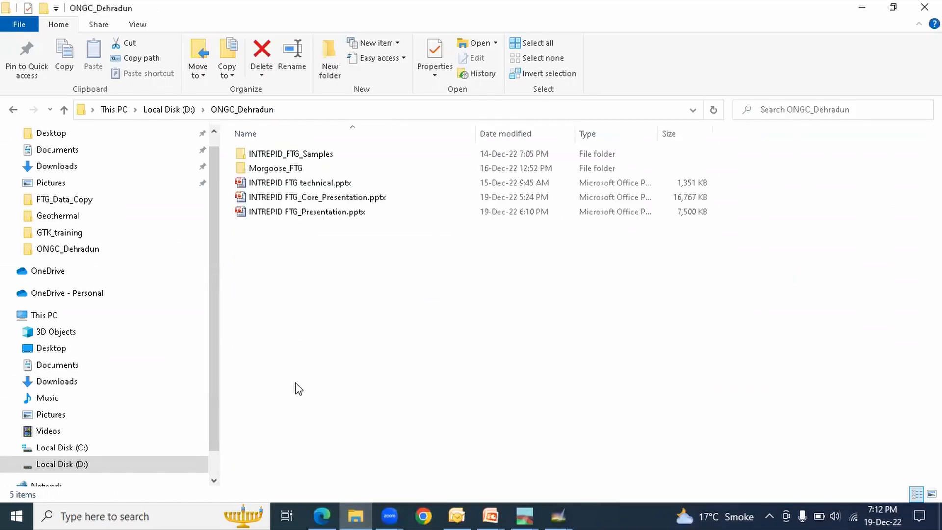
left_click(63, 110)
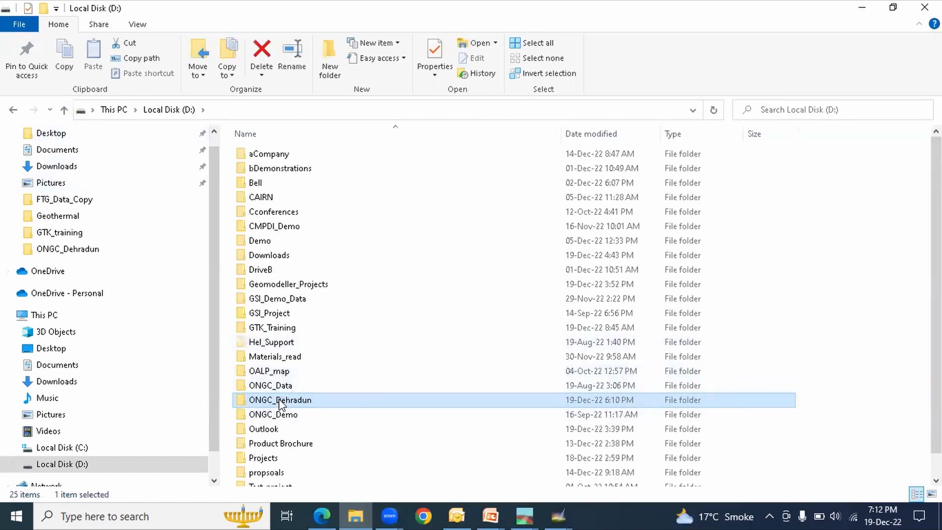
double_click(288, 328)
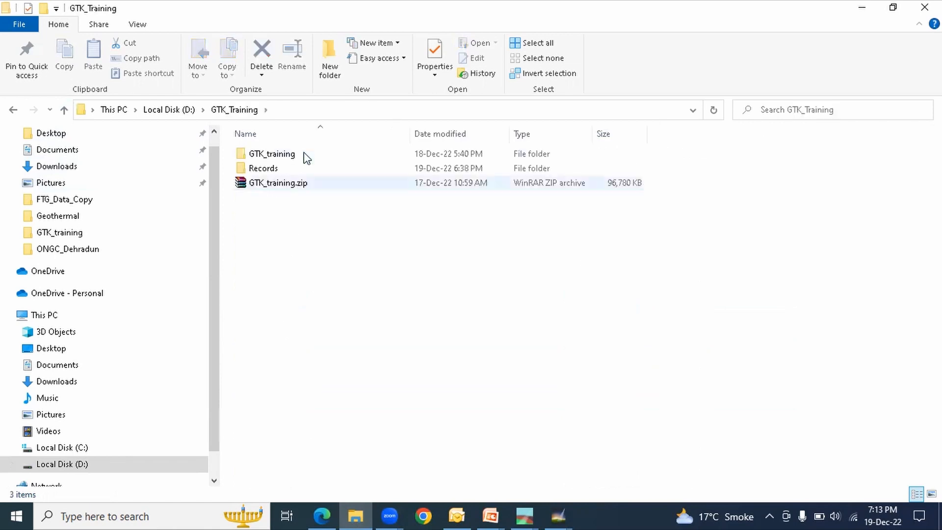
double_click(306, 154)
double_click(304, 154)
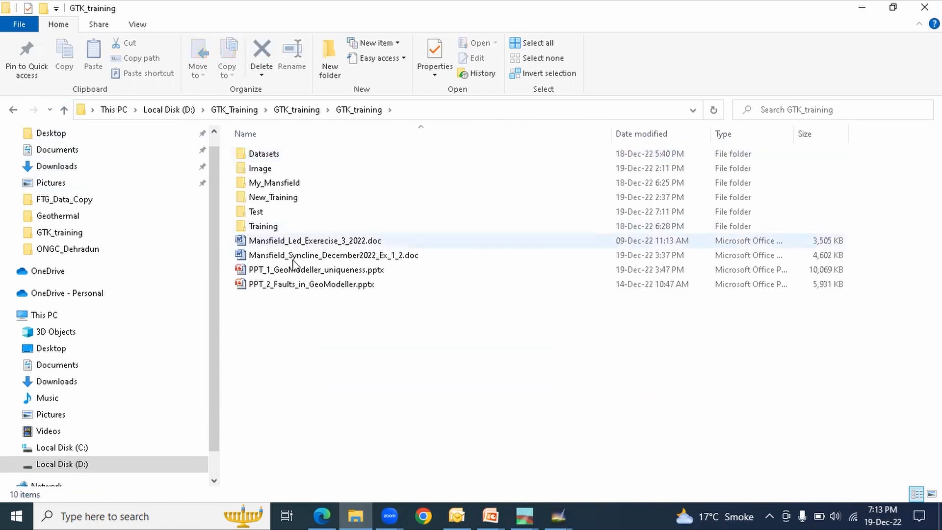
double_click(363, 257)
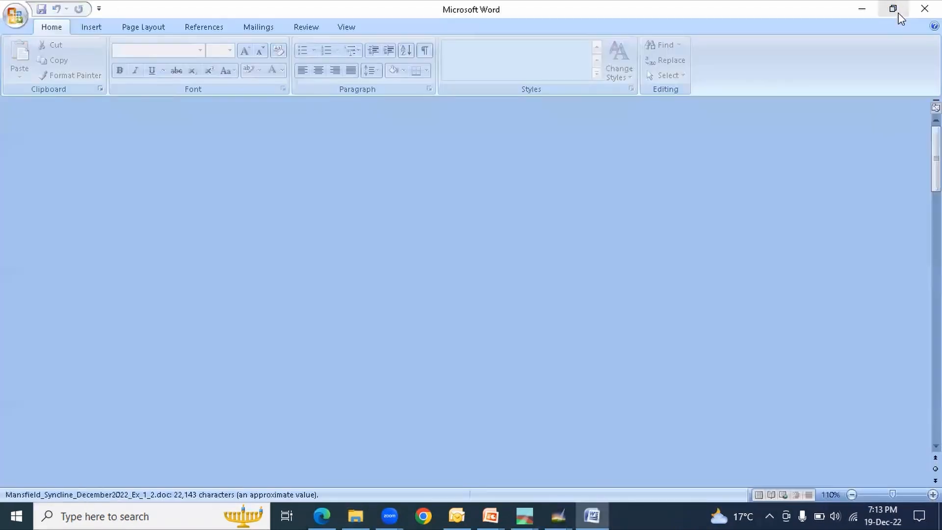
Find the coordinate system and project extents in the exercise document and place its window beside GeoModeller's Project Properties dialog.
scroll(629, 211, "down", 15)
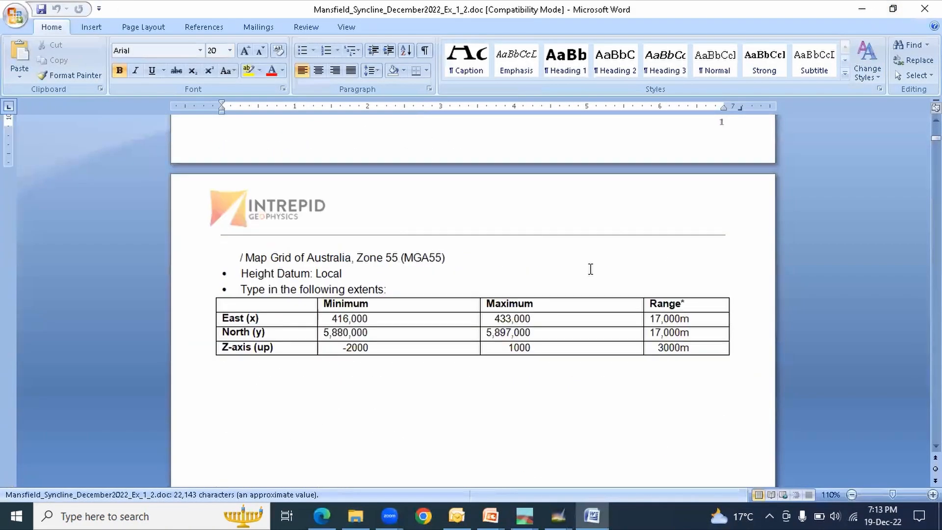
left_click(893, 9)
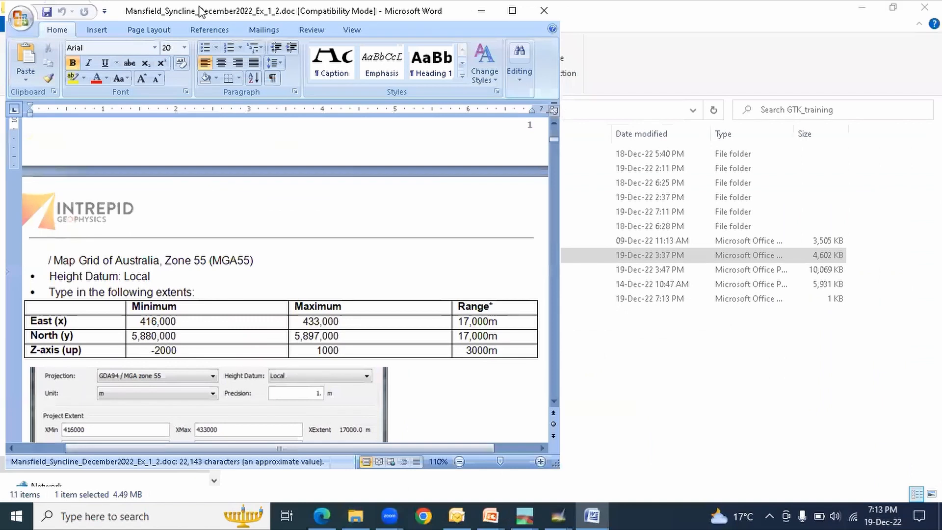
left_click_drag(275, 11, 912, 54)
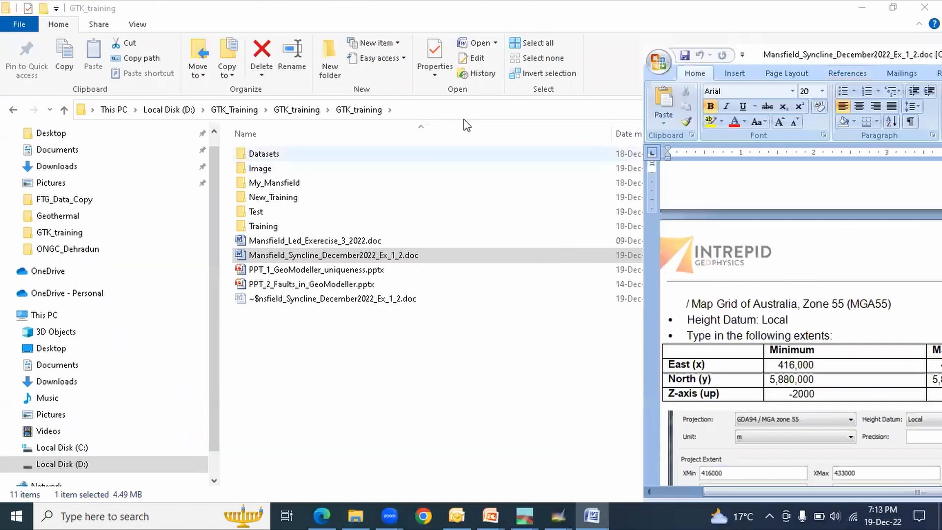
left_click(915, 7)
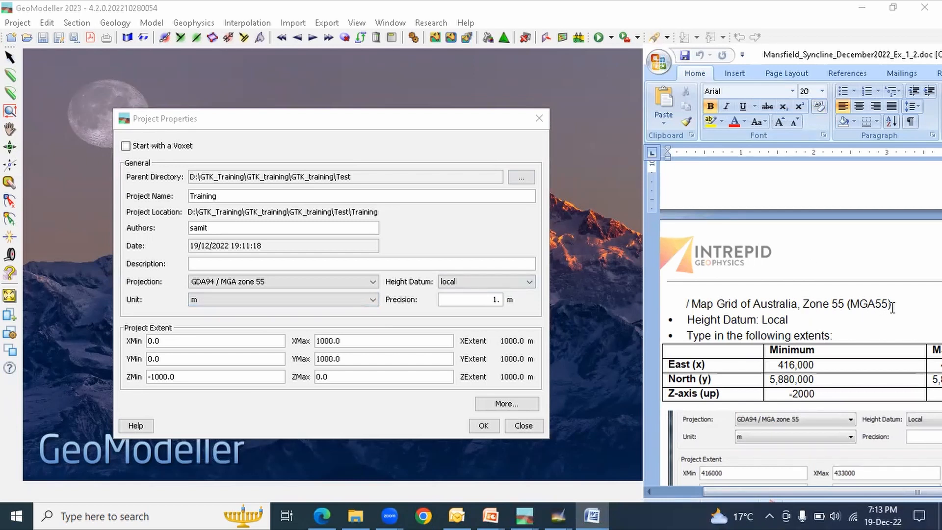
scroll(764, 323, "up", 3)
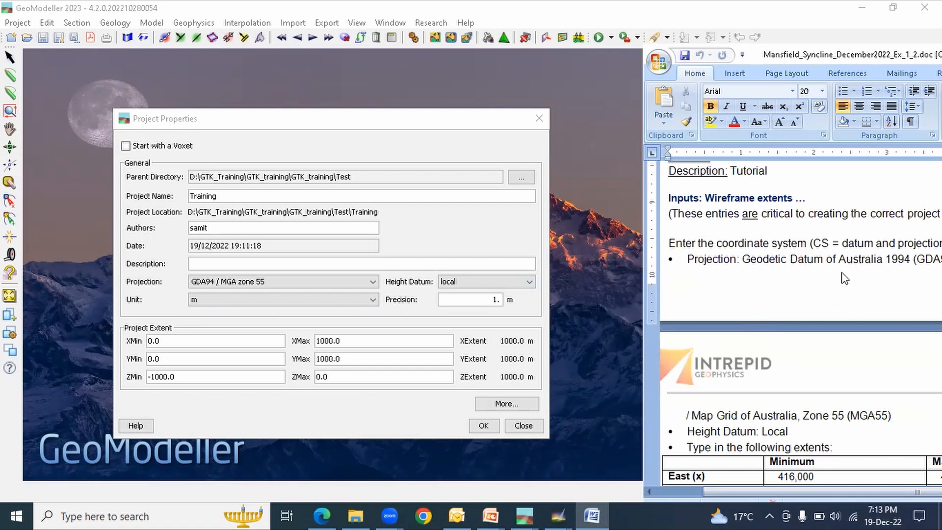
Set the project's XMin to 416000, taken from the extents table in the exercise document.
left_click_drag(911, 259, 742, 259)
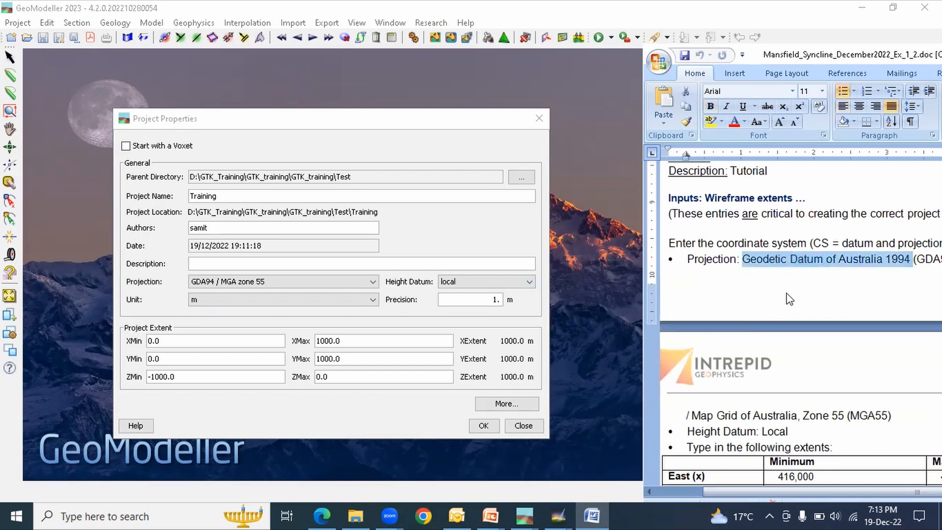
scroll(775, 292, "down", 4)
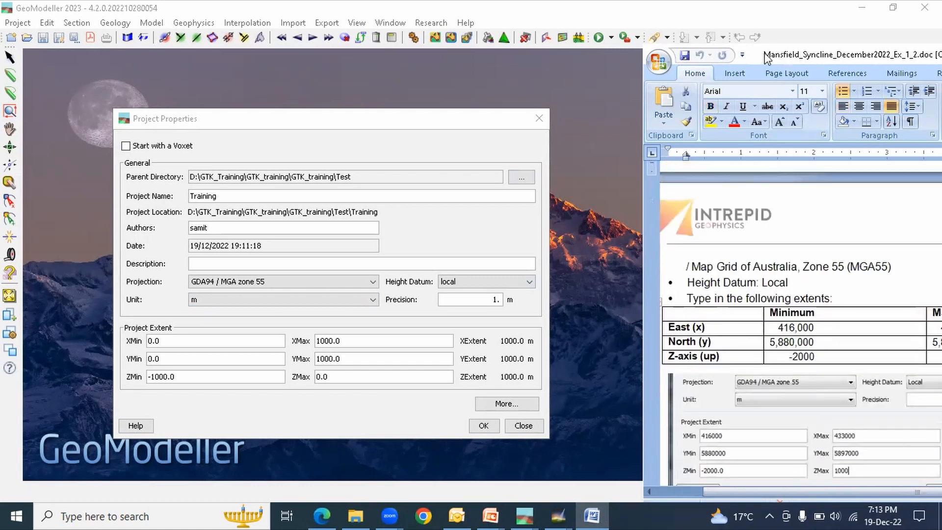
left_click_drag(767, 59, 700, 56)
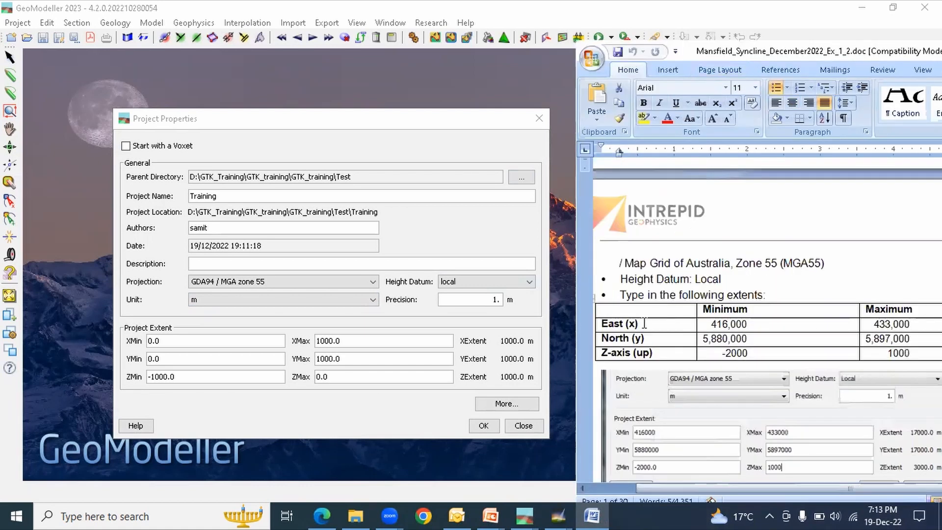
double_click(216, 340)
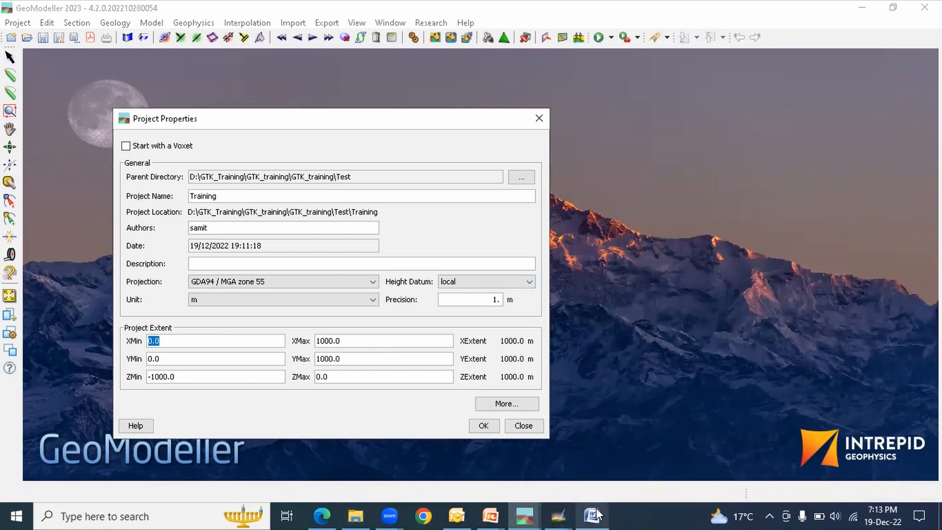
key("BackSpace")
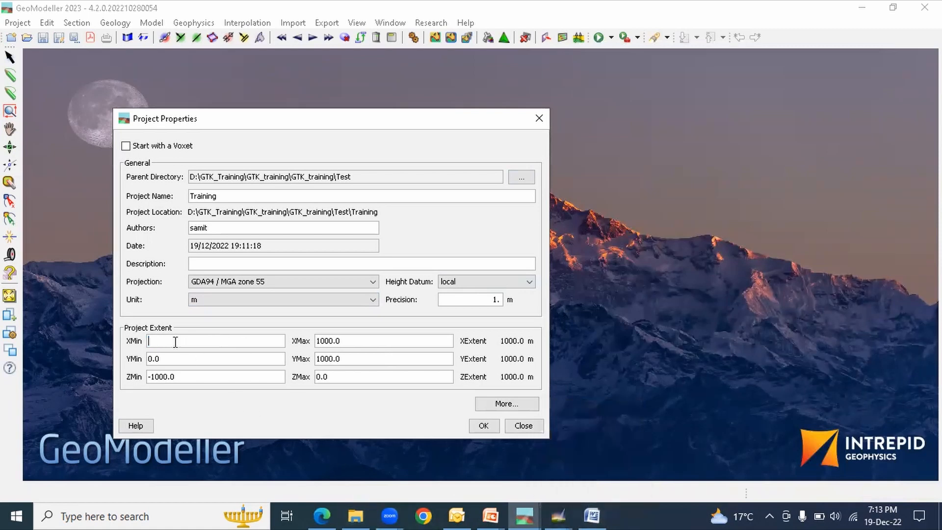
type("416000")
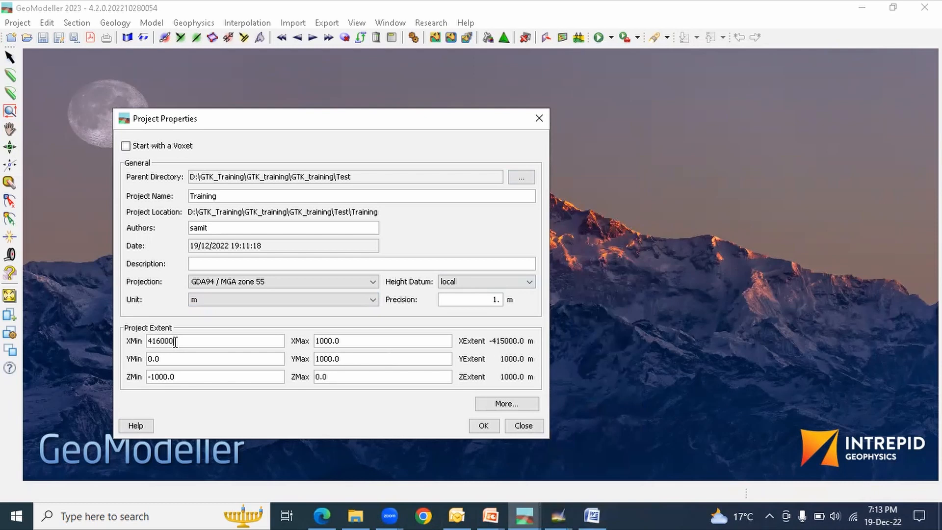
Look up the maximum East (x) value in the exercise document and set the project's XMax to 433000.
left_click(592, 516)
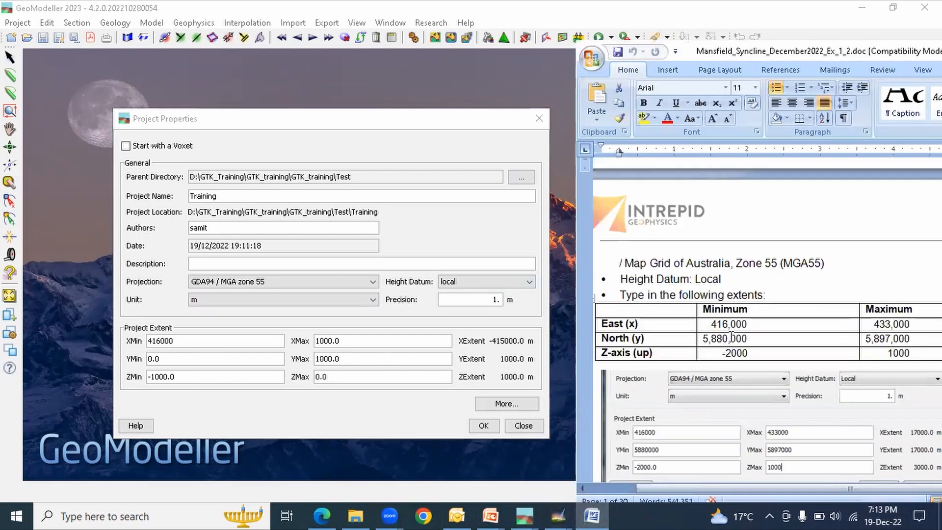
left_click_drag(915, 327, 874, 324)
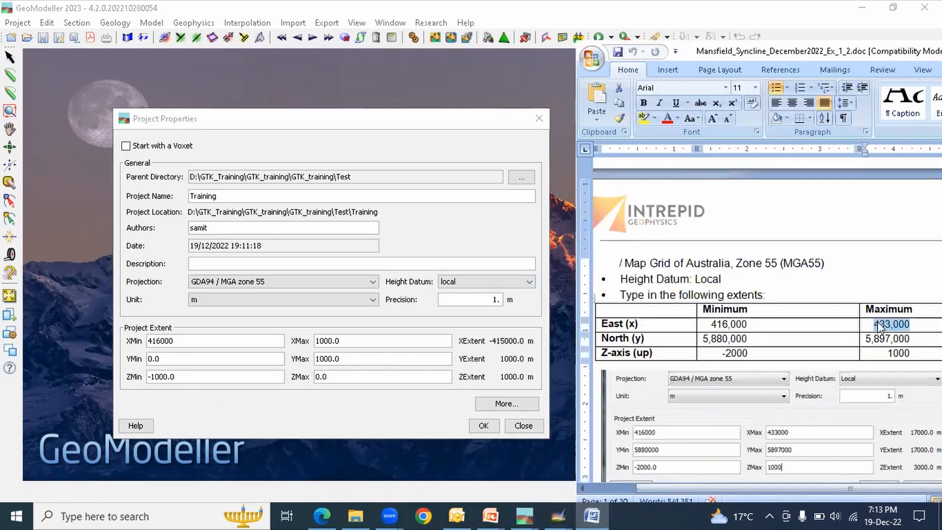
double_click(347, 340)
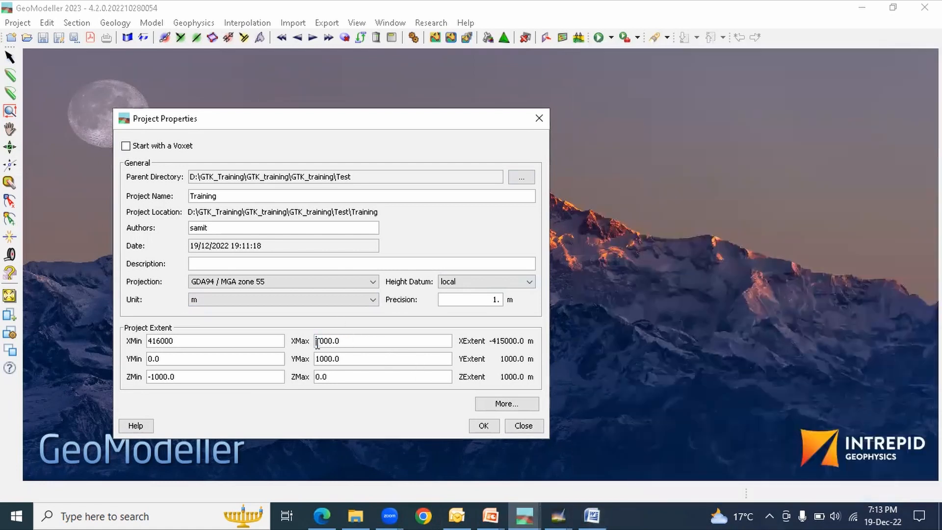
key("BackSpace")
left_click(592, 515)
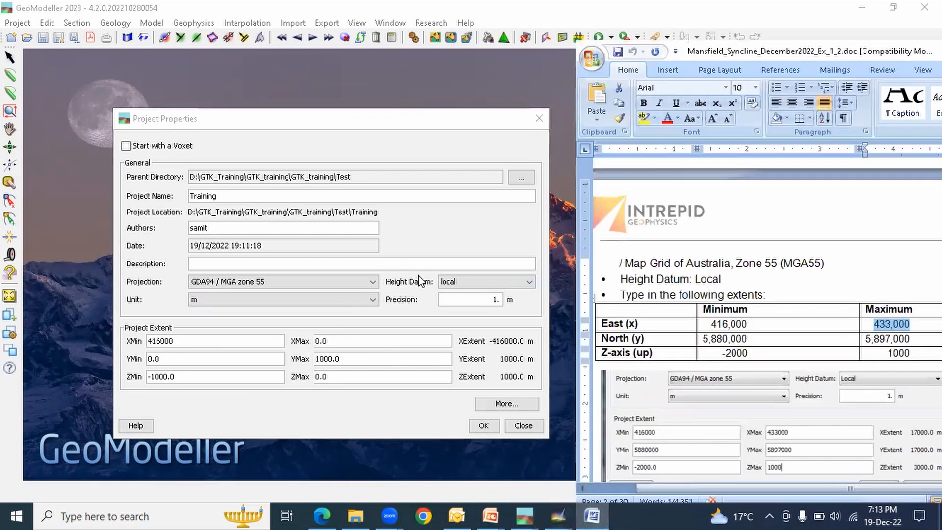
left_click(345, 340)
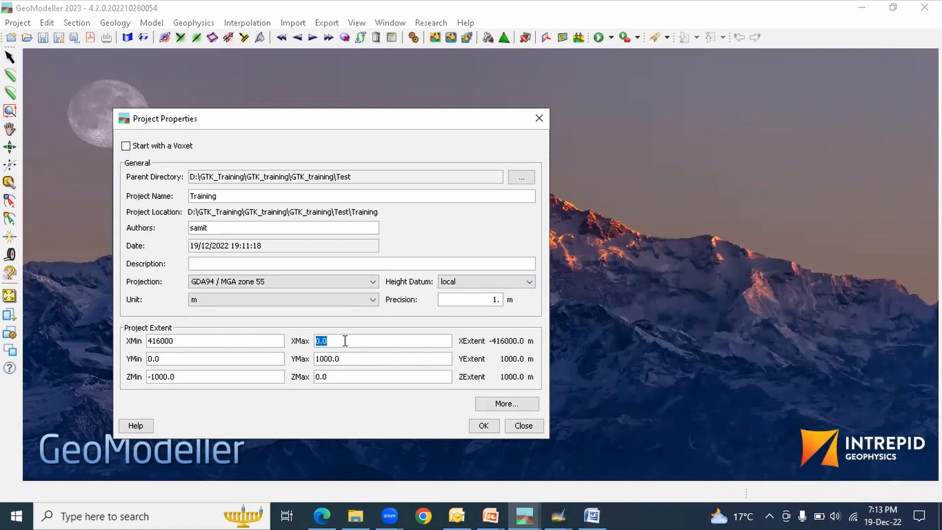
key("BackSpace")
type("433000")
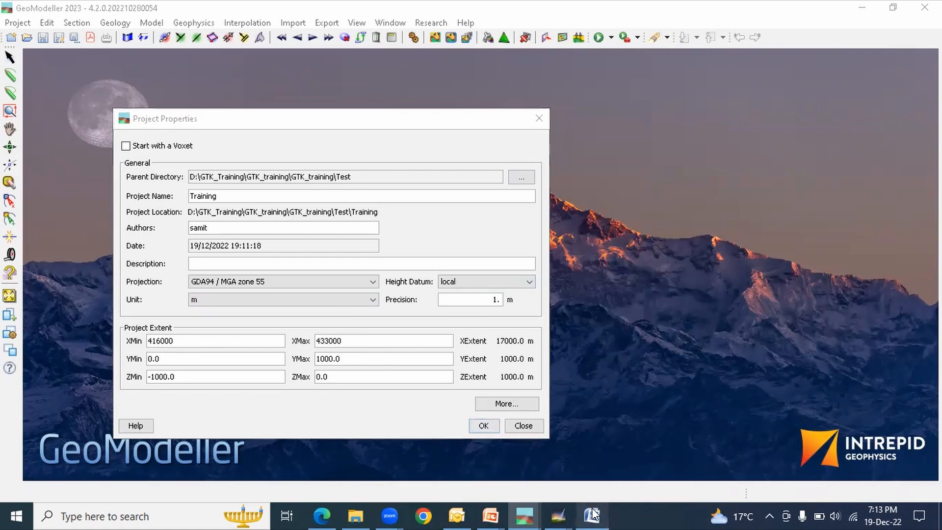
Look up the minimum North (y) value in the exercise document and set the project's YMin to 5880000.
left_click(592, 515)
left_click_drag(761, 341, 703, 339)
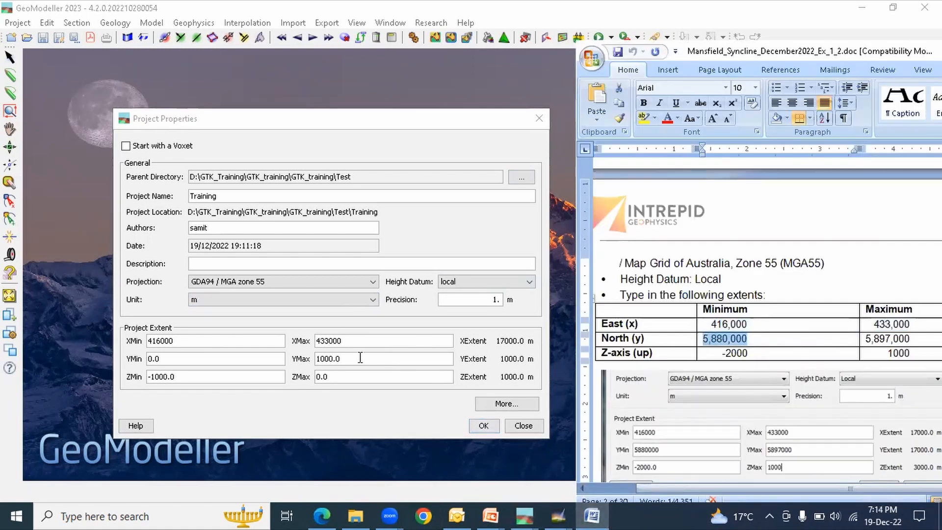
left_click(195, 359)
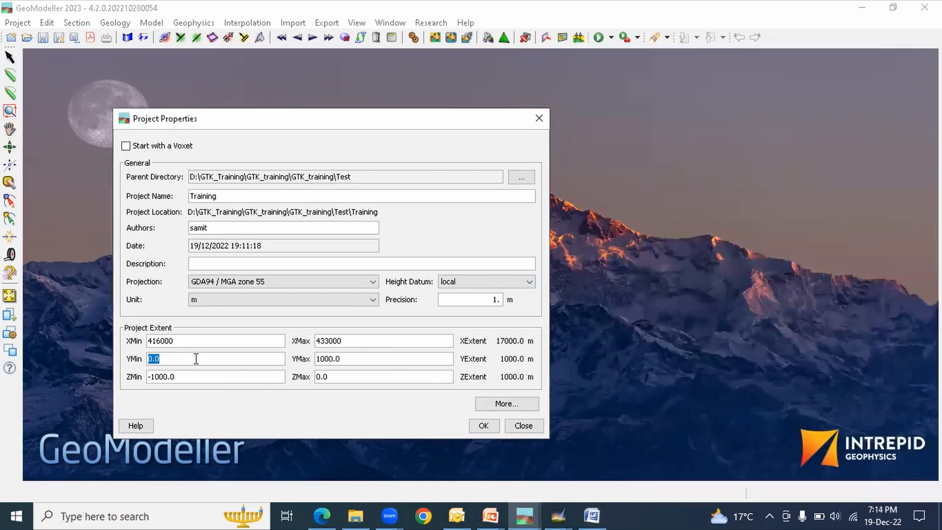
key("BackSpace")
type("5880000")
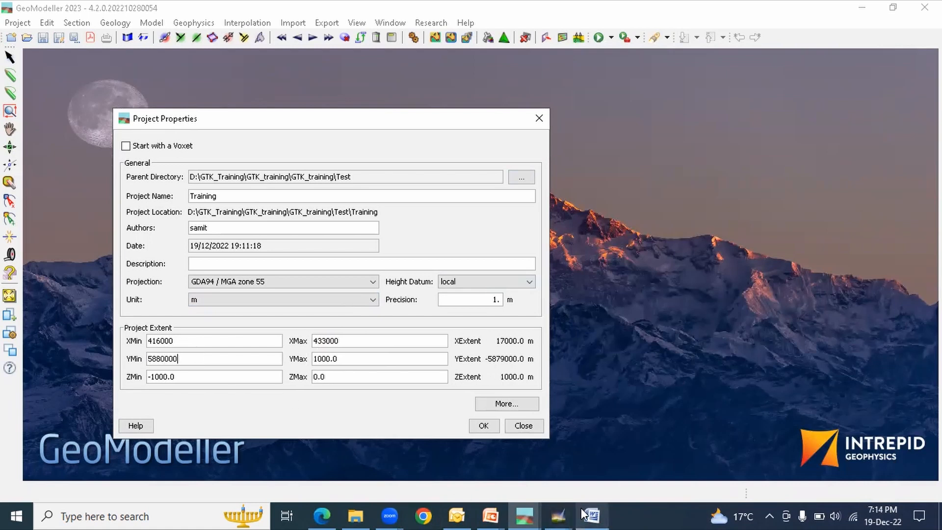
Look up the maximum North (y) value in the exercise document and set the project's YMax to 5897000.
left_click(591, 515)
left_click_drag(919, 339, 868, 338)
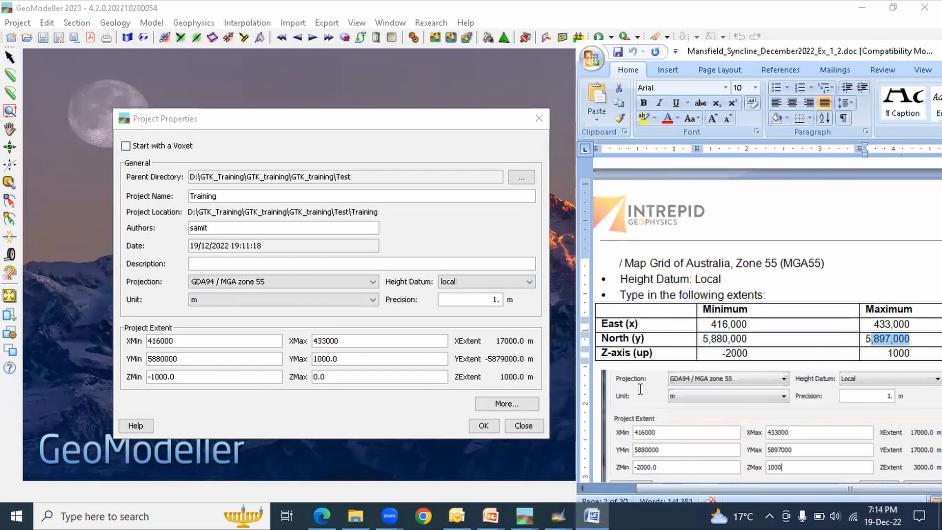
double_click(361, 359)
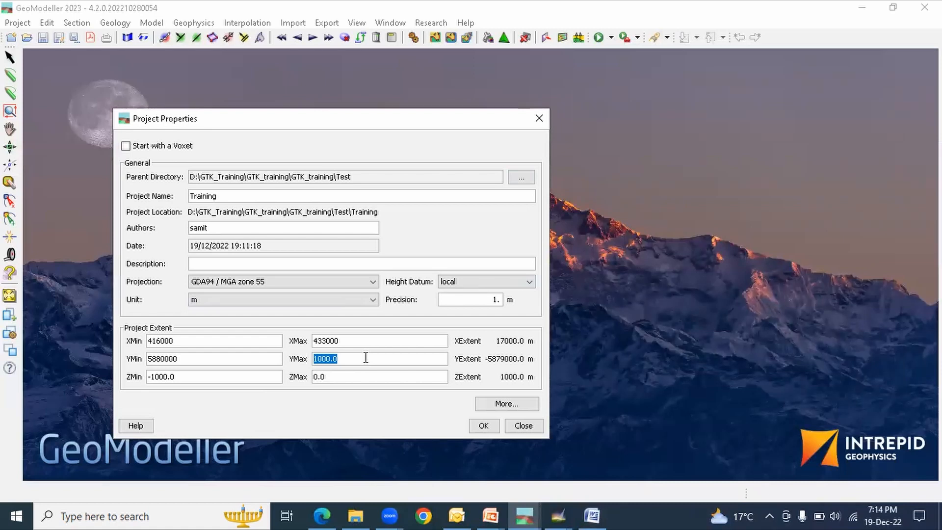
key("BackSpace")
type("58970000")
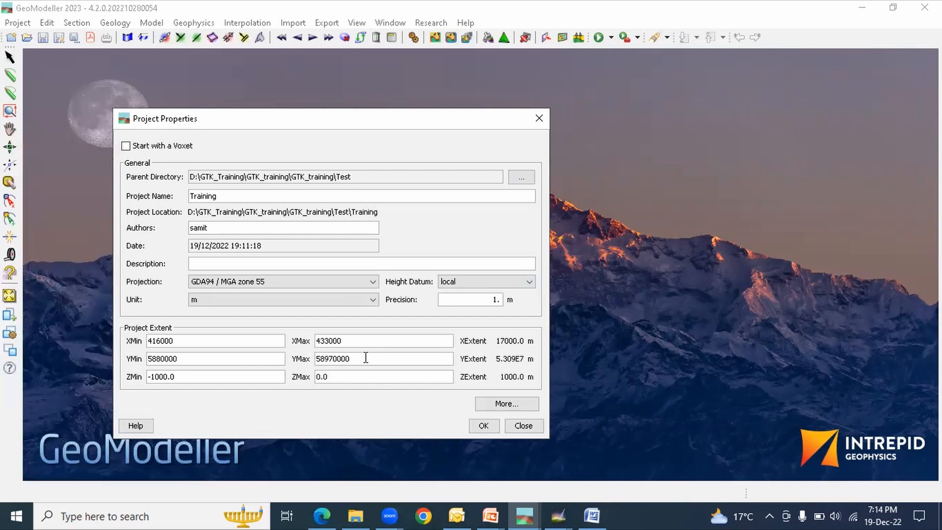
left_click(593, 514)
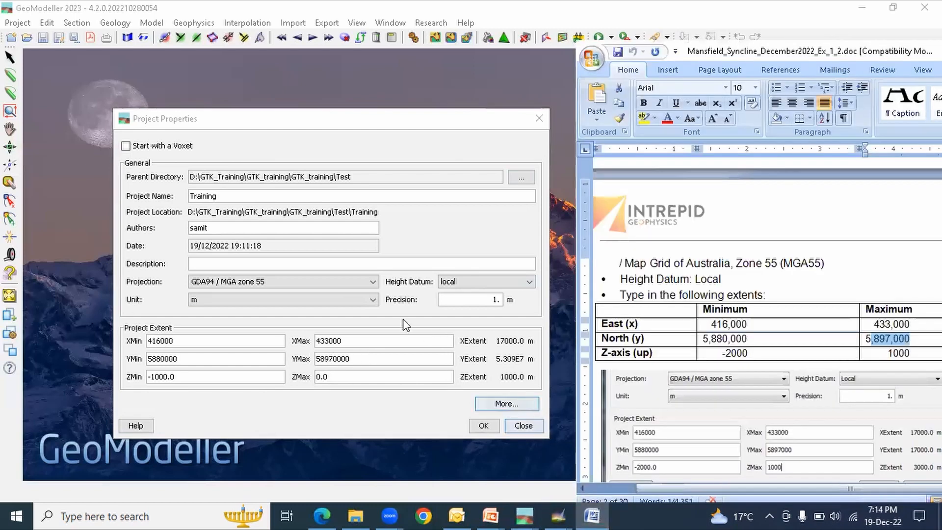
double_click(359, 361)
type("5897000")
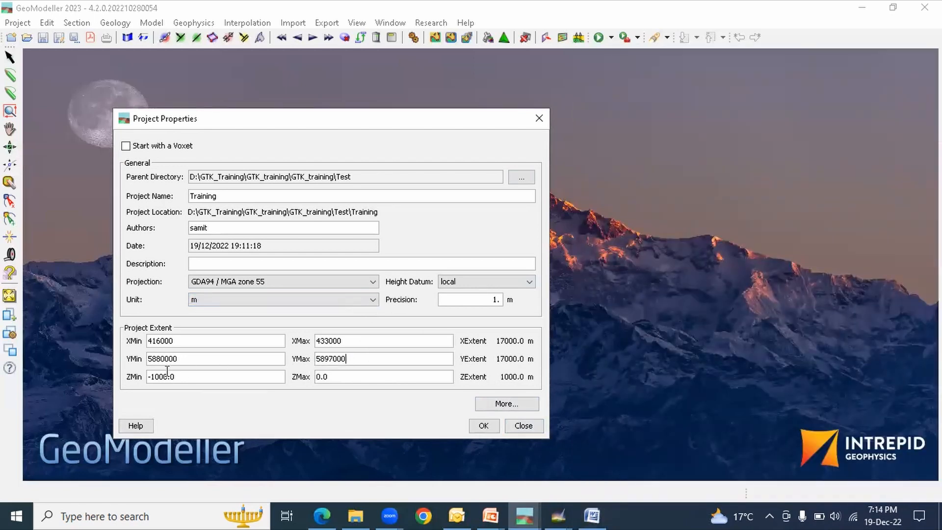
Set the vertical extents to ZMin -2000 and ZMax 1000, and create the project.
double_click(159, 377)
key("Left")
double_click(348, 376)
type("0")
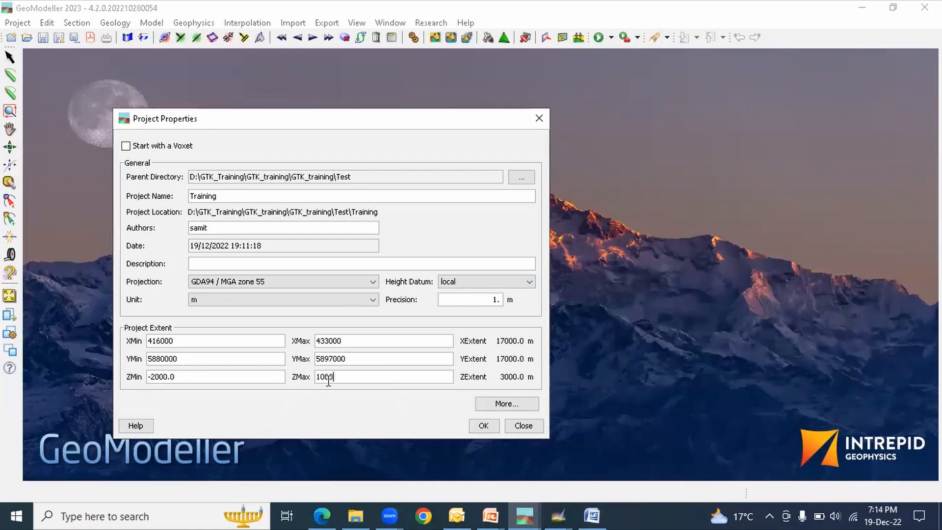
left_click(348, 375)
left_click(483, 425)
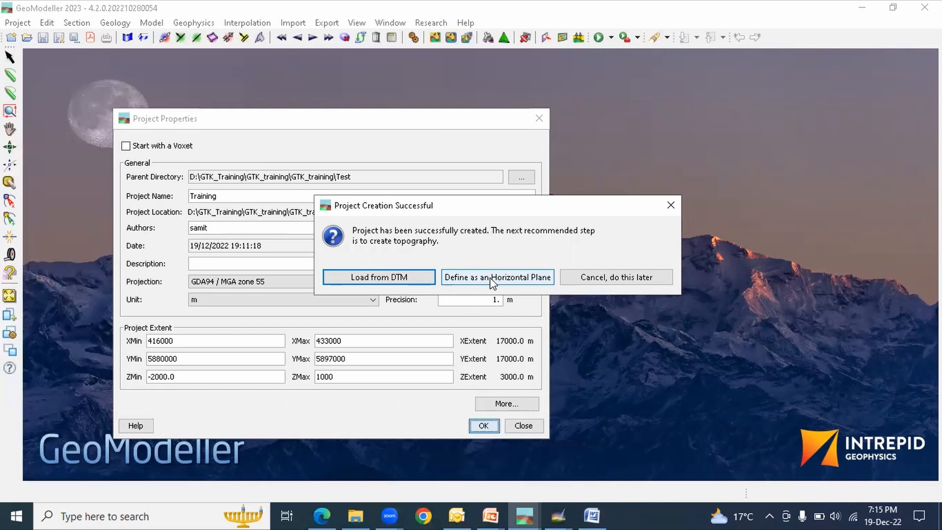
Load the SurfaceTopography from the DTM file Mansfield_17x17_DTM_GDA94_MGA55_250m.ers in the 1_DTM folder of Datasets.
left_click(378, 278)
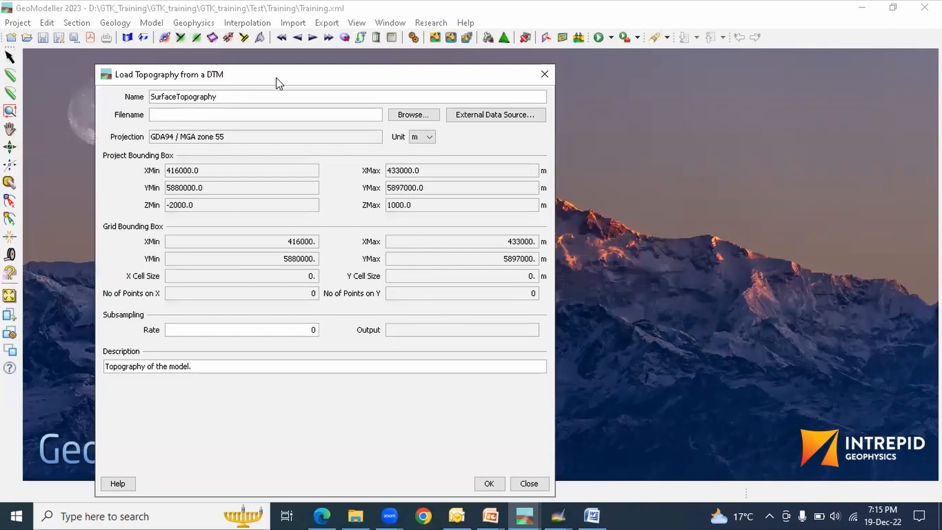
left_click_drag(277, 83, 318, 66)
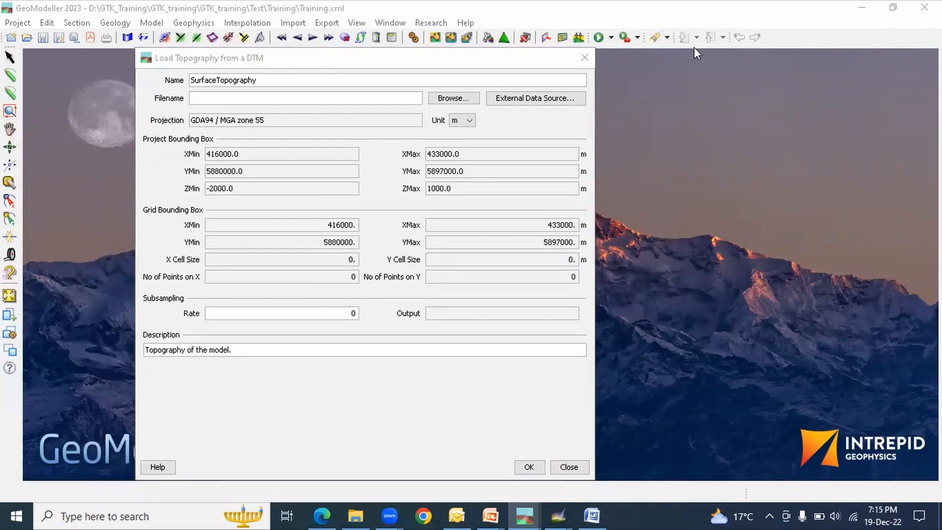
left_click(661, 63)
double_click(271, 80)
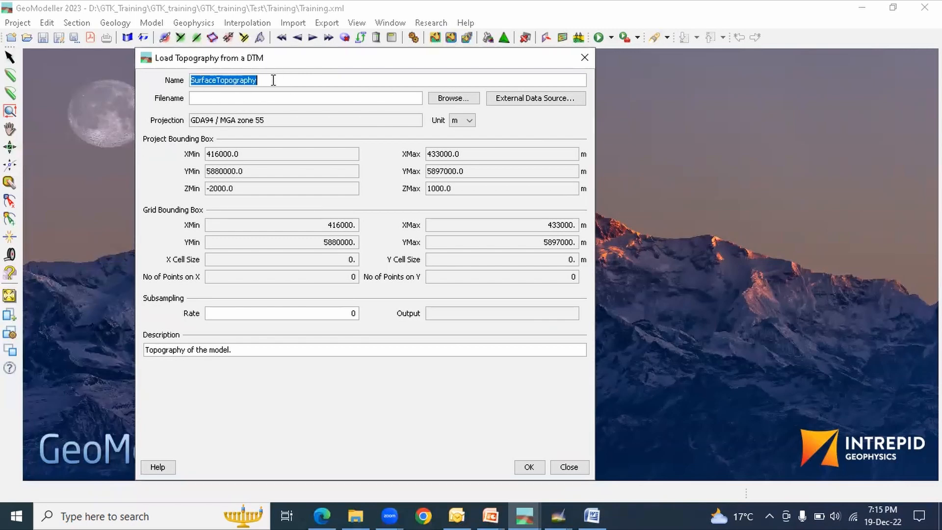
left_click(451, 99)
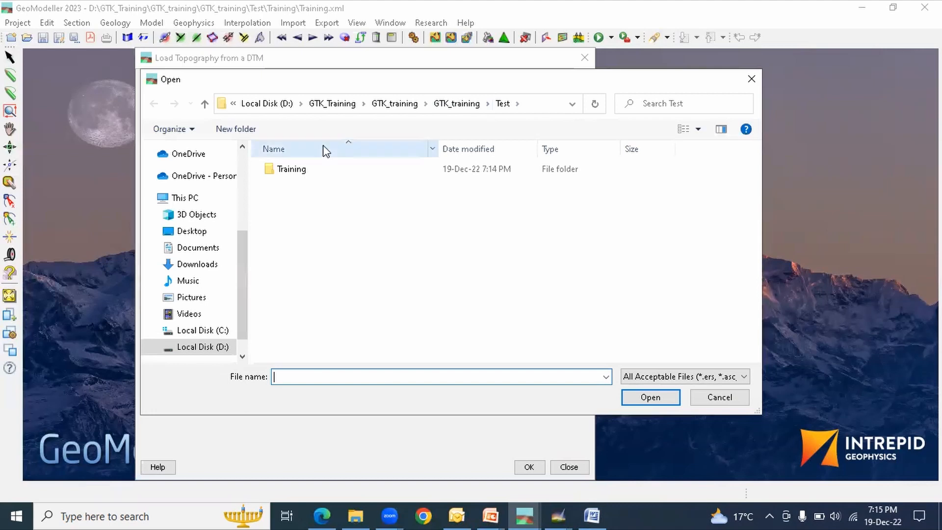
left_click(205, 104)
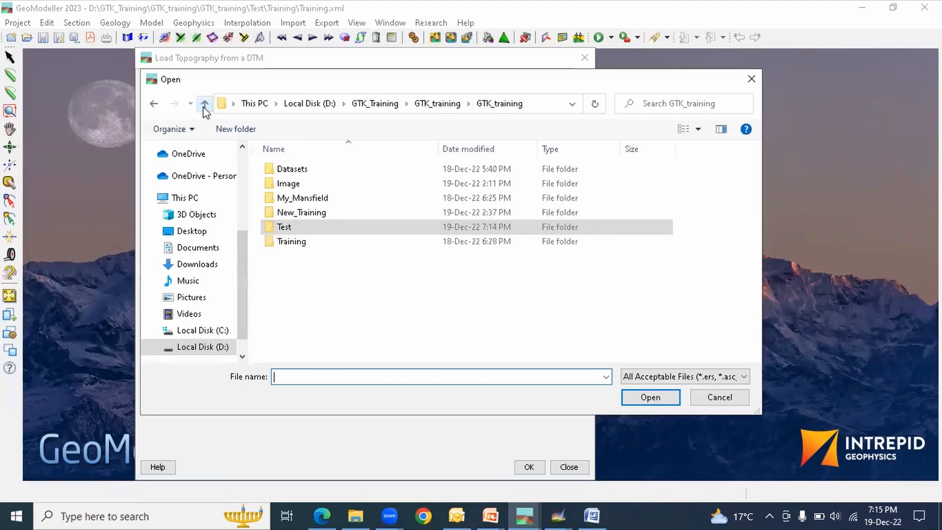
double_click(290, 173)
double_click(314, 173)
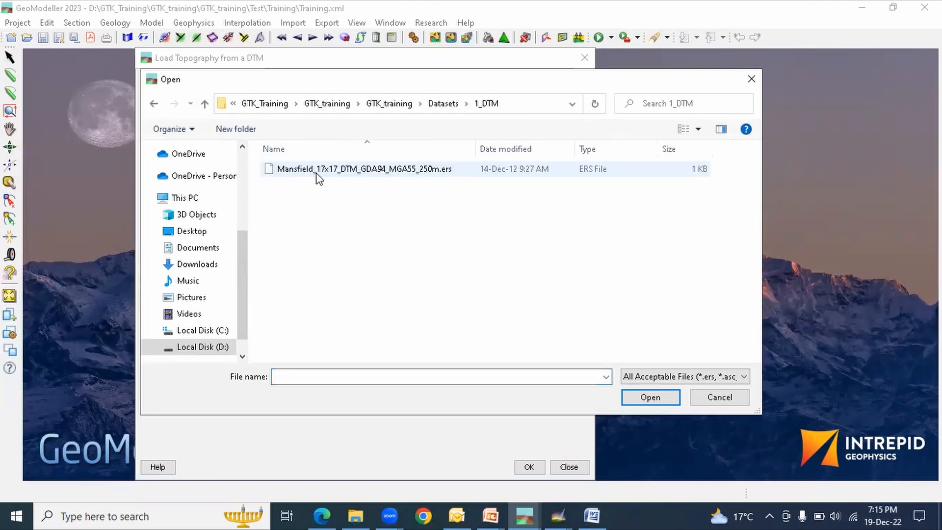
left_click(387, 173)
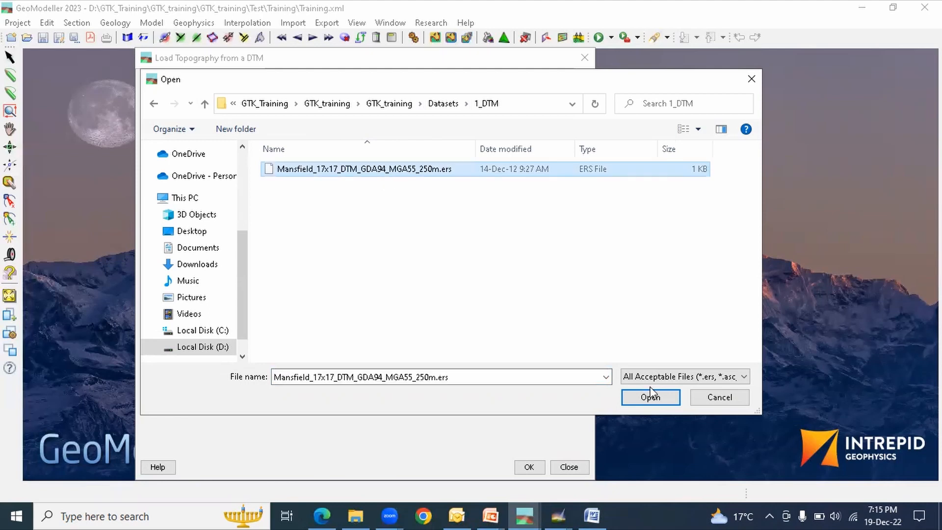
left_click(638, 401)
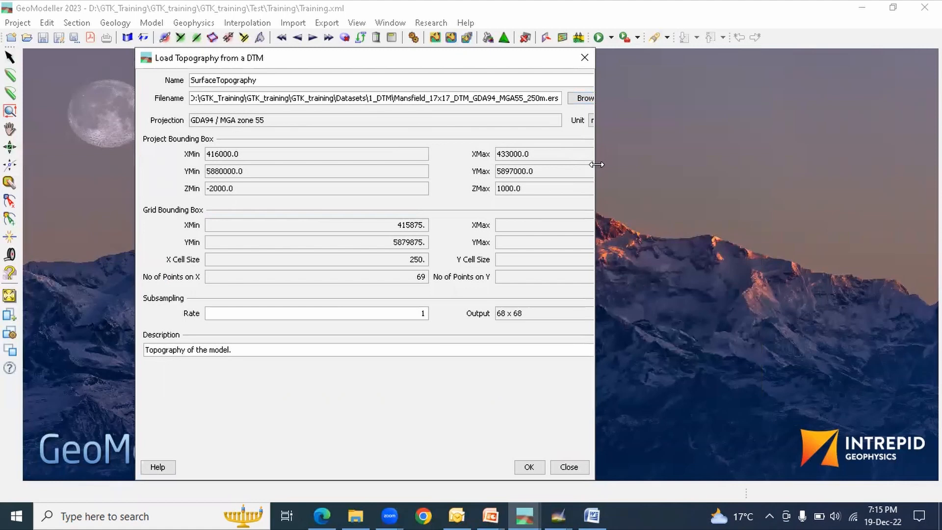
left_click_drag(595, 165, 741, 166)
left_click(675, 468)
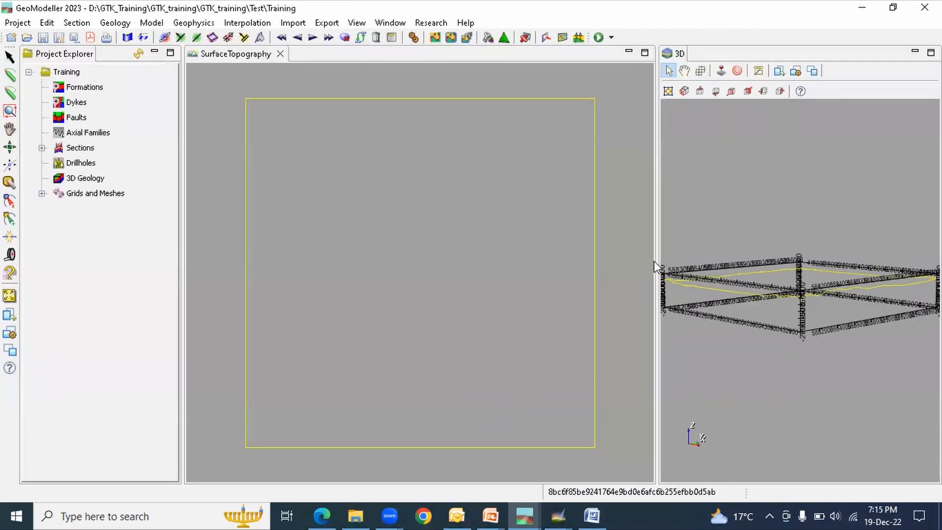
Widen the 3D view, narrow the Project Explorer and turn the project box to an oblique view from above.
left_click_drag(656, 259, 555, 264)
left_click_drag(659, 244, 646, 320)
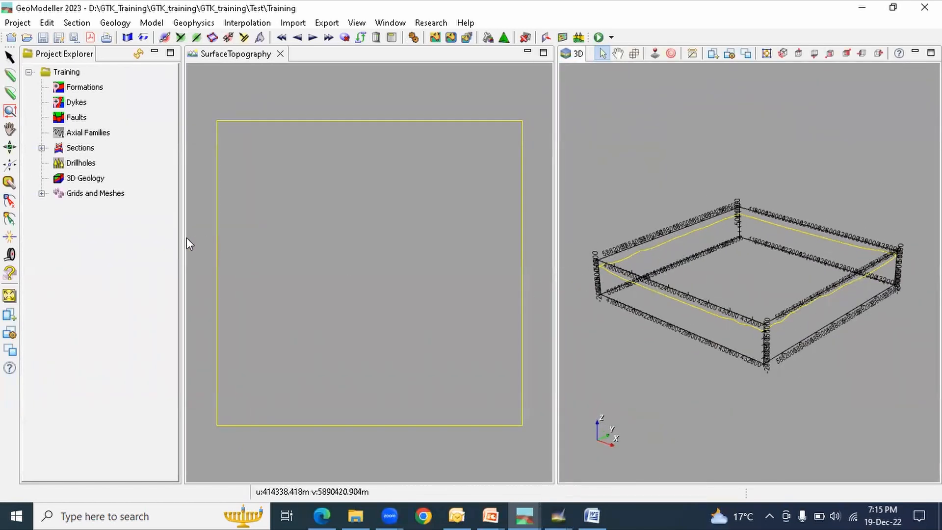
left_click_drag(181, 239, 154, 242)
left_click_drag(652, 339, 679, 320)
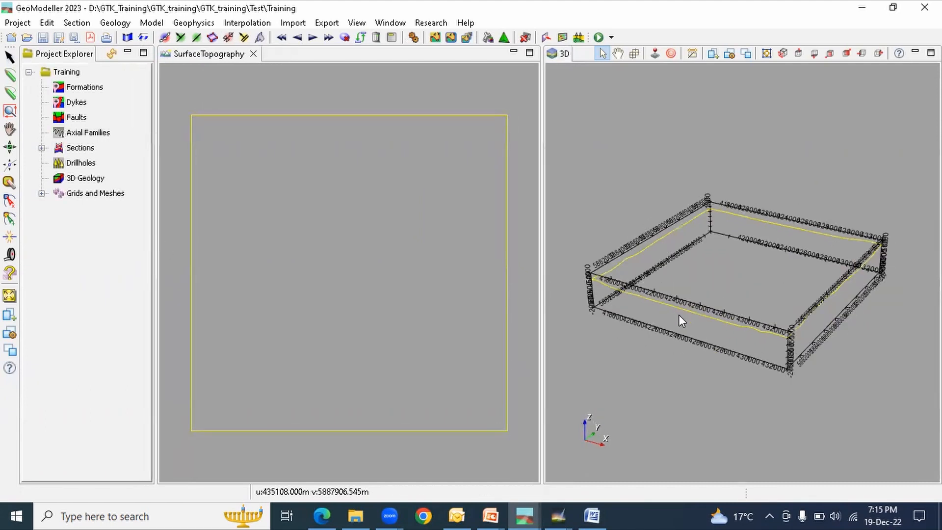
Review the projection and extents in the project properties, and close them without changes.
left_click(17, 23)
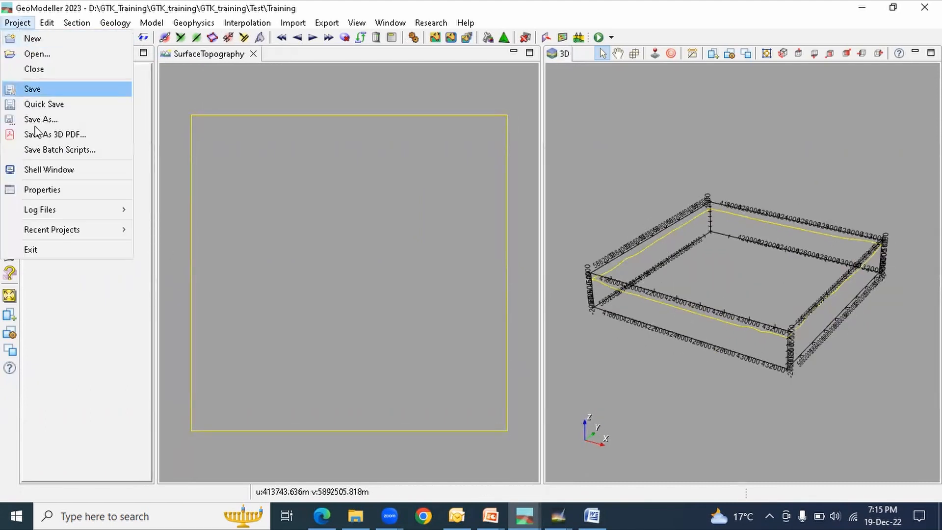
left_click(39, 191)
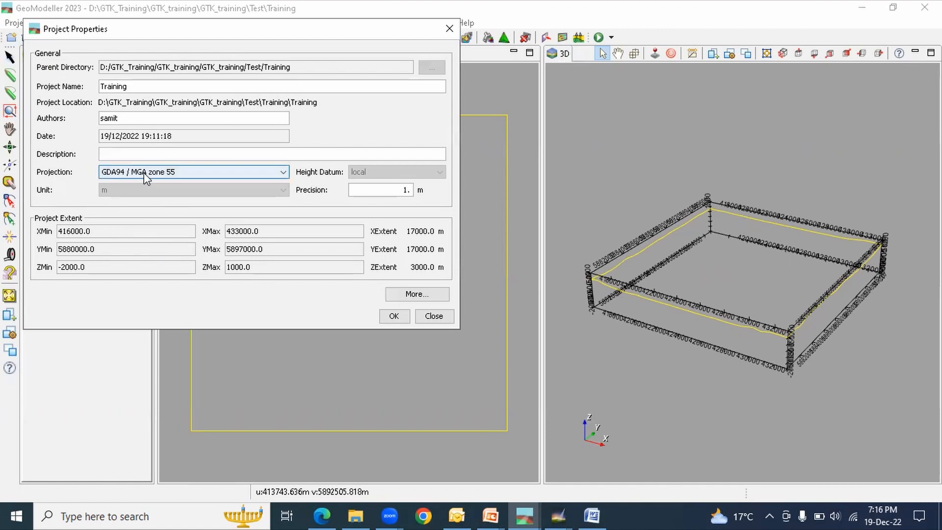
left_click(446, 33)
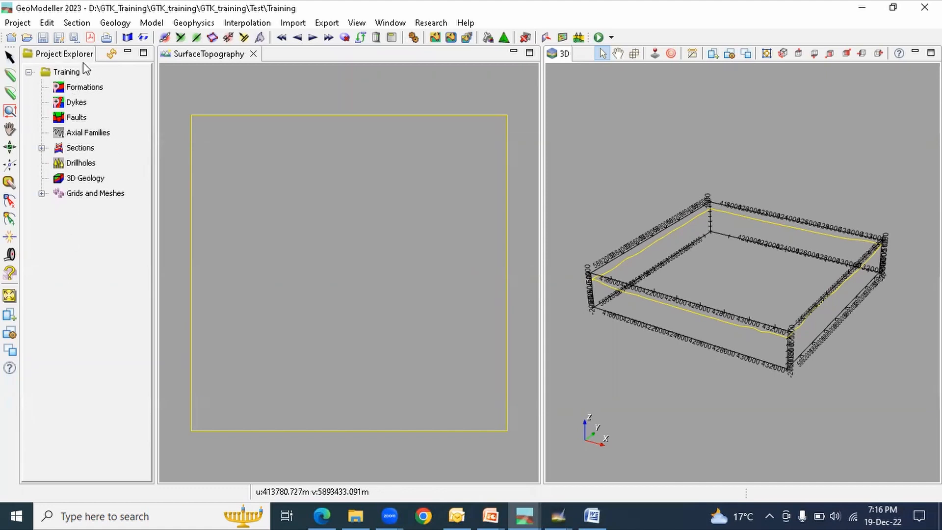
left_click(82, 88)
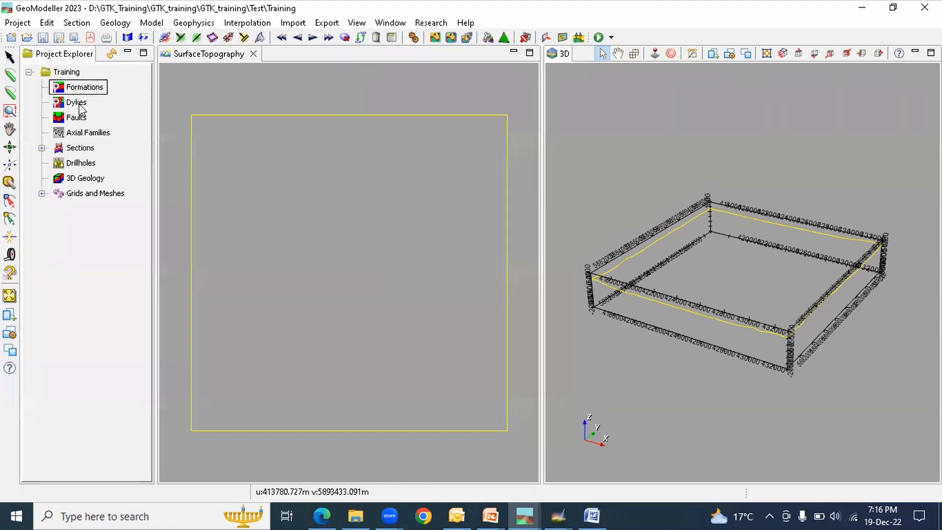
left_click(68, 104)
left_click(70, 119)
left_click(77, 85)
left_click(71, 103)
left_click(75, 116)
left_click(73, 104)
left_click(78, 88)
left_click(76, 117)
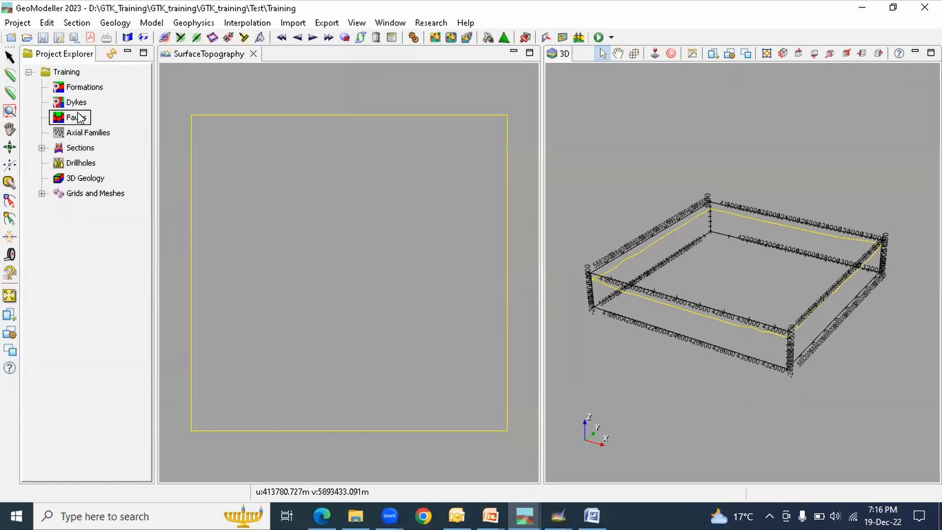
left_click(80, 90)
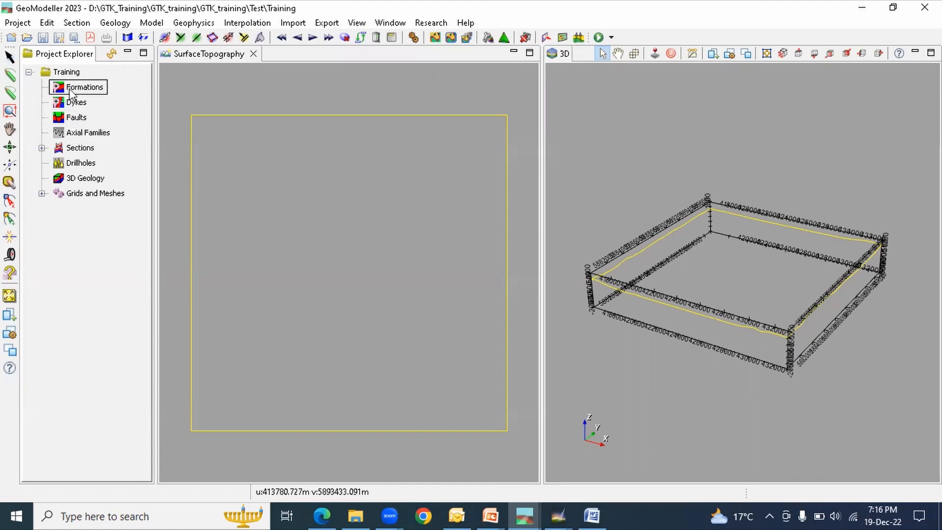
left_click(69, 103)
left_click(70, 118)
left_click(70, 136)
left_click(78, 91)
Raise the 3D view's vertical exaggeration to 3 and inspect the topography outline around the project box from several angles.
left_click_drag(542, 232, 591, 228)
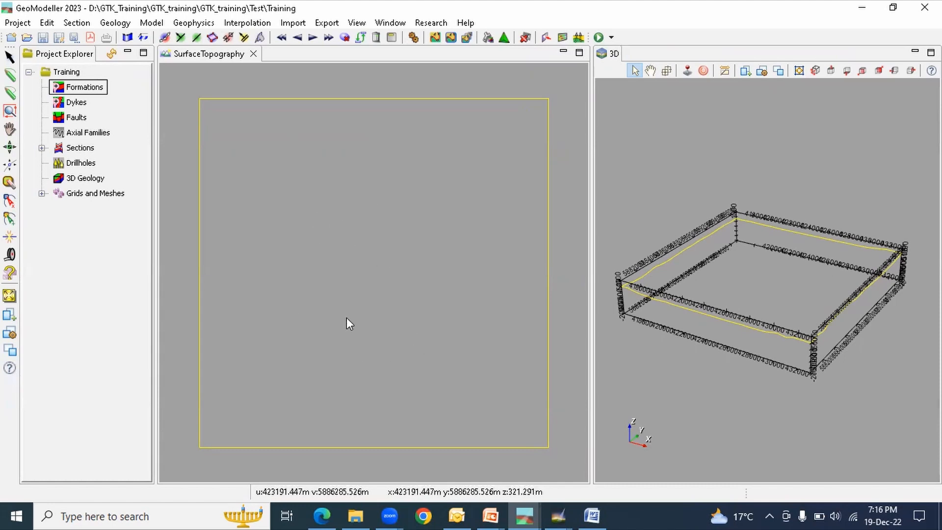
left_click_drag(643, 343, 753, 297)
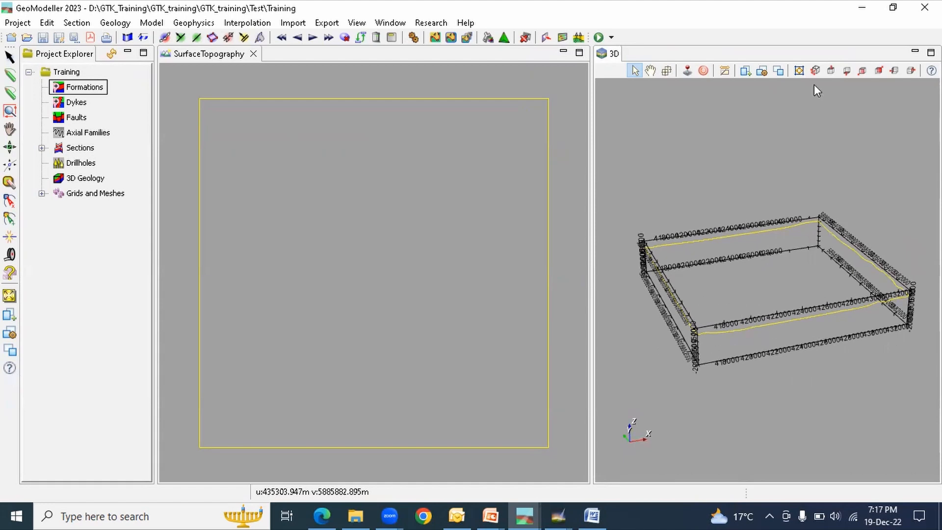
left_click(744, 72)
left_click_drag(761, 235, 520, 255)
left_click_drag(703, 308, 758, 324)
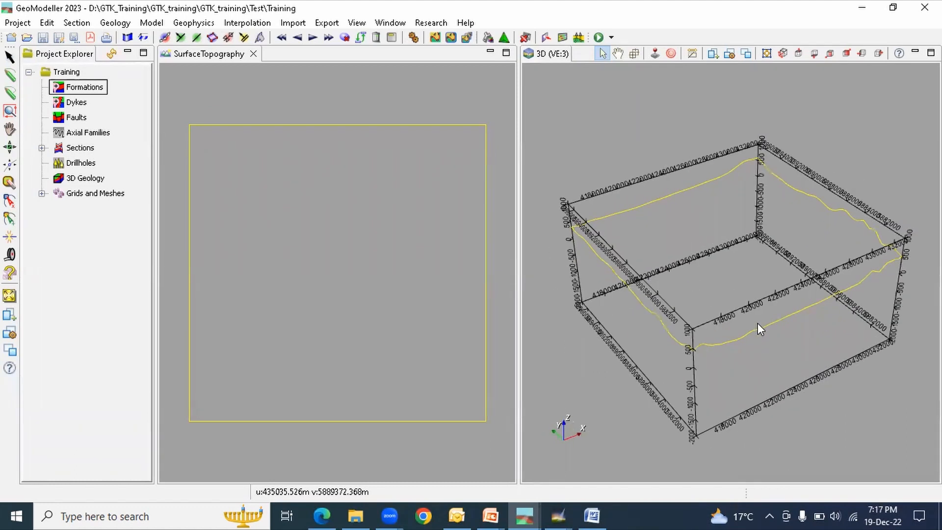
left_click_drag(758, 324, 761, 266)
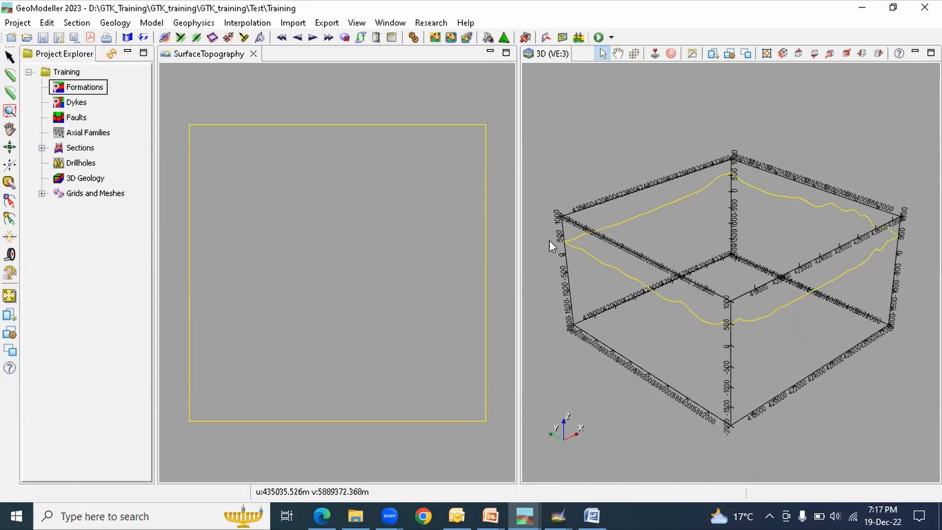
left_click_drag(517, 238, 569, 238)
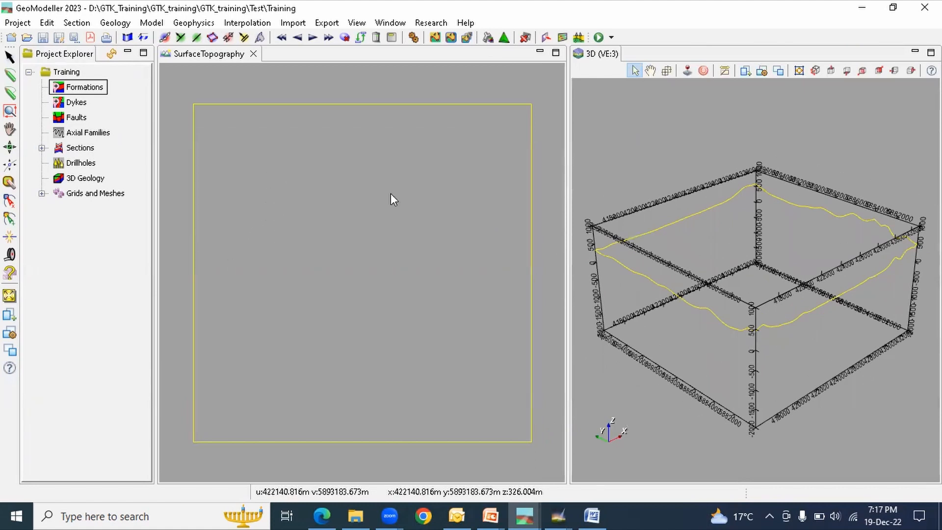
left_click(805, 299)
left_click(805, 299)
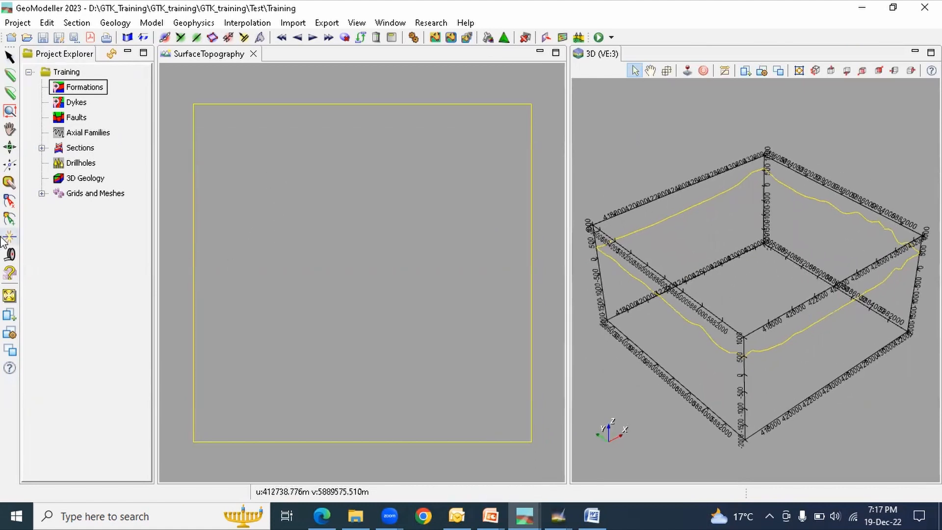
Expand Grids and Meshes down to the DTM's Mansfield field and widen the Project Explorer to fit its full name.
left_click(42, 193)
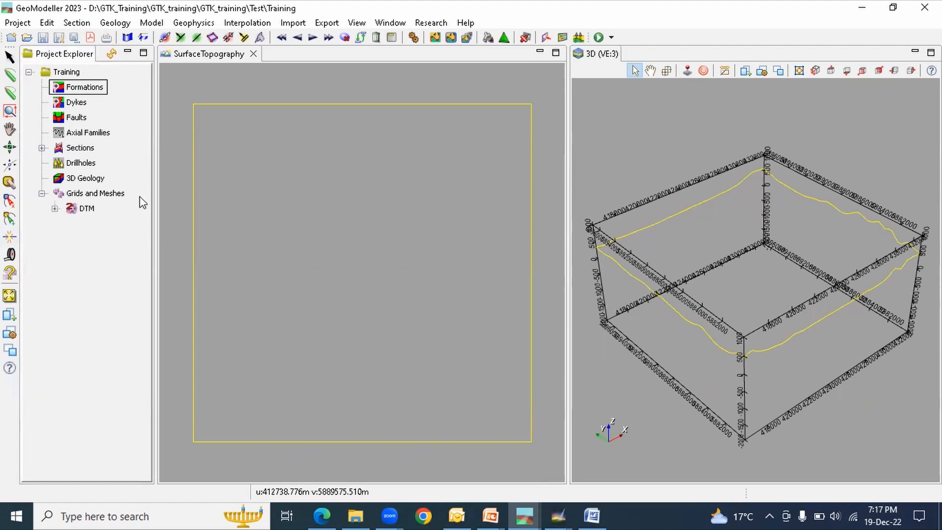
left_click(54, 209)
left_click(116, 224)
left_click_drag(156, 224, 271, 224)
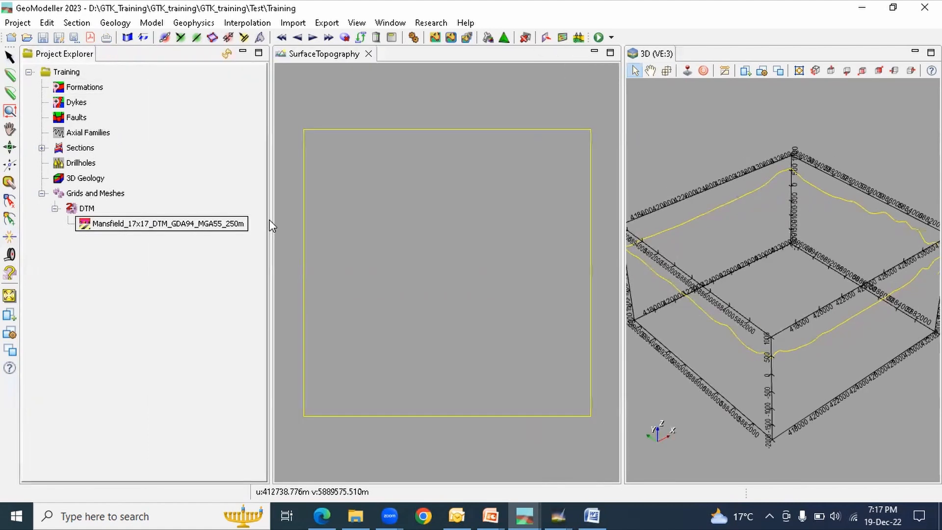
right_click(153, 227)
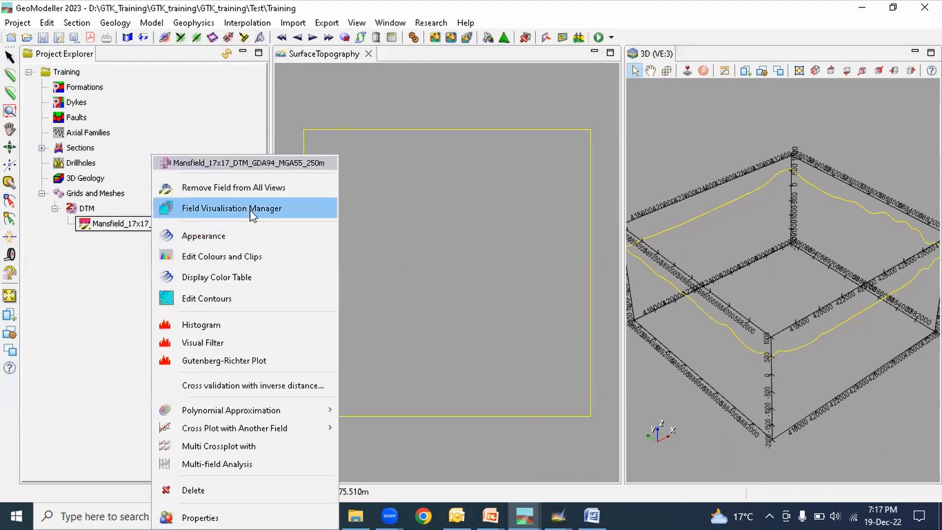
left_click(102, 259)
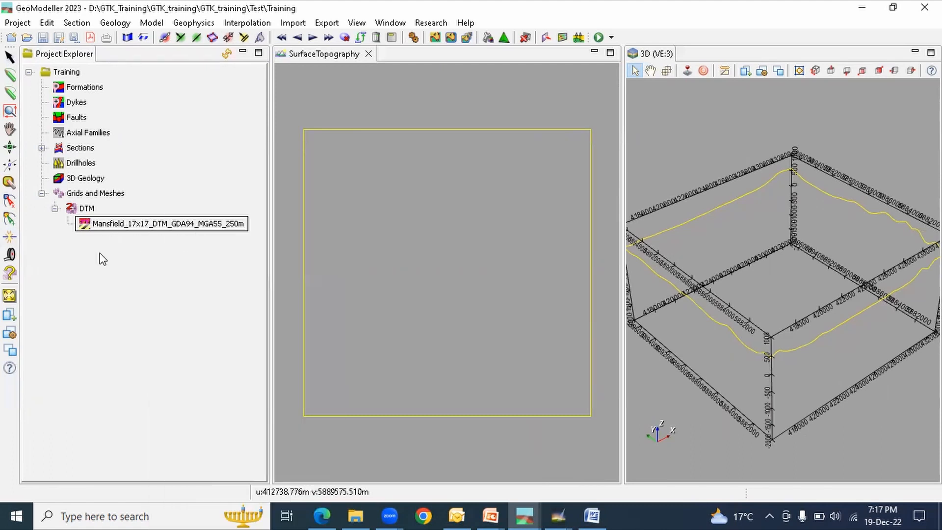
right_click(155, 227)
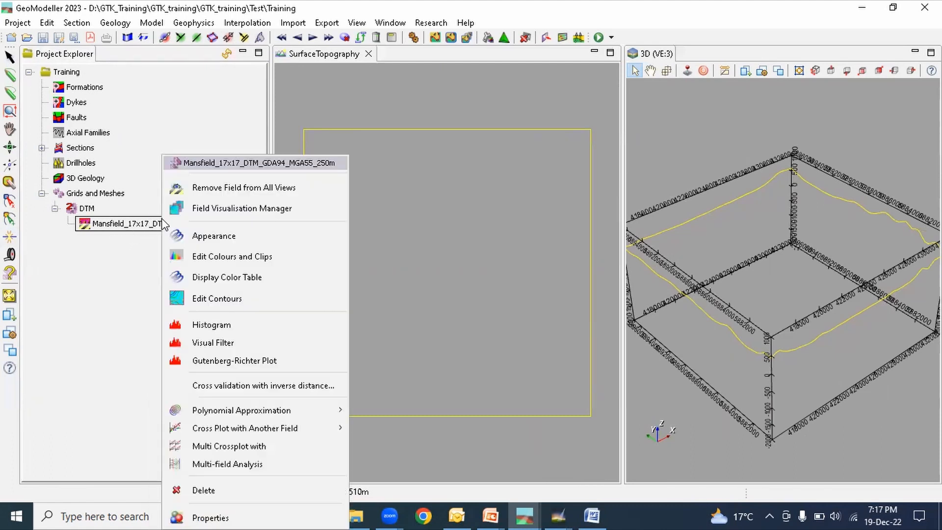
left_click(104, 238)
left_click(43, 194)
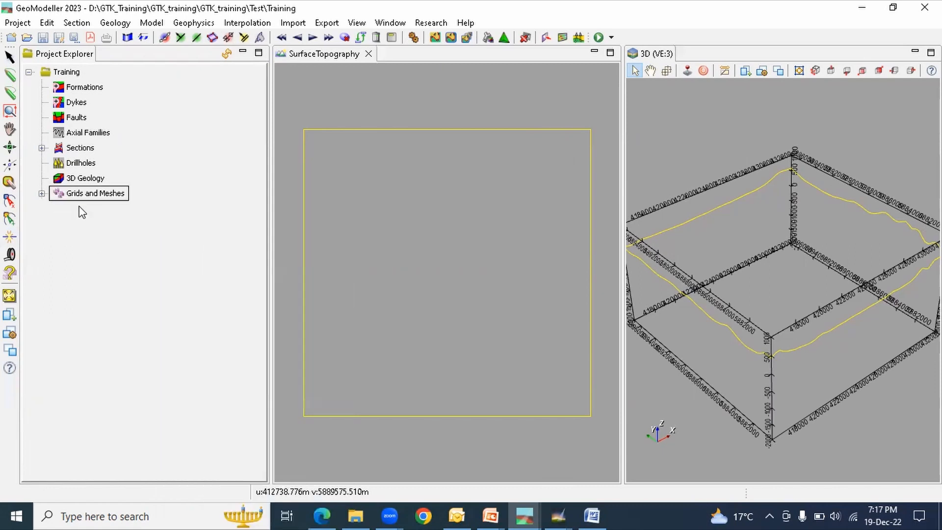
left_click(42, 194)
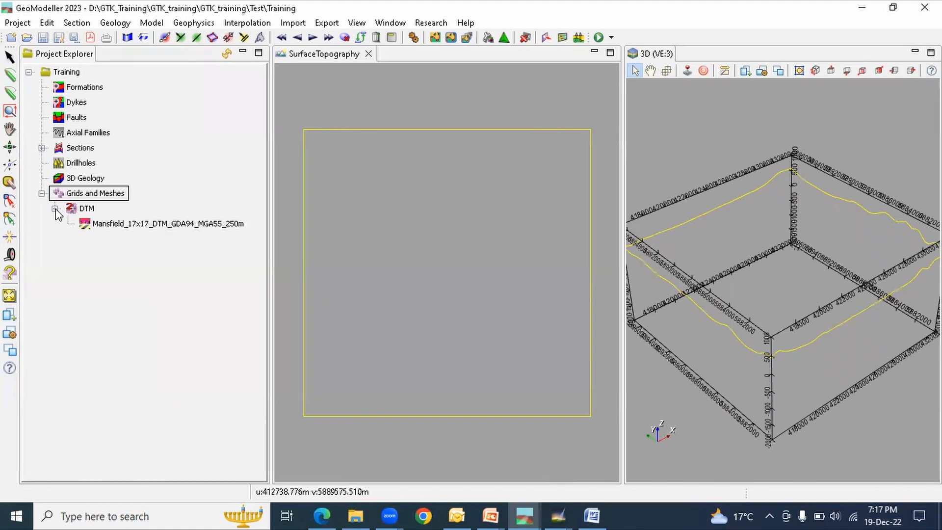
Display the field Mansfield_17x17_DTM_GDA94_MGA55_250m on the SurfaceTopography section in 3D using the Field Visualisation Manager.
left_click(162, 227)
right_click(180, 223)
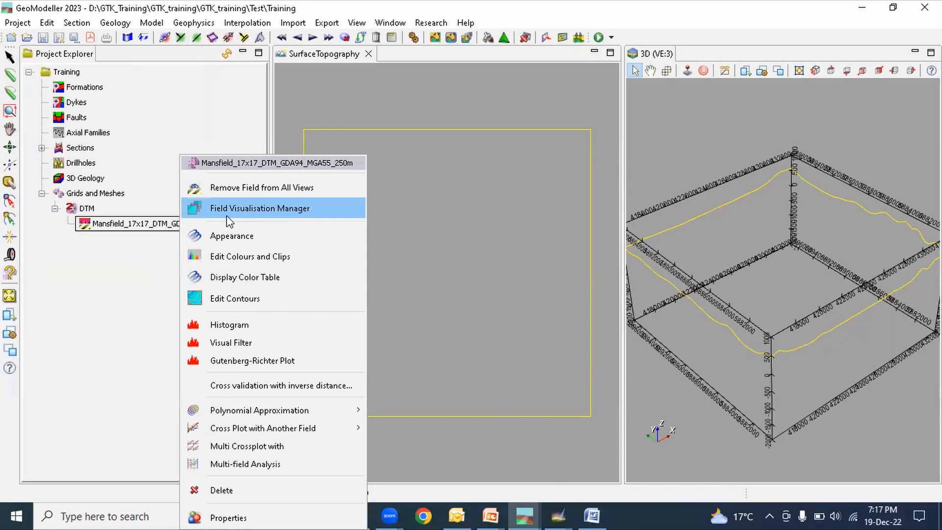
left_click(156, 229)
right_click(156, 230)
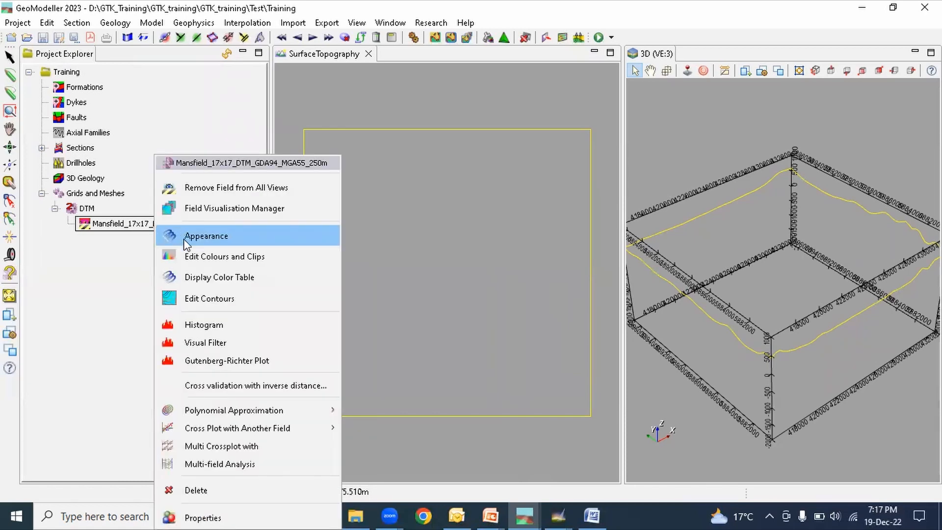
left_click(243, 208)
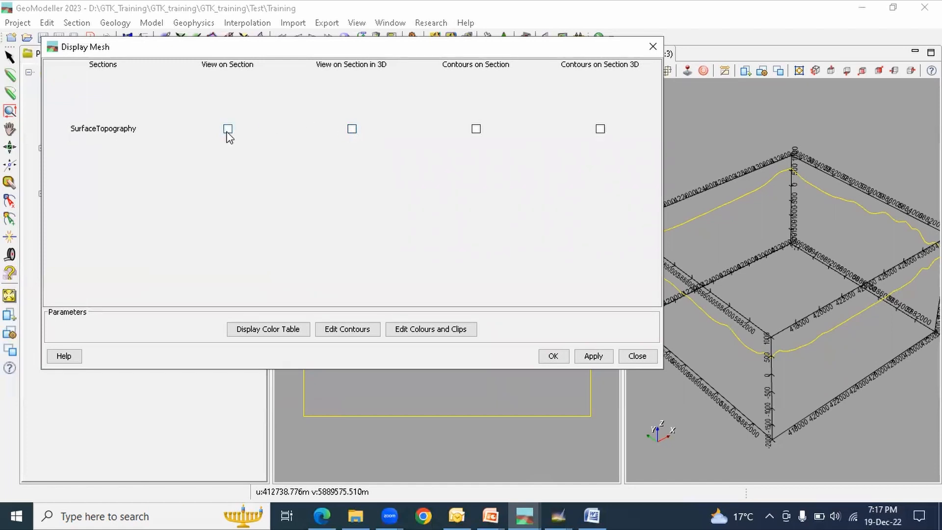
left_click(352, 130)
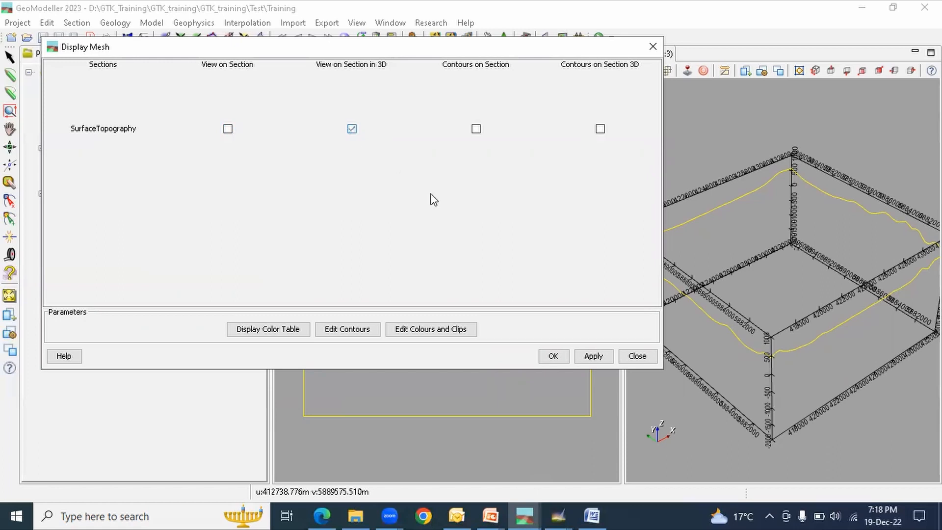
left_click(552, 355)
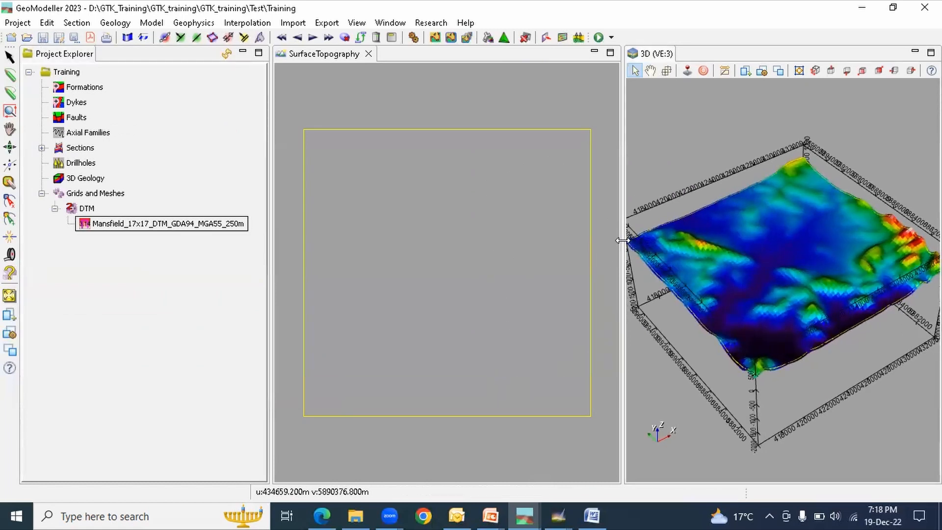
Widen the 3D view, raise its vertical exaggeration to 5 and examine the coloured terrain relief from different angles.
left_click_drag(623, 245, 498, 246)
left_click_drag(614, 306, 673, 255)
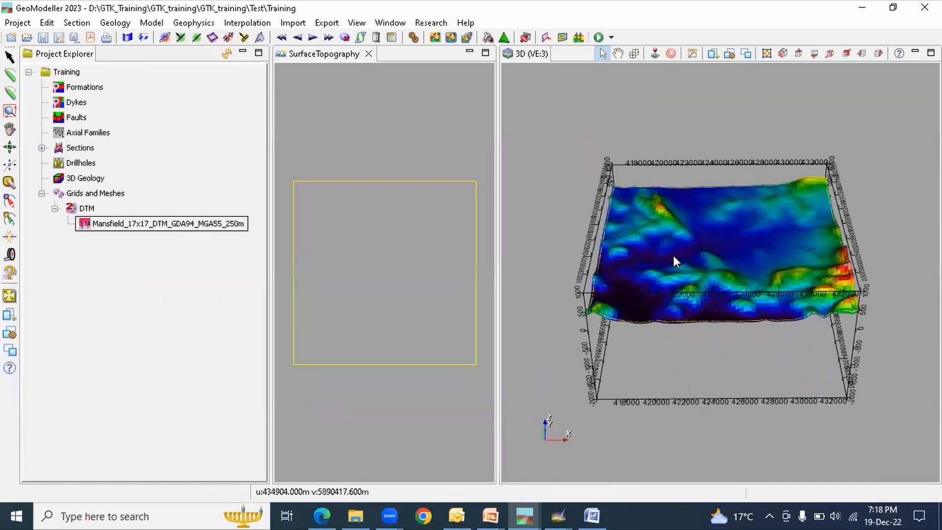
left_click(713, 54)
left_click_drag(707, 98, 735, 274)
left_click_drag(708, 211, 670, 190)
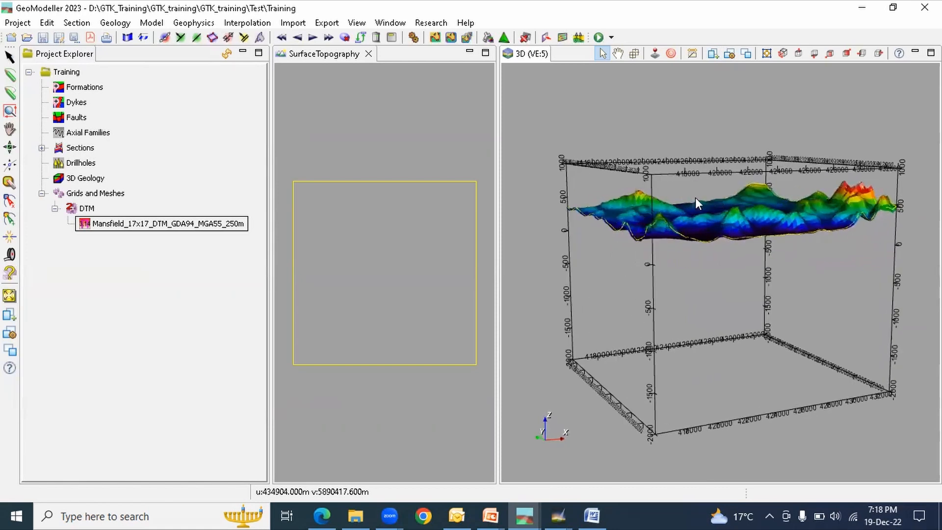
left_click_drag(679, 257, 714, 316)
left_click_drag(826, 251, 737, 275)
scroll(694, 290, "up", 4)
scroll(737, 275, "down", 3)
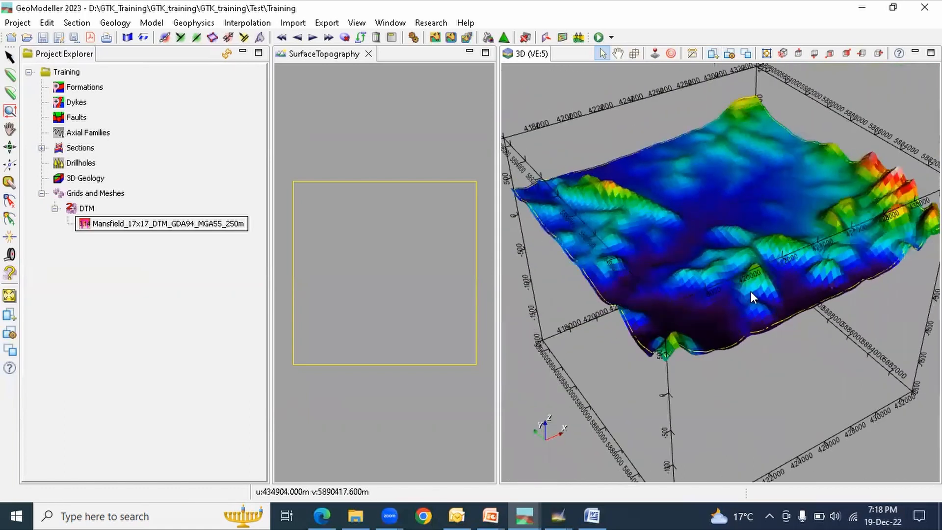
Reset the 3D view's vertical exaggeration, remove the Mansfield DTM field from all views and collapse the DTM entry.
left_click(745, 54)
left_click_drag(724, 261, 690, 216)
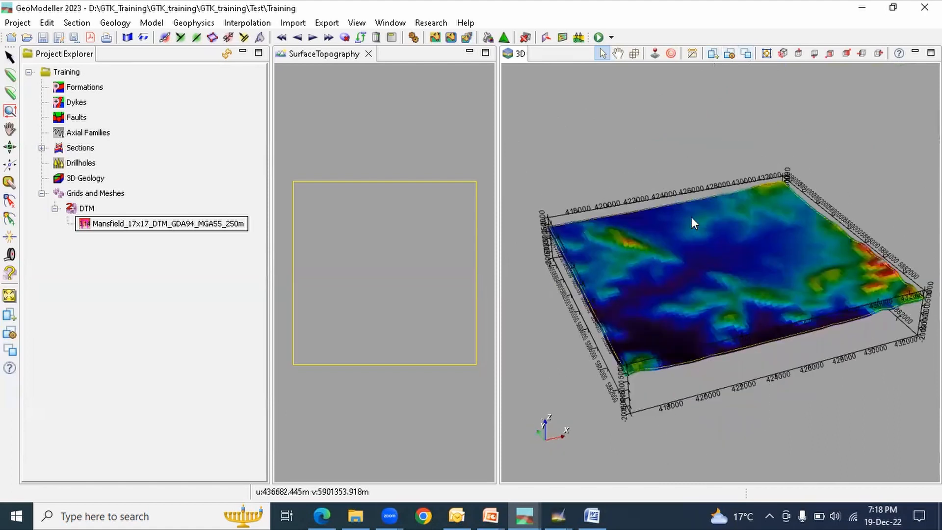
right_click(197, 219)
left_click(265, 188)
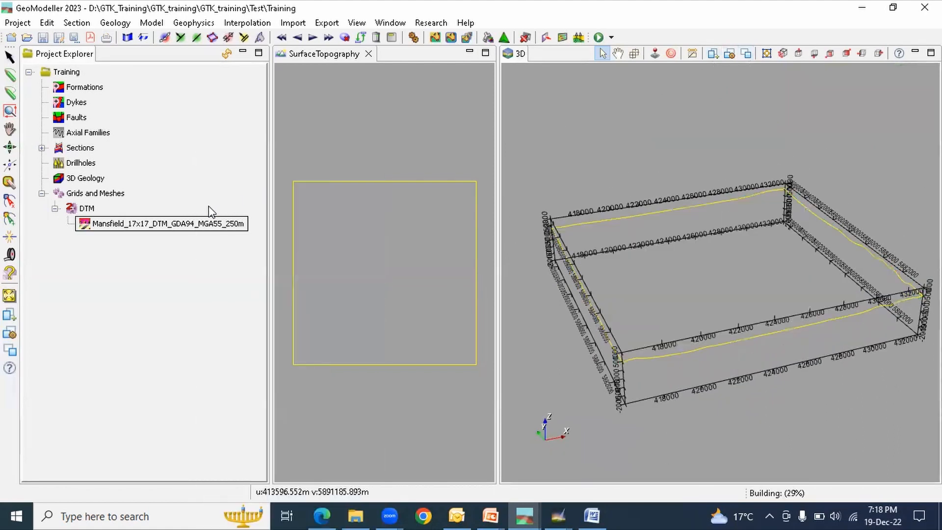
left_click(55, 209)
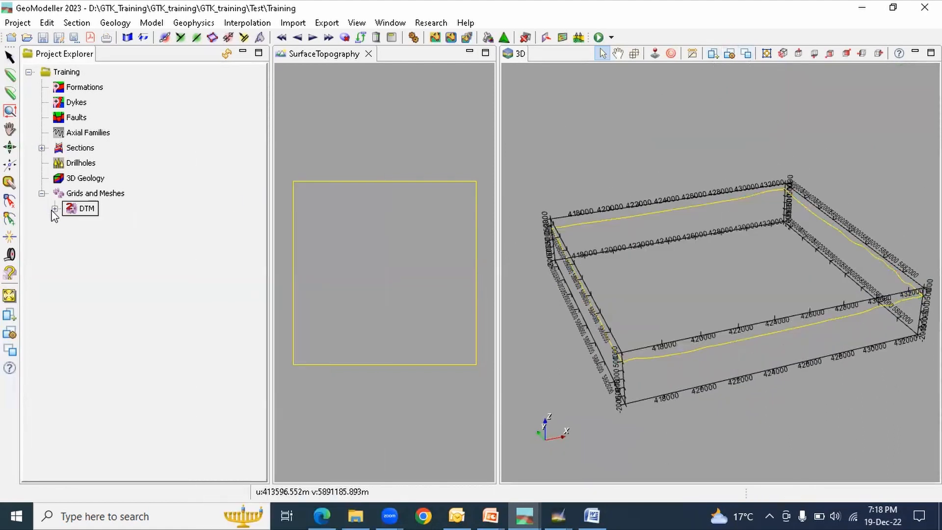
Start adding a new image to the SurfaceTopography section with its Image Manager.
left_click(42, 148)
right_click(89, 163)
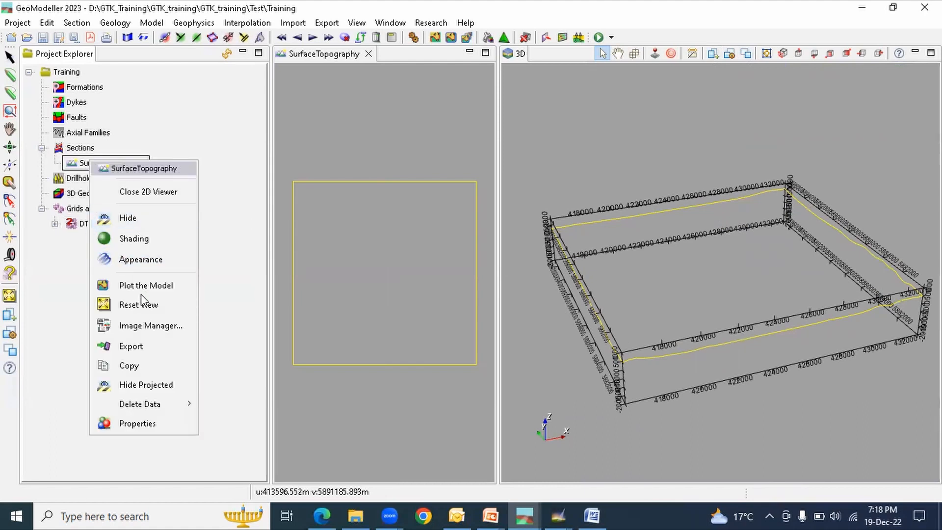
left_click(142, 326)
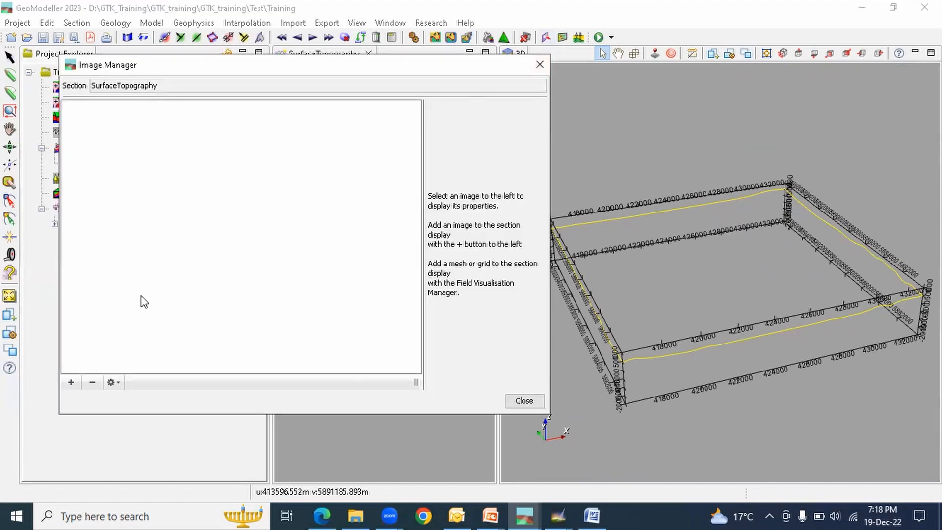
left_click(71, 384)
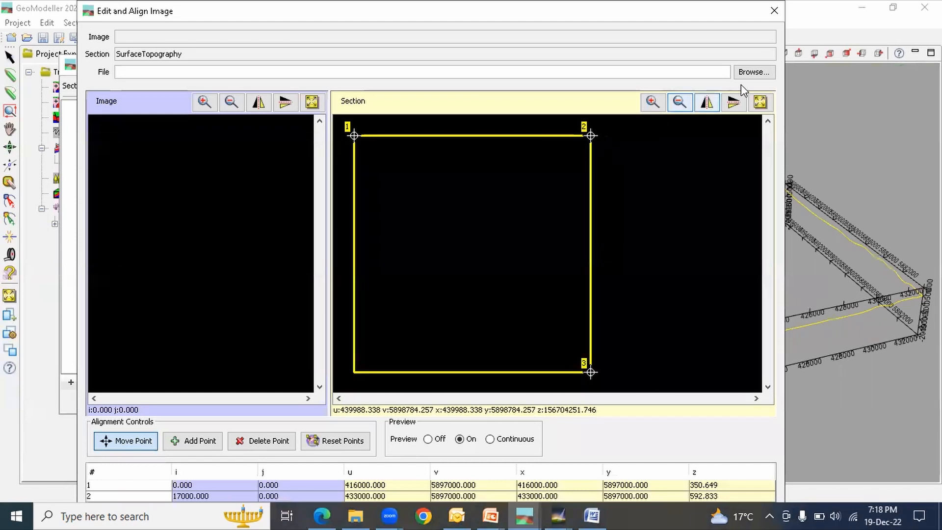
Load the image file MansfieldGeology_Detailed_17x17.tif from the 2_GeologyMap dataset folder for the SurfaceTopography section.
left_click(753, 72)
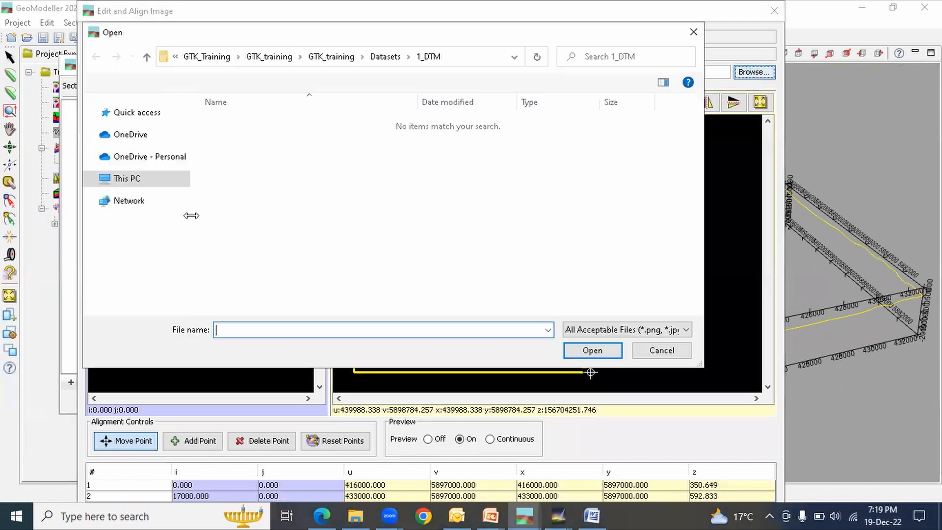
left_click(147, 57)
left_click(295, 137)
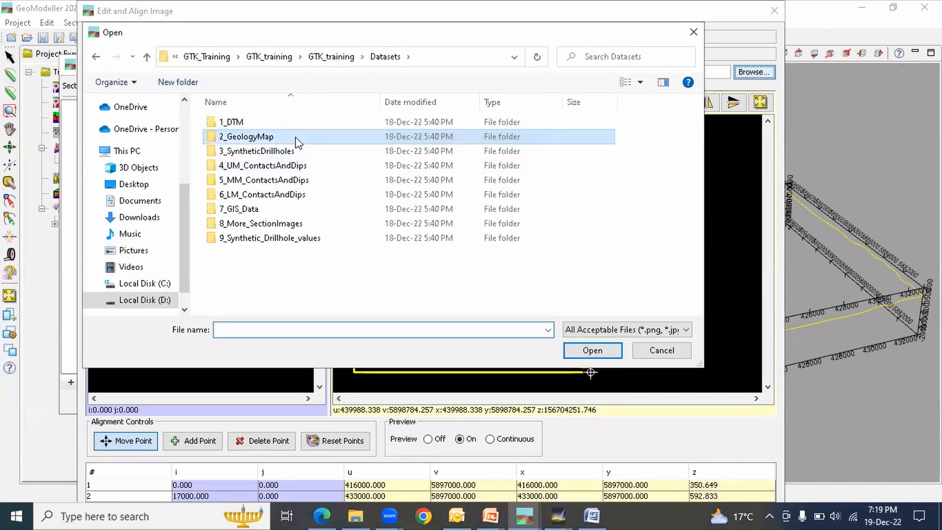
double_click(296, 137)
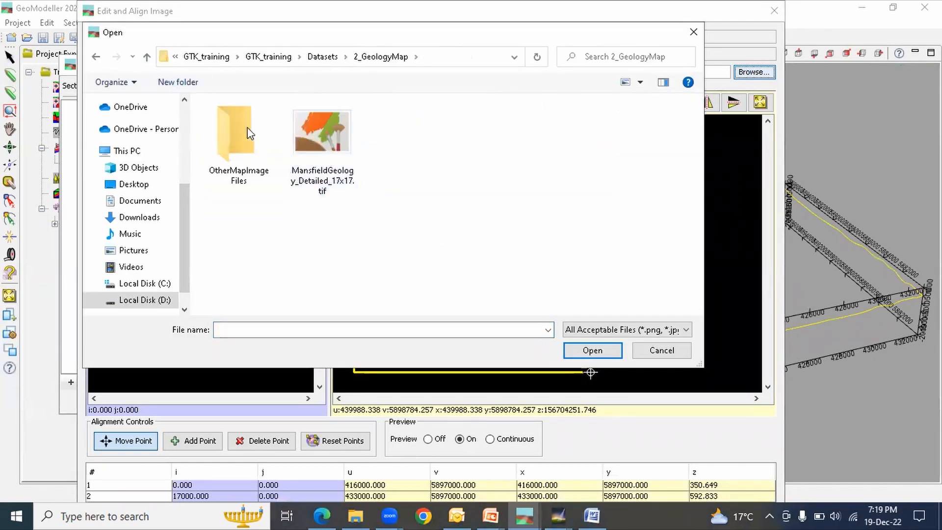
left_click(321, 152)
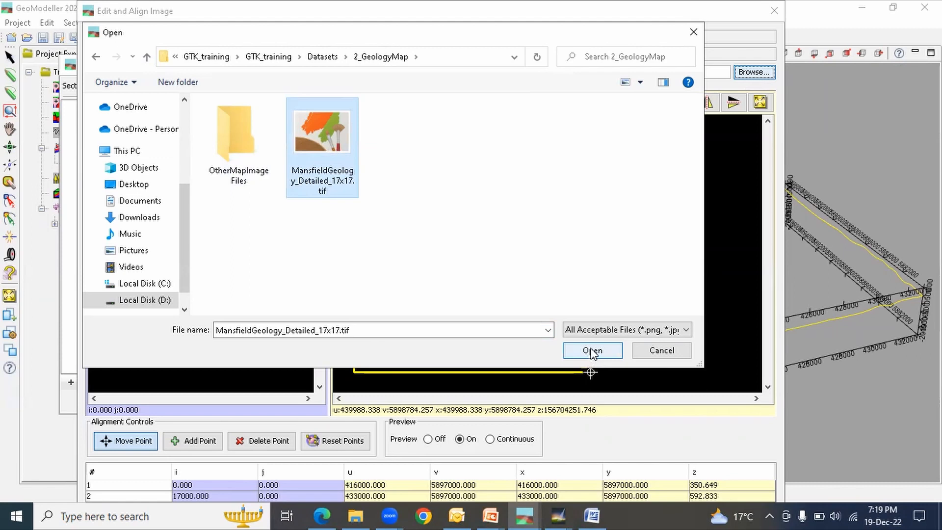
left_click(592, 351)
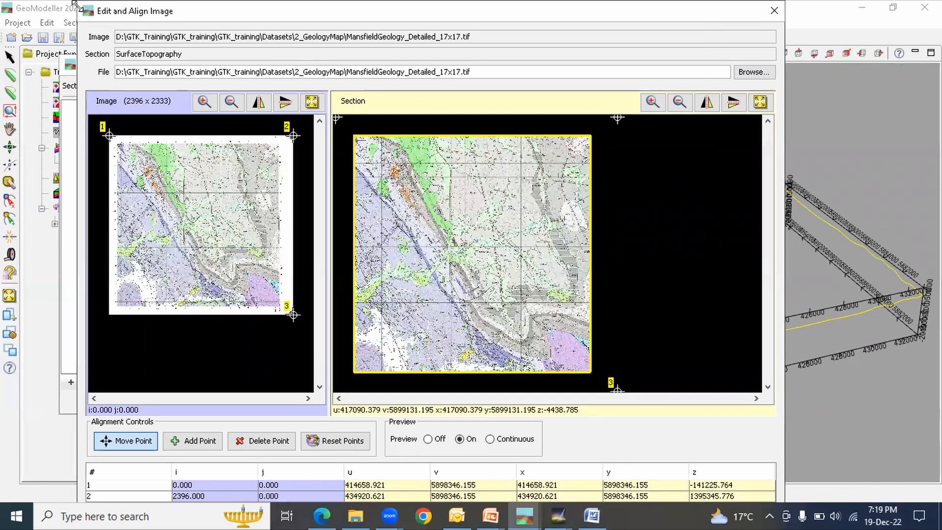
Check the geology map's alignment points against the section, accept the existing alignment and close the Image Manager.
left_click_drag(77, 6, 94, 54)
left_click_drag(189, 58, 146, 36)
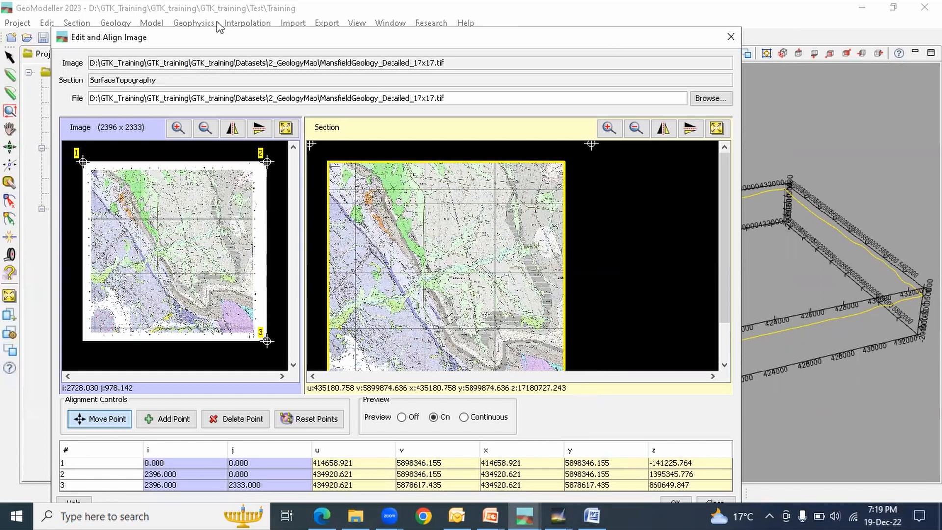
left_click_drag(220, 43, 216, 22)
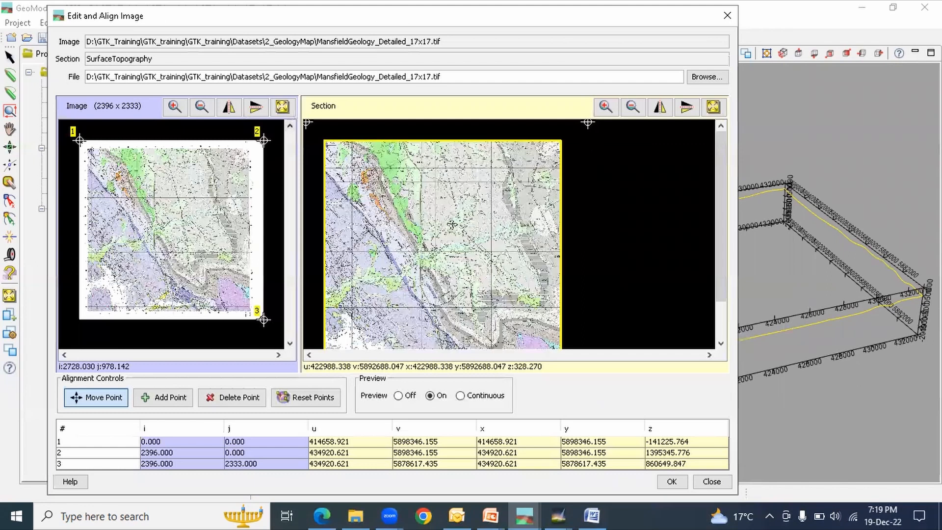
left_click(670, 486)
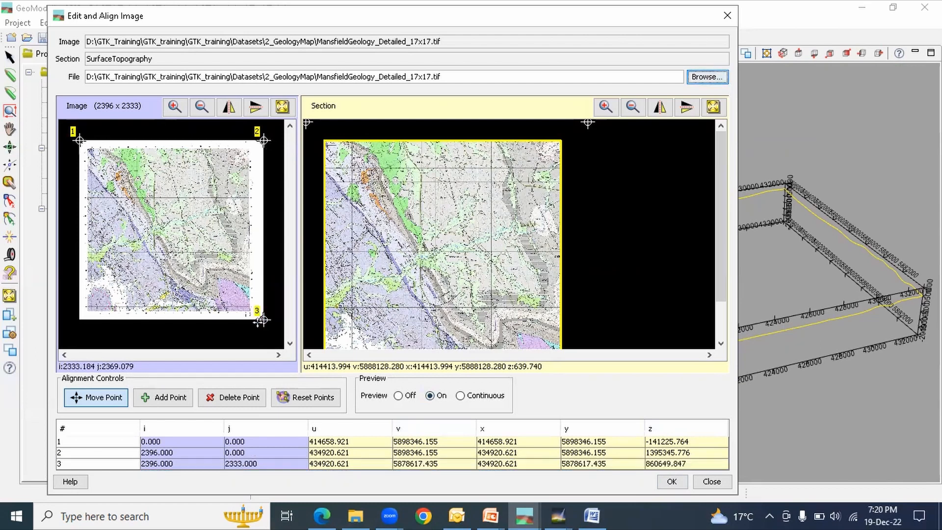
left_click(263, 320)
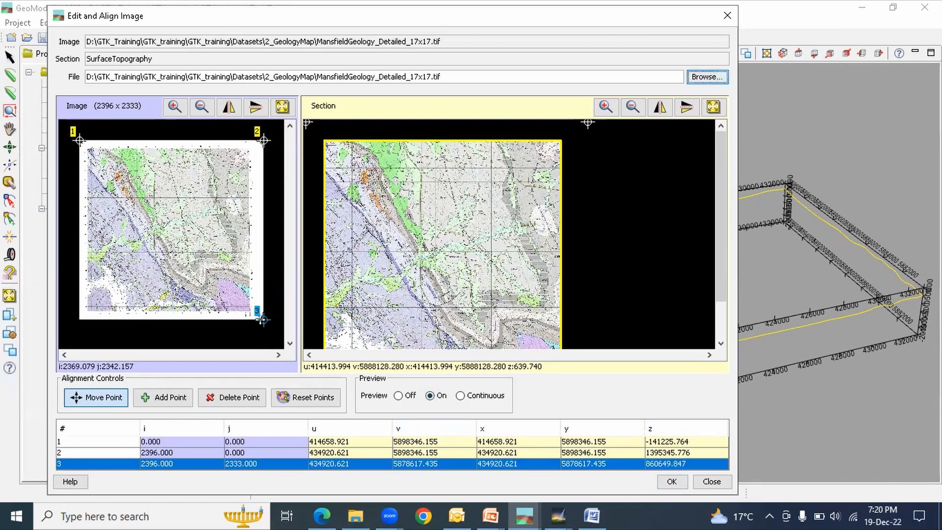
left_click(255, 323)
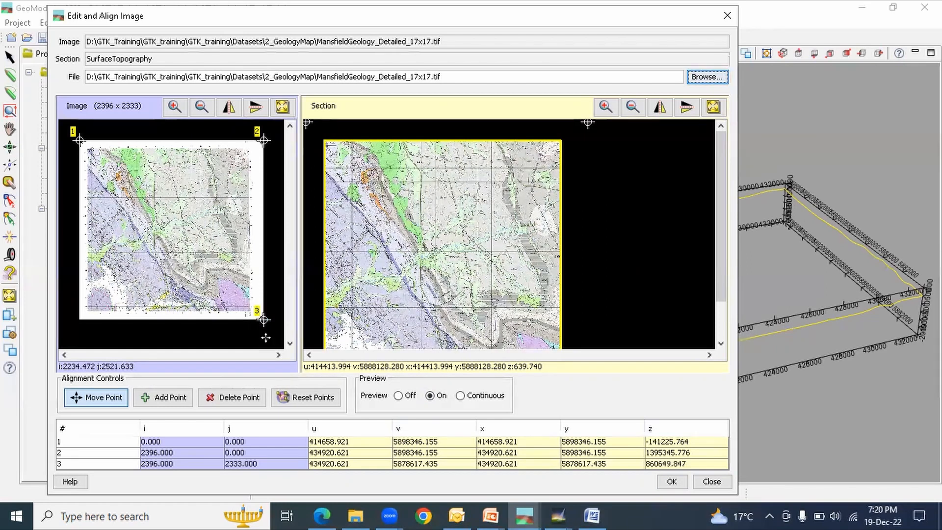
left_click(675, 482)
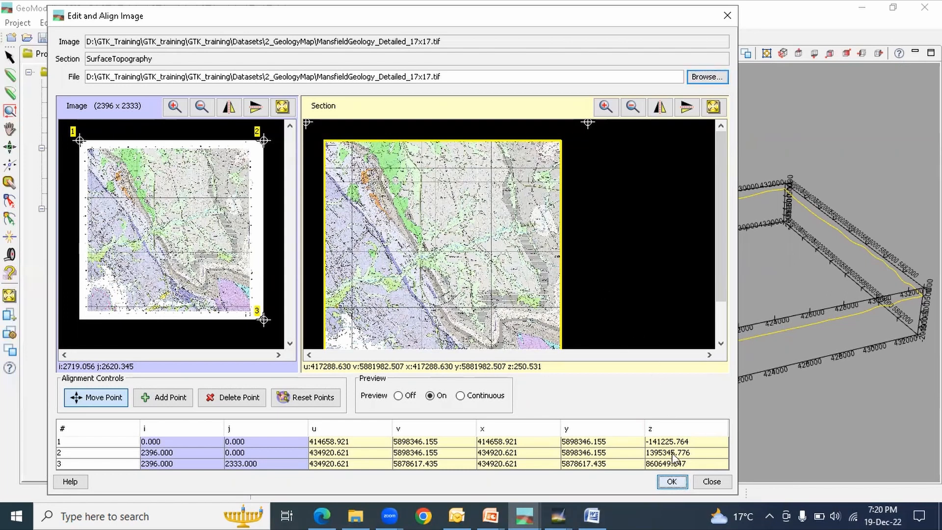
left_click(669, 481)
left_click(443, 255)
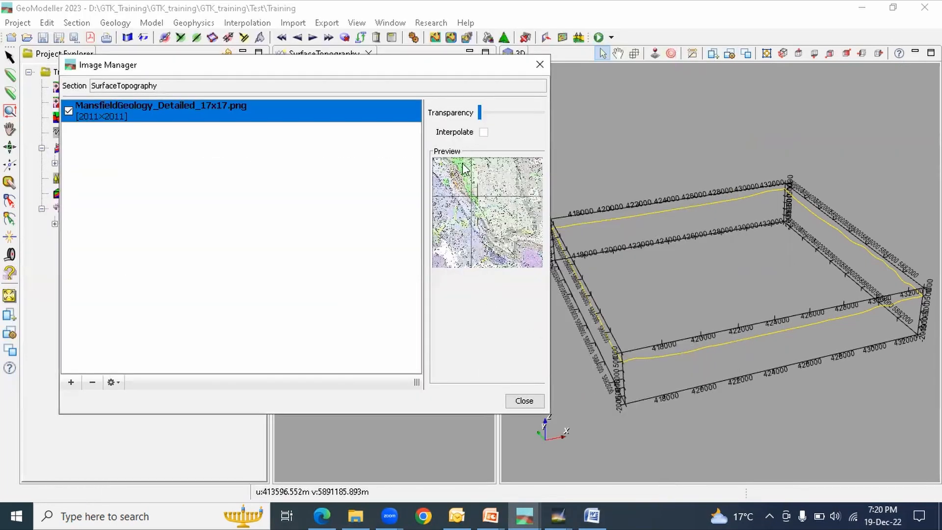
left_click(540, 65)
Enlarge the SurfaceTopography 2D view and hide the image MansfieldGeology_Detailed_17x17.png from it.
left_click_drag(496, 221, 705, 224)
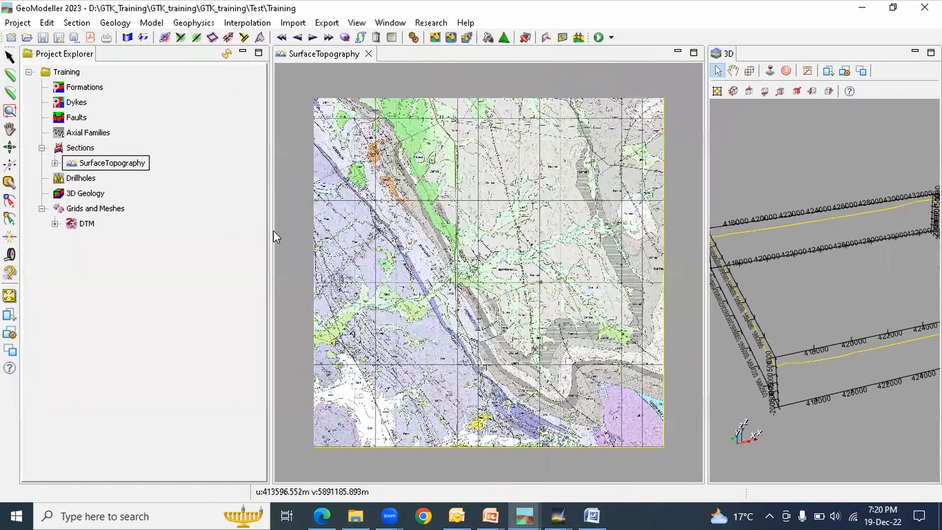
left_click_drag(268, 230, 229, 228)
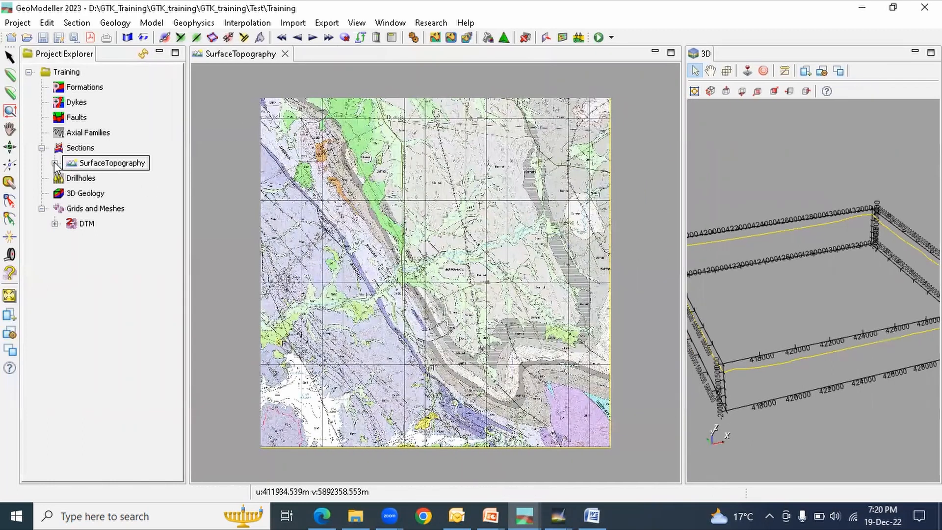
left_click(54, 163)
right_click(108, 177)
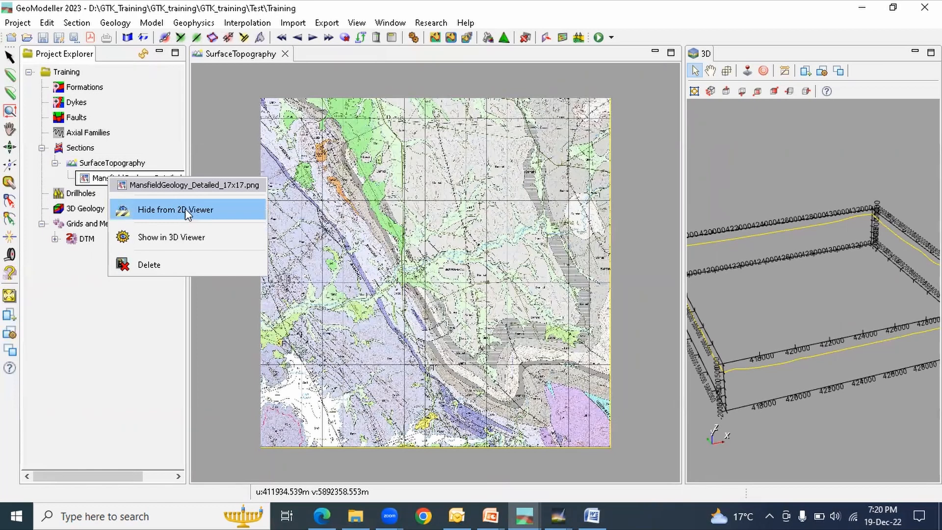
left_click(99, 180)
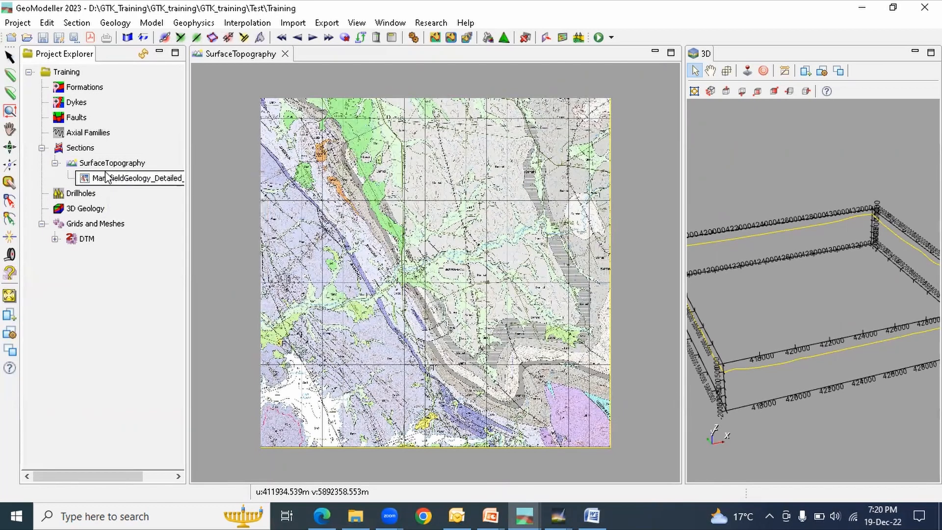
right_click(110, 177)
left_click(152, 207)
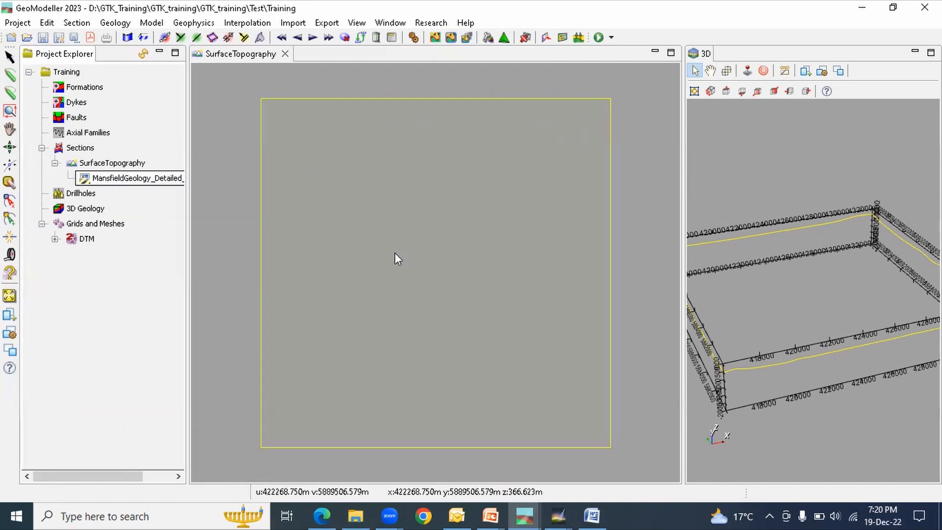
Show the MansfieldGeology_Detailed_17x17.png image in the 3D viewer and examine the map draped over the terrain up close.
right_click(137, 179)
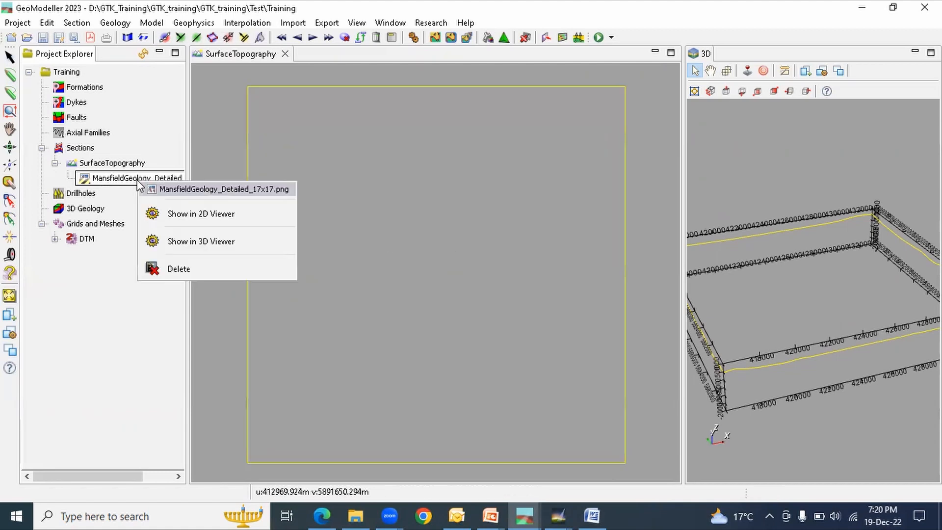
left_click(207, 242)
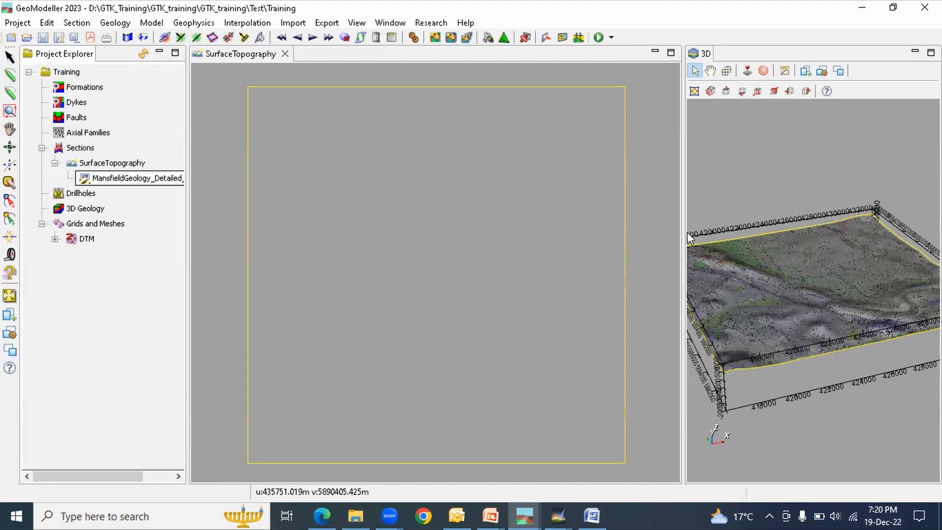
left_click_drag(685, 231, 563, 218)
mouse_move(722, 293)
left_mouse_down()
mouse_move(712, 347)
mouse_move(724, 301)
left_mouse_up()
scroll(724, 301, "up", 5)
left_click_drag(720, 354, 596, 255)
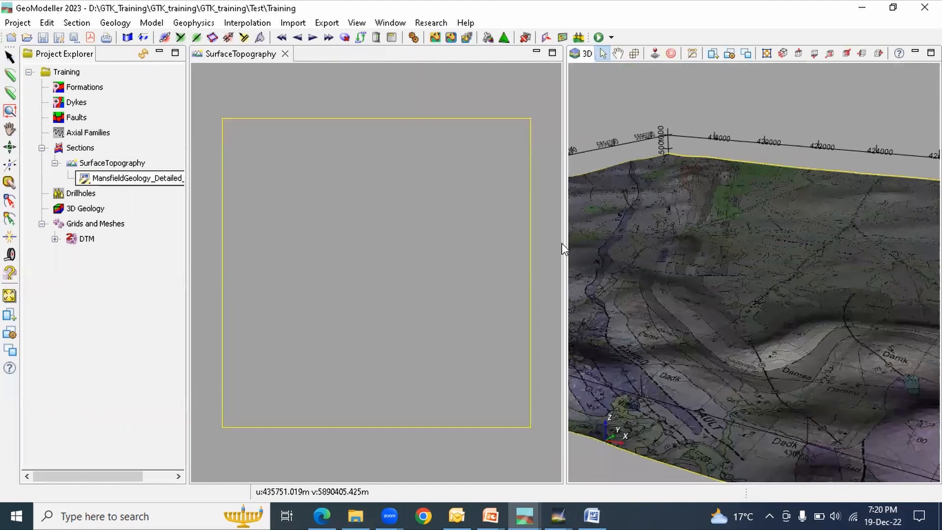
Show the MansfieldGeology_Detailed_17x17.png image in the 2D viewer again and widen the SurfaceTopography view.
left_click_drag(563, 245, 627, 249)
right_click(153, 177)
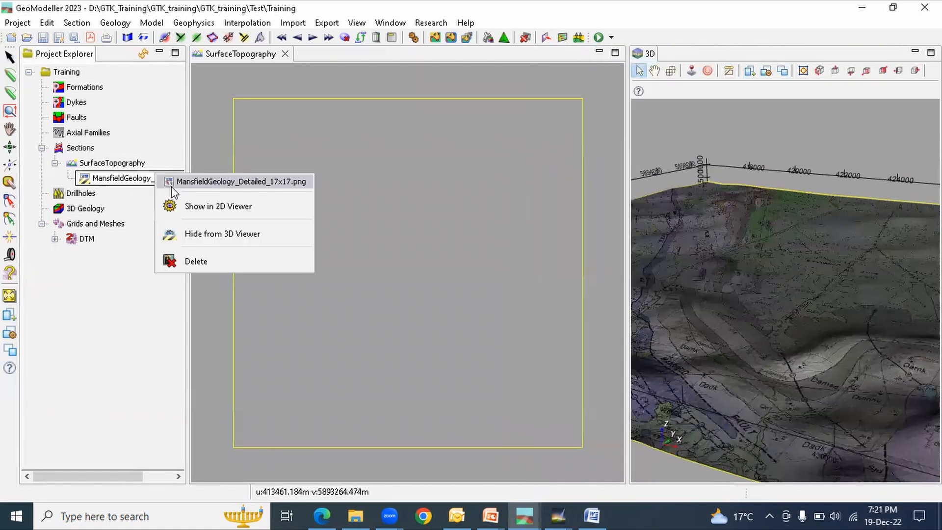
left_click(248, 205)
scroll(408, 248, "up", 3)
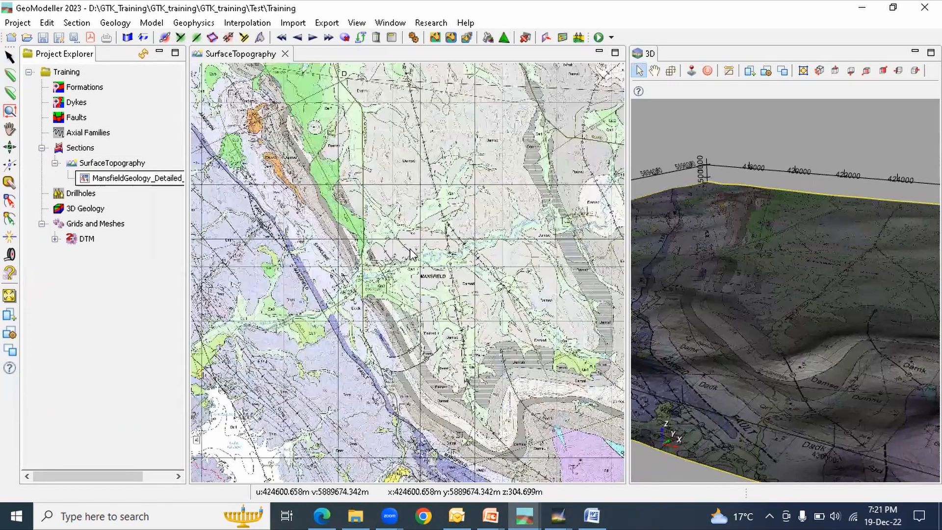
left_click_drag(625, 238, 743, 241)
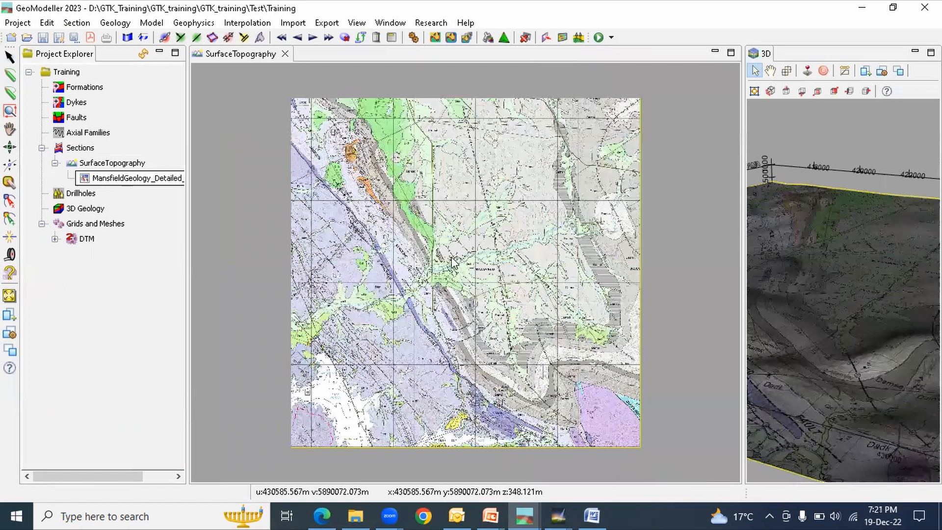
Examine the geology map's formations, faults and labels around Mansfield in detail and at full extent in the 2D view.
scroll(434, 260, "up", 3)
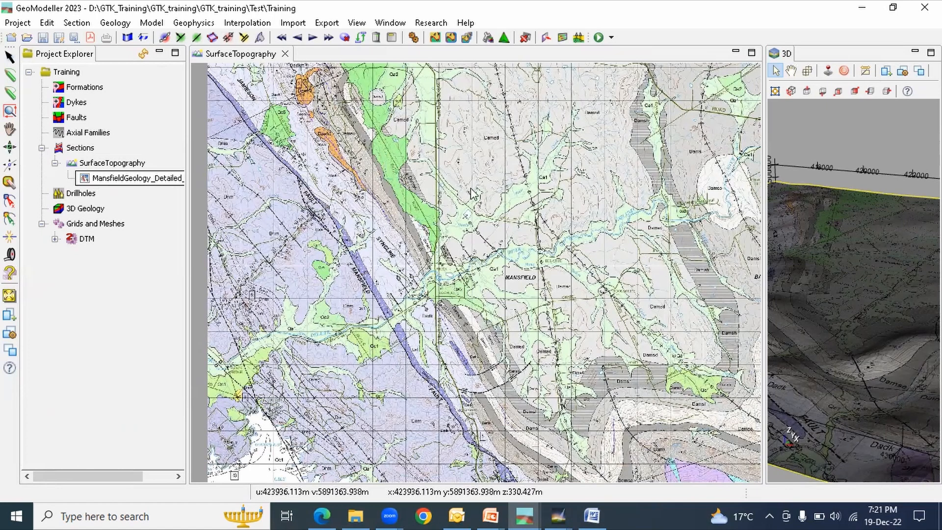
scroll(457, 172, "up", 1)
scroll(466, 183, "up", 2)
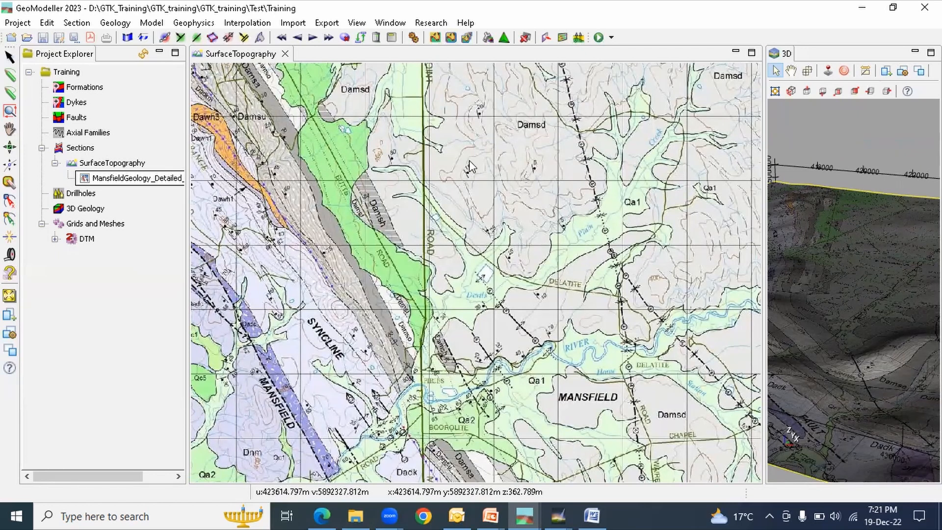
scroll(408, 202, "down", 1)
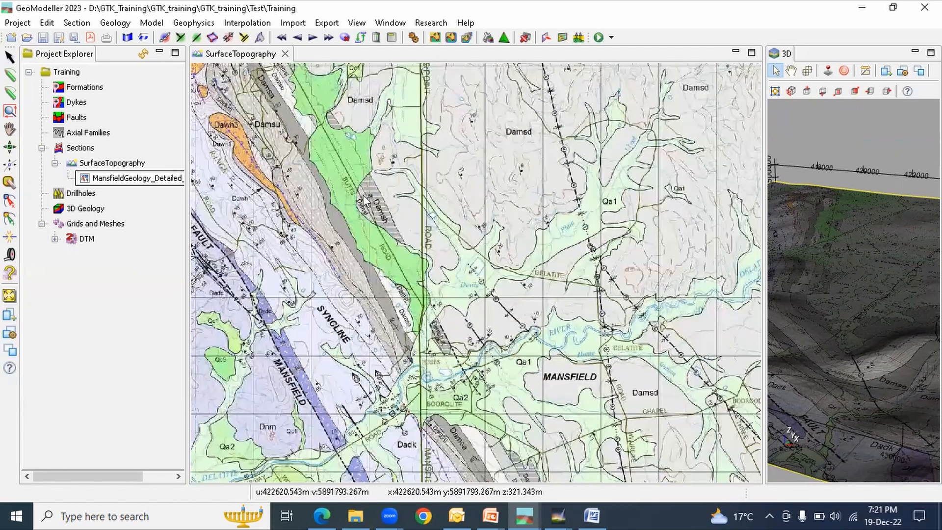
scroll(376, 201, "down", 1)
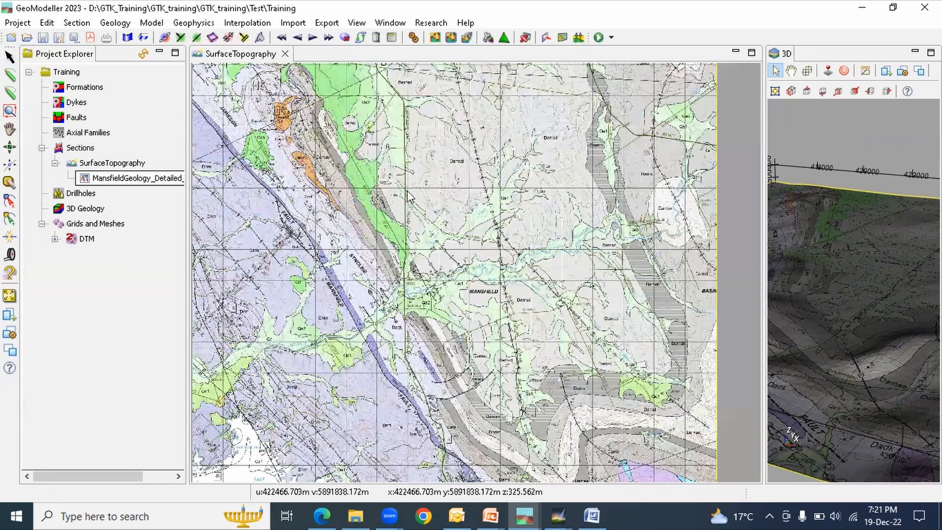
scroll(276, 200, "up", 1)
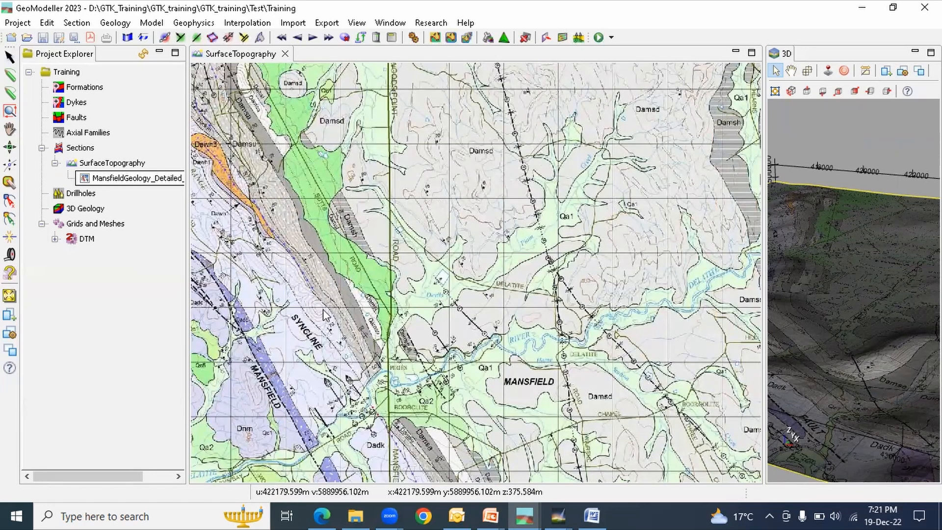
scroll(380, 267, "down", 1)
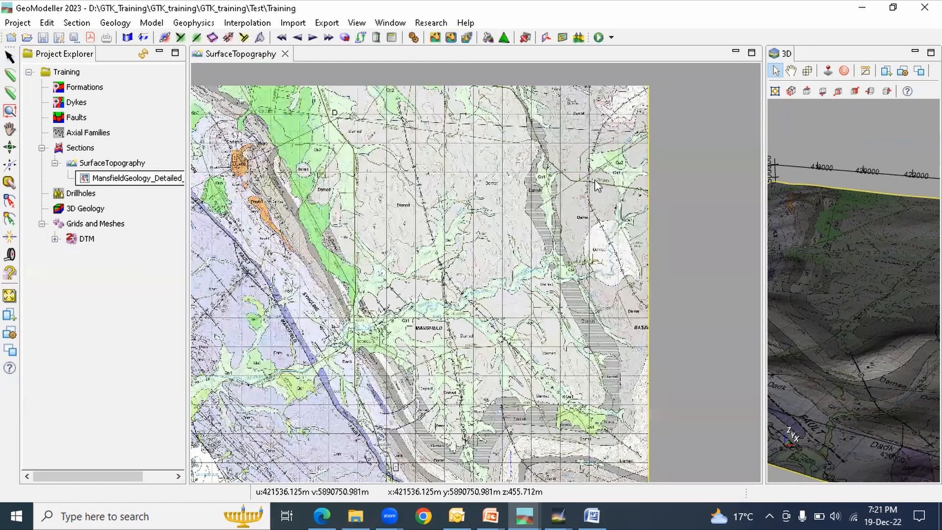
scroll(434, 256, "down", 1)
scroll(446, 274, "up", 1)
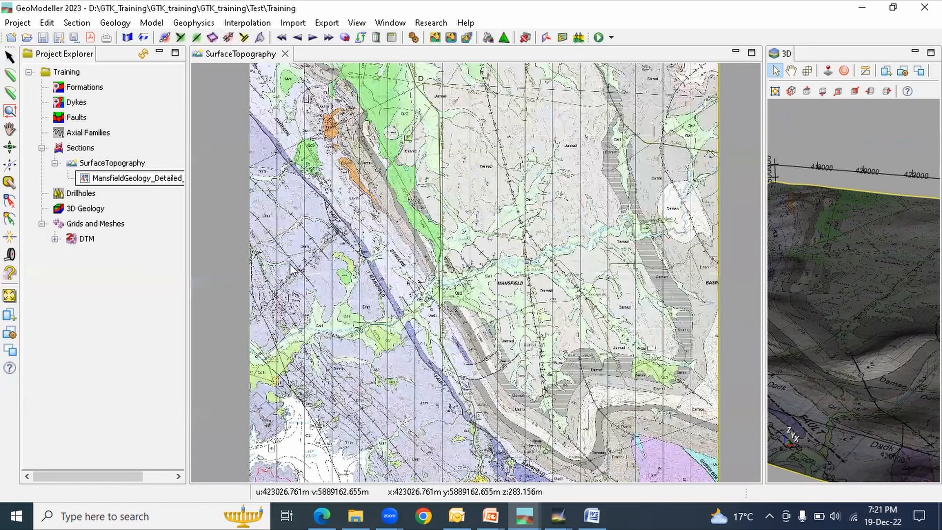
scroll(395, 287, "down", 1)
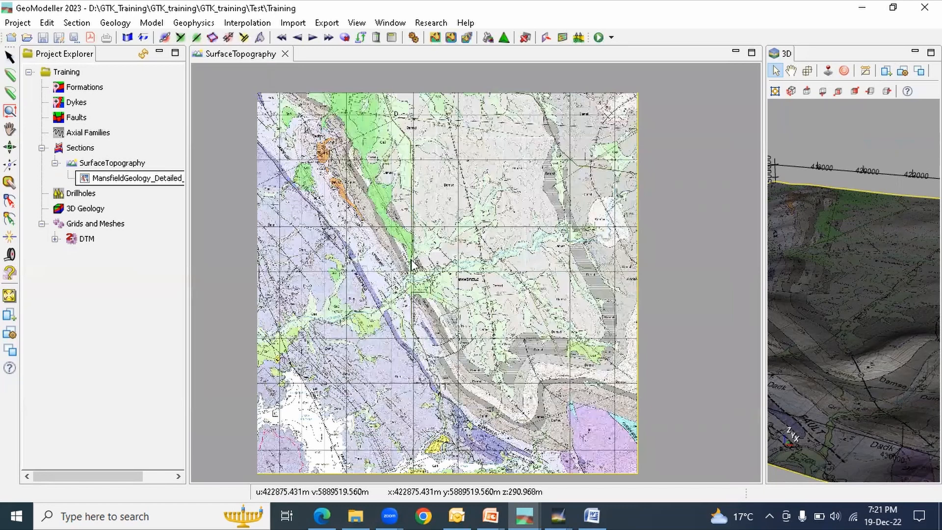
Hide the MansfieldGeology_Detailed_17x17.png image from both the 2D and 3D viewers.
right_click(126, 178)
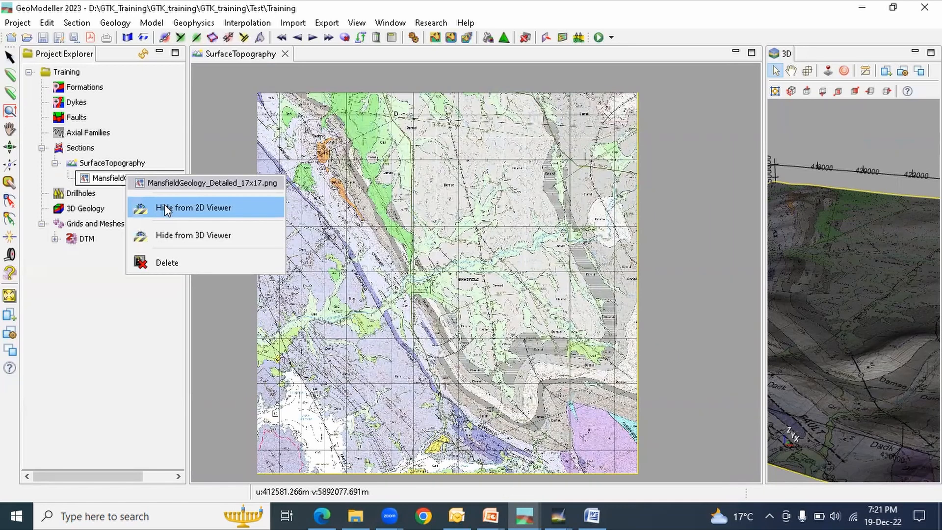
left_click(164, 207)
right_click(140, 180)
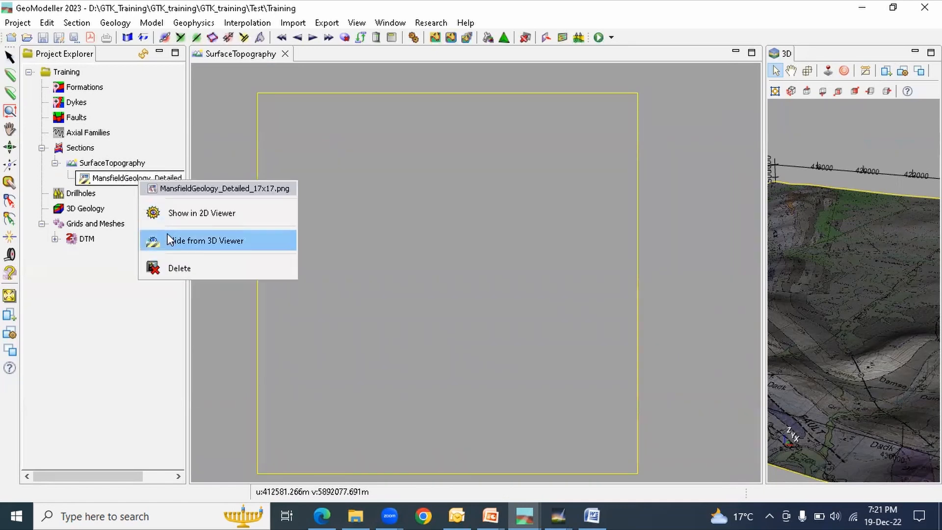
left_click(169, 240)
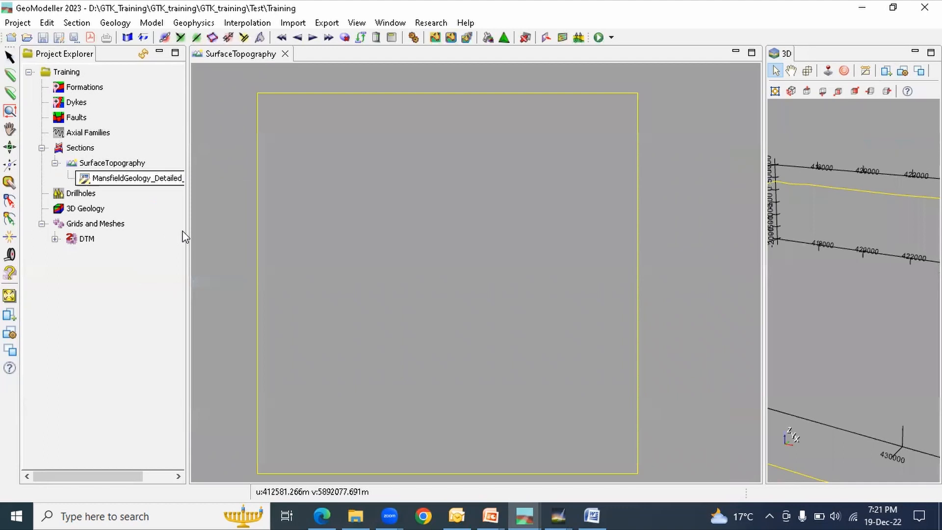
Start a three-file drillhole import and load Mansfield_Synthetic_DH_Collars.csv from the 3_SyntheticDrillholes folder as the collar table.
left_click(291, 23)
mouse_move(320, 102)
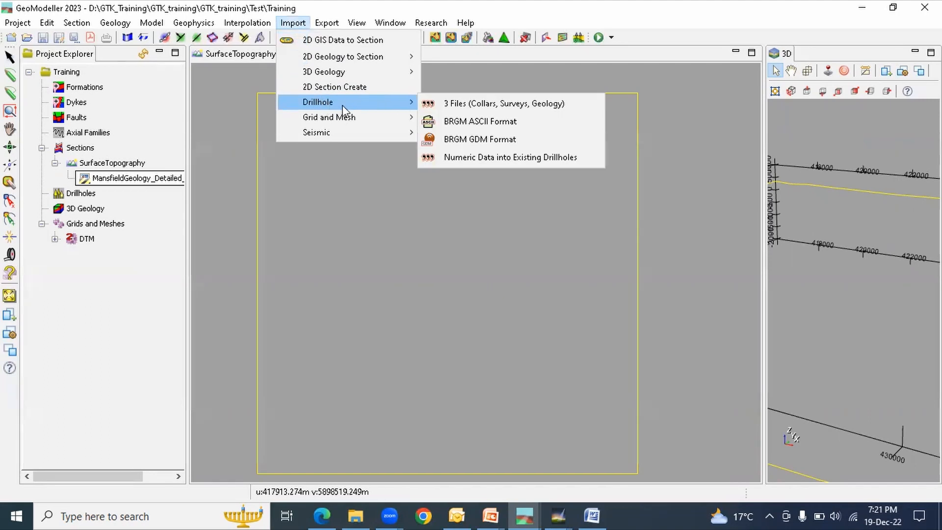
left_click(505, 106)
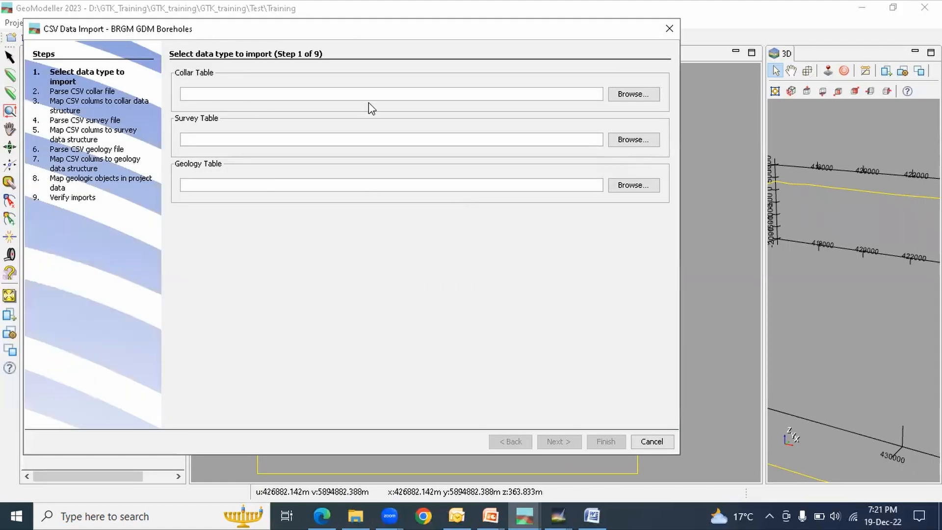
left_click_drag(311, 35, 393, 74)
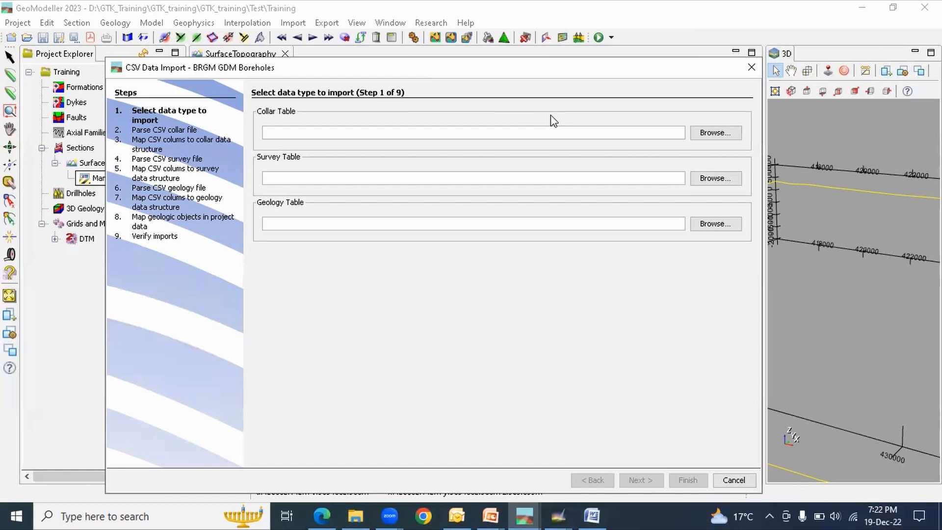
left_click(721, 138)
left_click(715, 133)
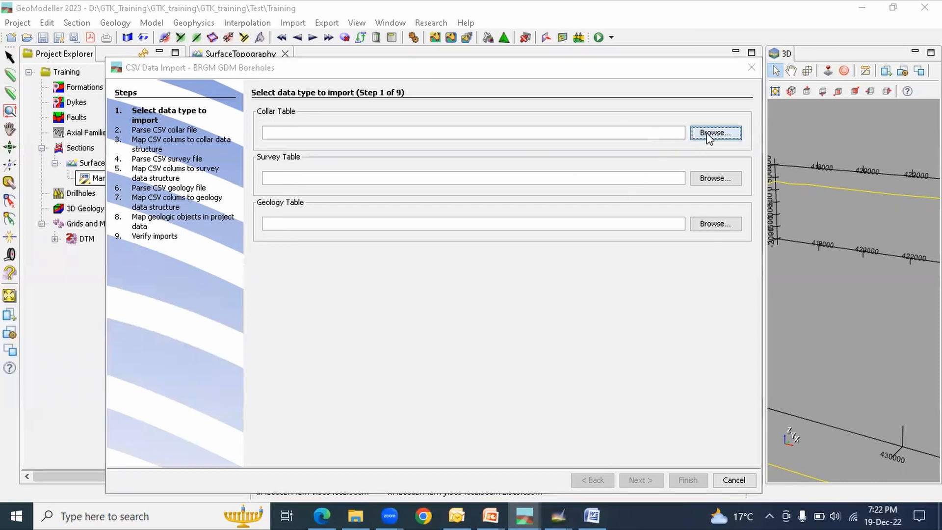
left_click(175, 114)
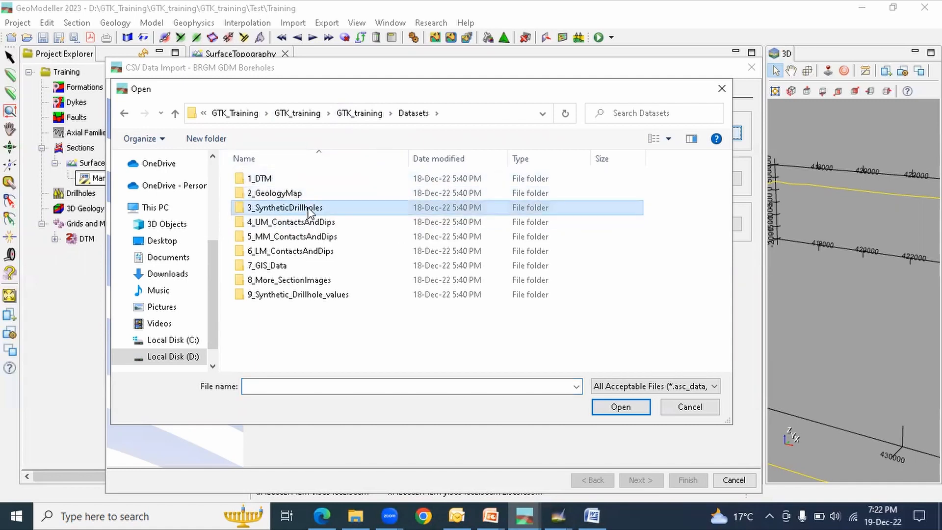
double_click(303, 209)
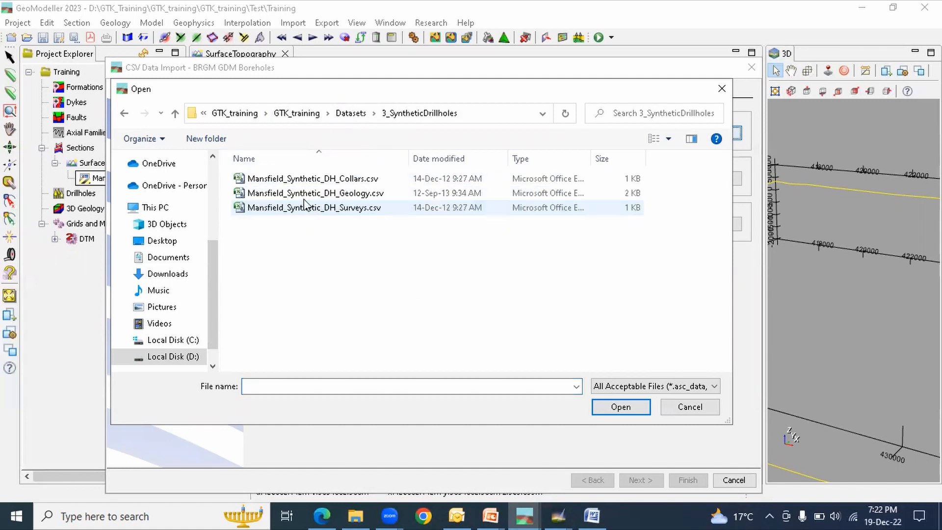
left_click(353, 180)
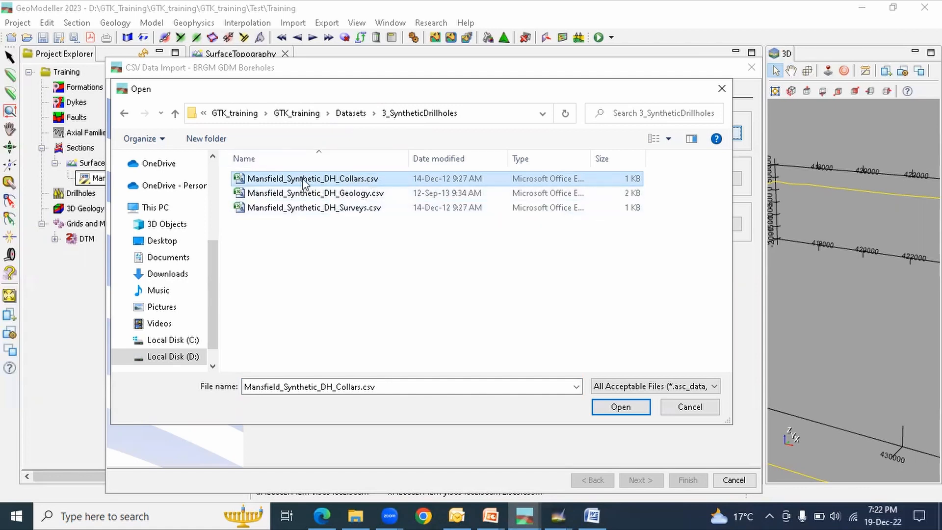
left_click(602, 409)
Load Mansfield_Synthetic_DH_Surveys.csv as the survey table and Mansfield_Synthetic_DH_Geology.csv as the geology table, and proceed to collar parsing.
left_click(716, 181)
left_click(319, 208)
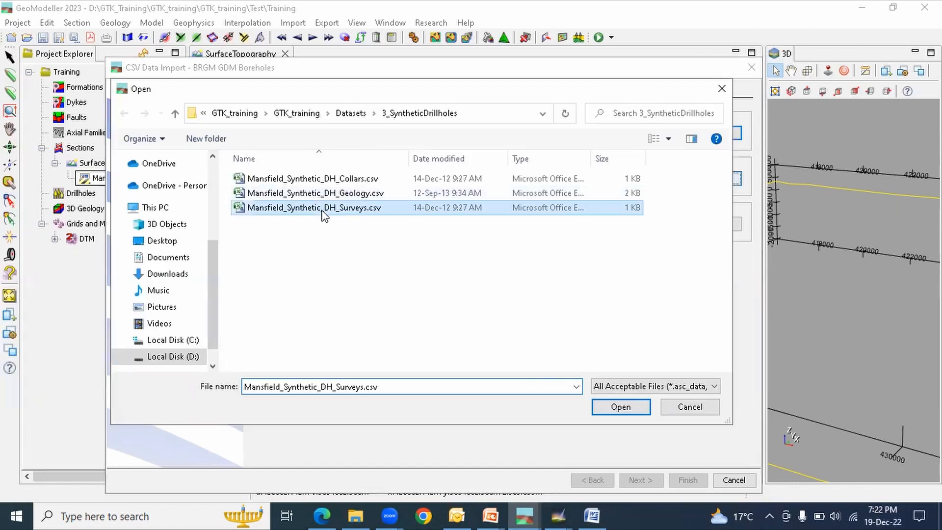
left_click(618, 407)
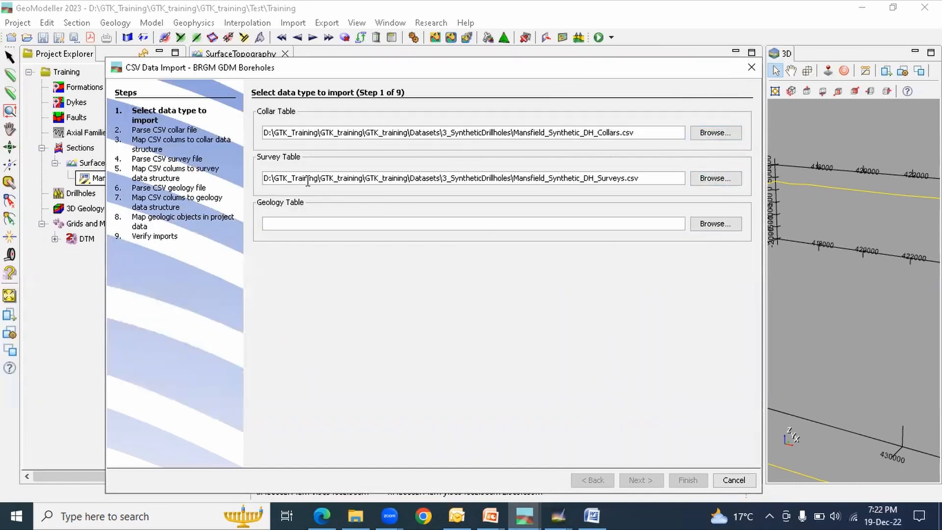
left_click(715, 224)
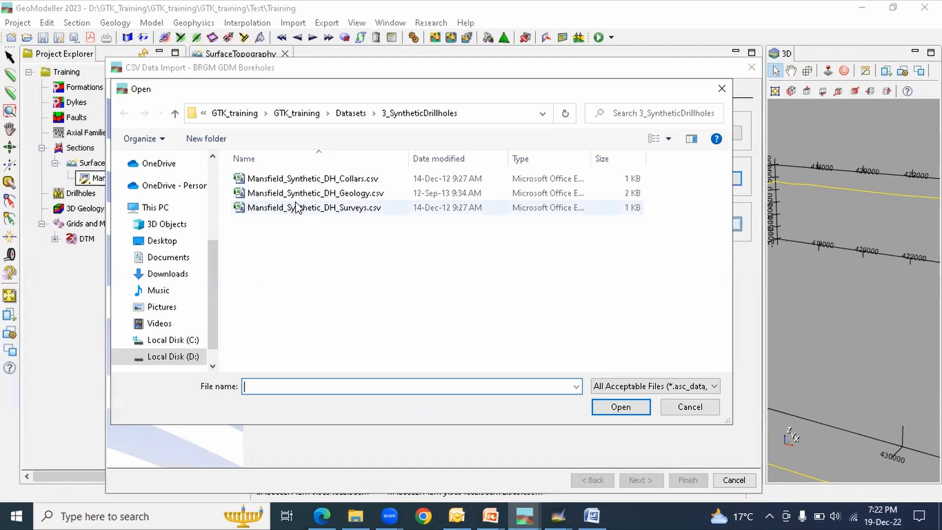
left_click(589, 193)
left_click(626, 410)
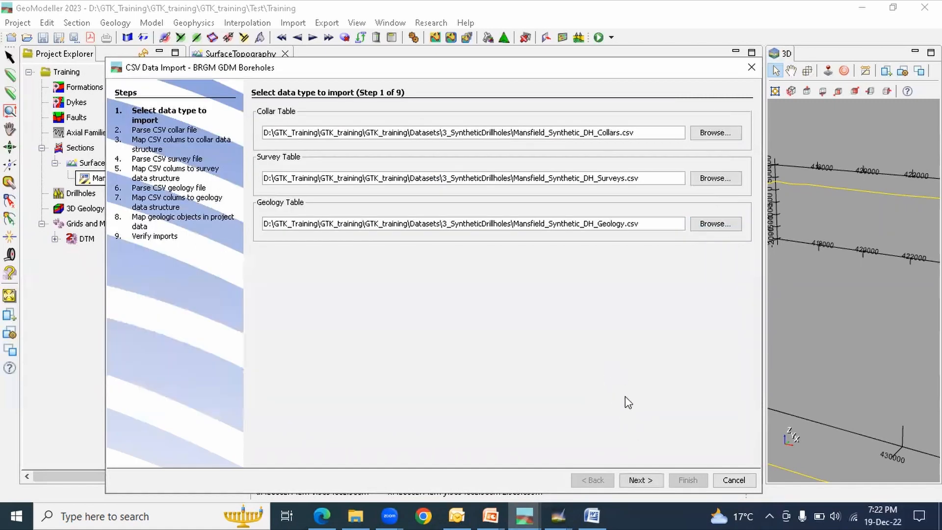
left_click(641, 480)
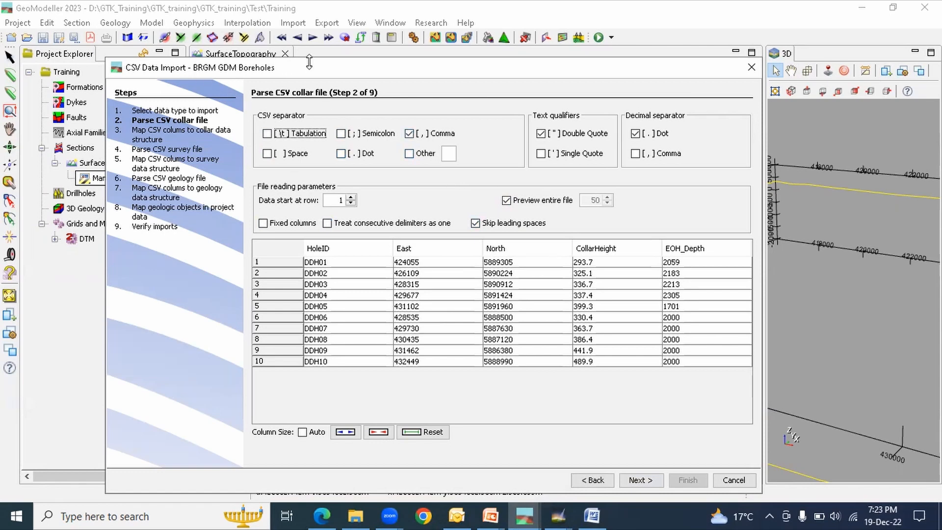
Accept comma-separated collar parsing and map Hole ID to HoleID, X to East, Y to North and Z to CollarHeight.
left_click_drag(312, 57, 312, 44)
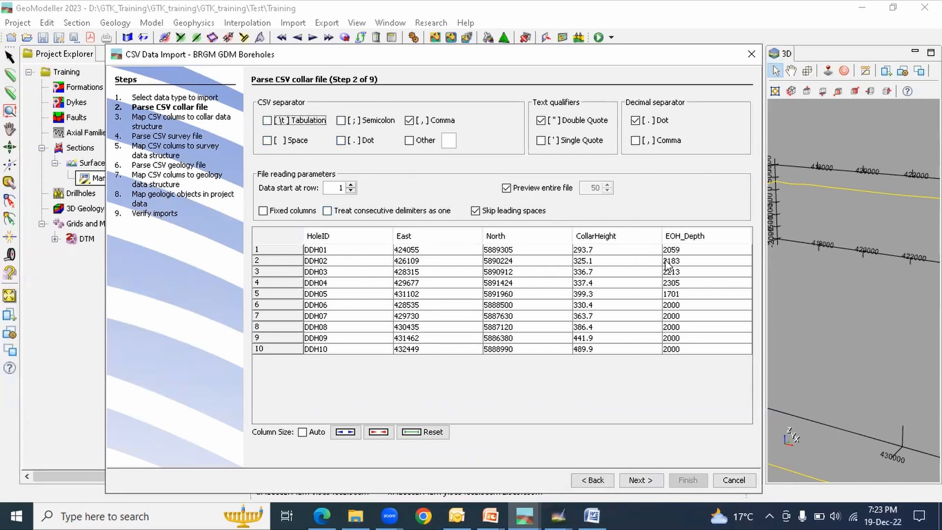
left_click(639, 480)
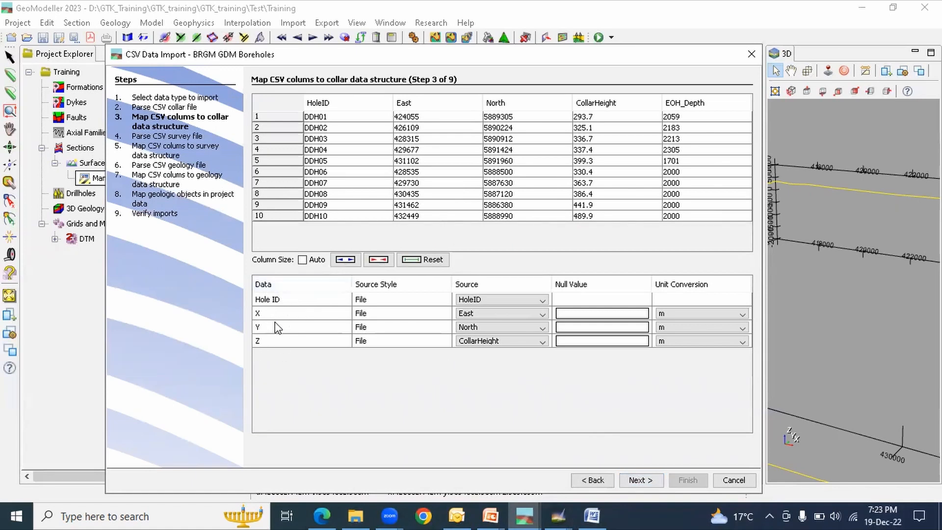
left_click(484, 300)
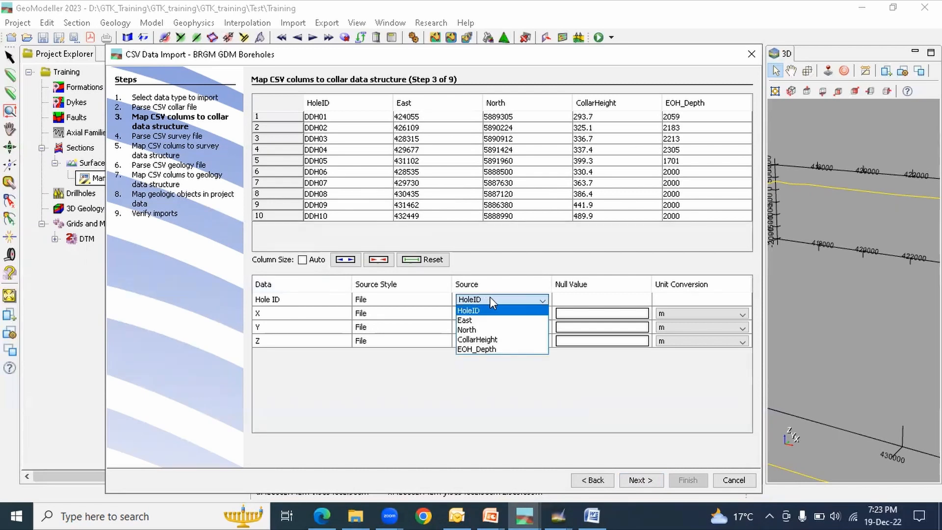
left_click(490, 298)
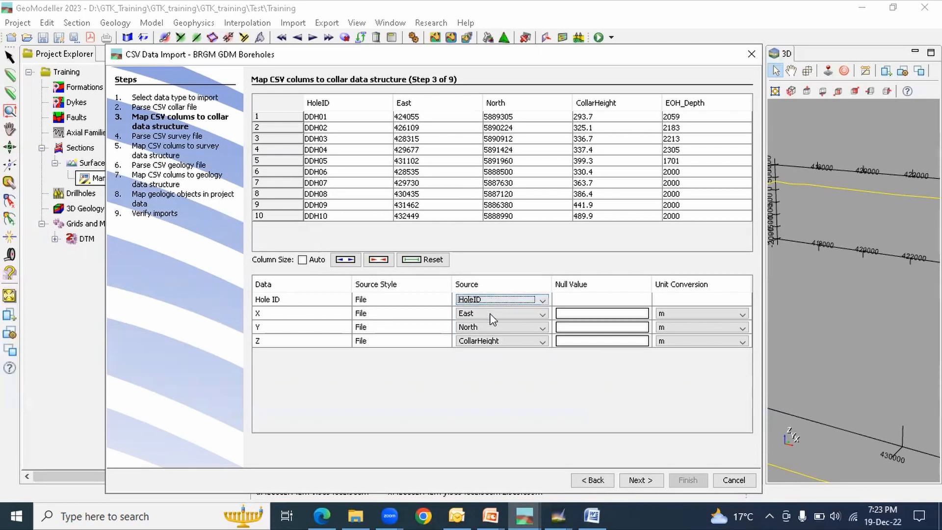
left_click(492, 342)
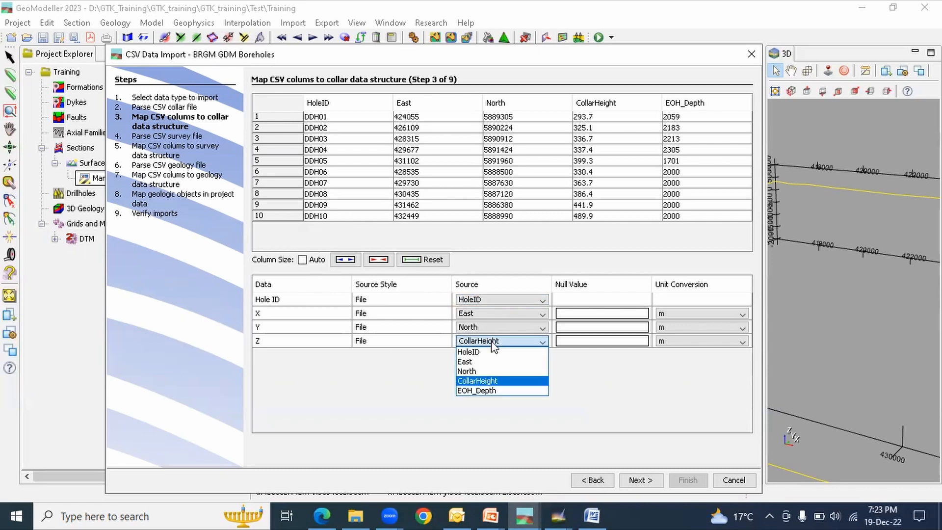
left_click(491, 341)
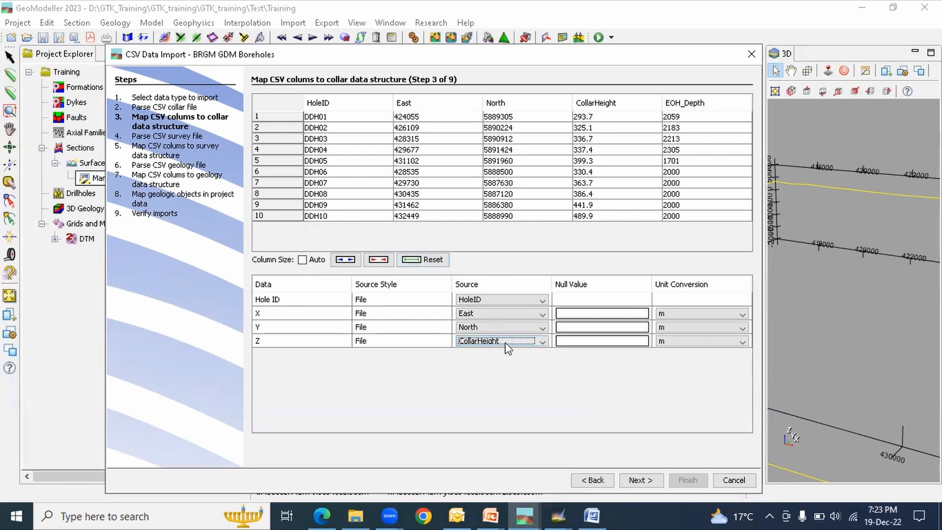
left_click(640, 480)
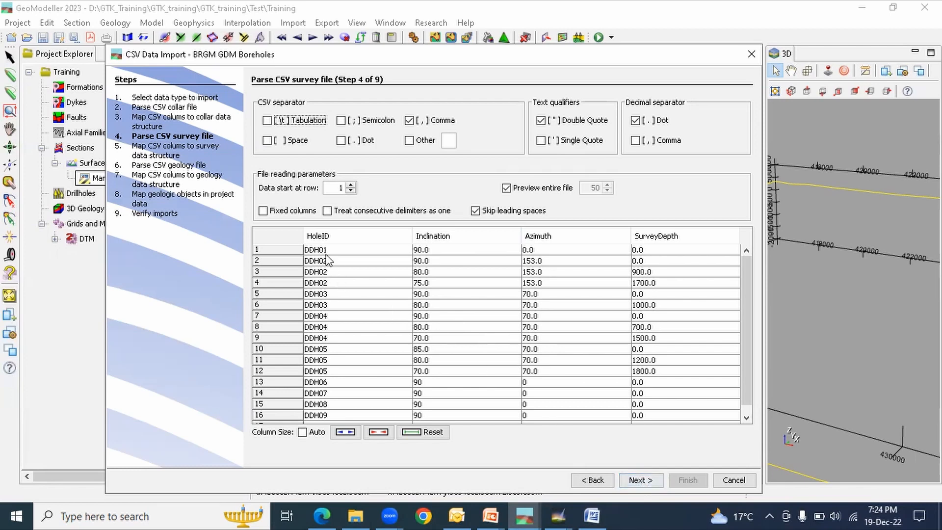
Accept the survey file parsing and map Hole ID to HoleID, Dip to Inclination, Bearing to Azimuth and Survey Depth to SurveyDepth.
left_click(637, 480)
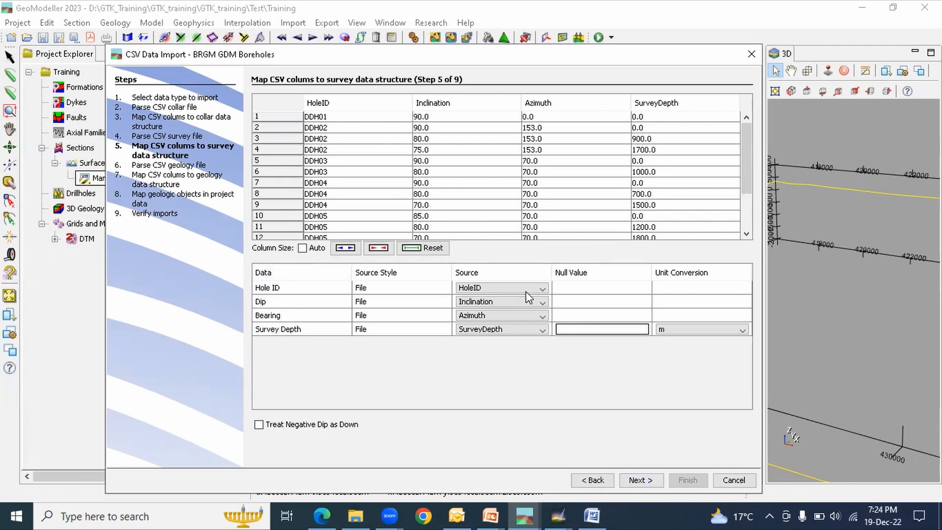
left_click(508, 287)
left_click(482, 318)
left_click(489, 320)
left_click(479, 330)
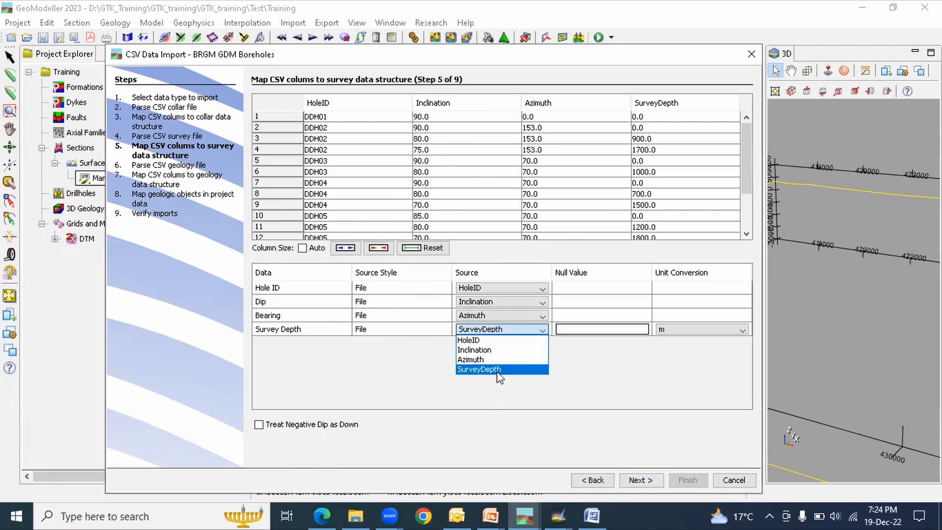
left_click(499, 371)
left_click(641, 481)
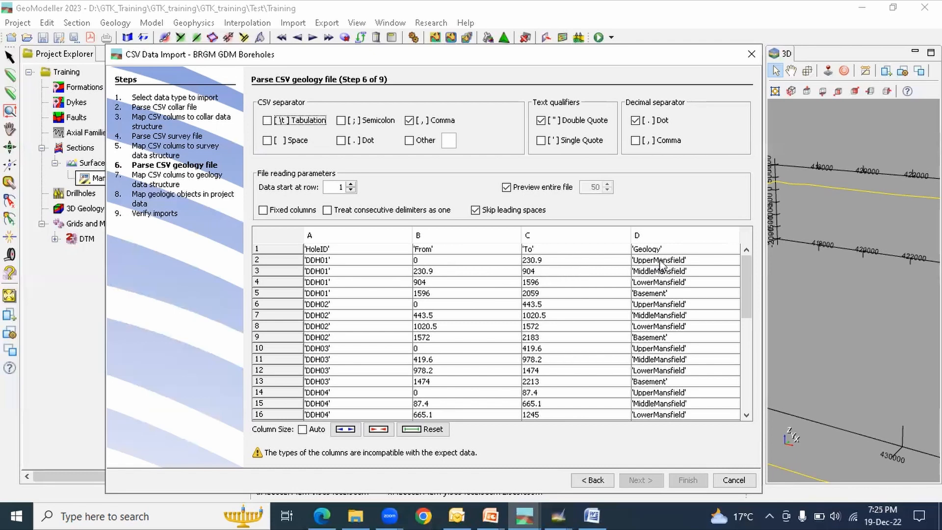
Enable the single quote text qualifier for the geology file and accept its parsing.
left_click(541, 141)
left_click(541, 140)
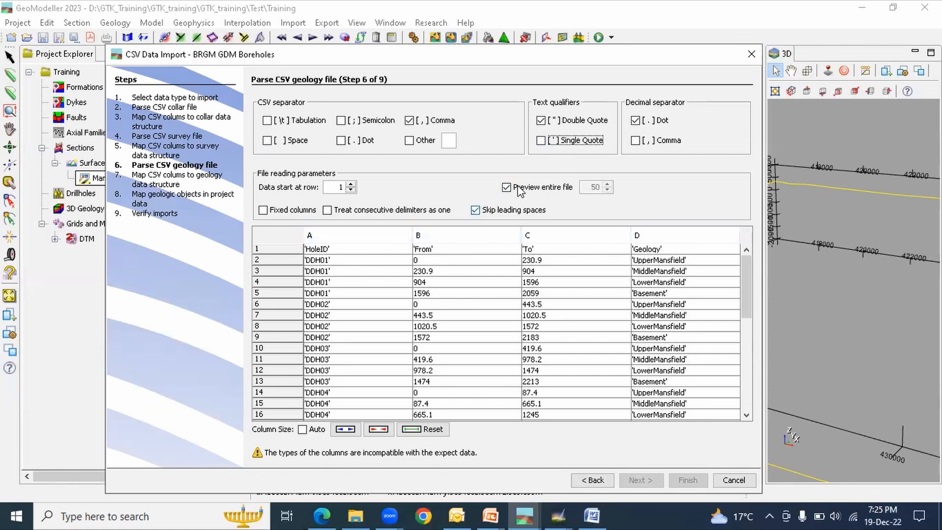
left_click(541, 142)
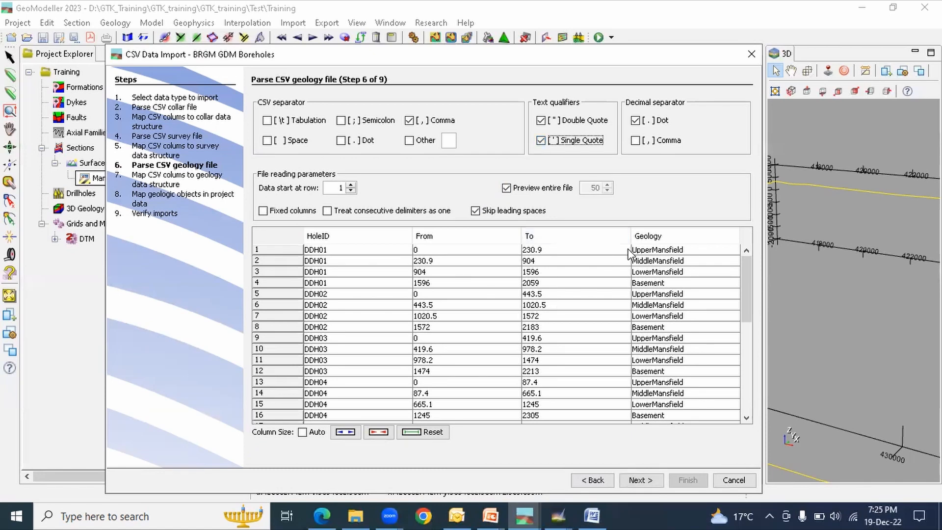
left_click(640, 480)
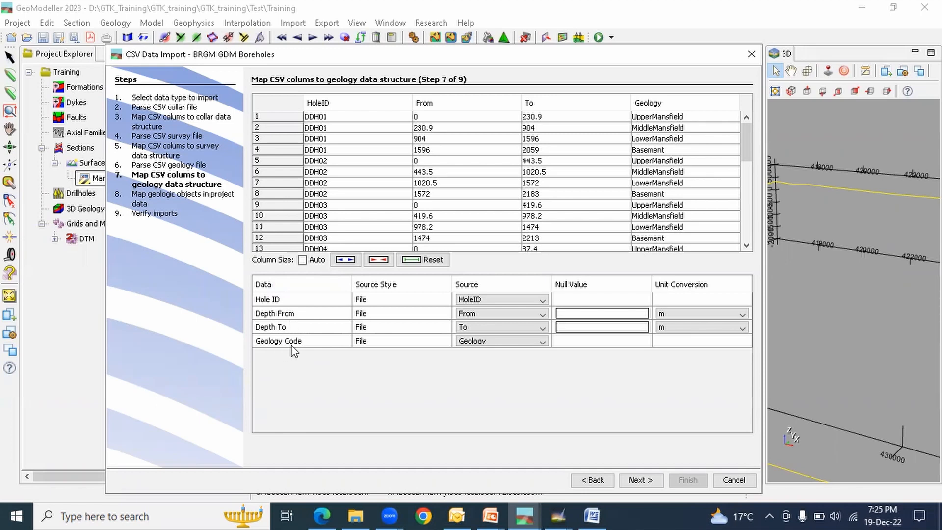
Map the geology data with HoleID as Hole ID, From and To as the depths, and Geology as the Geology Code.
left_click(484, 300)
left_click(484, 299)
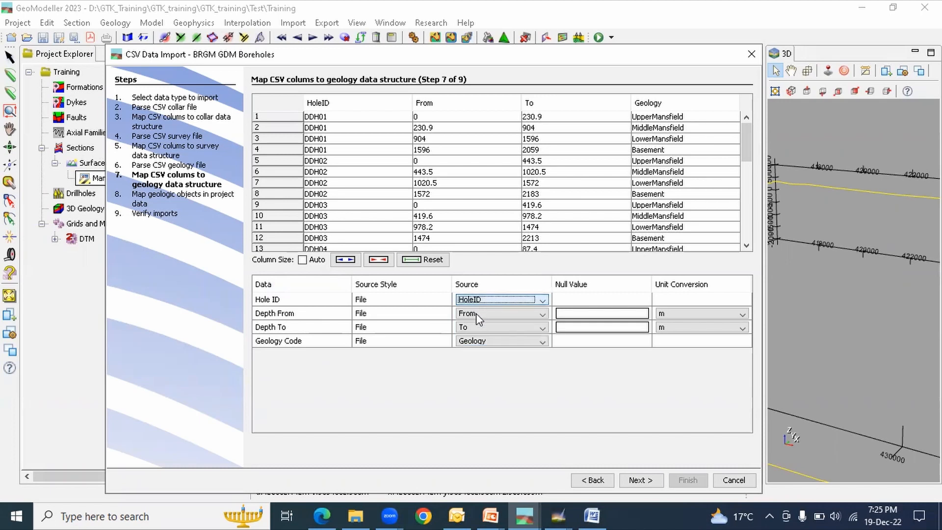
double_click(476, 315)
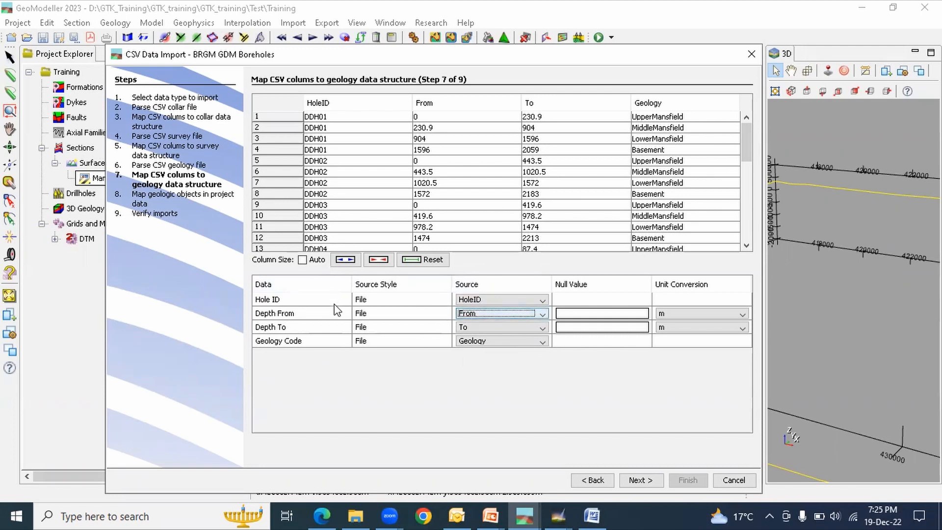
left_click(639, 480)
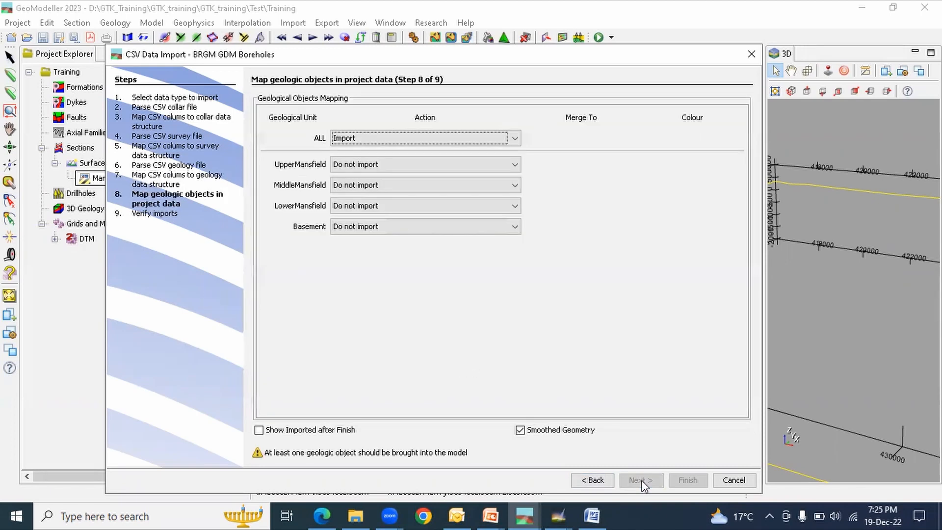
Set the action for all geological units to Create Formation and proceed to verifying the imports.
left_click(396, 140)
left_click(395, 140)
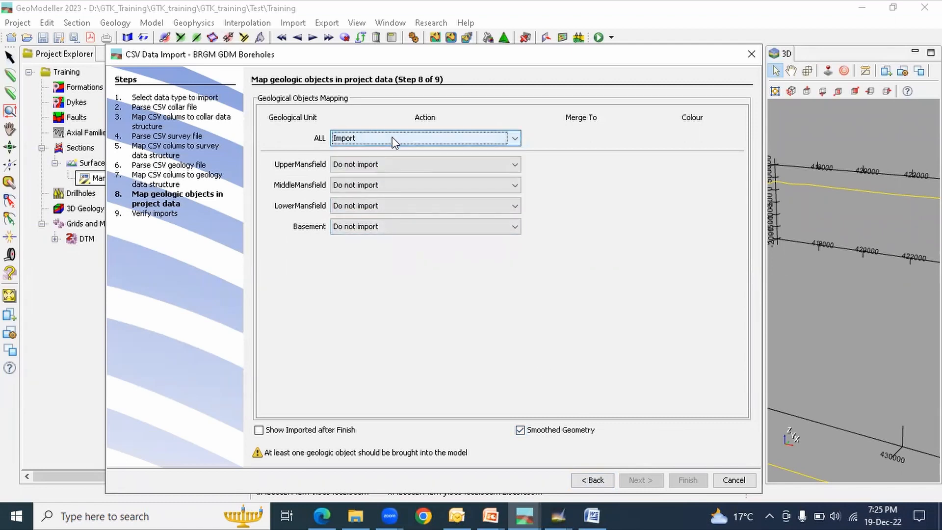
left_click(392, 139)
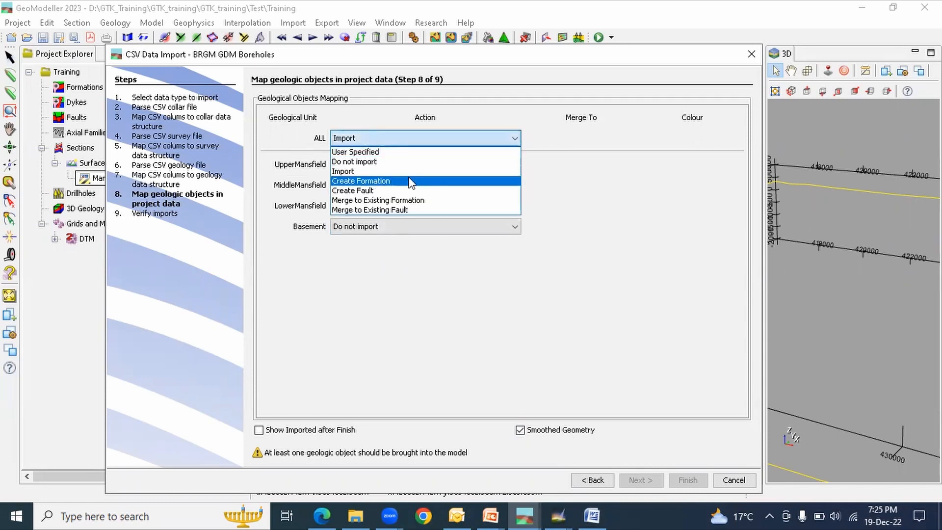
left_click(392, 181)
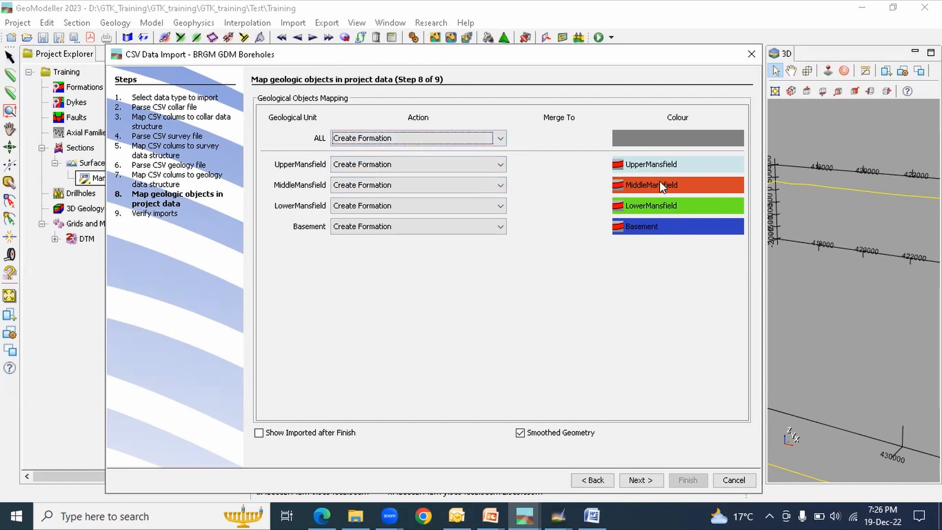
left_click(638, 480)
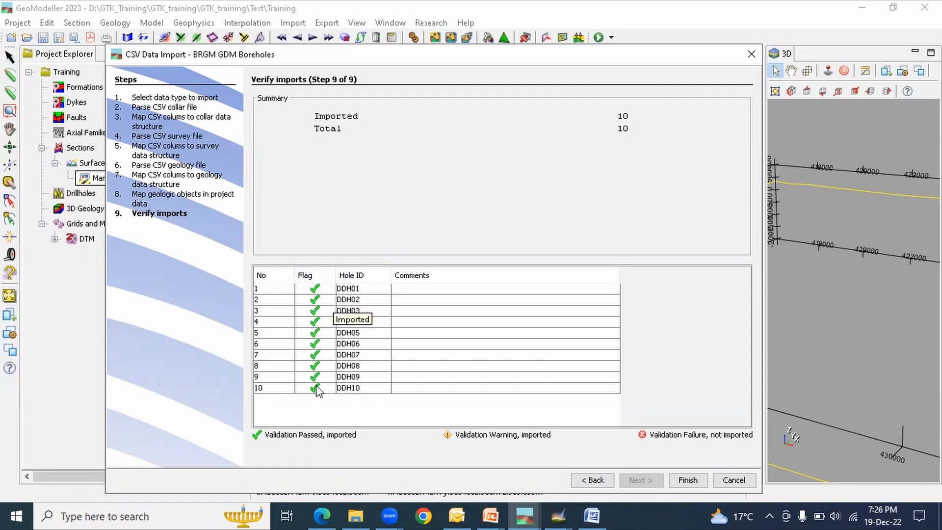
Finish the drillhole import, close the results report and select Drillholes in the project tree.
left_click(678, 486)
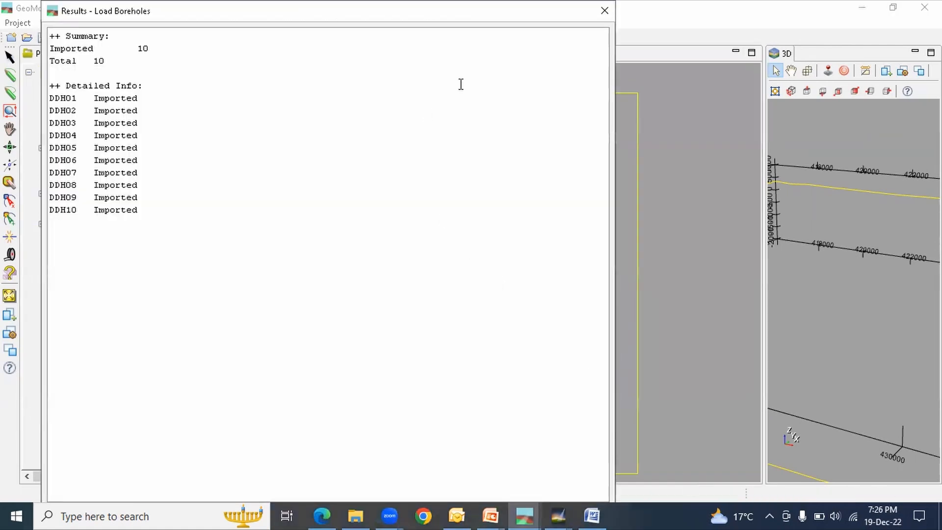
left_click(604, 77)
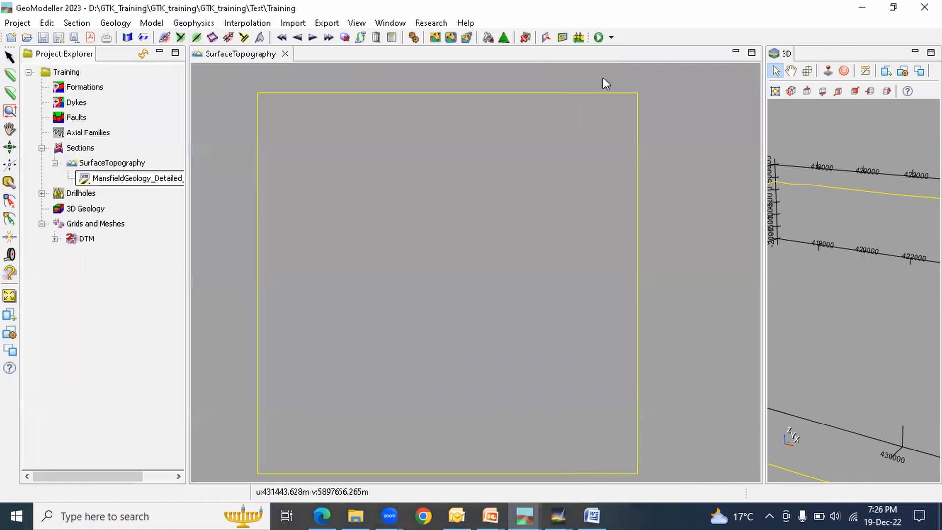
left_click(79, 195)
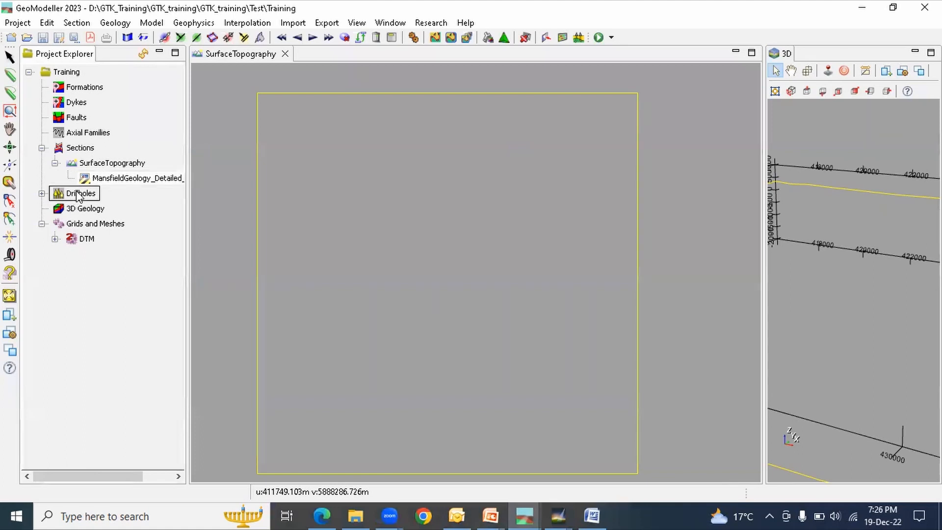
Show the drillholes in the 3D view and enlarge that view to inspect them.
right_click(79, 194)
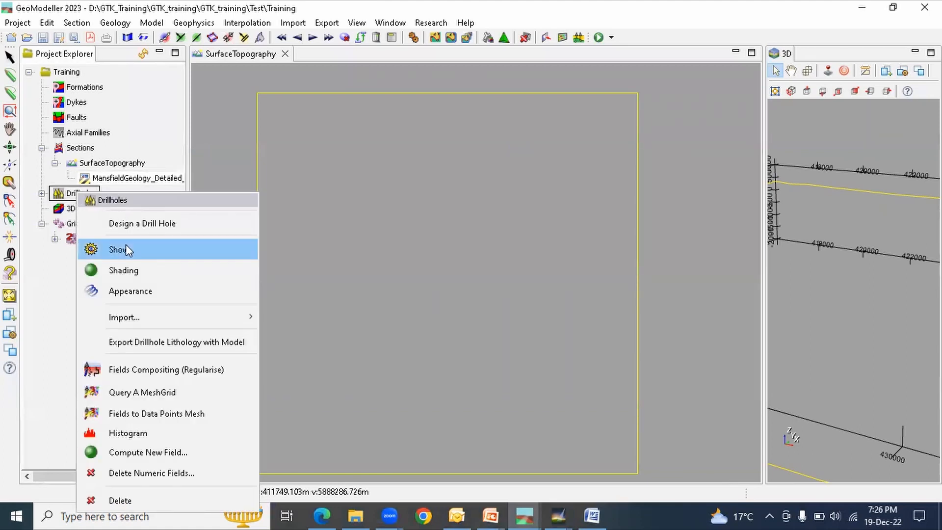
left_click(139, 248)
left_click_drag(766, 255, 401, 259)
left_click_drag(622, 319, 746, 310)
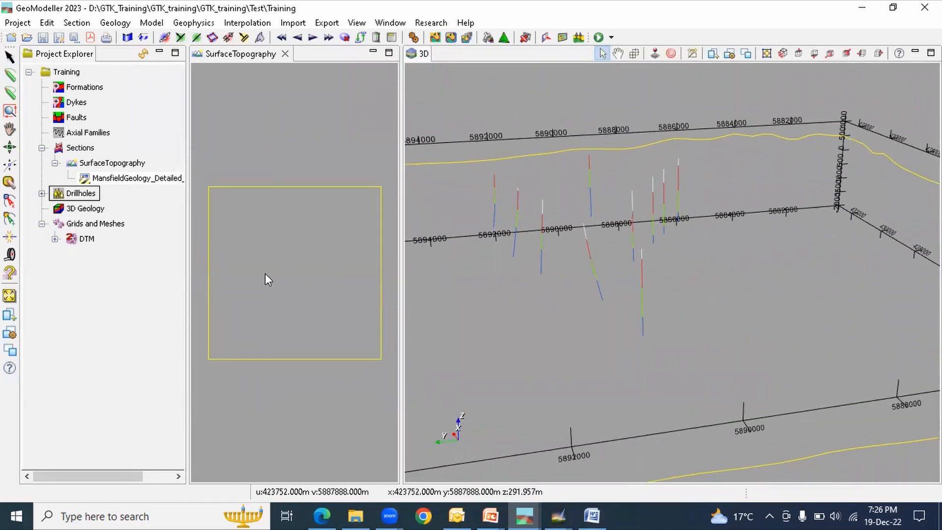
Set the drillhole display radius to 100 and inspect the thickened drillholes in 3D.
right_click(77, 193)
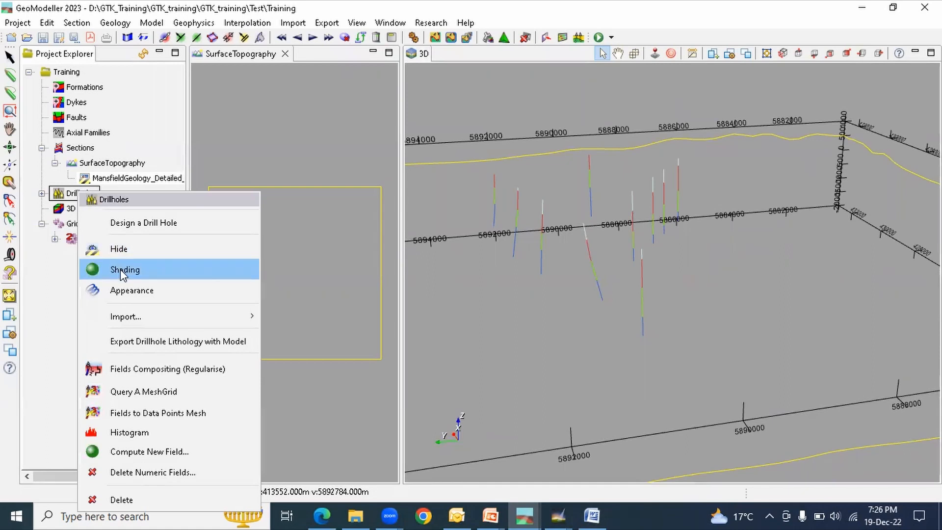
left_click(128, 290)
left_click_drag(138, 87, 171, 92)
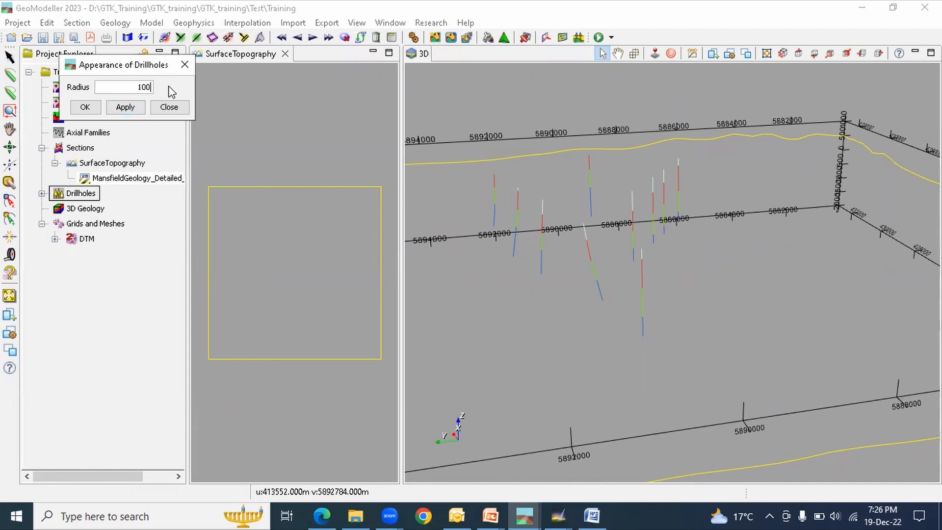
left_click(125, 108)
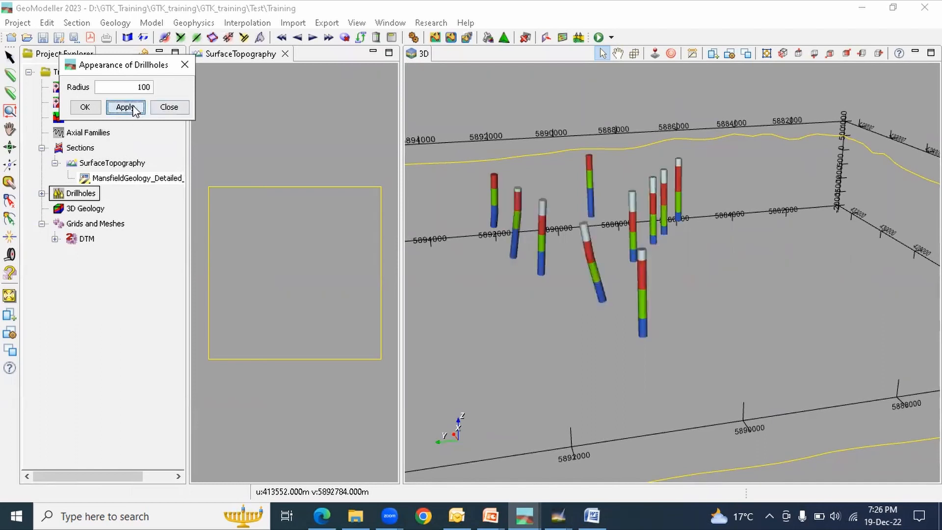
left_click(184, 64)
left_click_drag(581, 240, 571, 262)
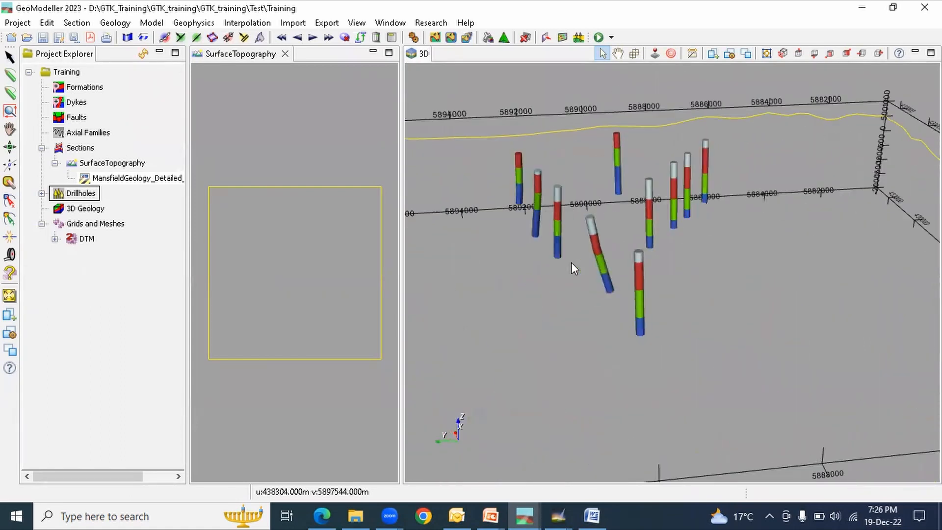
right_click_drag(622, 257, 625, 326)
left_click_drag(625, 326, 640, 285)
Enlarge the SurfaceTopography map view by narrowing the 3D view and project tree, and reorient the 3D model.
left_click_drag(745, 252, 670, 251)
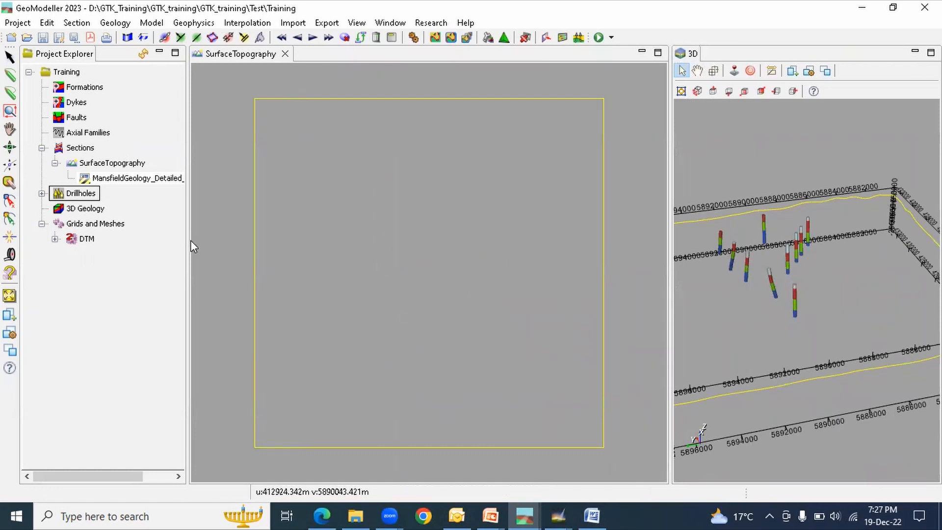
left_click_drag(190, 245, 143, 239)
left_click_drag(755, 299, 741, 252)
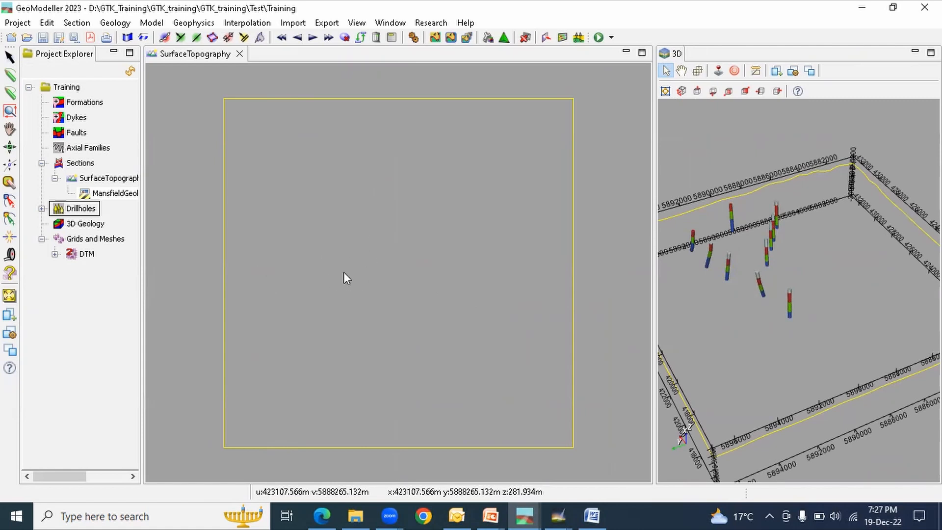
left_click_drag(677, 301, 760, 271)
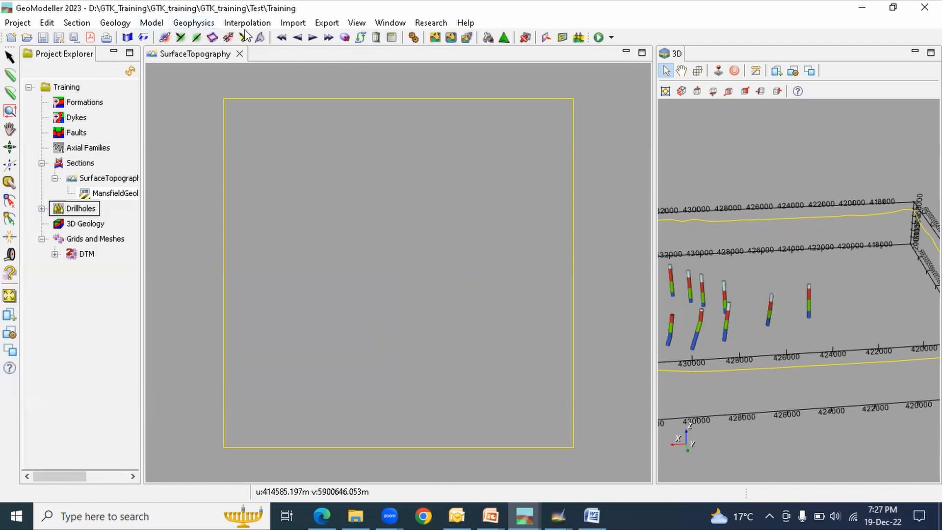
Project the geology data, including drillhole contacts and traces, onto SurfaceTopography with a new maximum projection distance.
left_click(550, 38)
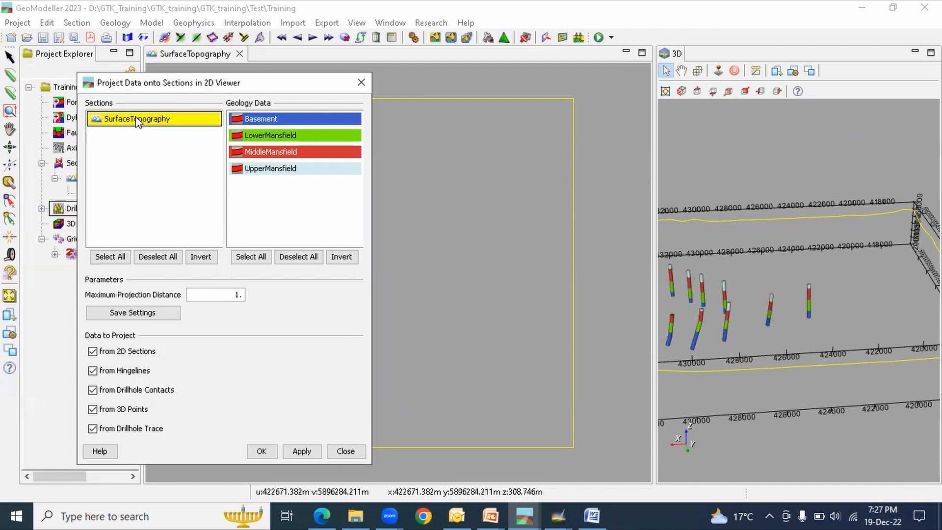
double_click(231, 295)
left_click(258, 450)
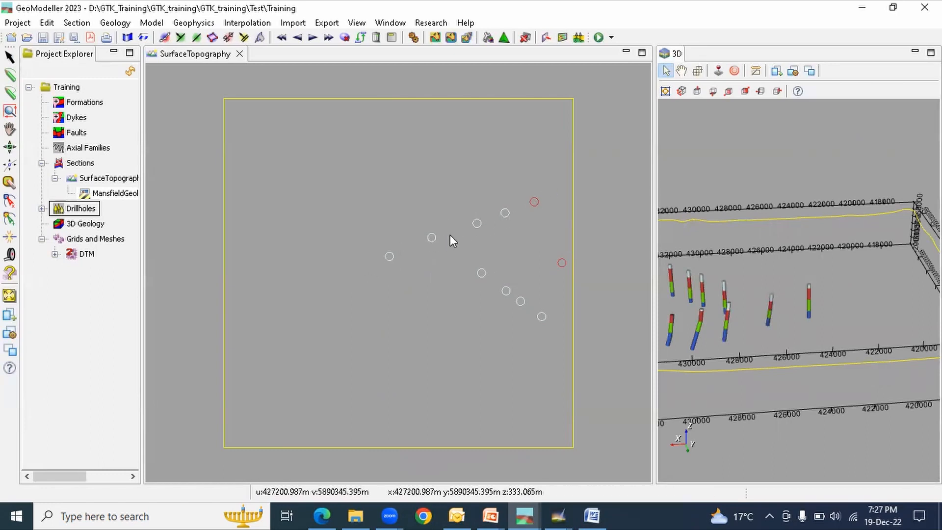
Identify the first three drillholes of the northern row on the map, from west to east.
right_click(391, 256)
left_click(384, 261)
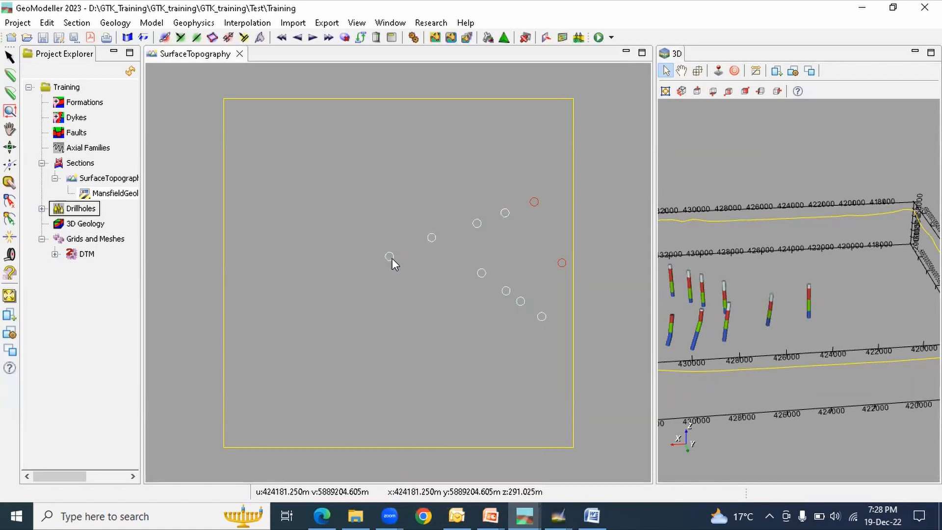
right_click(392, 258)
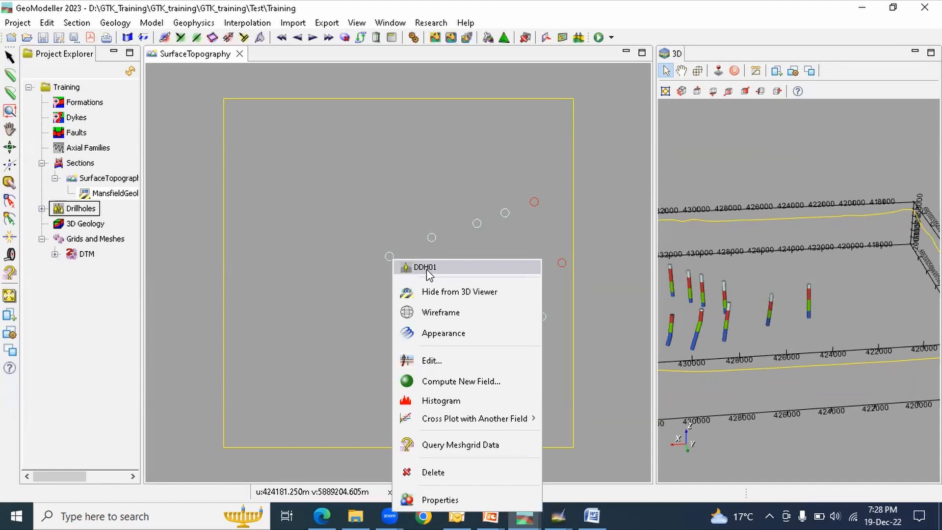
right_click(430, 240)
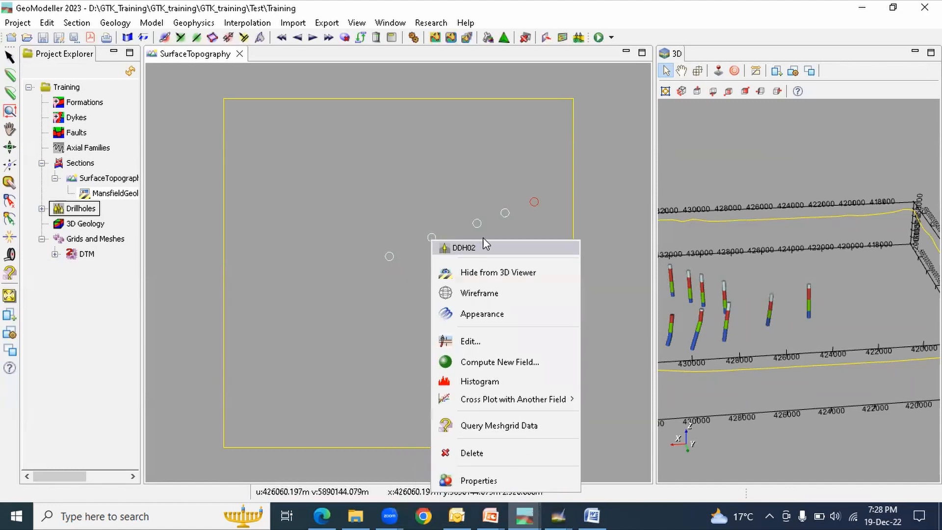
right_click(478, 224)
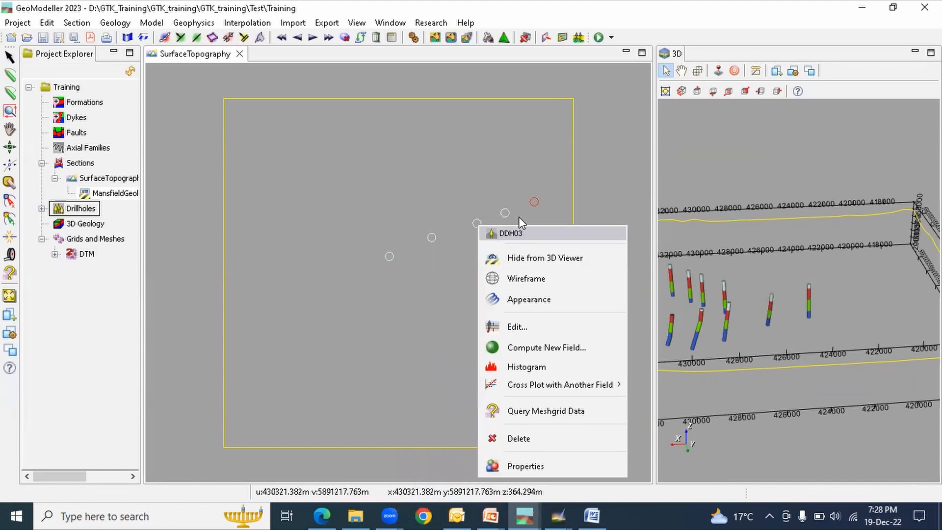
left_click(545, 199)
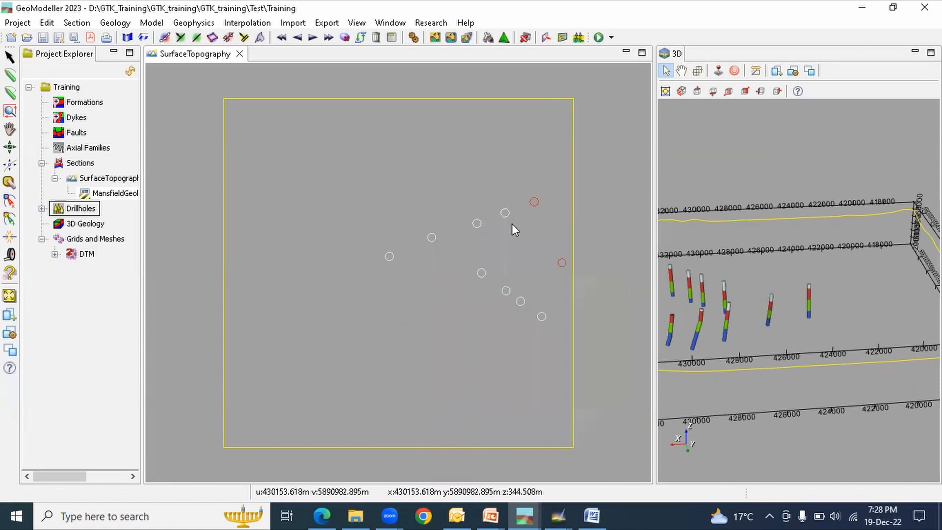
Digitise a section trace through the northern row of drillholes, from about x 418578, y 5886957 to near the eastern map boundary.
left_click(9, 74)
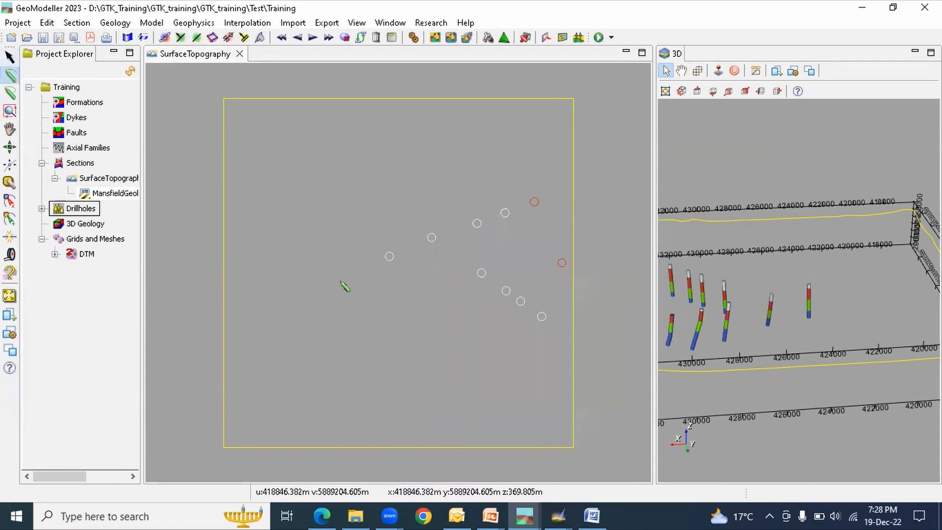
left_click(277, 305)
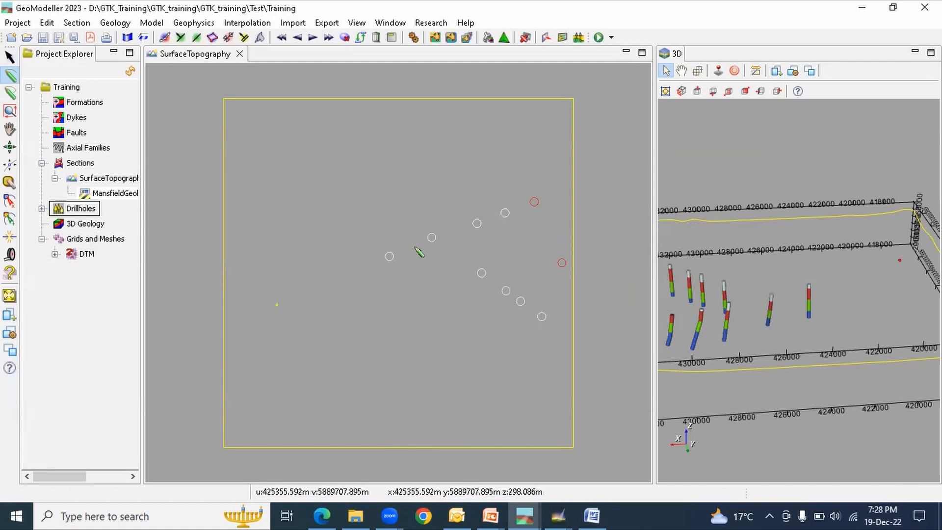
left_click(458, 229)
left_click(523, 205)
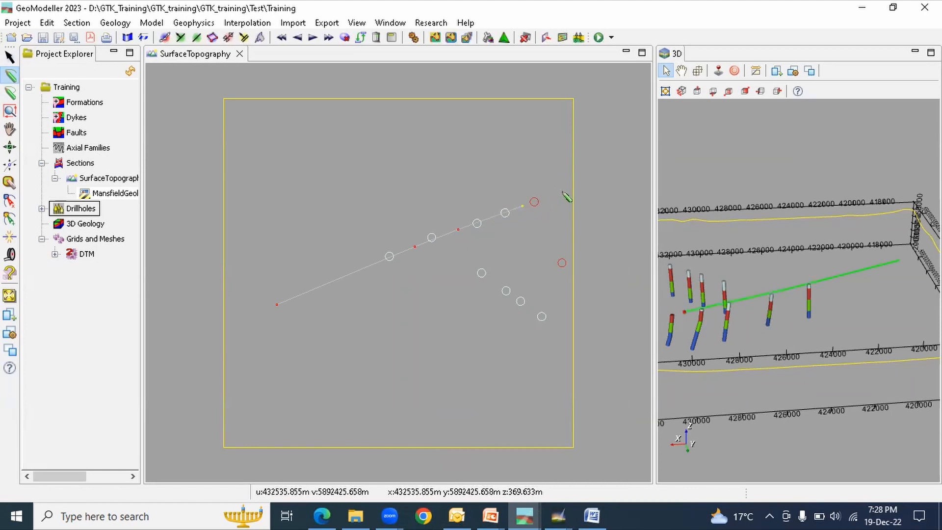
left_click(568, 189)
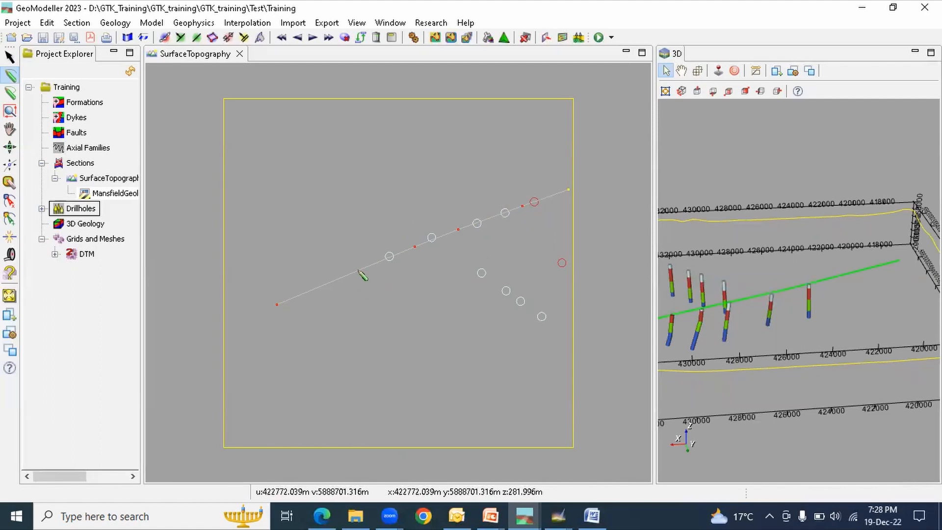
Create a vertical section named Section1 from the trace, with ZMin -2000 and ZMax 1000.
left_click(127, 38)
double_click(162, 136)
left_click(166, 135)
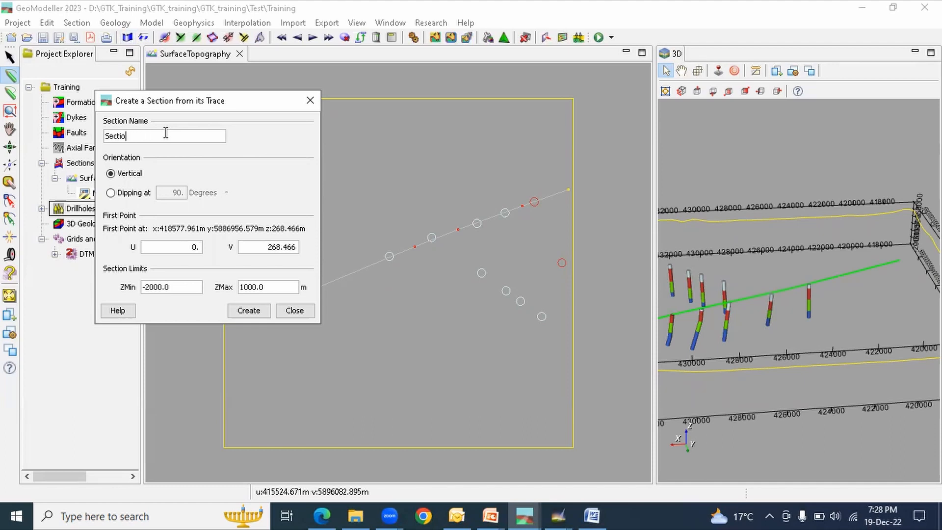
left_click(249, 310)
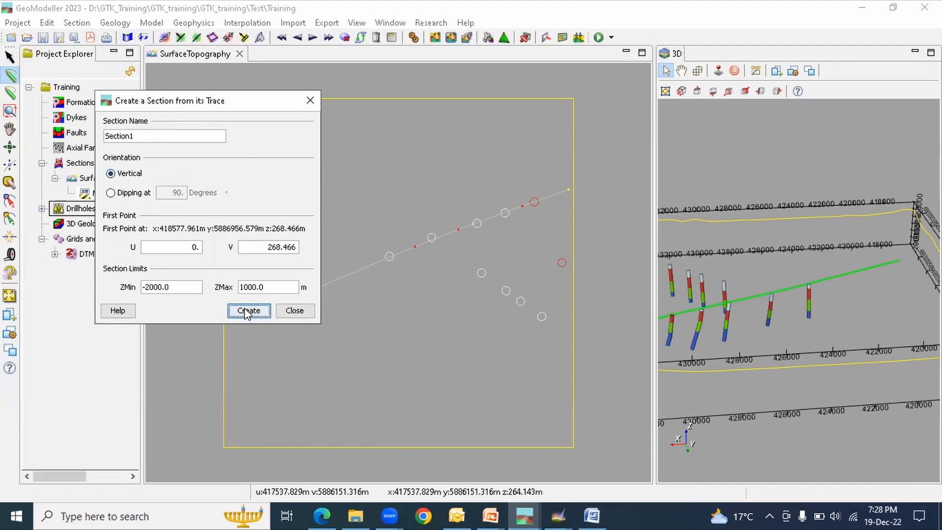
left_click(310, 100)
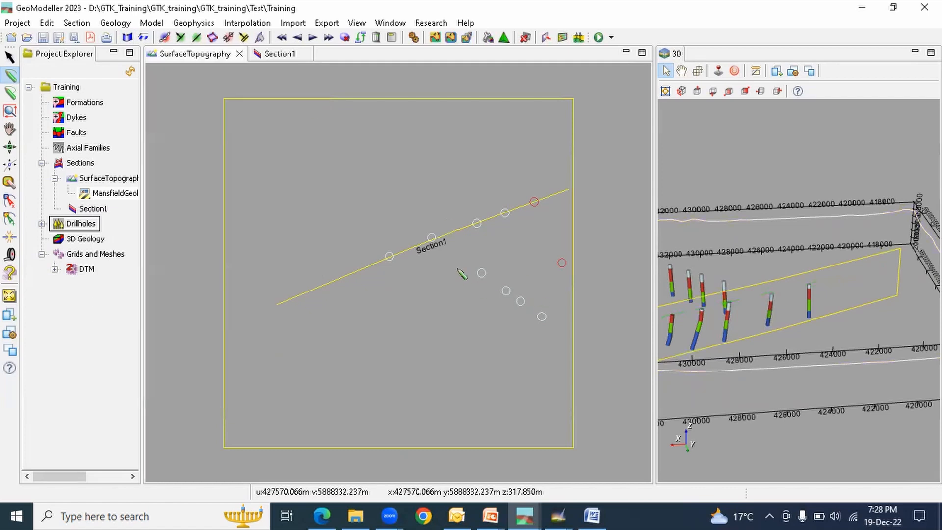
Project all geology and drillhole data onto SurfaceTopography and Section1 with a maximum projection distance of 300.
left_click(10, 57)
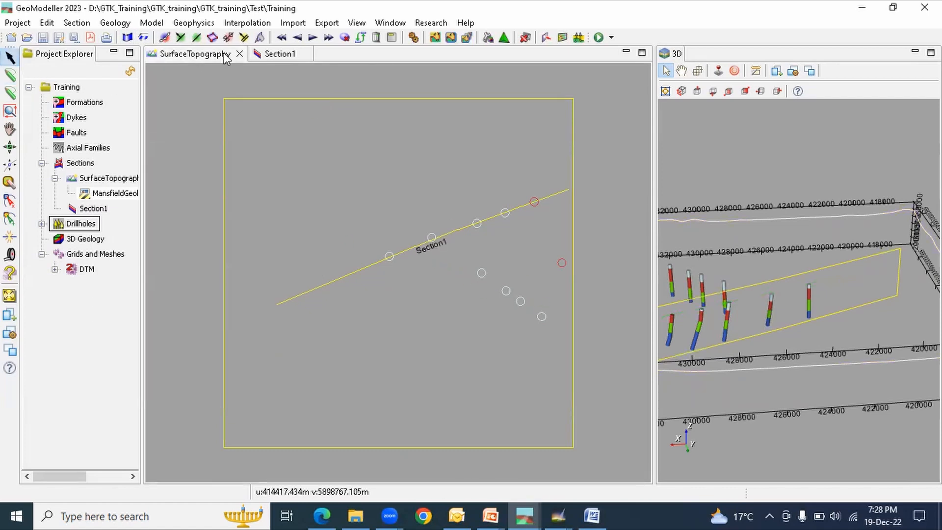
left_click(283, 56)
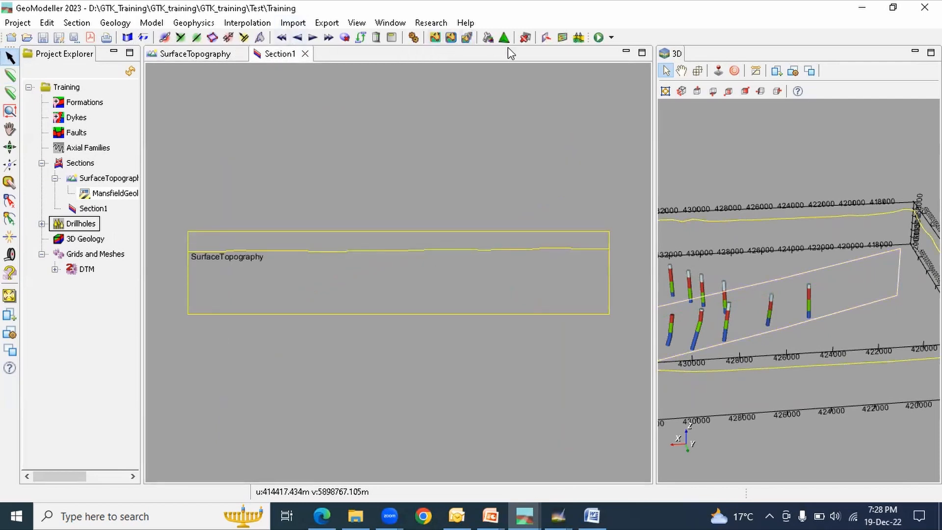
left_click(545, 38)
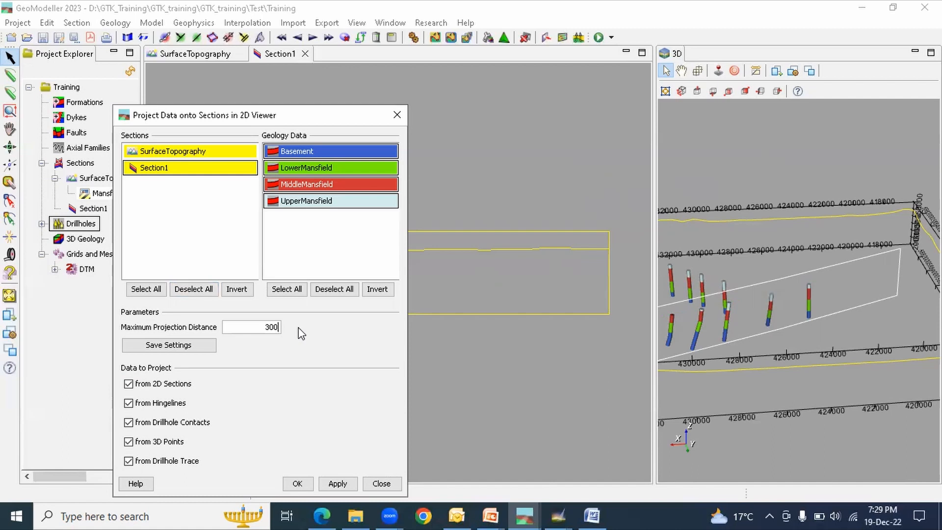
left_click_drag(717, 307, 828, 318)
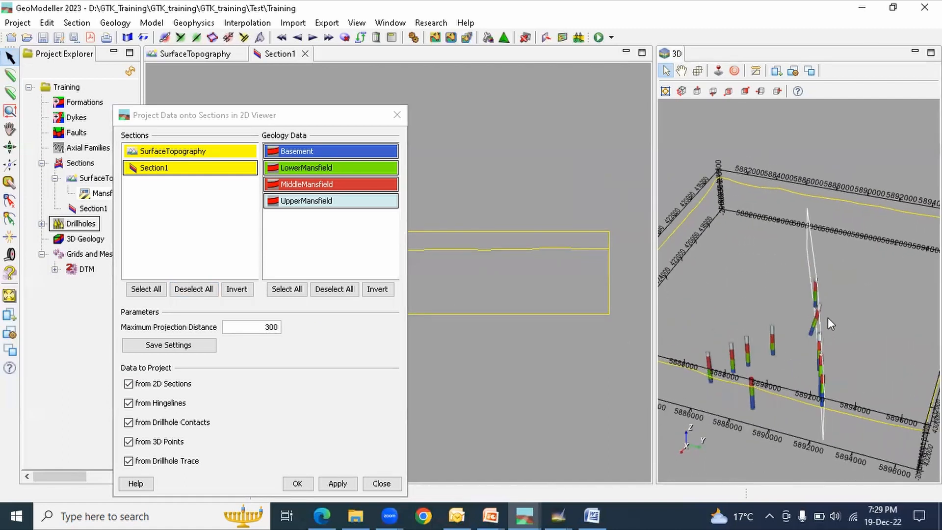
left_click(297, 485)
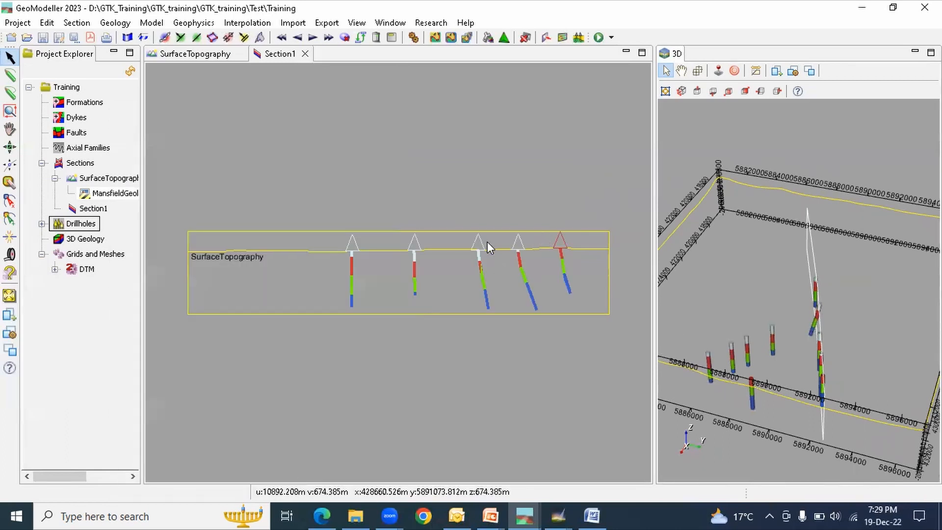
Examine the projected drillhole traces in Section1 and compare them with the section in the 3D view.
scroll(487, 241, "up", 1)
left_click_drag(651, 251, 758, 257)
scroll(587, 265, "up", 1)
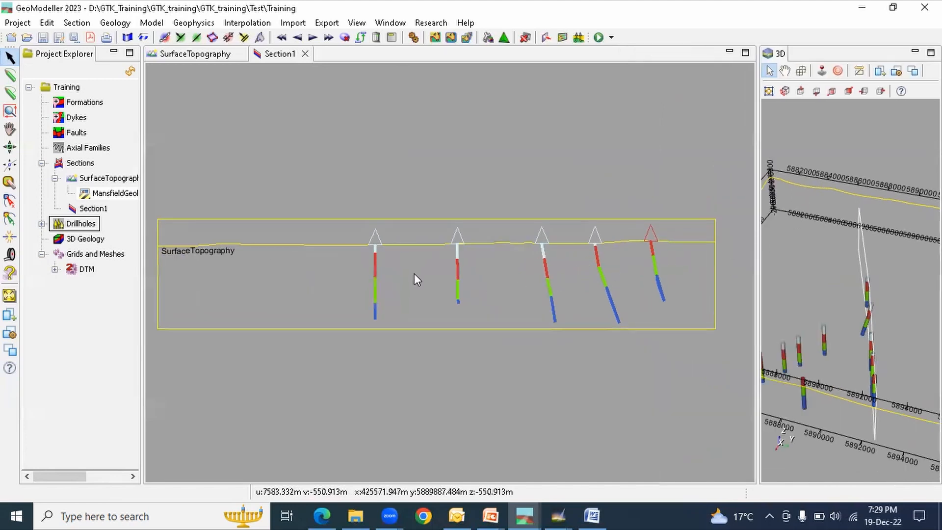
scroll(589, 277, "up", 2)
scroll(589, 275, "down", 1)
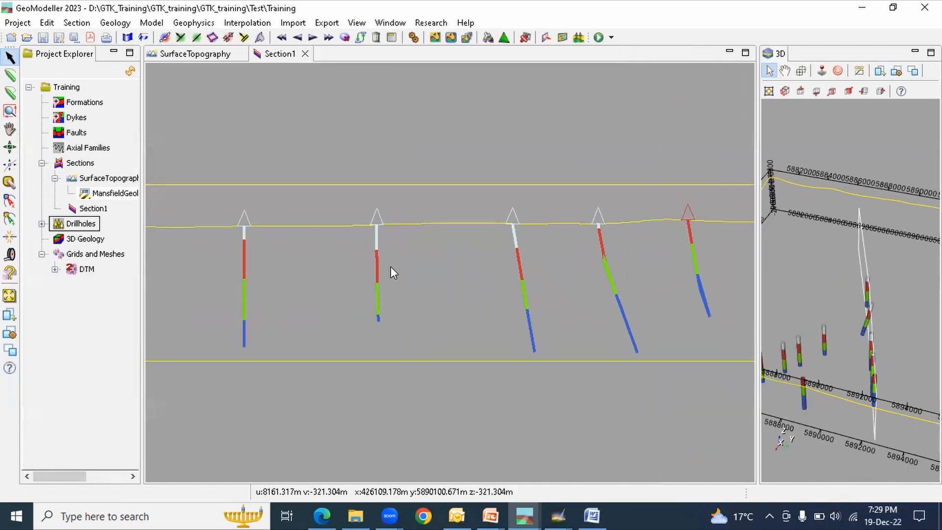
scroll(391, 268, "down", 1)
scroll(472, 267, "down", 1)
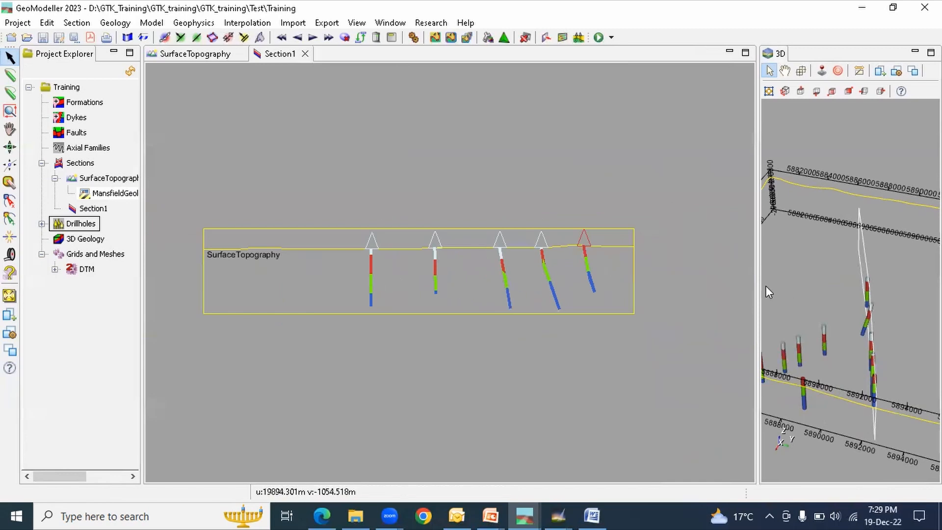
left_click_drag(757, 279, 554, 281)
scroll(655, 299, "up", 5)
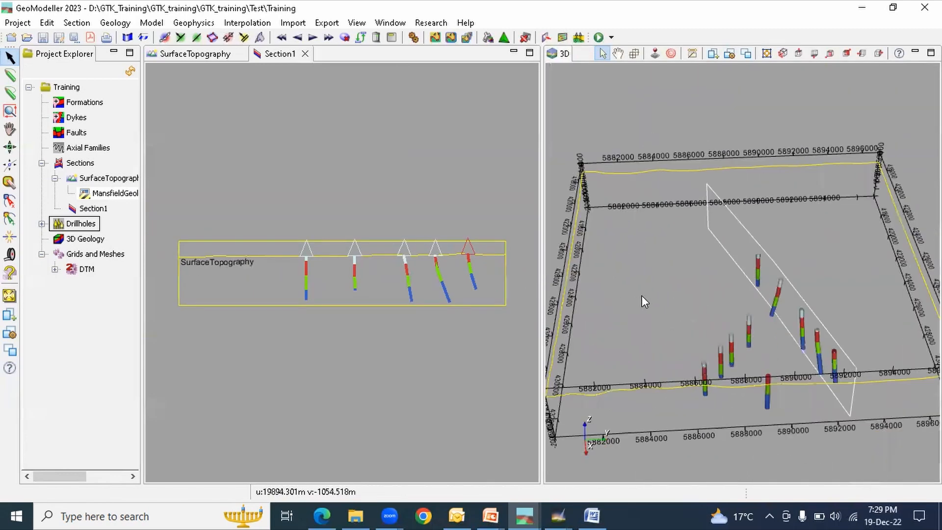
left_click_drag(712, 276, 800, 260)
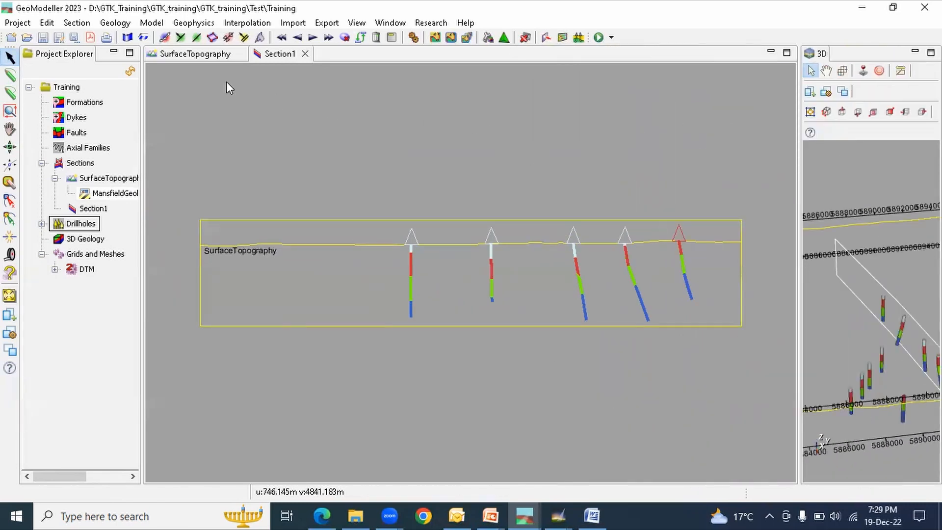
Display the MansfieldGeology_Detailed map image in the SurfaceTopography view.
left_click(193, 54)
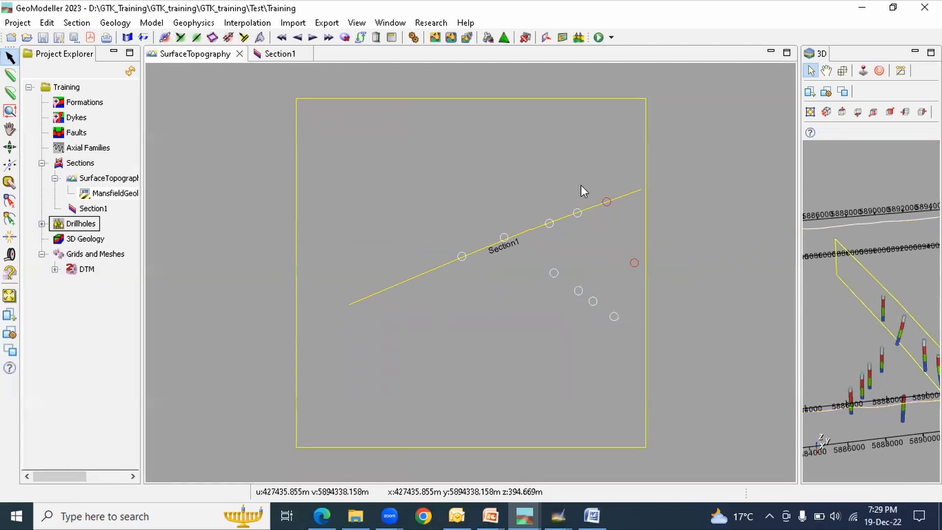
right_click(114, 194)
left_click(158, 229)
scroll(518, 252, "up", 1)
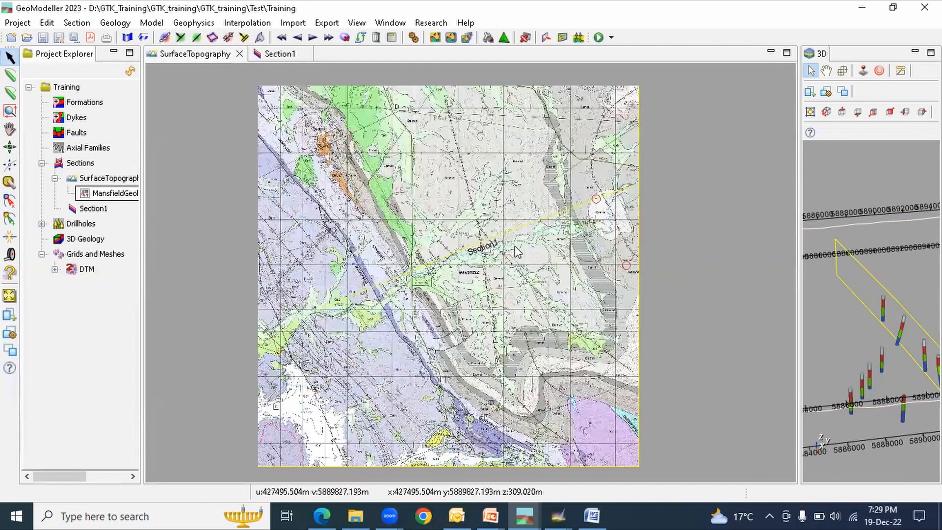
Widen the Project Explorer so the section and map image names in its tree are readable.
scroll(517, 253, "up", 1)
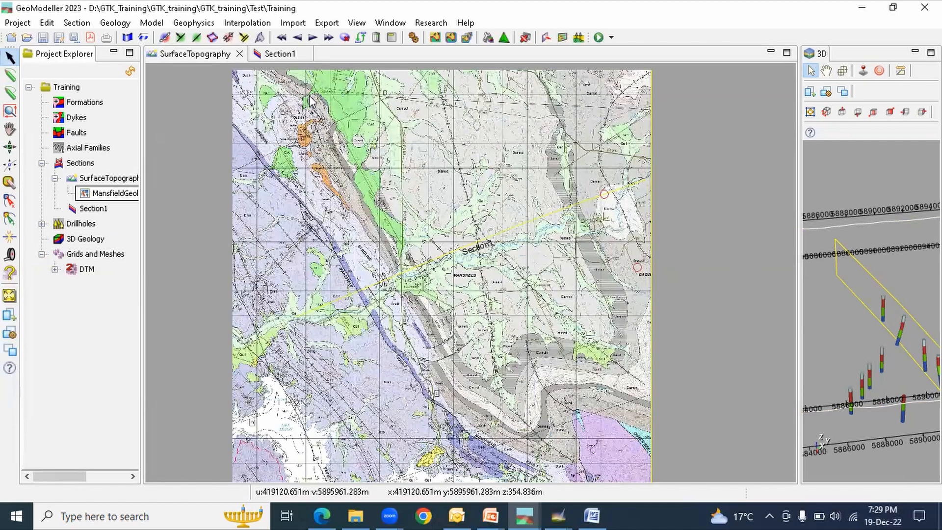
left_click(603, 194)
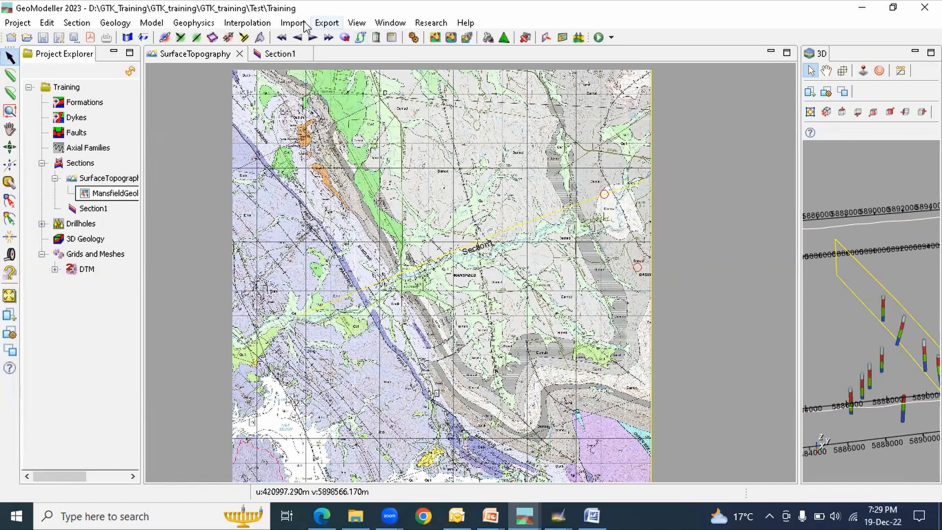
left_click(79, 104)
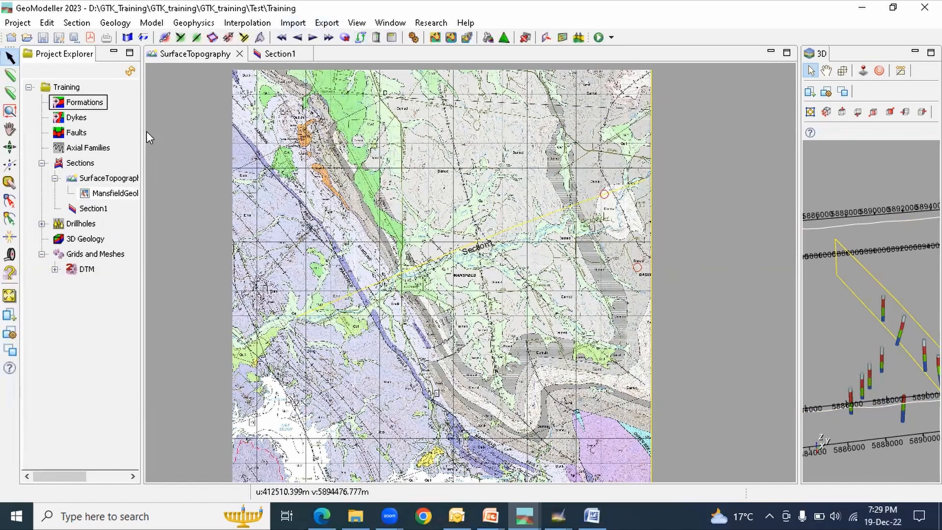
left_click_drag(141, 135, 170, 146)
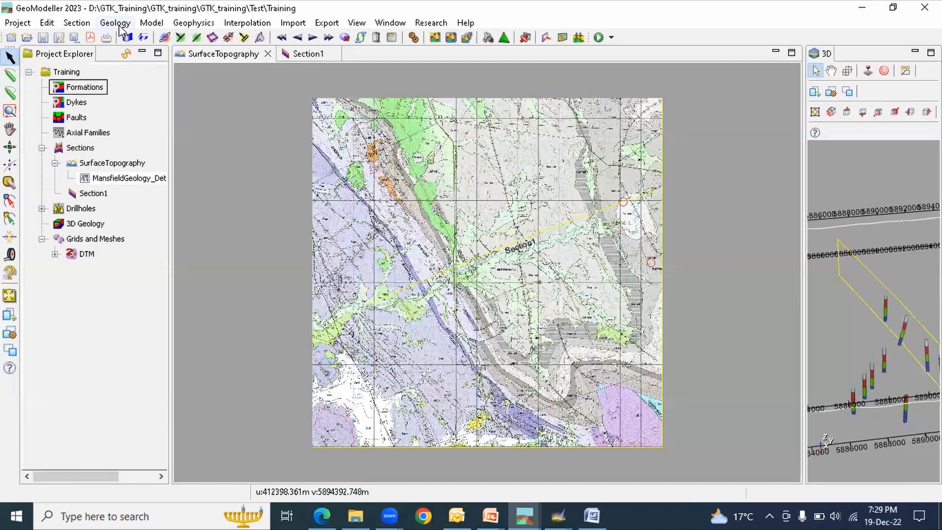
Open the stratigraphic pile manager and start creating a new geology series, keeping both dialogs clear of the project tree.
left_click(114, 23)
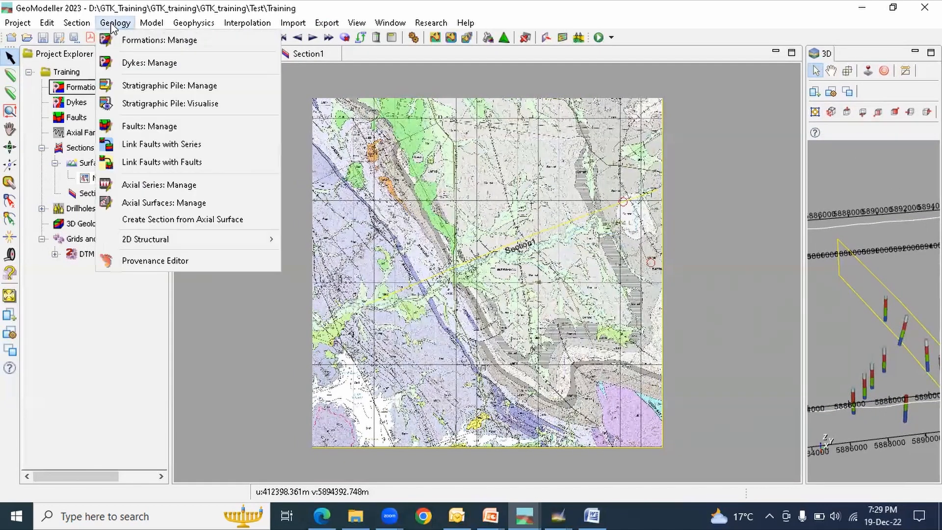
left_click(189, 86)
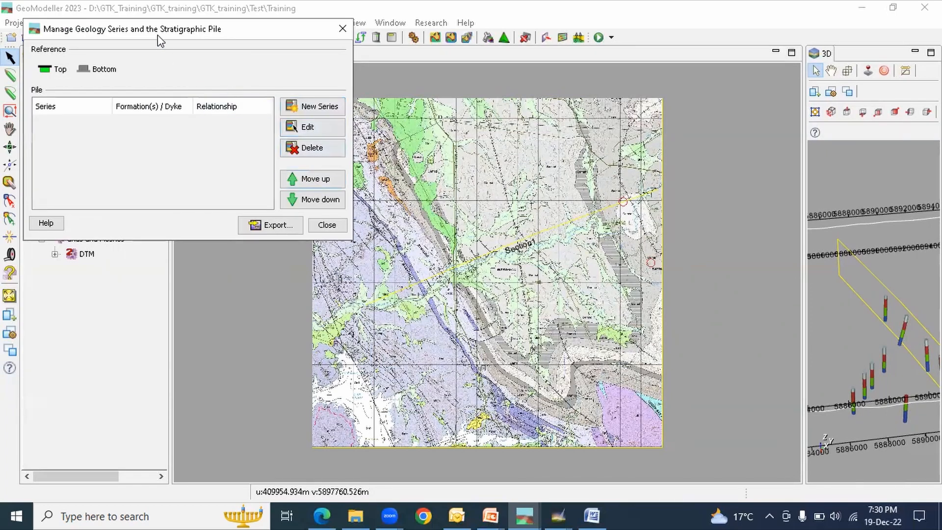
left_click_drag(158, 34, 329, 124)
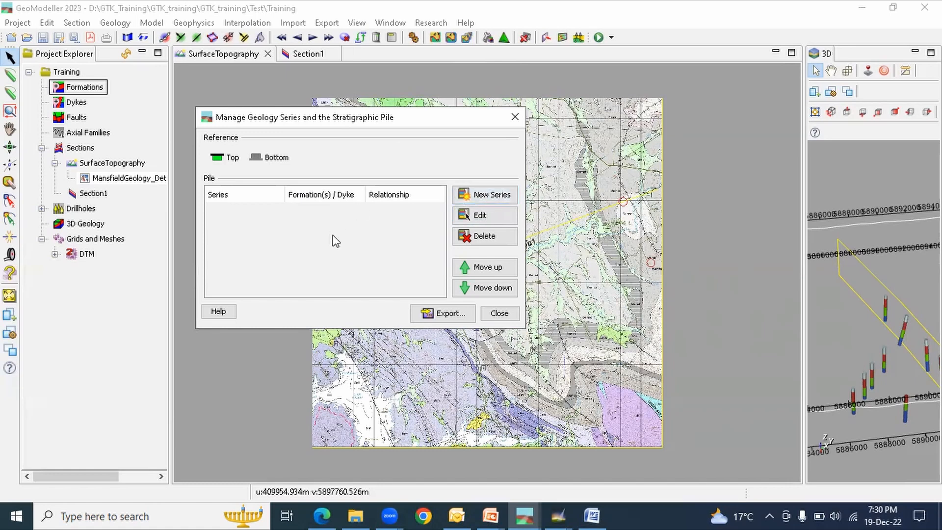
left_click(496, 198)
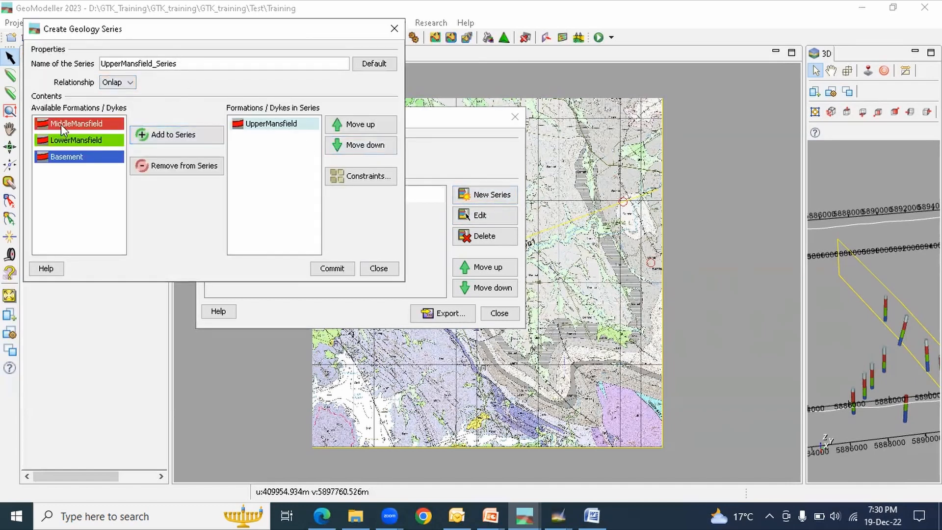
left_click_drag(161, 25, 410, 103)
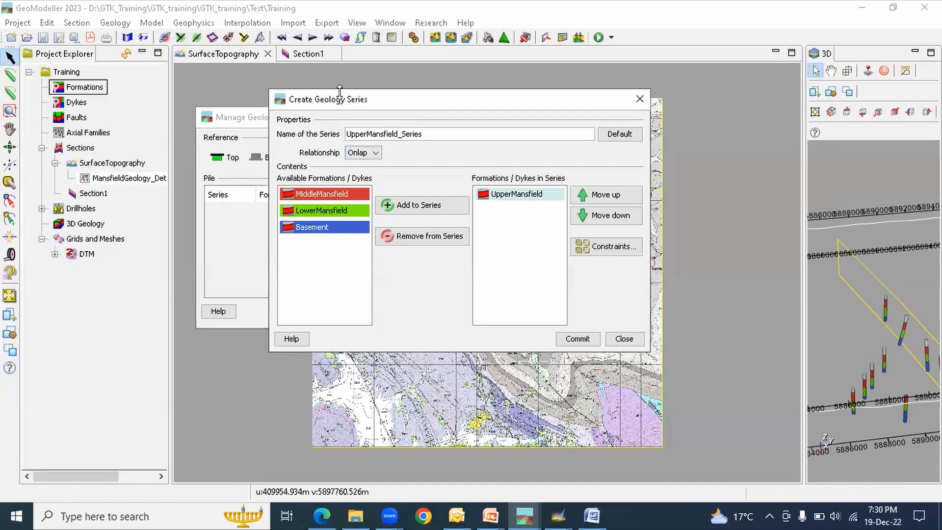
left_click_drag(333, 103, 260, 123)
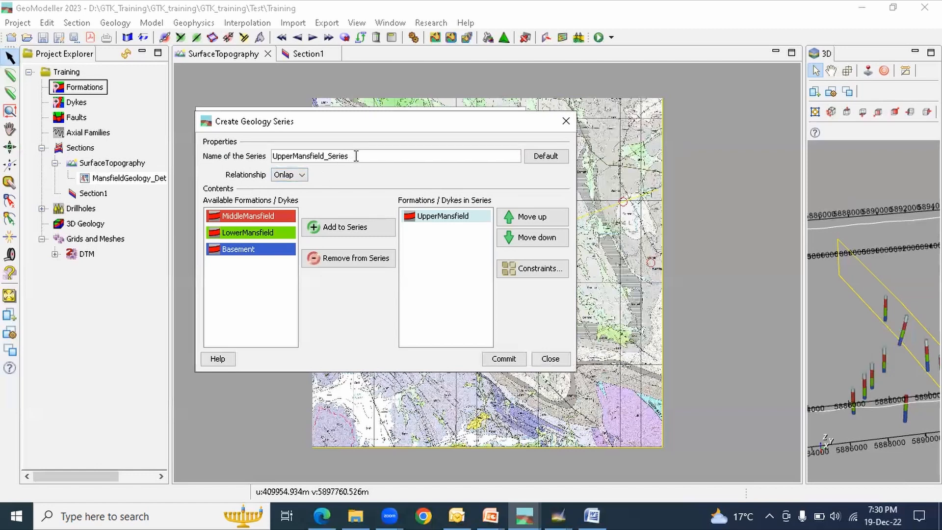
Name the new geology series Mansfield_Series.
left_click(238, 219)
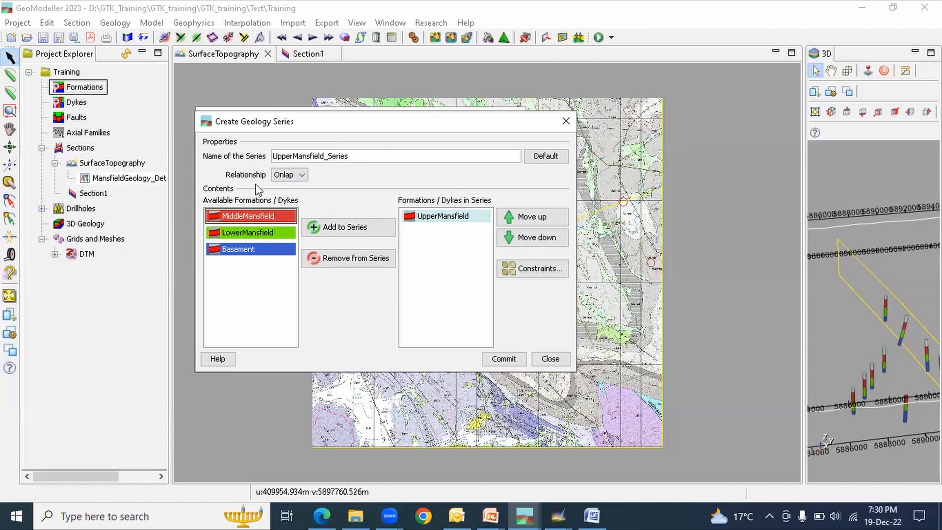
double_click(294, 156)
left_click(294, 156)
key("BackSpace")
key("BackSpace")
key("BackSpace")
key("BackSpace")
key("BackSpace")
double_click(325, 156)
Add MiddleMansfield and LowerMansfield beneath UpperMansfield in Mansfield_Series and commit the series with the Onlap relationship.
left_click(278, 216)
left_click(339, 227)
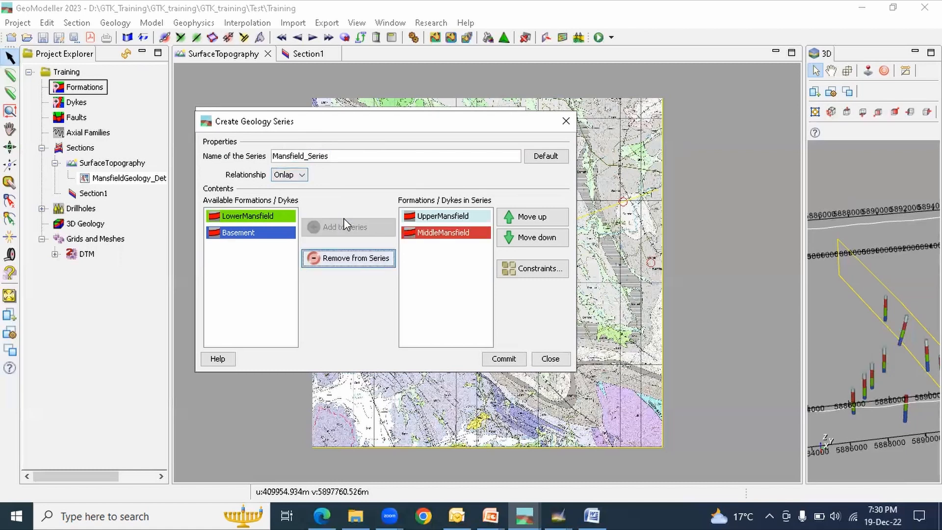
left_click(324, 227)
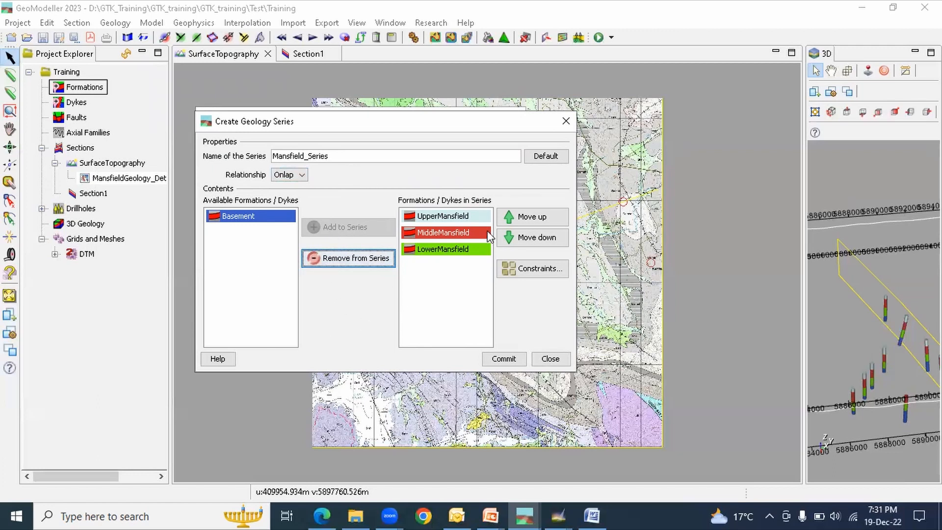
left_click_drag(339, 155, 256, 162)
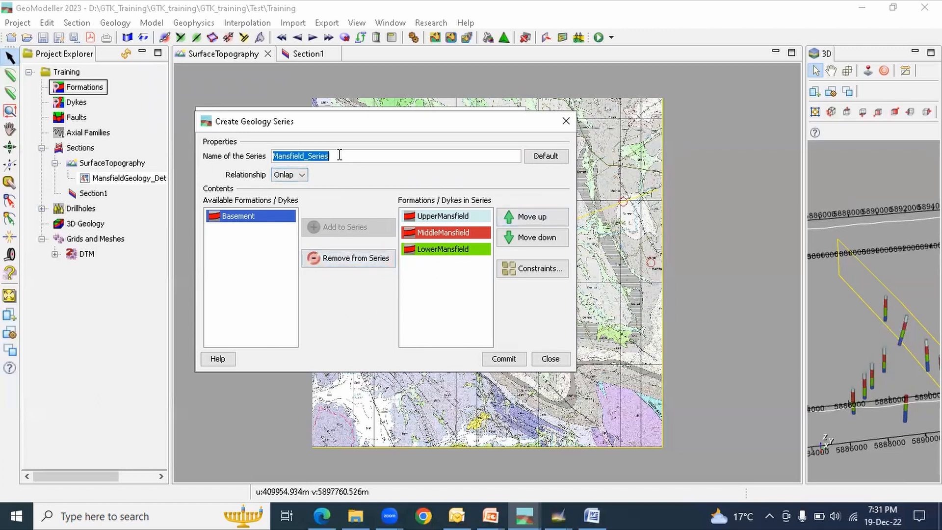
left_click(451, 251)
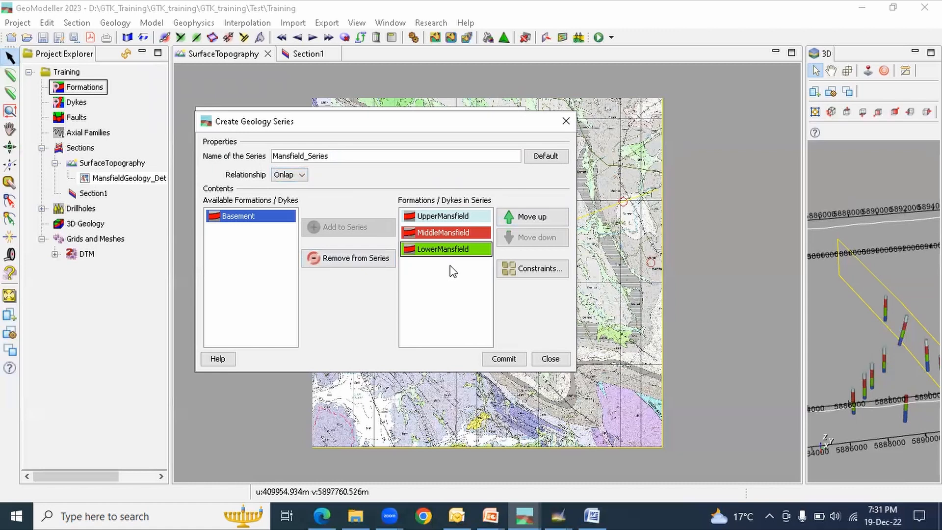
left_click(512, 363)
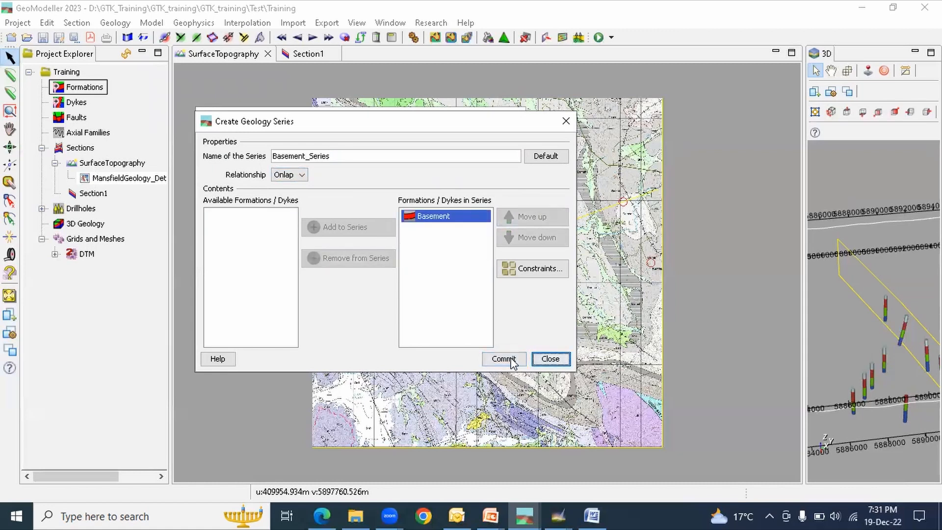
Commit Basement_Series with the Basement formation and the Onlap relationship, and finish creating series.
triple_click(344, 156)
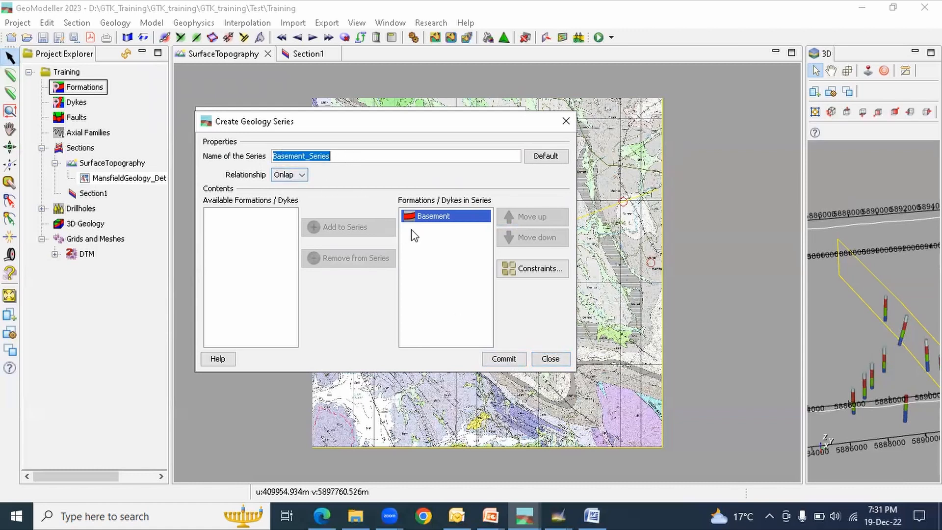
left_click(508, 361)
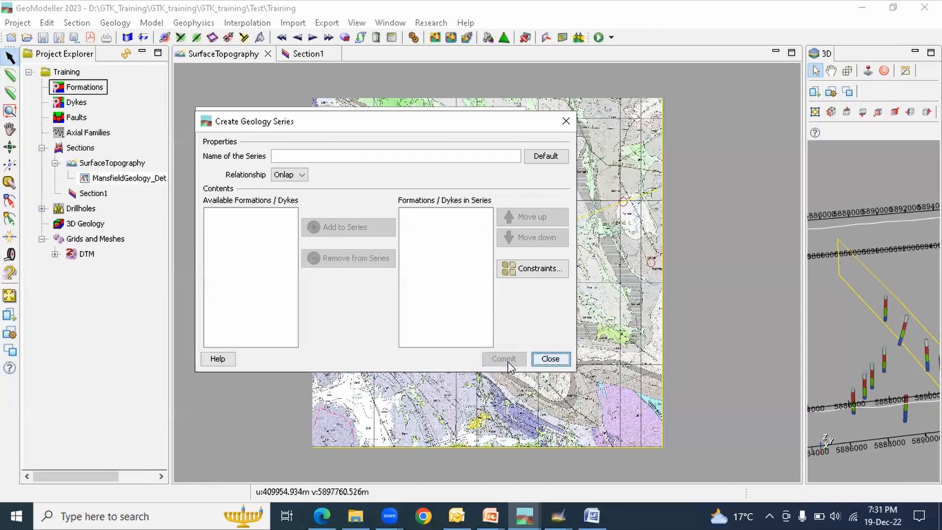
left_click(566, 121)
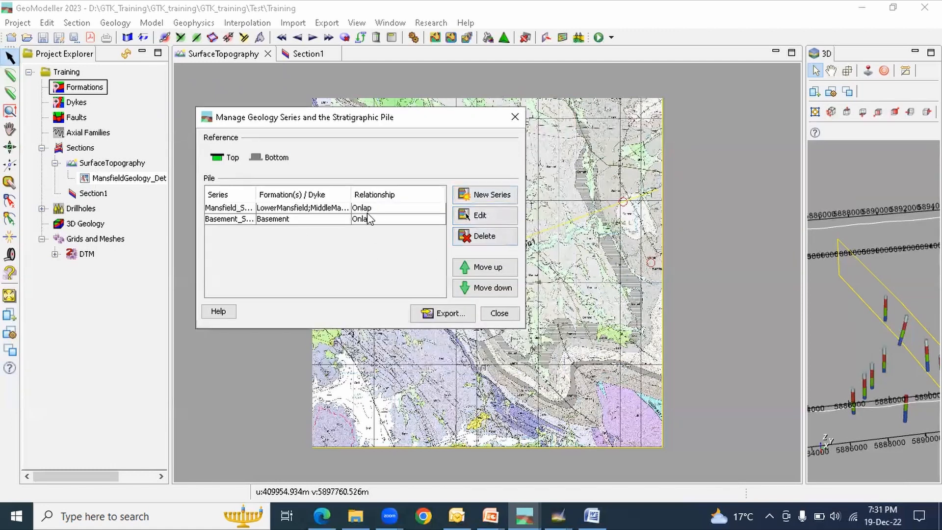
Widen the stratigraphic pile manager and adjust its columns so the full series and formation names are readable.
left_click_drag(351, 194, 396, 194)
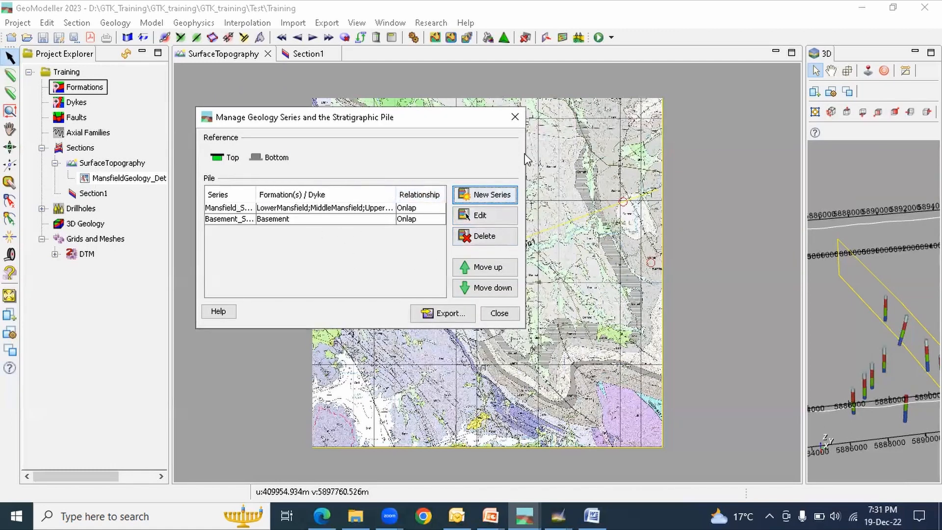
left_click_drag(526, 139, 662, 145)
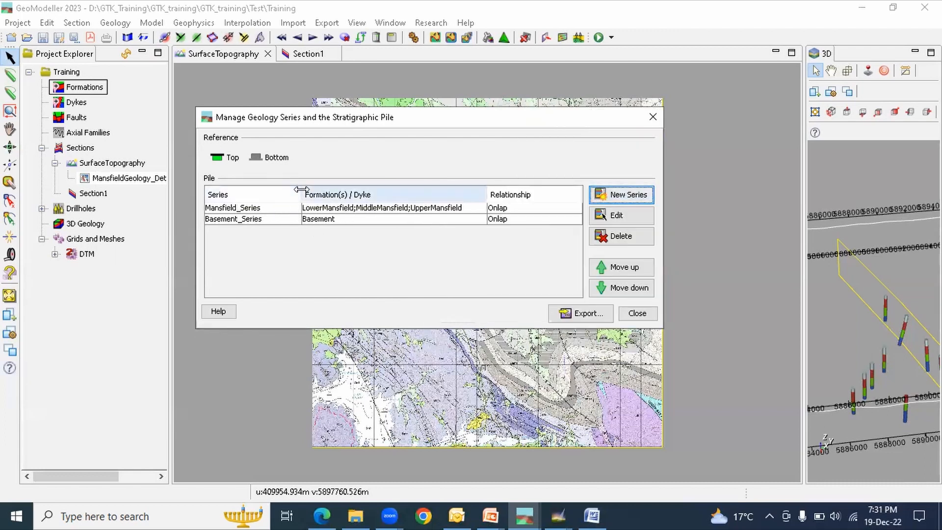
left_click_drag(307, 193, 280, 193)
mouse_move(475, 195)
left_mouse_down()
mouse_move(483, 194)
mouse_move(469, 195)
left_mouse_up()
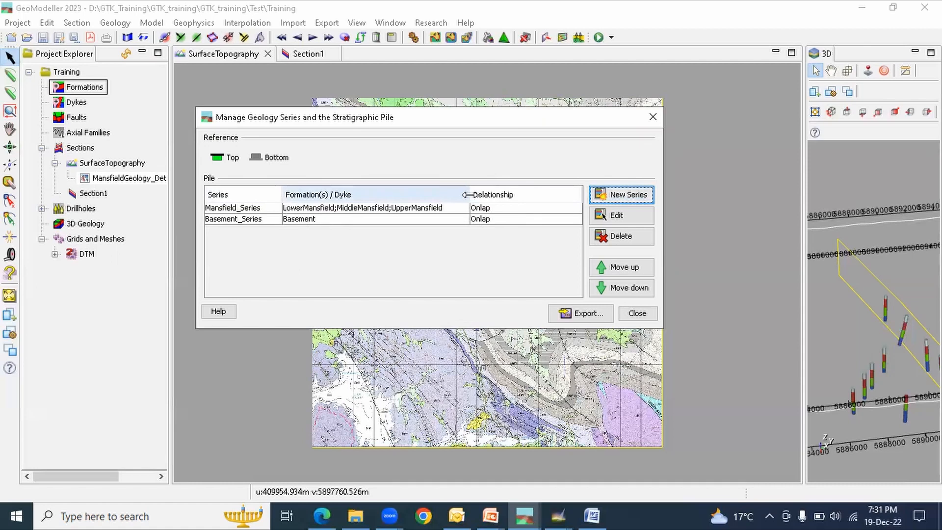
Review the order of formations within Mansfield_Series in its edit dialog without changing anything.
left_click(321, 221)
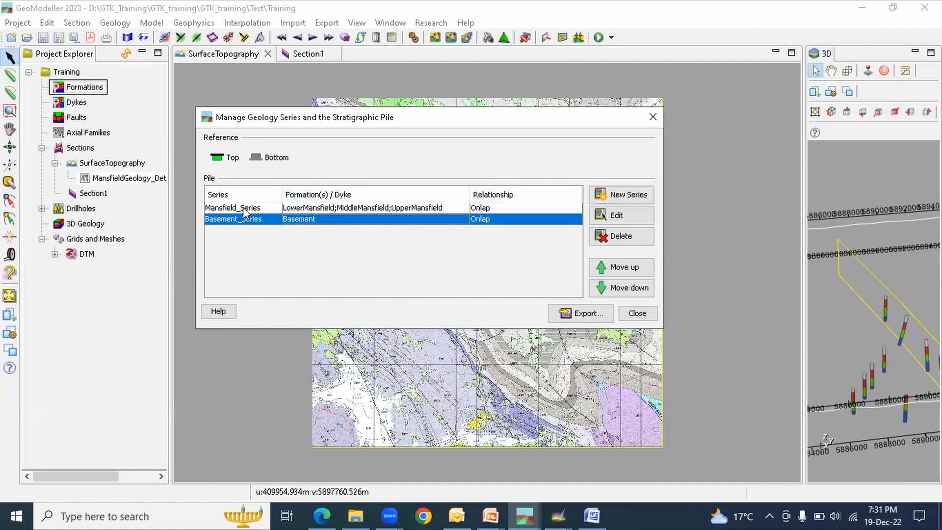
left_click(246, 210)
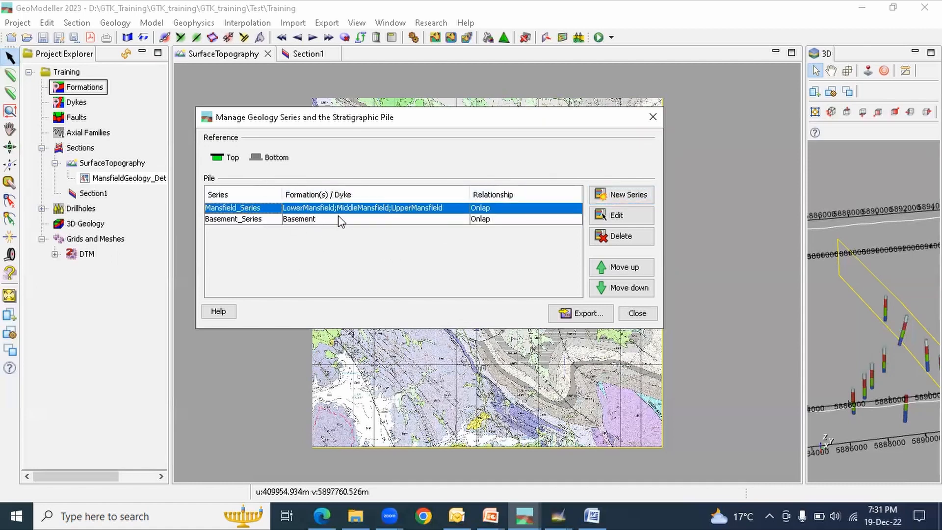
left_click(337, 215)
double_click(338, 208)
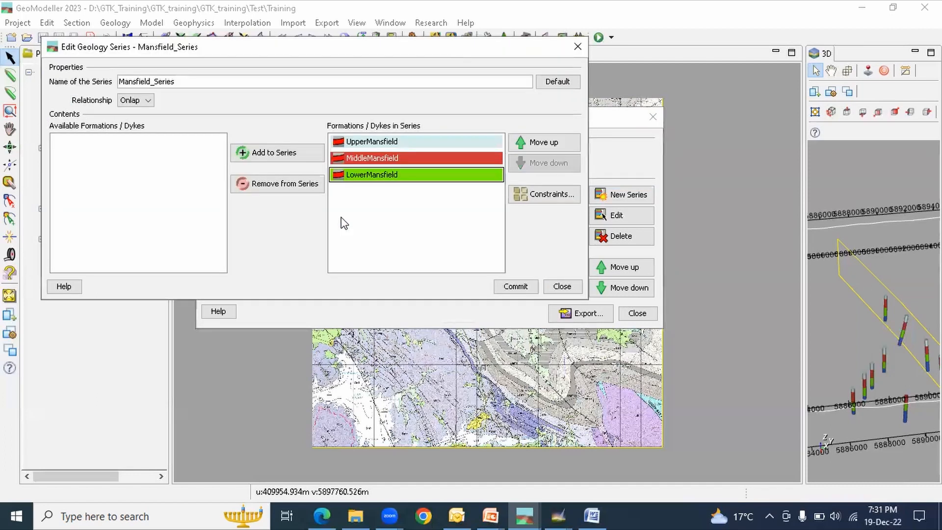
left_click(577, 47)
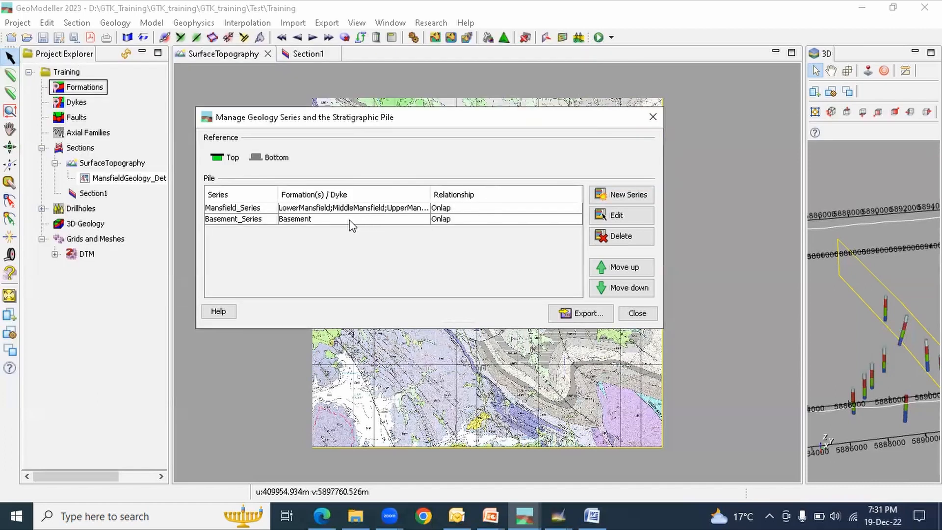
Try moving Basement_Series above Mansfield_Series in the stratigraphic pile and return it beneath.
left_click(469, 219)
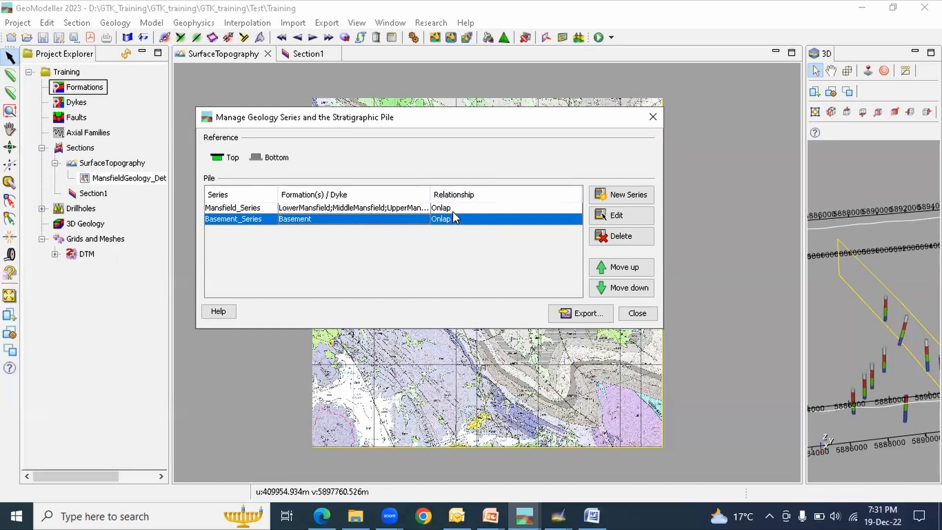
left_click(627, 269)
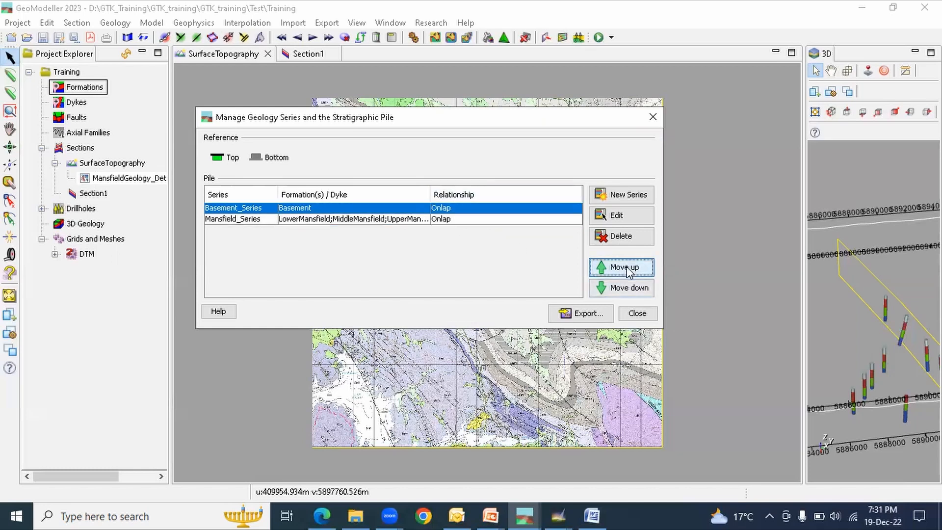
left_click(623, 289)
left_click(623, 269)
left_click(622, 287)
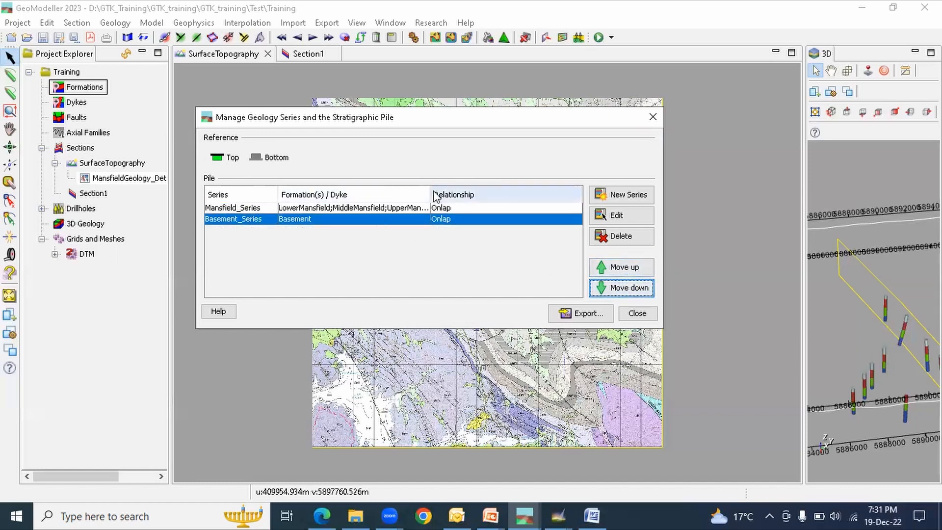
Set the stratigraphic pile's reference to Bottom and close the pile manager.
left_click_drag(430, 195, 489, 194)
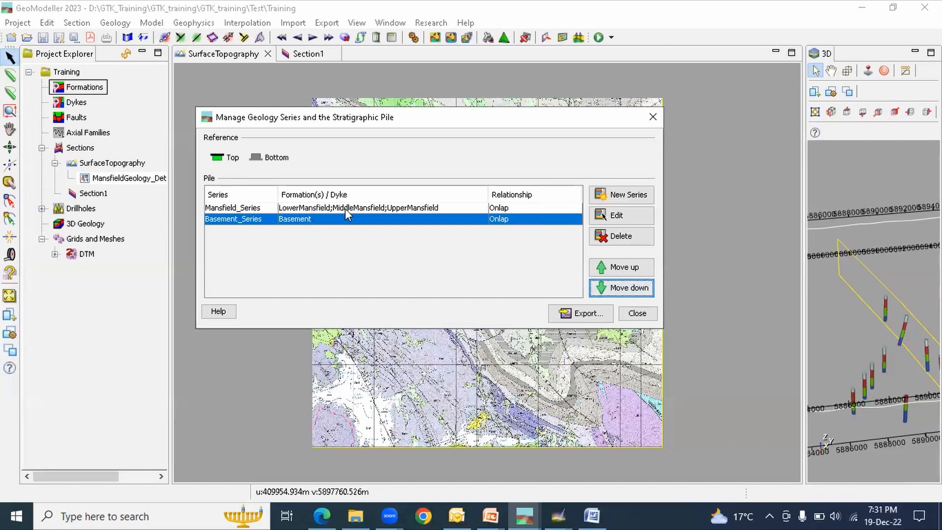
left_click(346, 208)
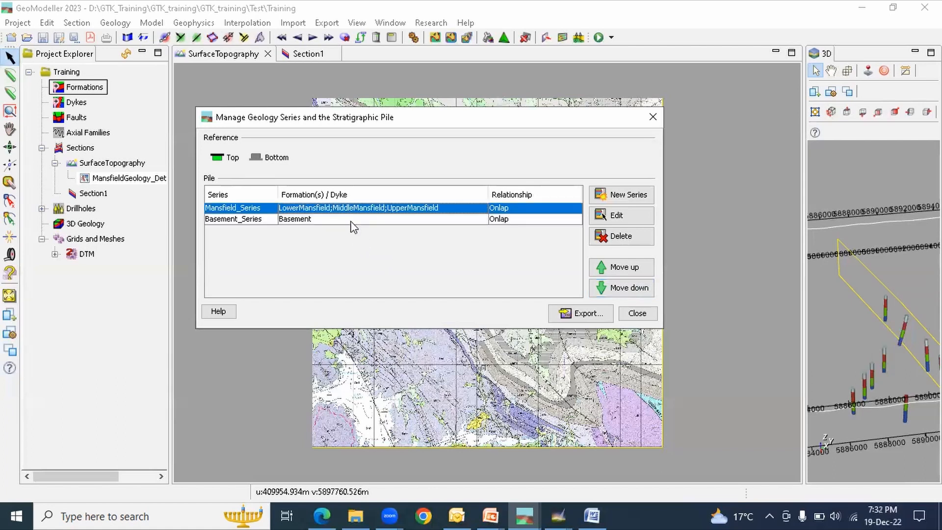
left_click(267, 158)
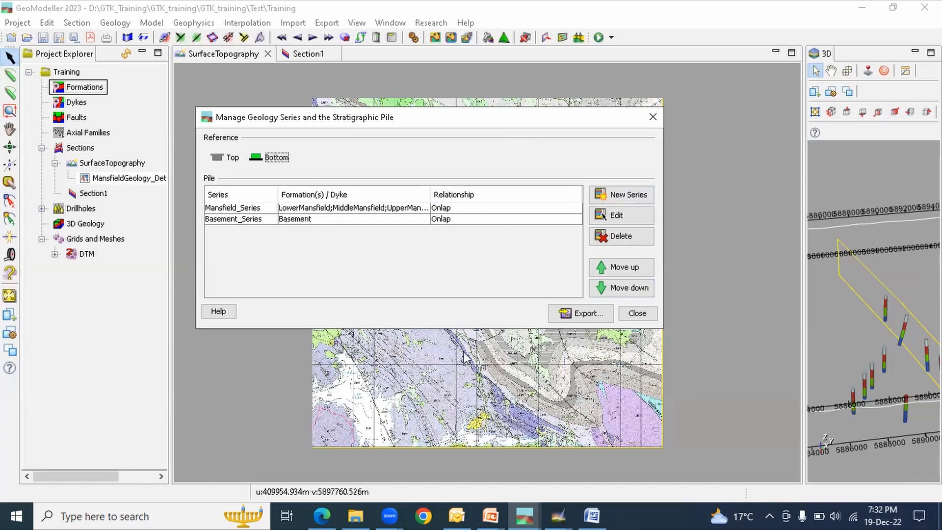
left_click(635, 313)
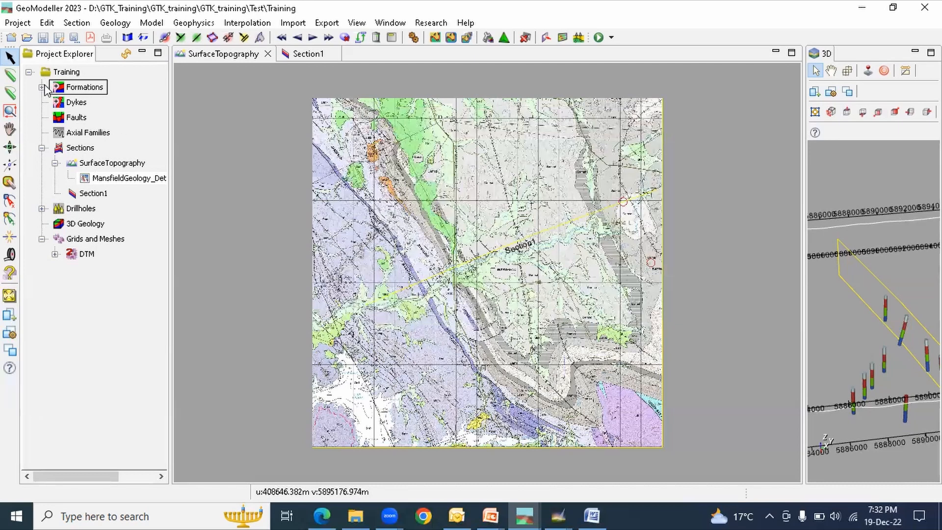
Examine the formations listed under Mansfield_Series and Basement_Series in the project tree, including the data attached to each Mansfield formation.
left_click(42, 87)
left_click(54, 102)
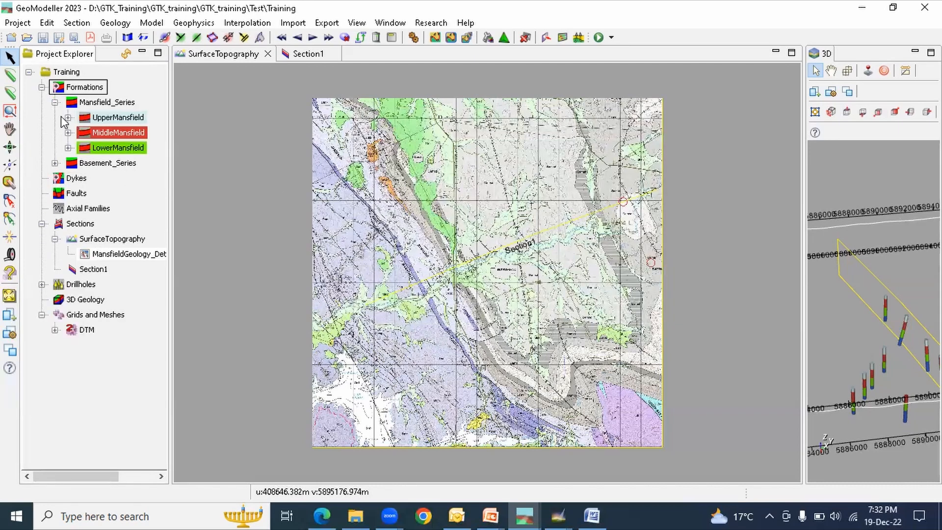
left_click(69, 117)
left_click(68, 147)
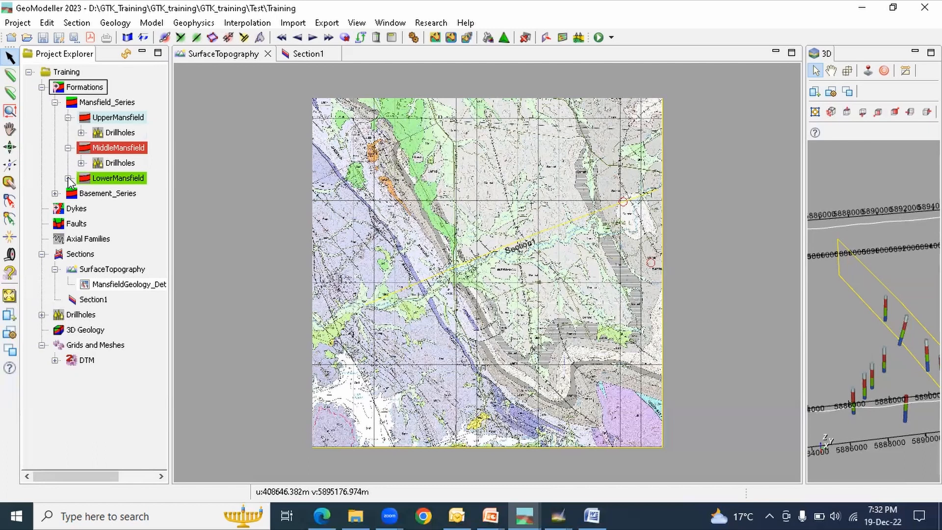
left_click(68, 178)
left_click(68, 118)
left_click(68, 133)
left_click(68, 147)
left_click(55, 163)
left_click(55, 163)
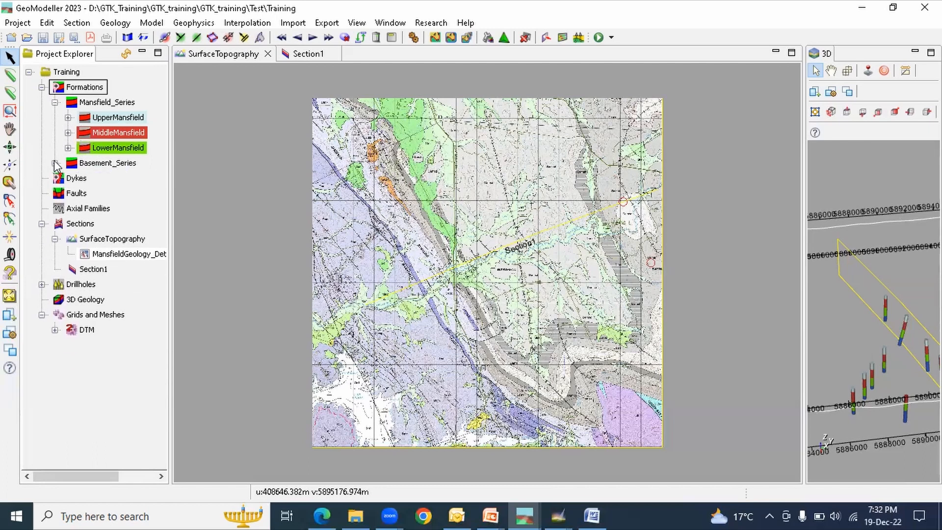
left_click(56, 103)
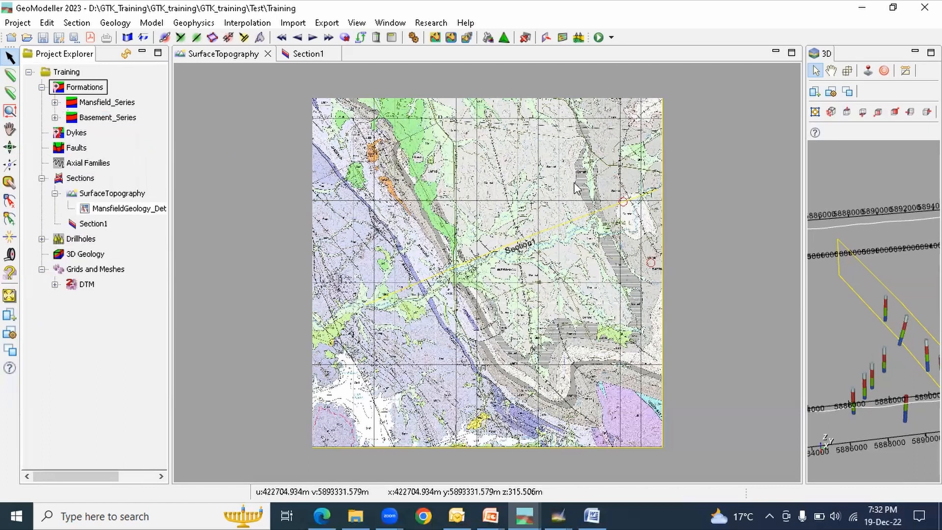
Try digitising contact points on the SurfaceTopography map along the grey unit's boundary, from the northwest around the south and up the eastern side.
scroll(542, 219, "up", 1)
scroll(542, 220, "up", 1)
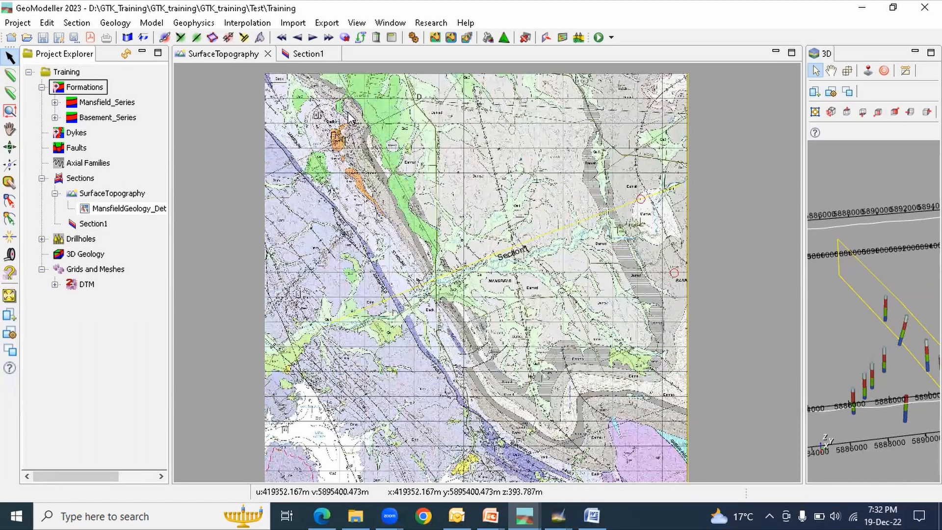
scroll(284, 96, "down", 1)
scroll(462, 193, "up", 1)
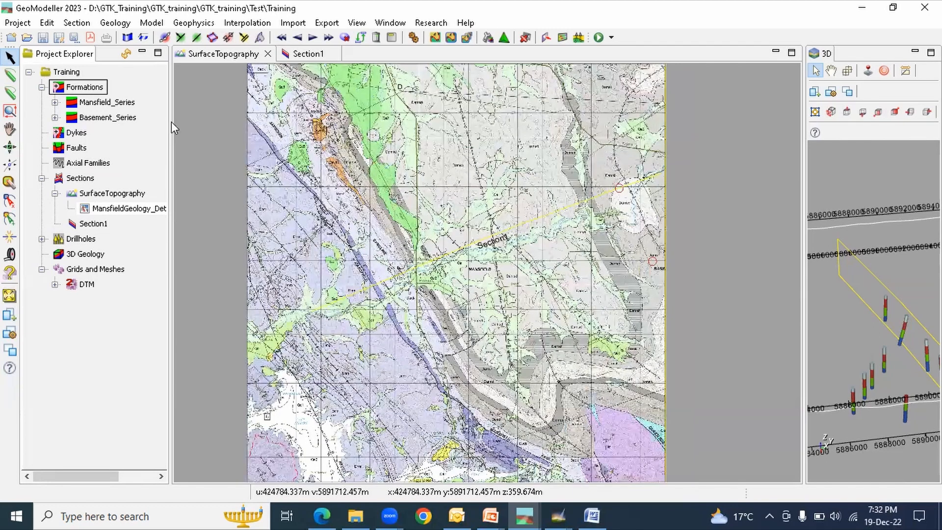
left_click(9, 75)
scroll(318, 74, "down", 1)
scroll(415, 133, "up", 1)
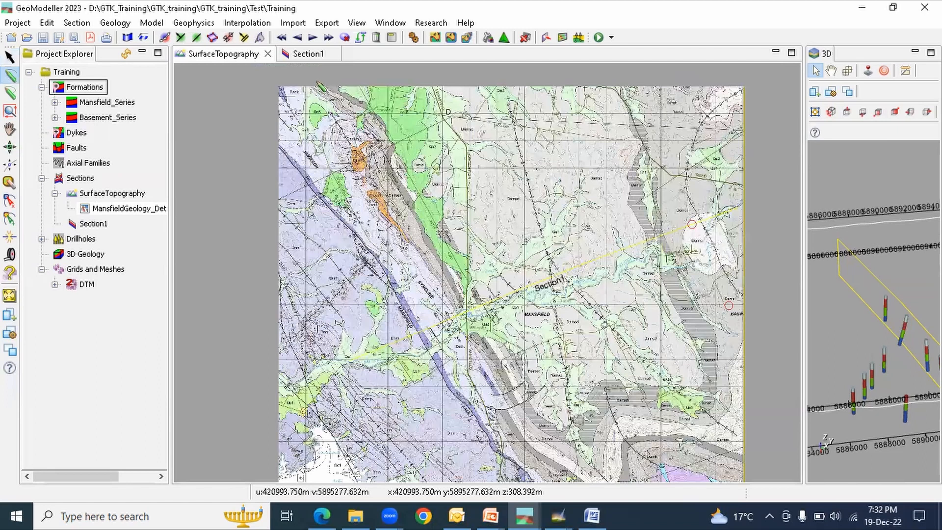
scroll(414, 134, "up", 1)
left_click(393, 189)
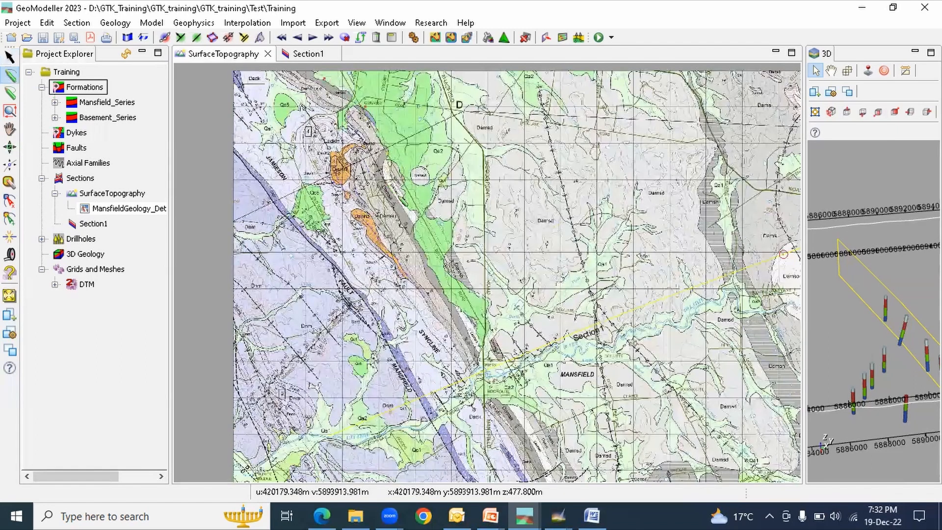
left_click(436, 269)
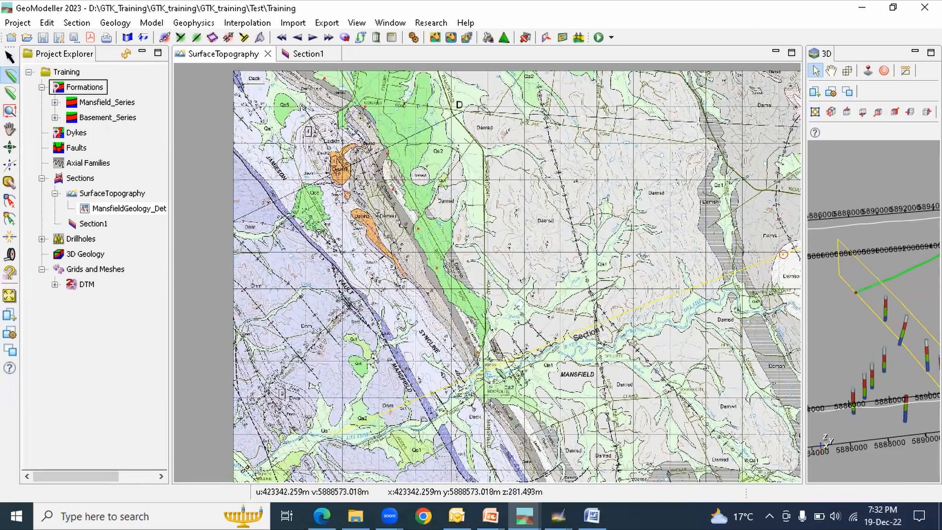
scroll(382, 182, "down", 1)
scroll(430, 276, "down", 1)
left_click(480, 345)
left_click(499, 354)
left_click(508, 328)
left_click(517, 315)
left_click(536, 314)
left_click(549, 323)
left_click(567, 316)
left_click(568, 300)
left_click(549, 256)
left_click(537, 229)
left_click(530, 198)
left_click(526, 179)
left_click(526, 173)
left_click(521, 151)
left_click(515, 137)
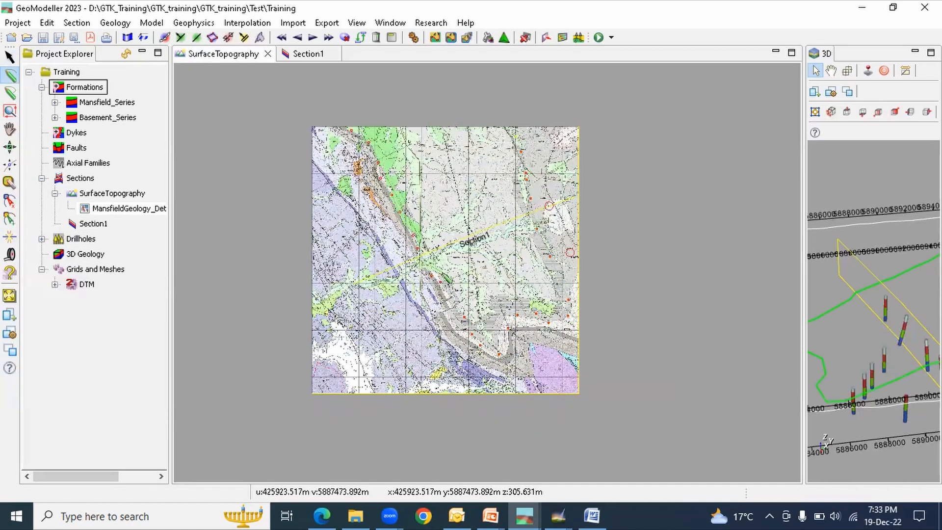
scroll(457, 175, "up", 1)
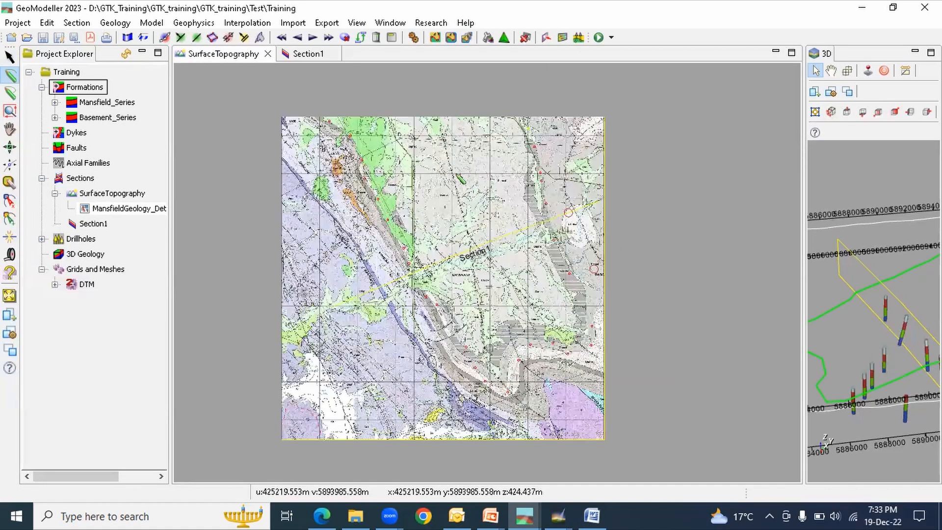
scroll(458, 175, "up", 1)
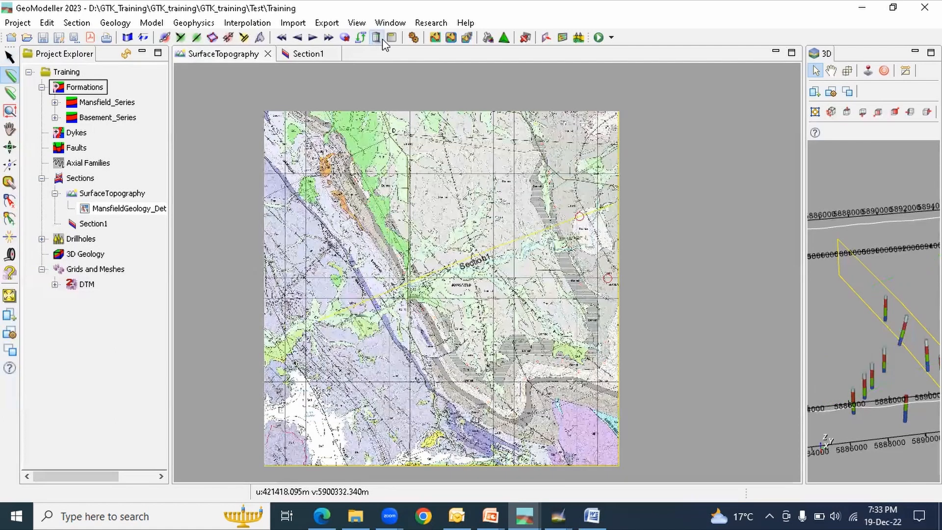
Start a 2D contacts import into SurfaceTopography and load CONTACTS_UpperMansfield_2D.csv from 4_UM_ContactsAndDips\Data_in_OtherFileFormats into the CSV import wizard.
left_click(293, 25)
mouse_move(381, 57)
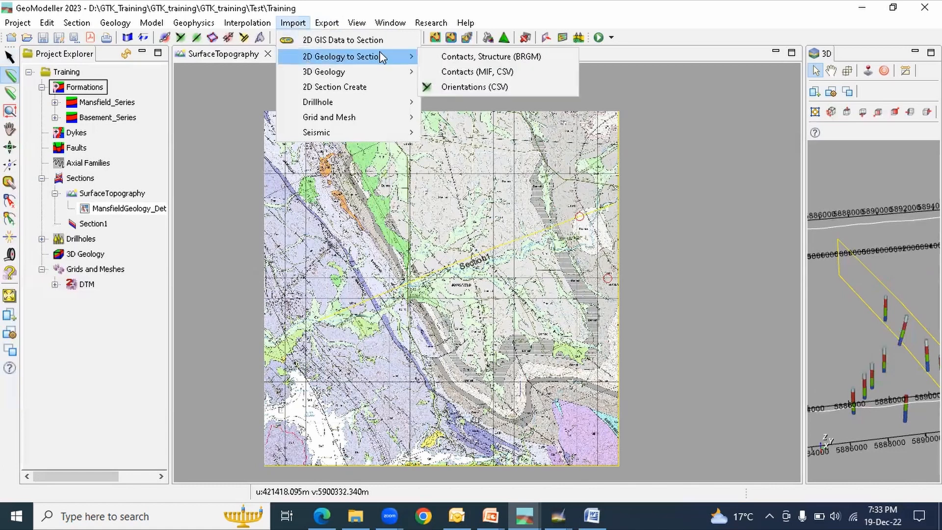
left_click(490, 71)
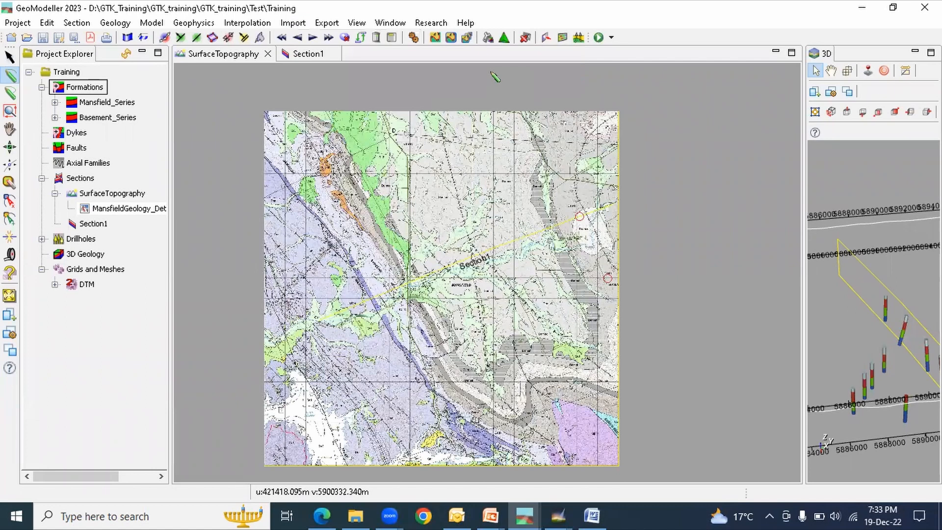
left_click(388, 109)
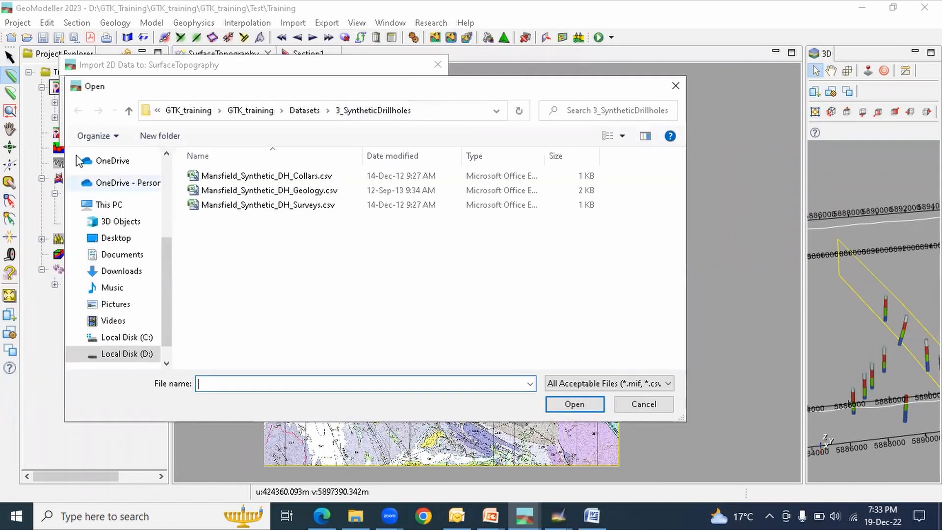
left_click(130, 111)
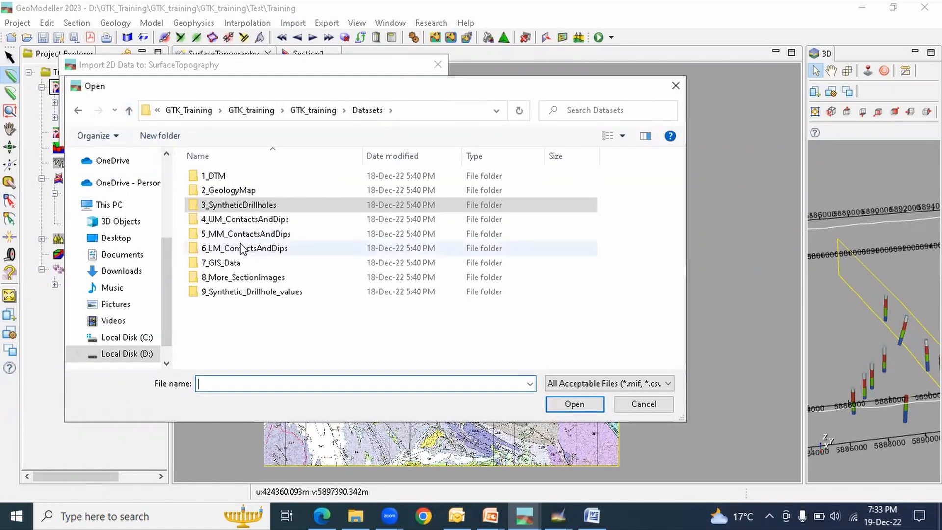
double_click(251, 221)
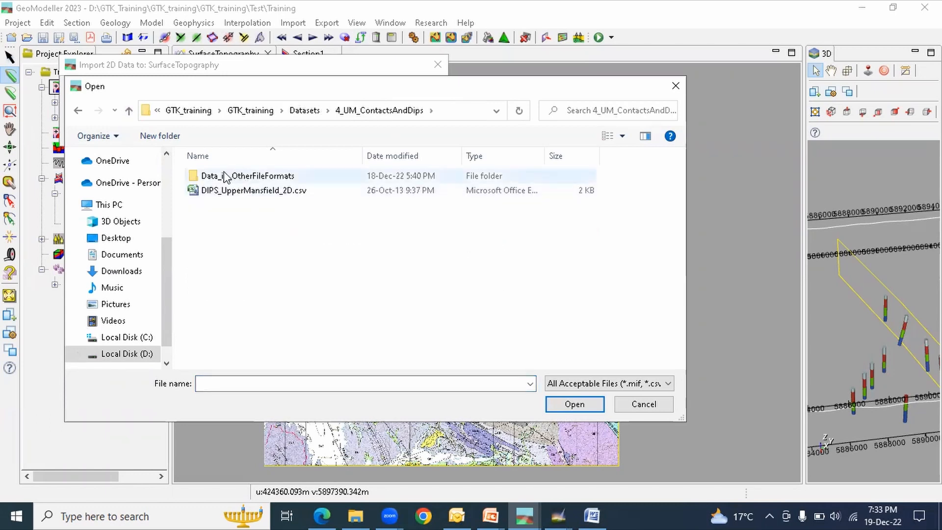
double_click(253, 177)
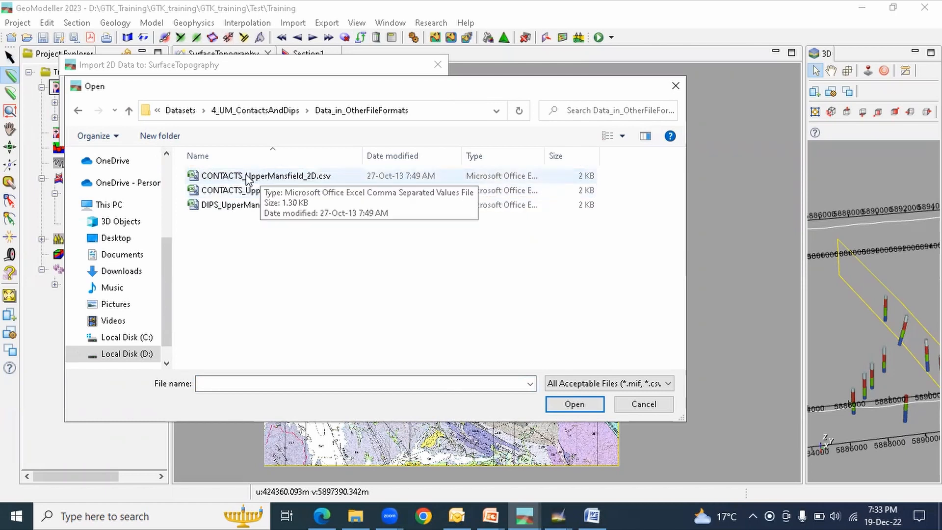
left_click(282, 179)
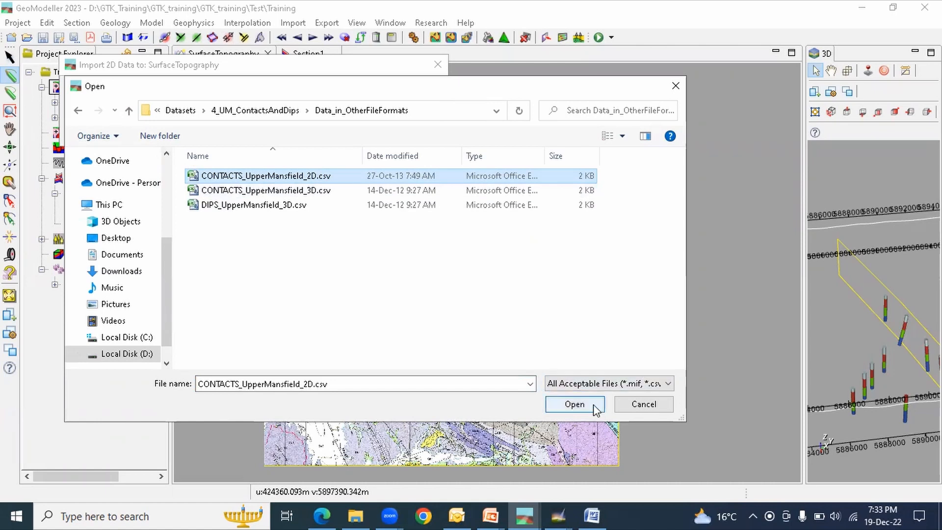
left_click(574, 403)
left_click(452, 239)
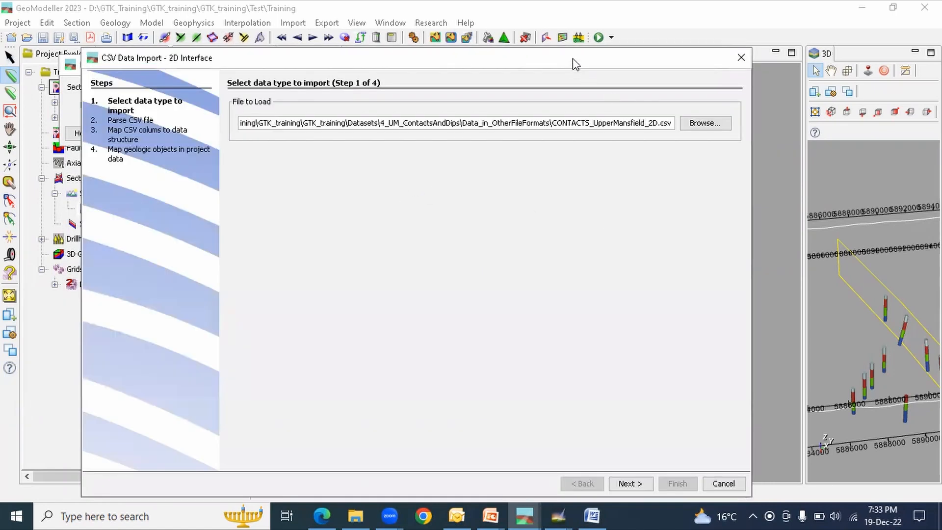
Import the contacts from CONTACTS_UpperMansfield_2D.csv into SurfaceTopography, with Geology as the source column for the formation.
left_click(642, 461)
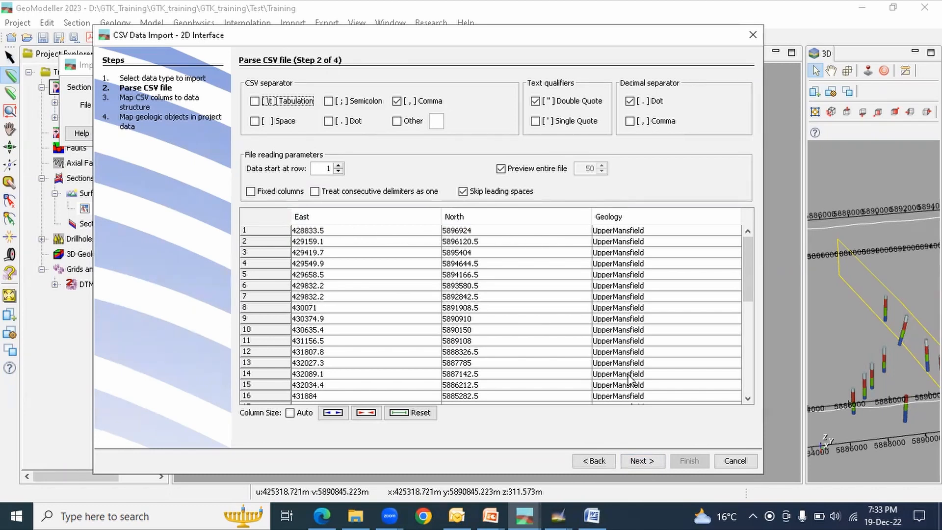
left_click(647, 463)
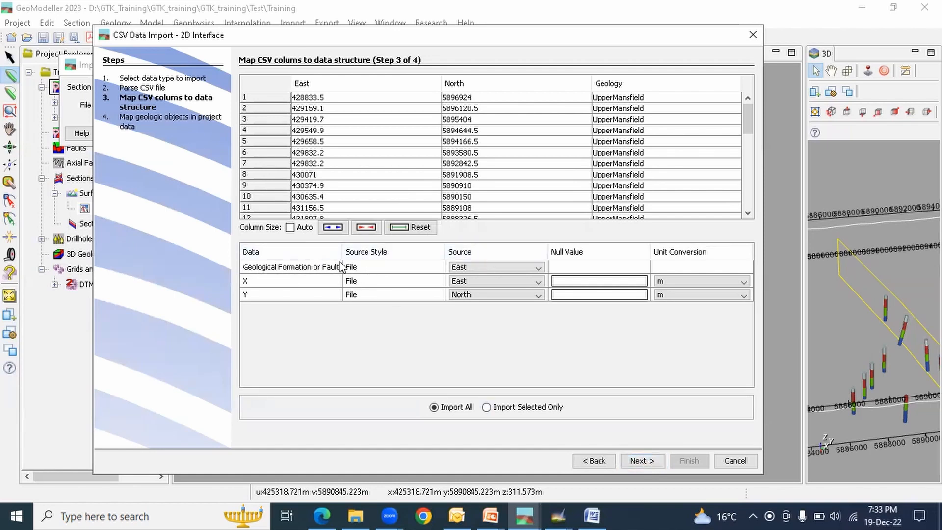
left_click(478, 269)
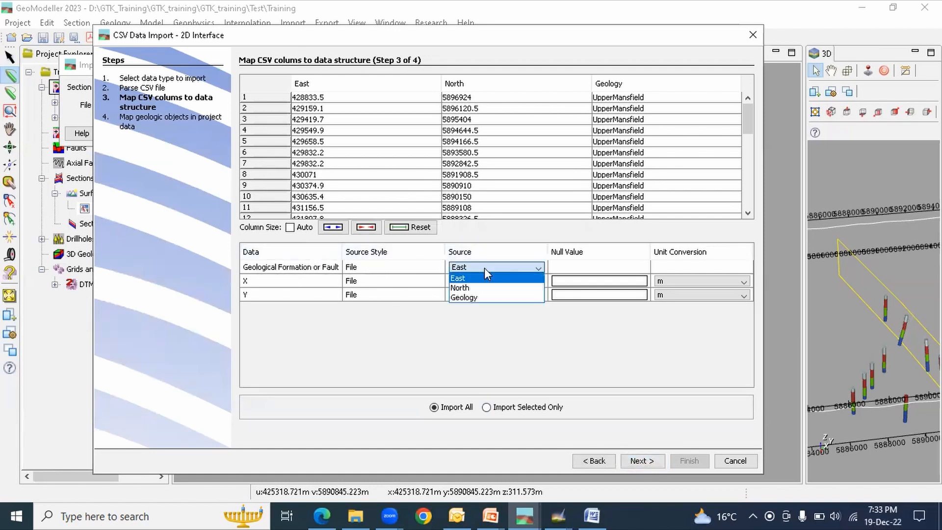
left_click(479, 301)
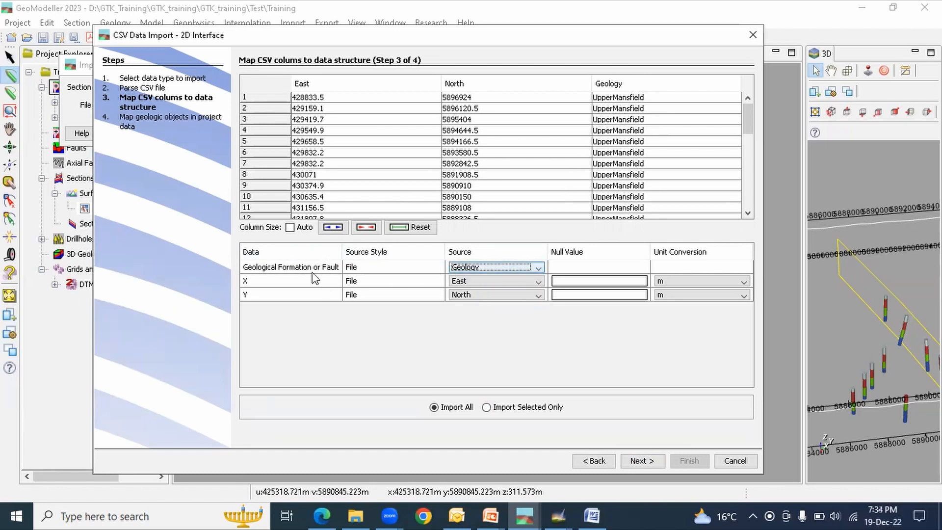
left_click(645, 460)
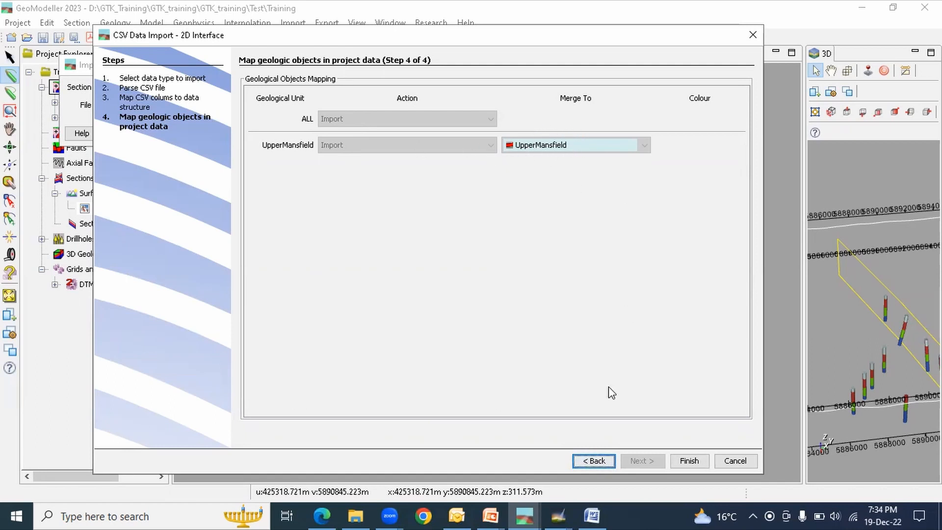
left_click(689, 461)
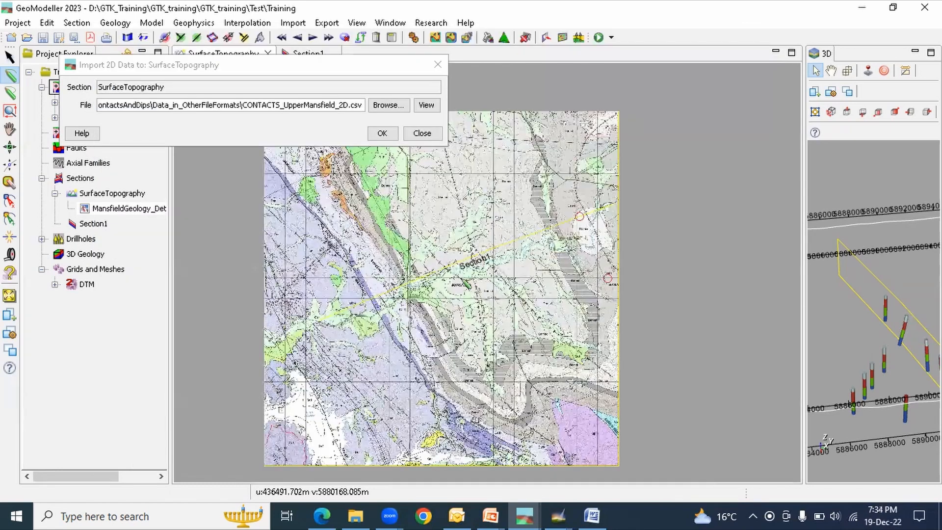
left_click(382, 133)
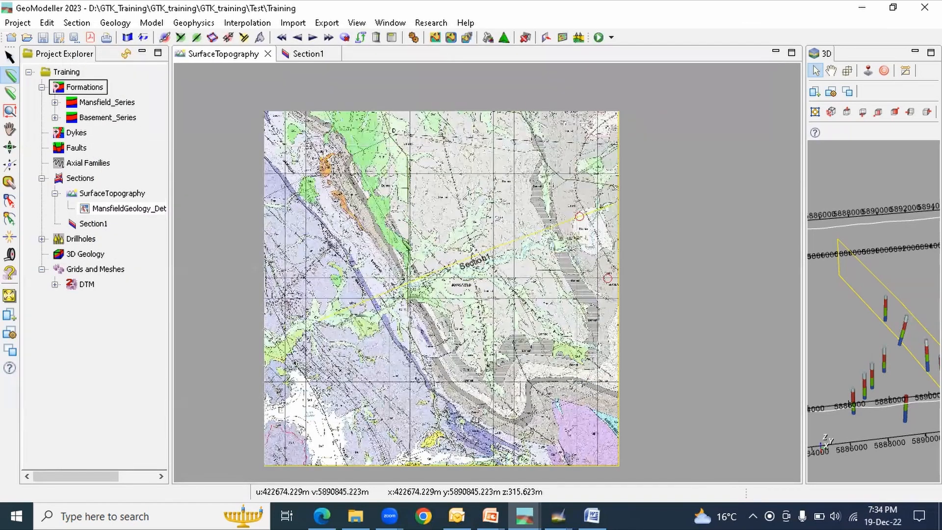
Set the line width of the UpperMansfield formation to 4 in its appearance settings.
left_click(10, 58)
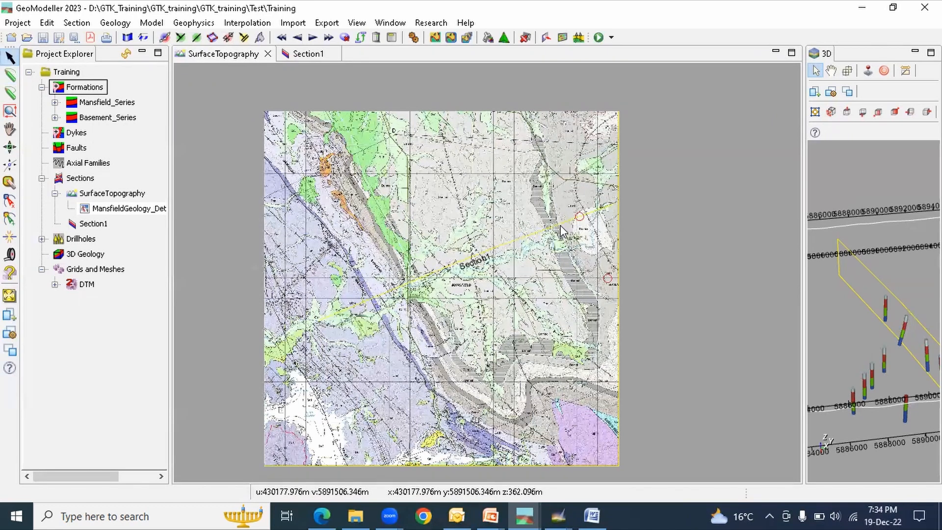
right_click(378, 204)
left_click(430, 308)
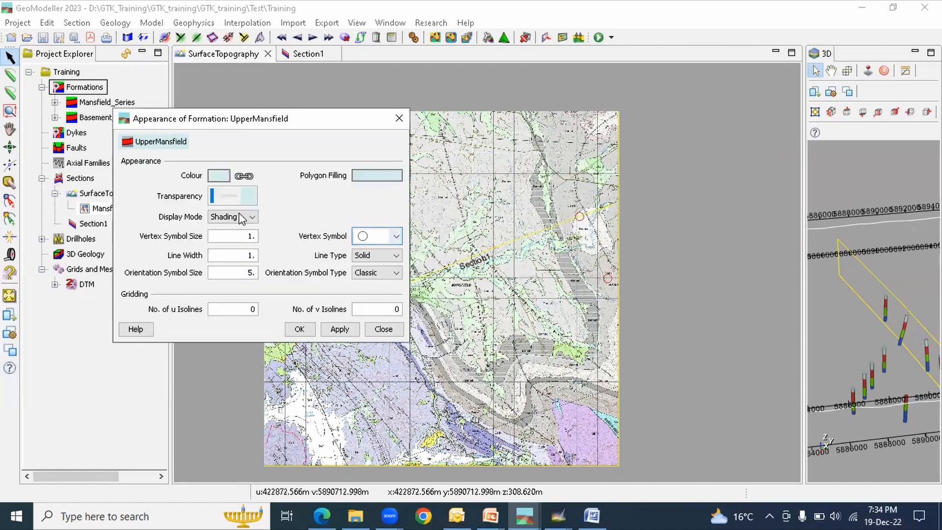
left_click_drag(232, 251, 262, 260)
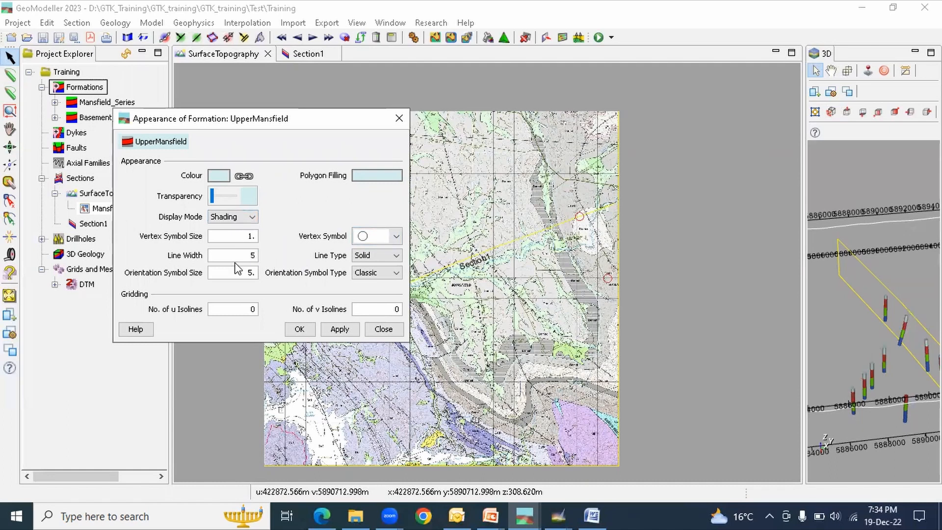
left_click(300, 329)
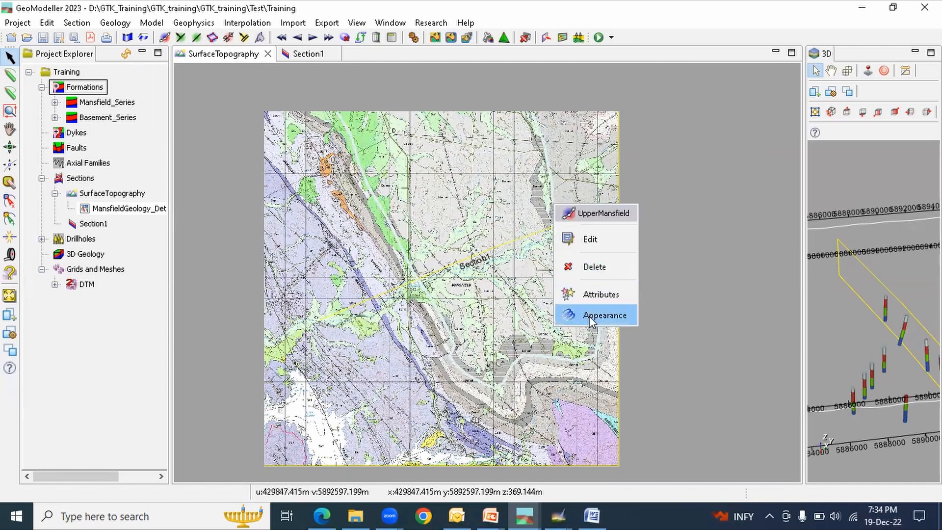
Change the display colour of the UpperMansfield formation to light green.
left_click(604, 315)
left_click(129, 86)
left_click(200, 205)
left_click(178, 375)
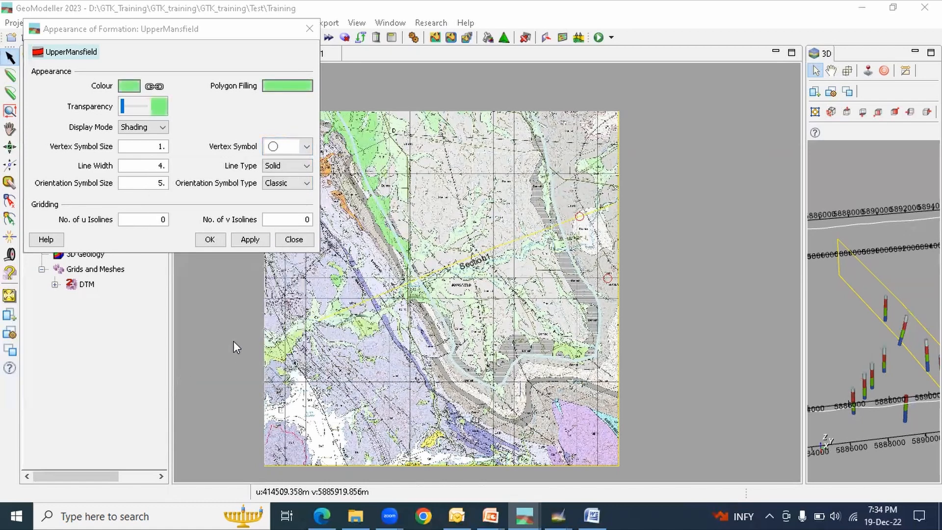
left_click(210, 240)
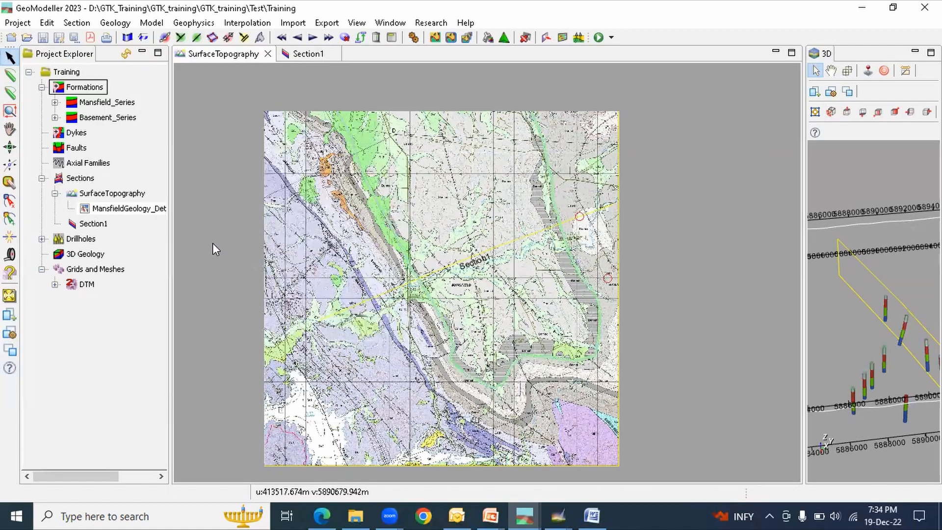
Change the display colour of the UpperMansfield formation to light yellow.
right_click(387, 213)
left_click(426, 316)
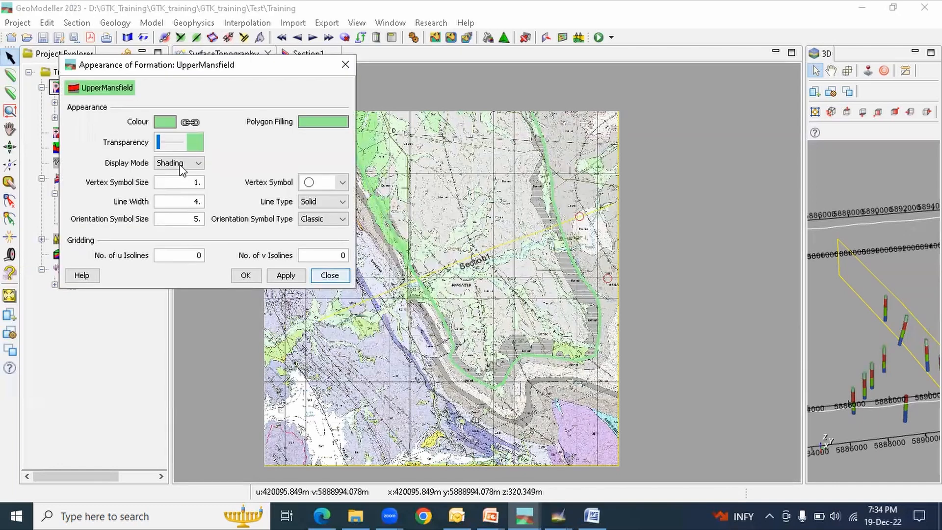
left_click(165, 121)
left_click(182, 204)
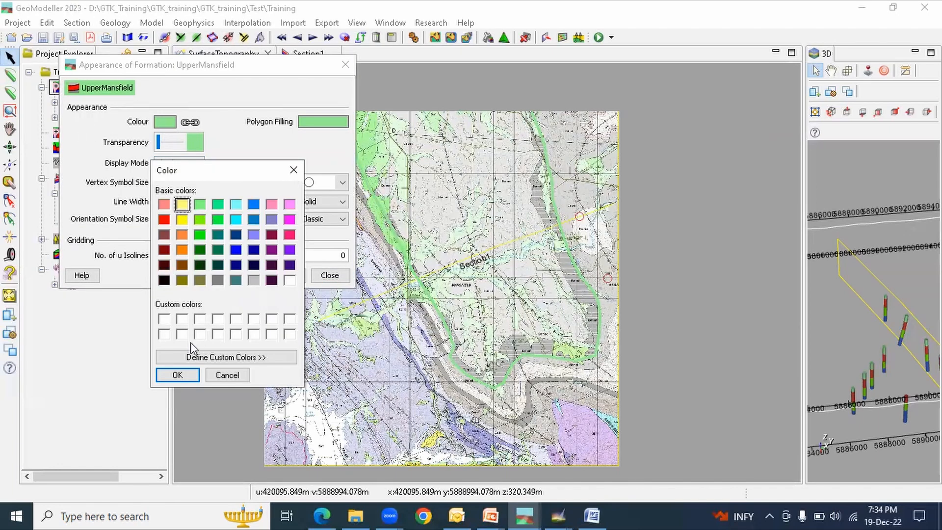
left_click(178, 375)
left_click(243, 277)
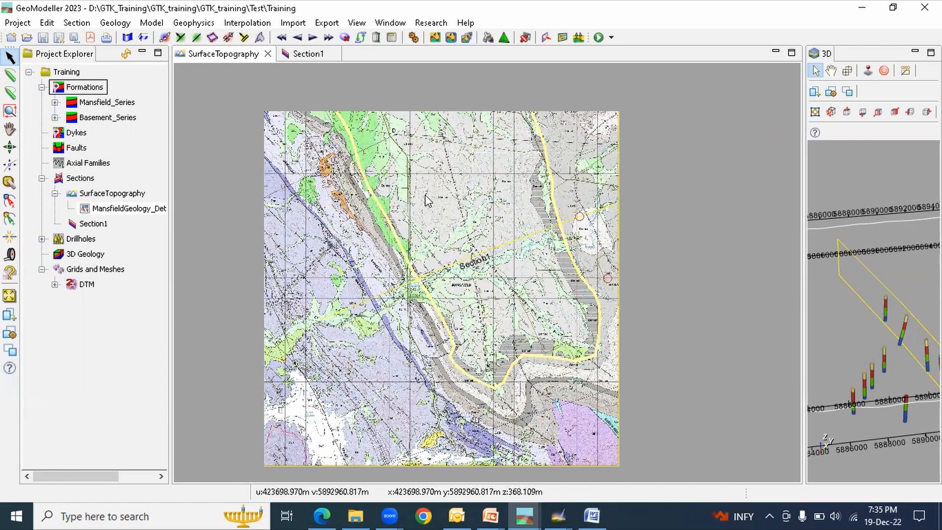
Examine the UpperMansfield contact line and the dip symbols on the geology map around the Damsd areas.
scroll(425, 197, "up", 1)
scroll(430, 238, "up", 3)
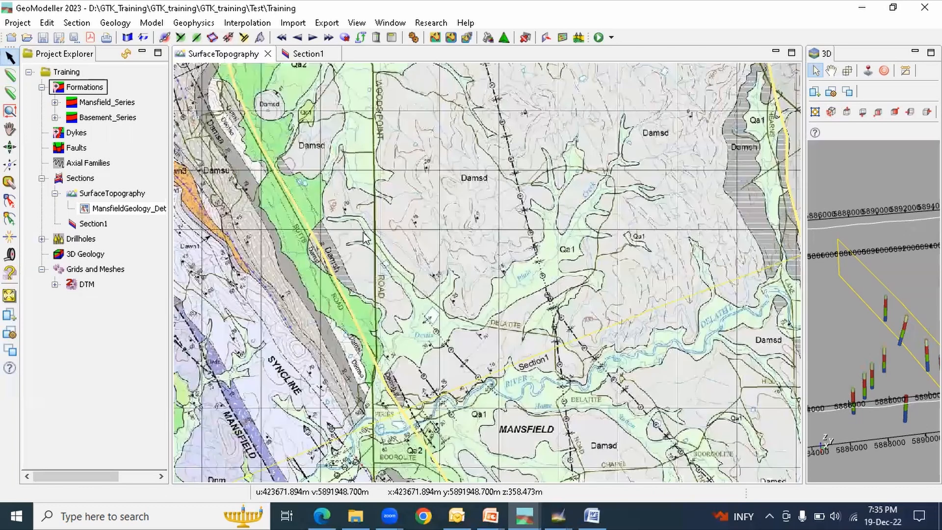
scroll(431, 244, "up", 1)
scroll(420, 246, "down", 1)
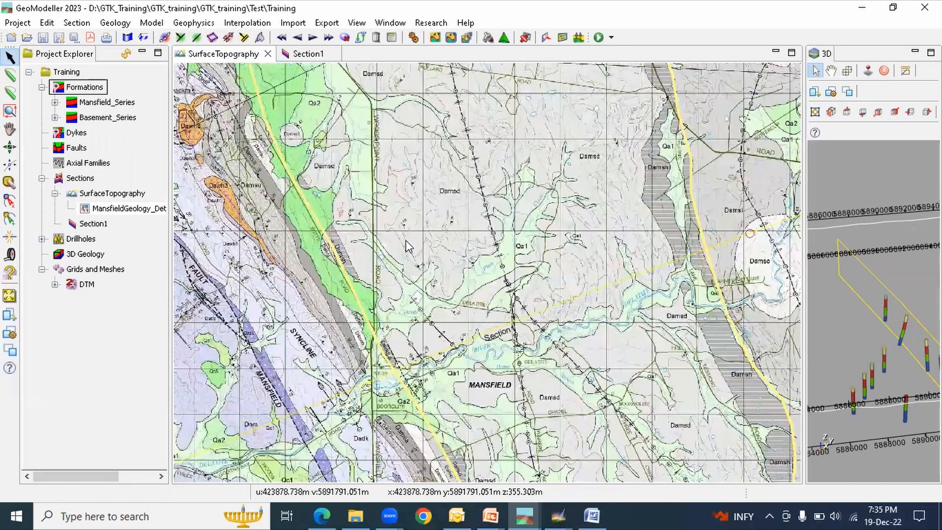
scroll(408, 242, "up", 1)
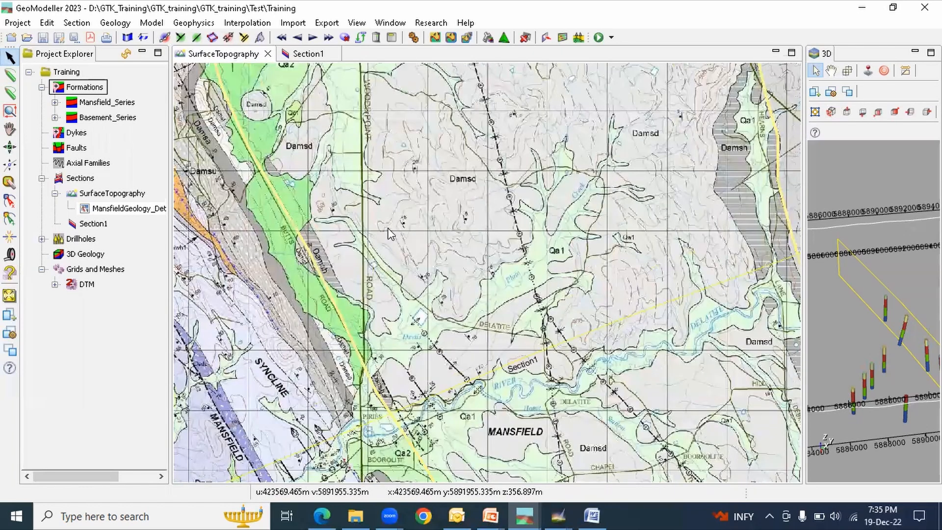
scroll(390, 230, "up", 1)
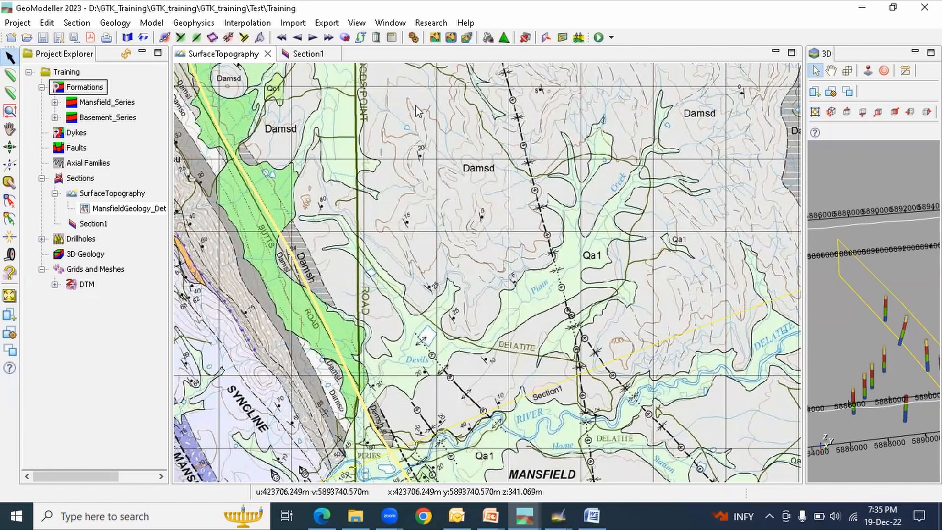
Start a 2D orientations CSV import and load DIPS_UpperMansfield_2D.csv from the 4_UM_ContactsAndDips folder.
left_click(293, 23)
mouse_move(405, 58)
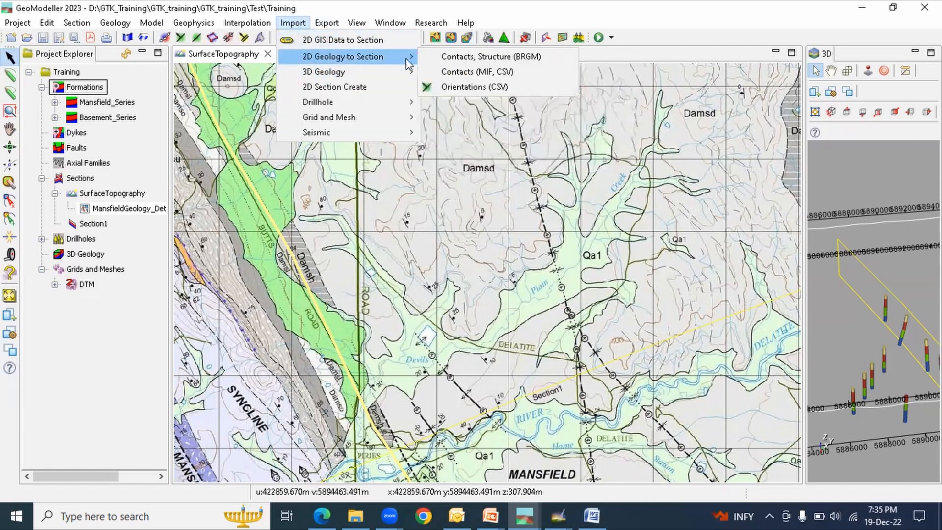
left_click(472, 86)
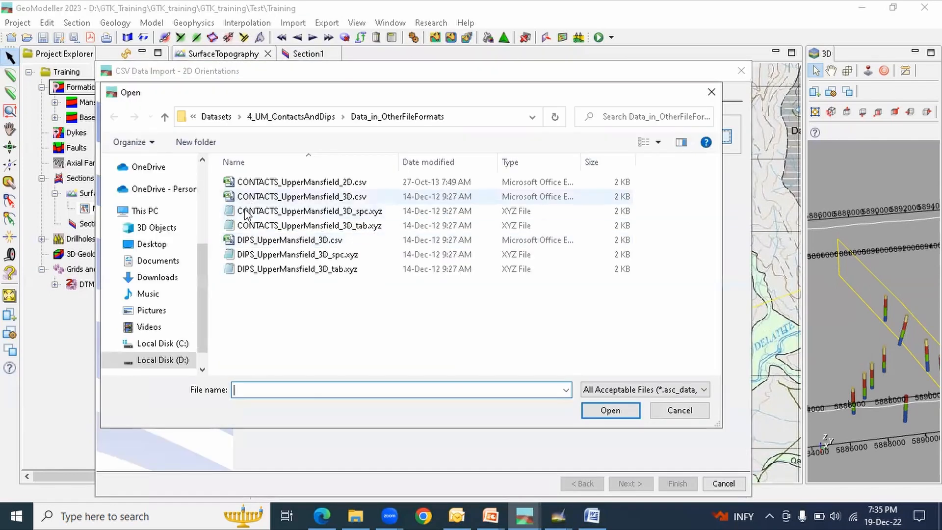
left_click(165, 117)
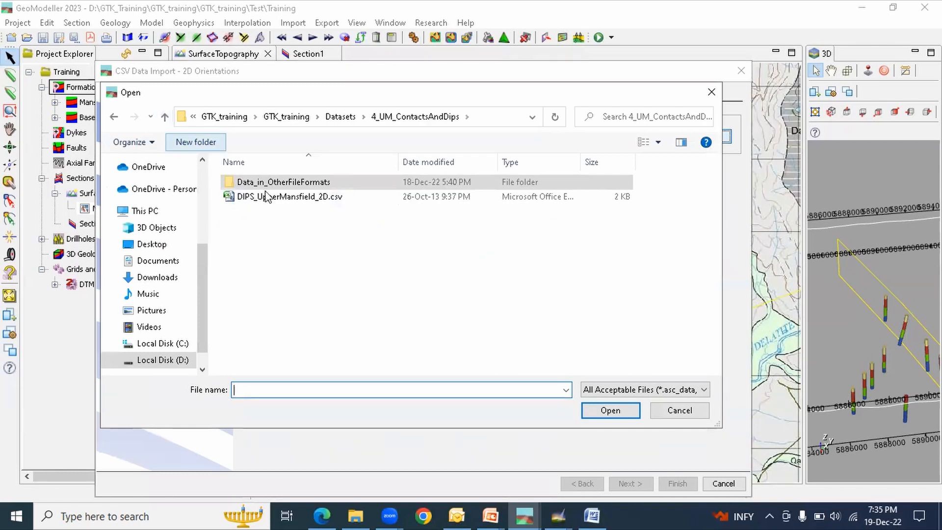
left_click(318, 197)
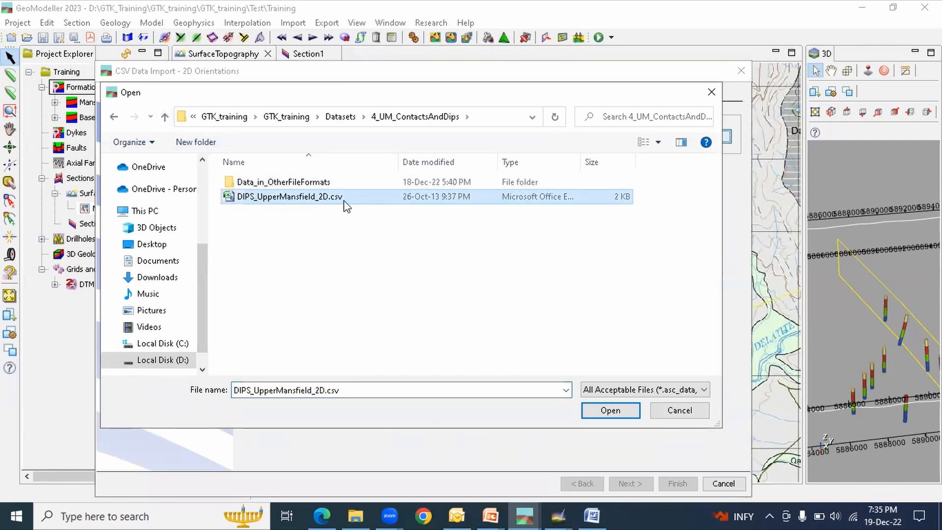
left_click(610, 412)
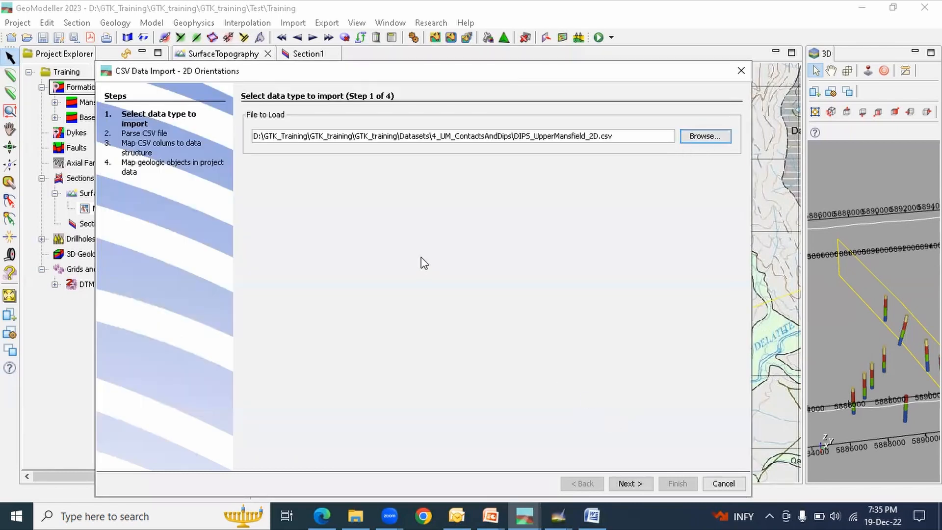
Map the formation to the Geology column, keep all rows merged to UpperMansfield, and finish the orientation import.
left_click(633, 483)
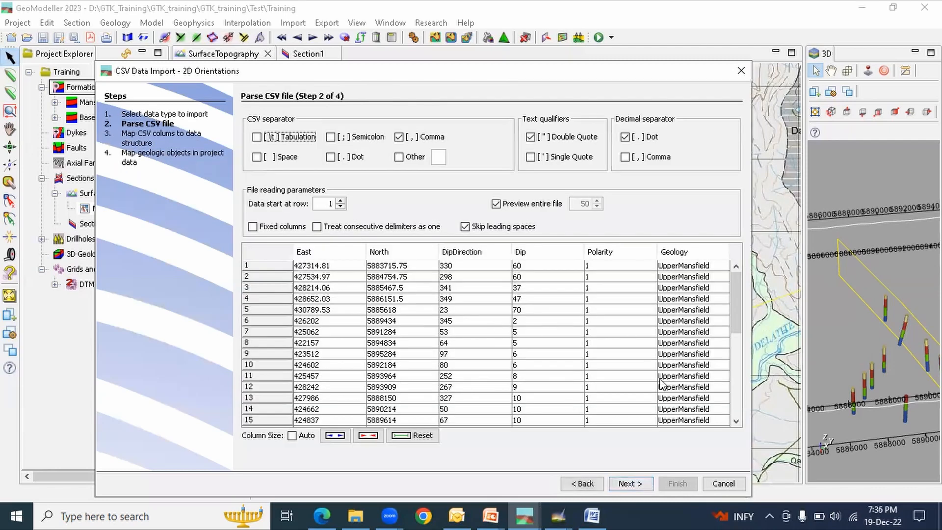
left_click(626, 484)
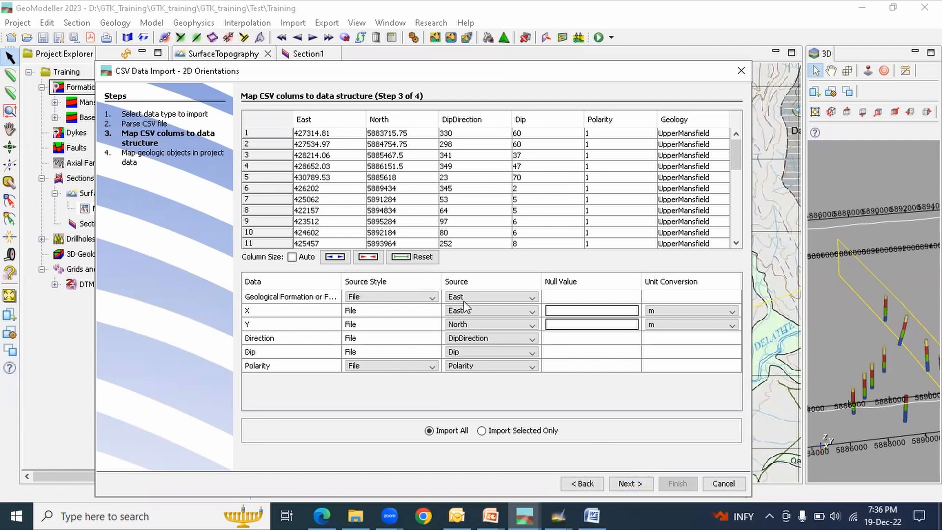
left_click(476, 298)
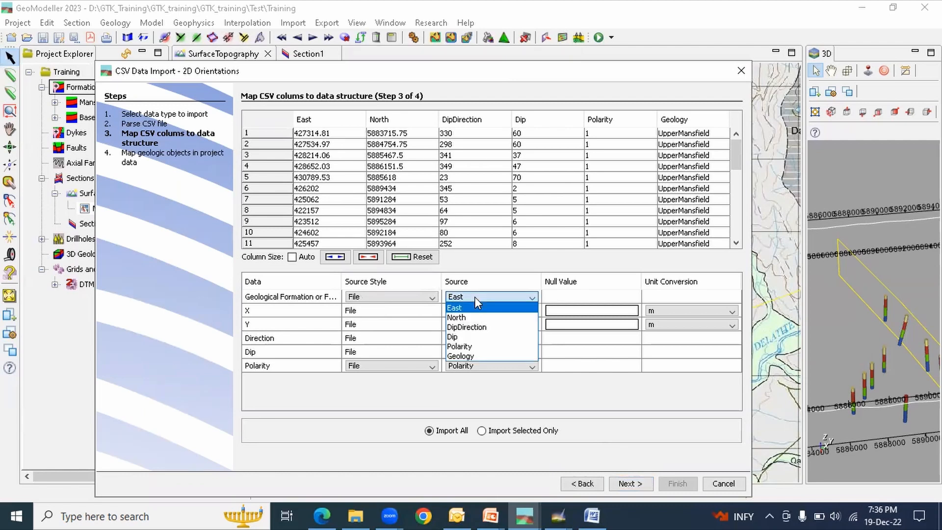
left_click(471, 357)
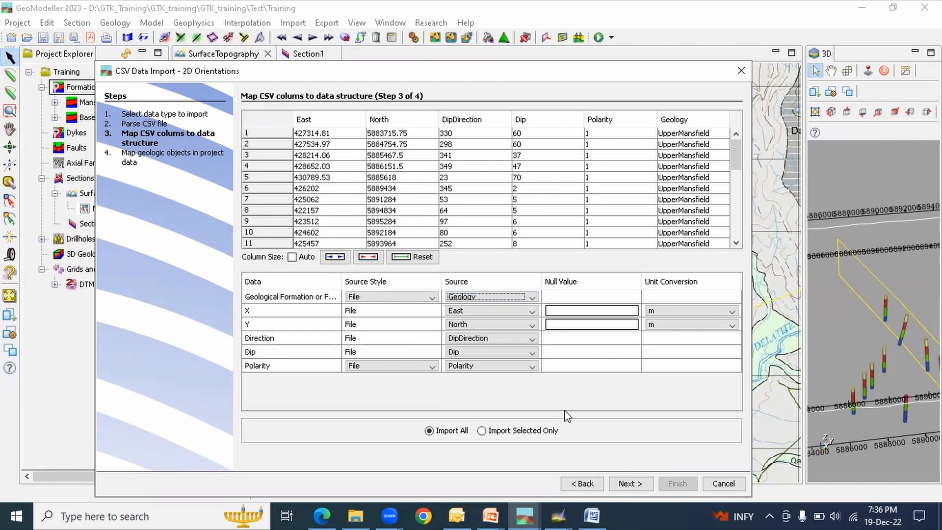
left_click(630, 483)
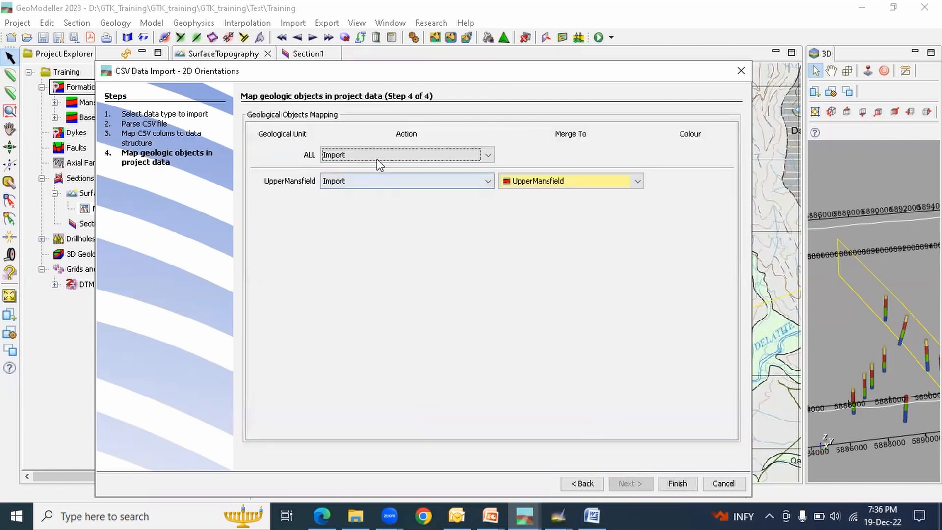
left_click(677, 484)
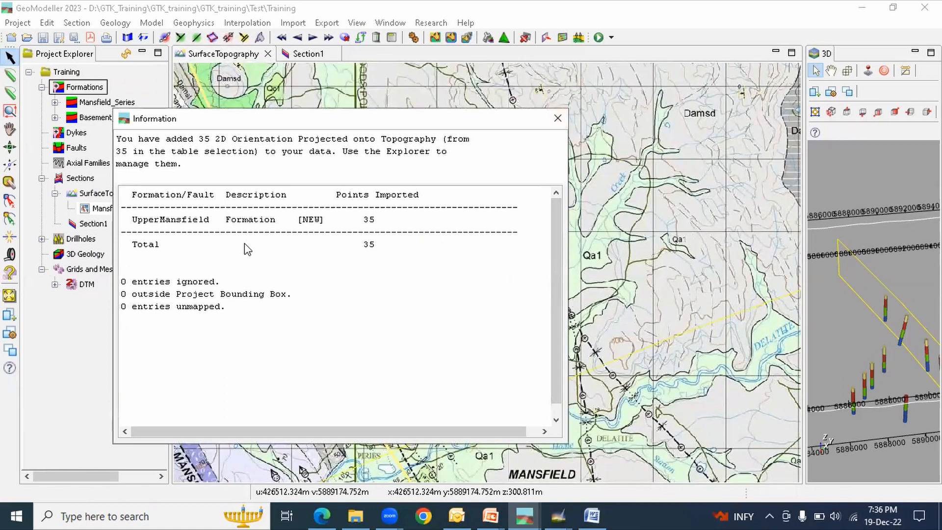
left_click(558, 118)
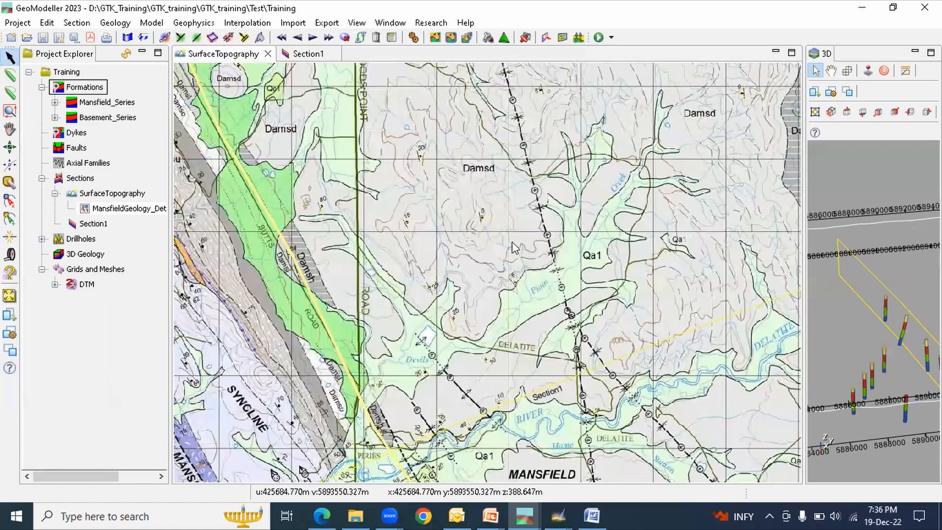
Examine the imported UpperMansfield orientation points against the dip symbols on the geology map.
scroll(535, 103, "up", 2)
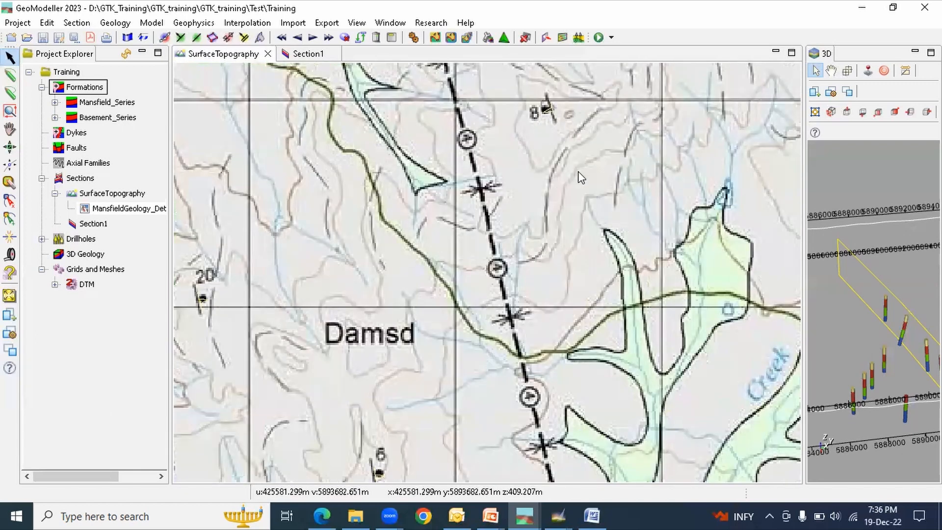
scroll(582, 177, "down", 1)
scroll(467, 242, "down", 3)
scroll(431, 224, "up", 2)
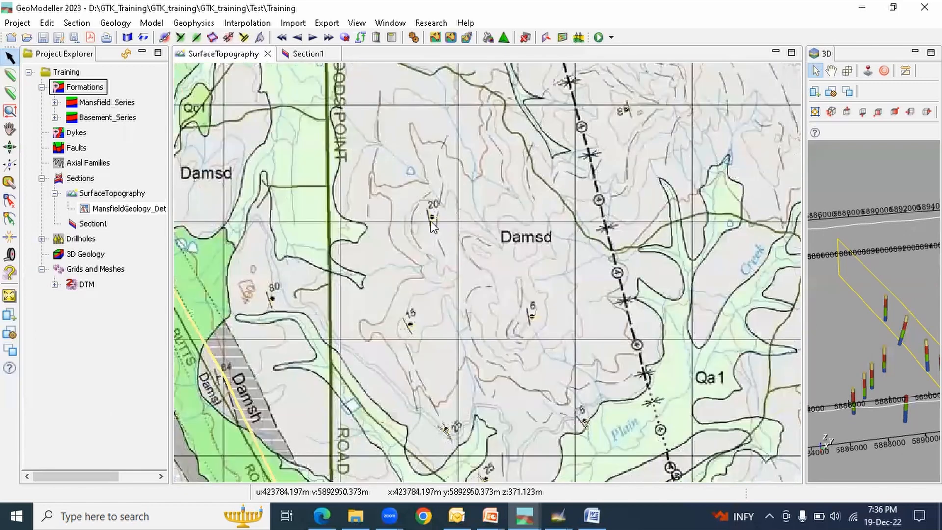
scroll(442, 223, "down", 2)
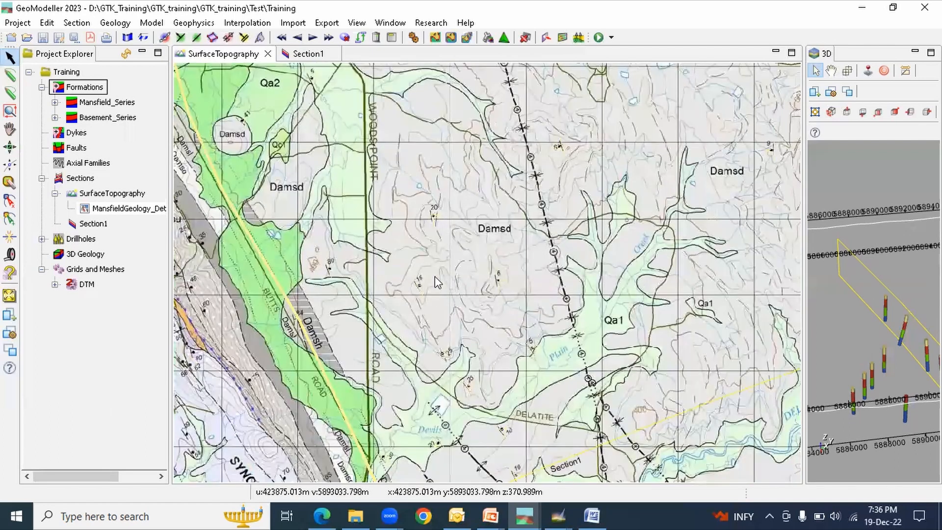
Compute the model from Mansfield_Series, taking all sections and all drillholes into account.
scroll(428, 260, "up", 1)
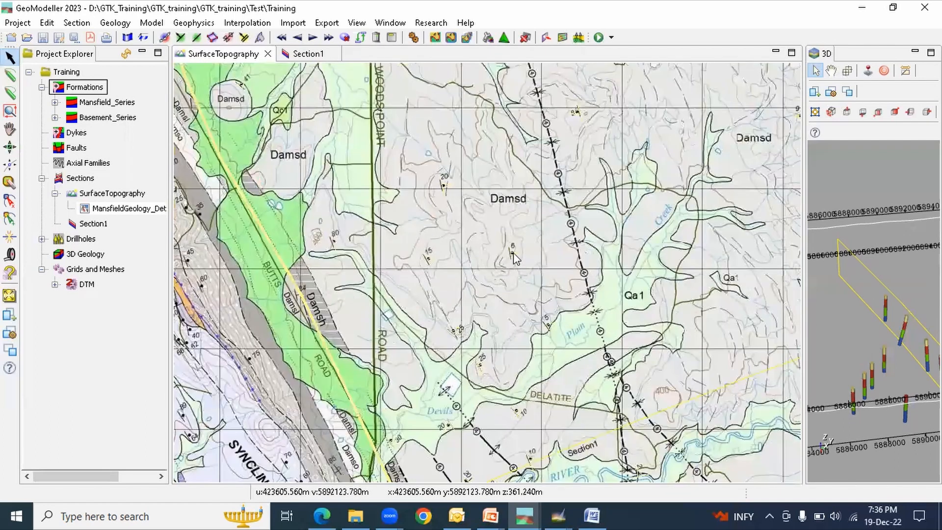
scroll(514, 255, "up", 2)
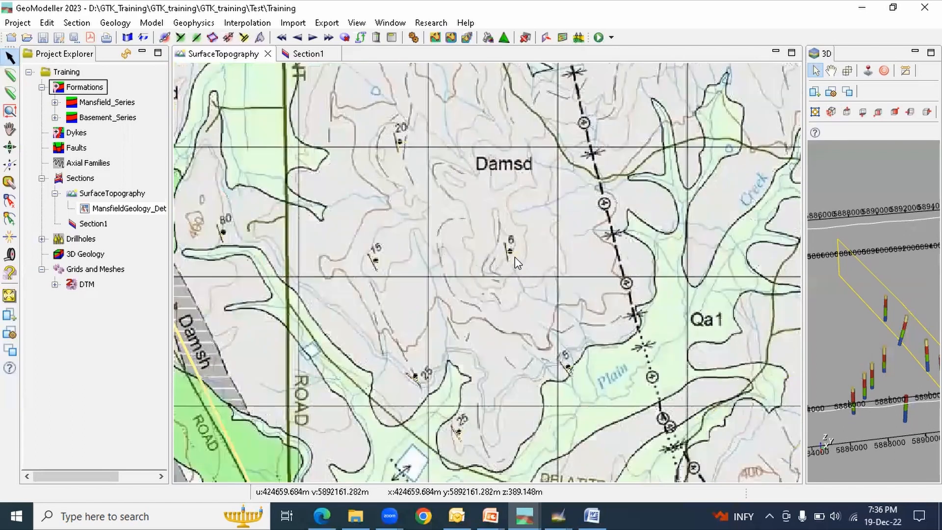
scroll(469, 209, "down", 10)
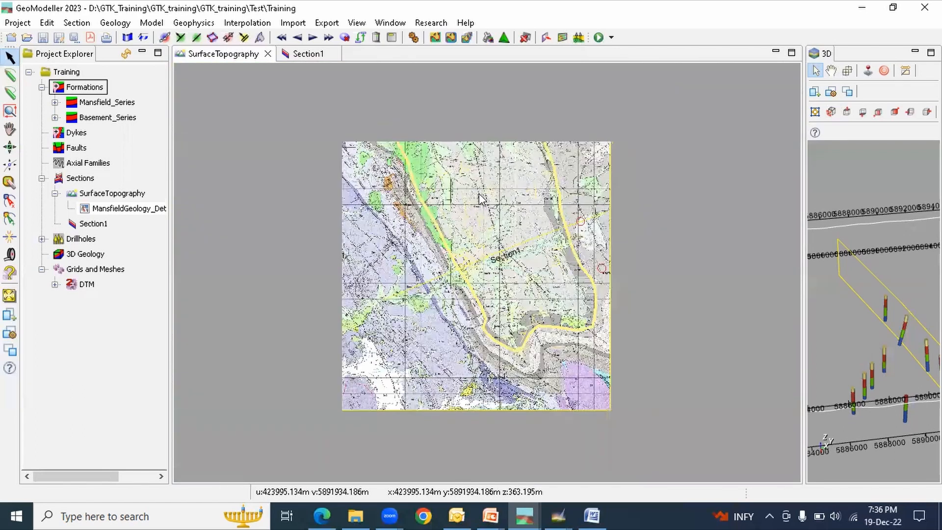
scroll(479, 199, "up", 1)
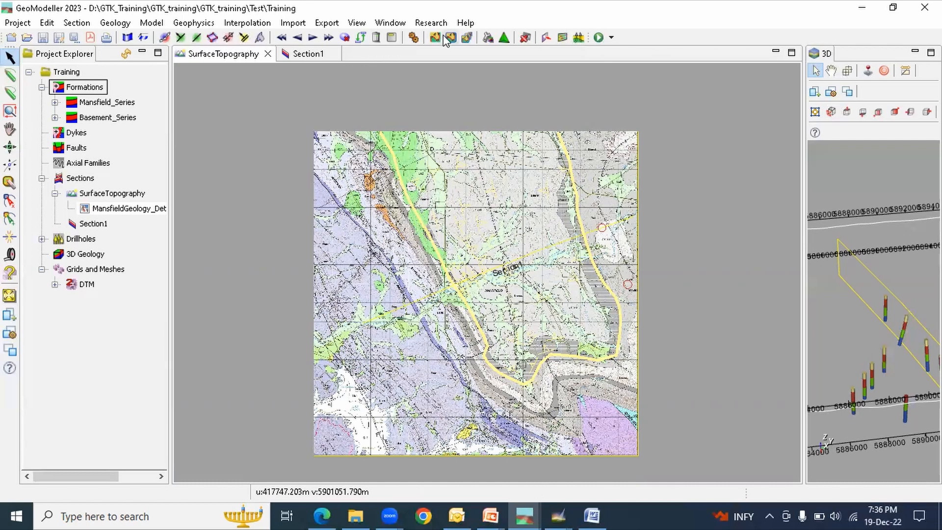
left_click(413, 37)
left_click(80, 221)
left_click(497, 226)
left_click(747, 222)
left_click(750, 237)
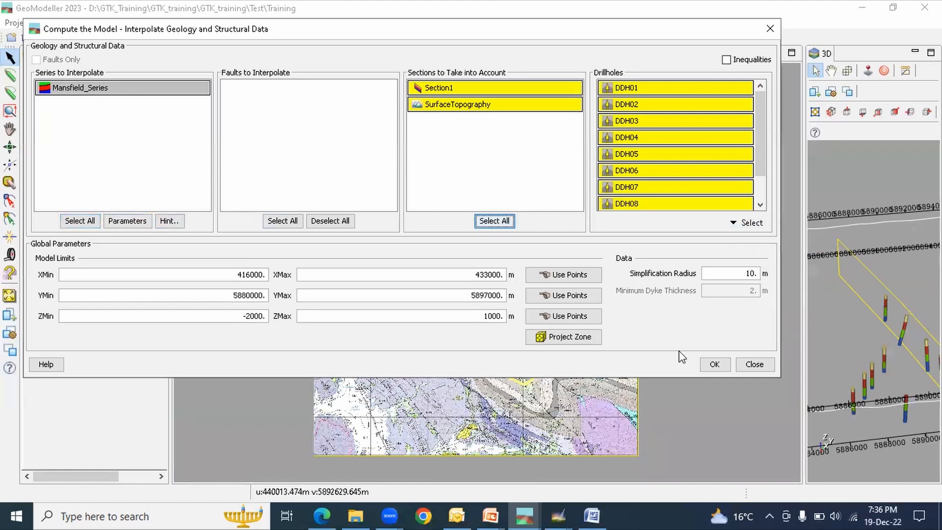
left_click(714, 364)
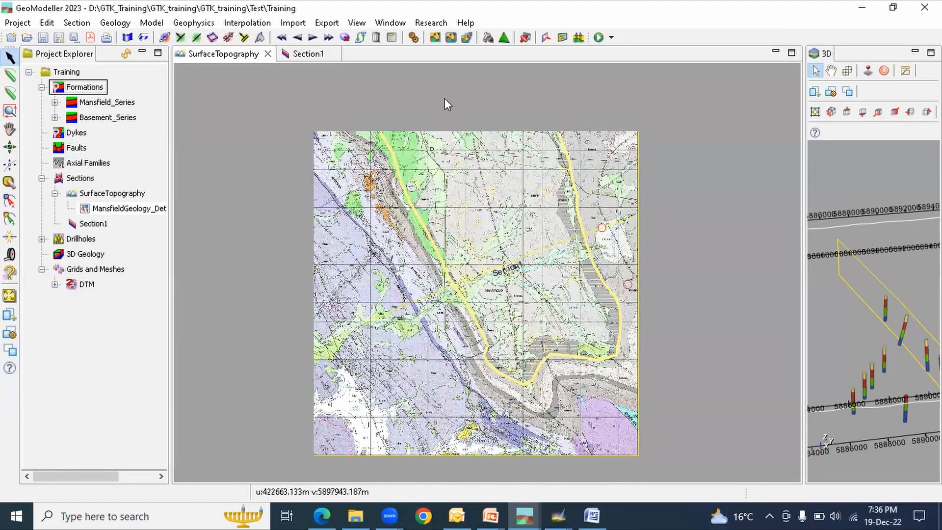
left_click(434, 37)
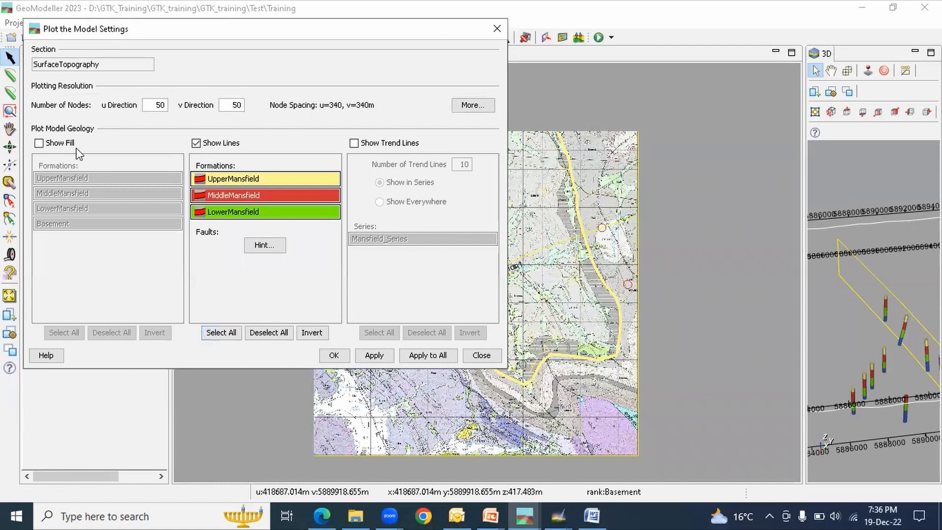
left_click(39, 144)
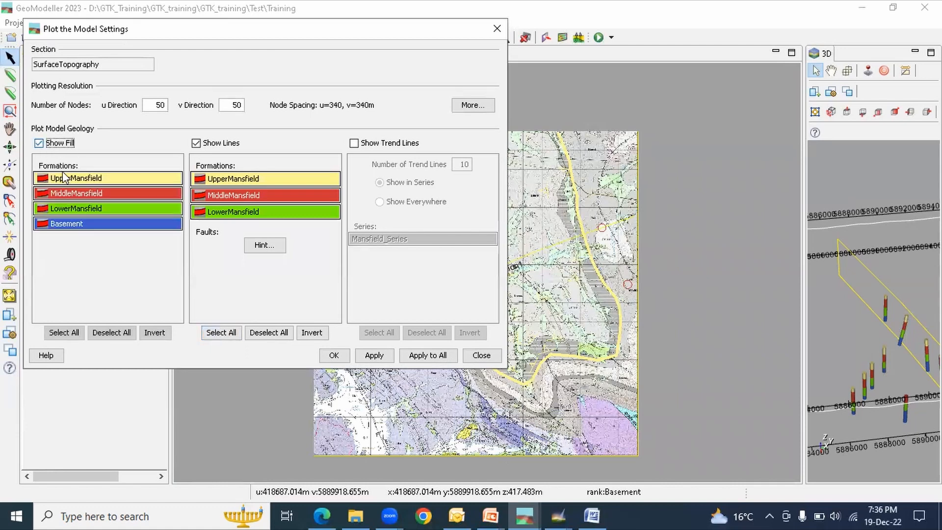
left_click(495, 30)
left_click(413, 38)
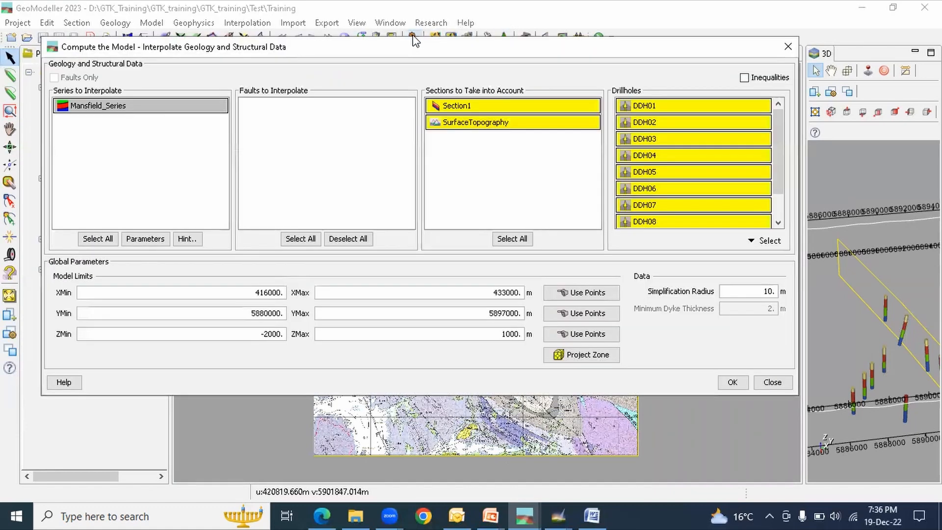
left_click(787, 47)
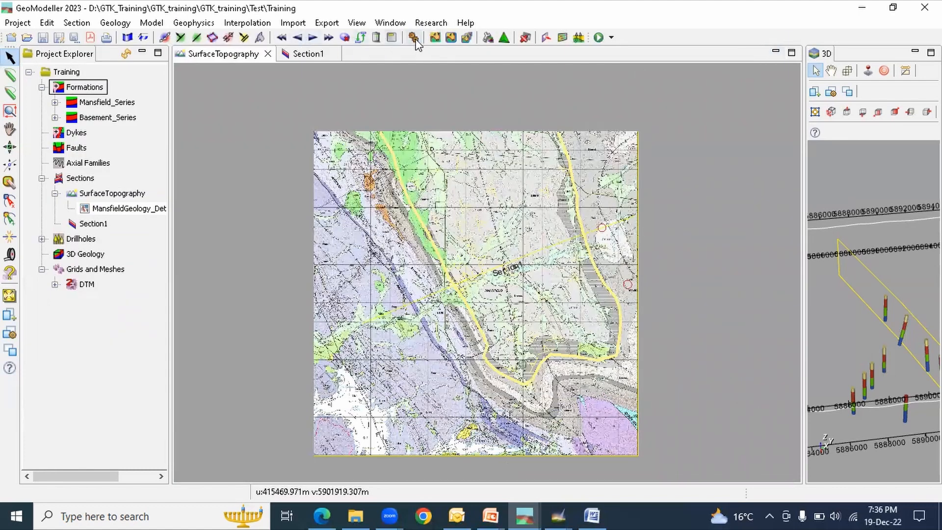
Reopen the model computation settings and clear the drillhole selection.
left_click(152, 22)
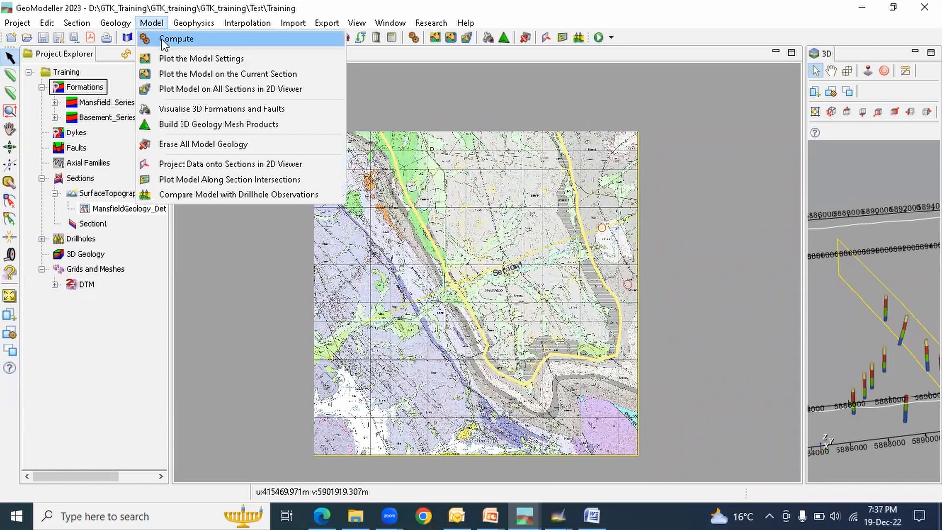
left_click(178, 40)
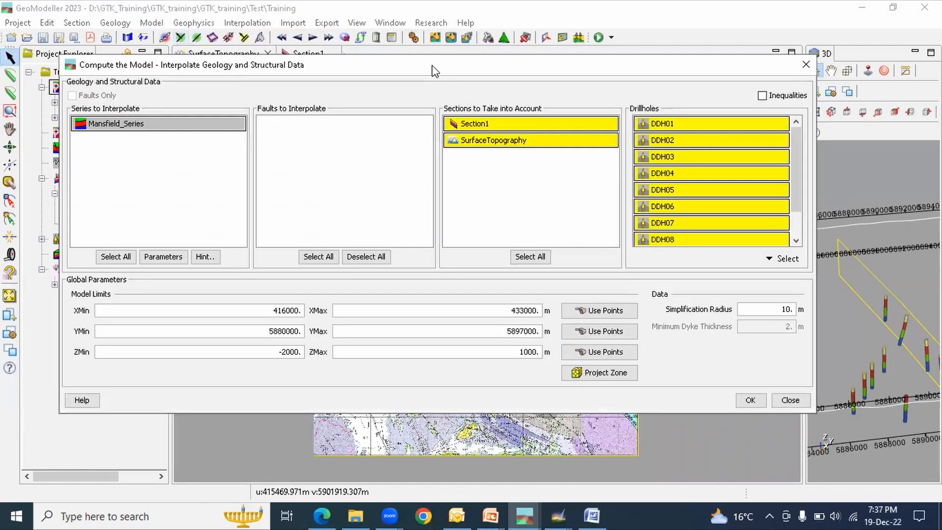
left_click_drag(432, 70, 453, 88)
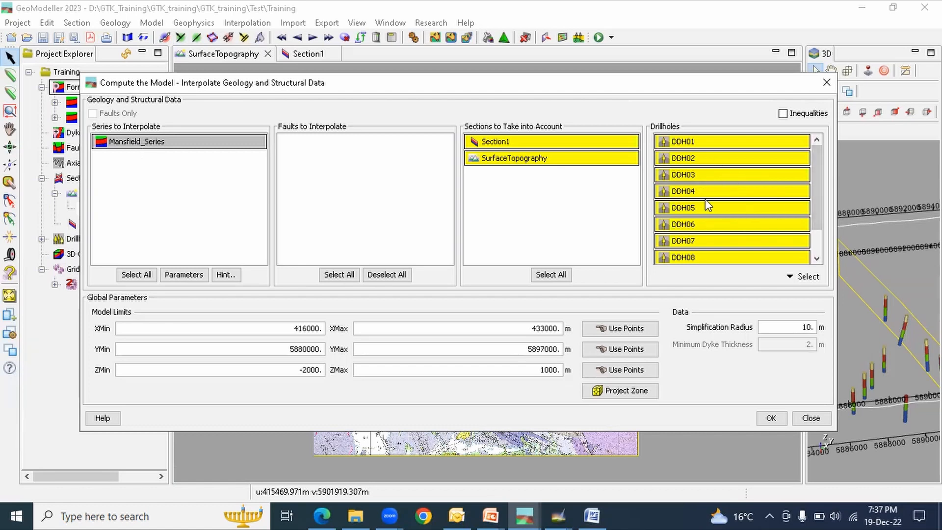
left_click(798, 277)
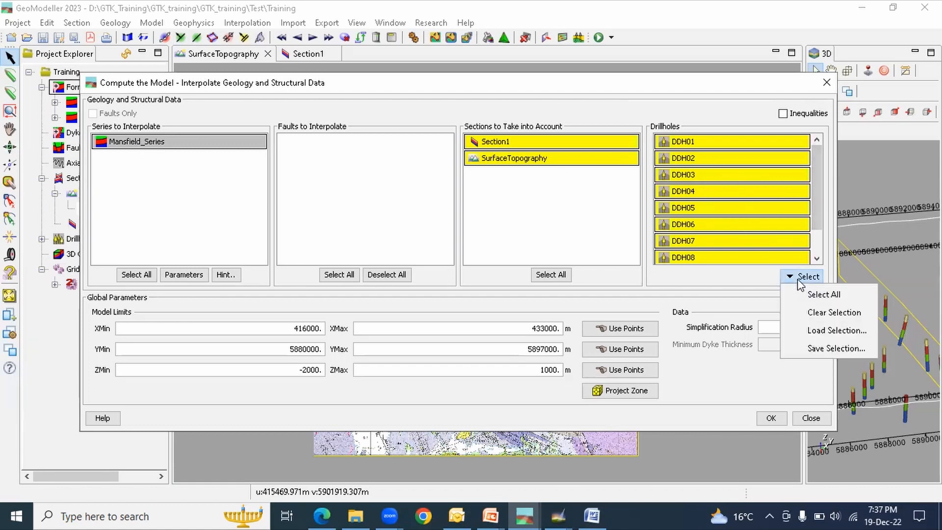
left_click(814, 314)
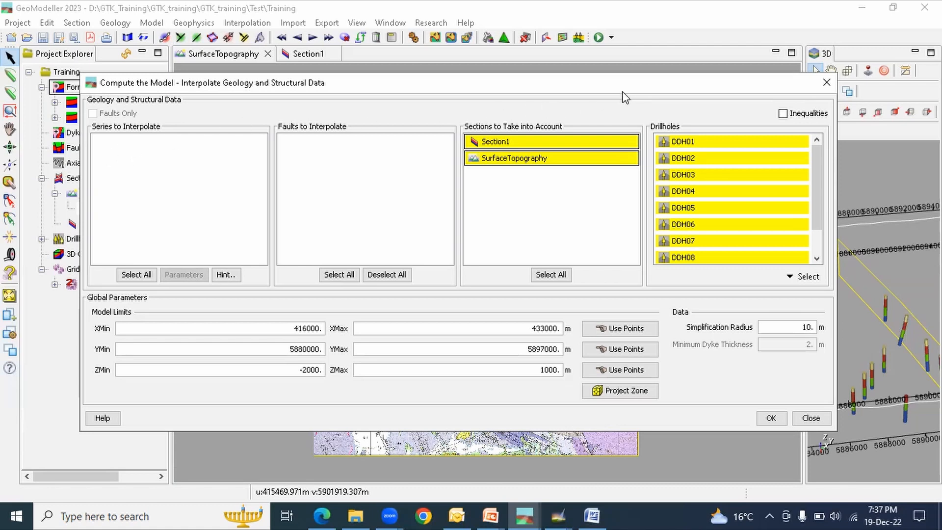
Expand Mansfield_Series in the project tree to review the formations it contains.
left_click_drag(566, 91, 834, 250)
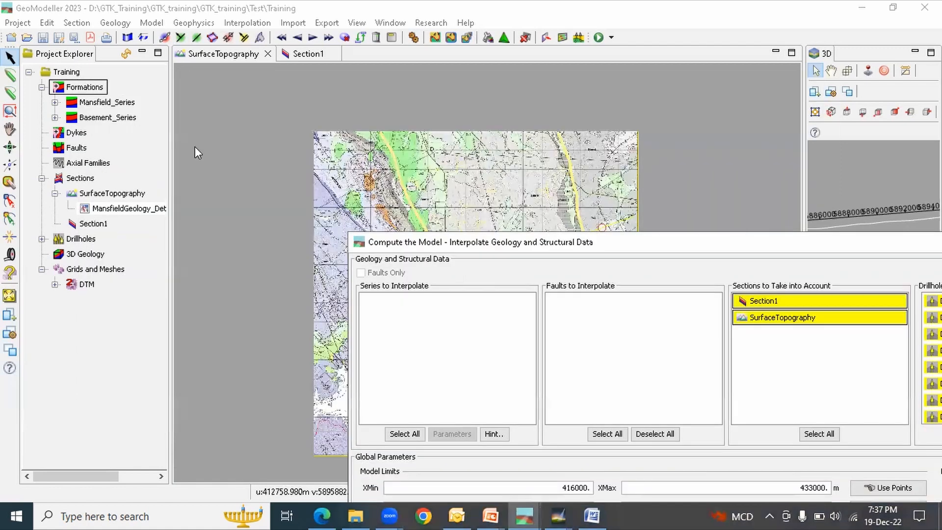
left_click(55, 102)
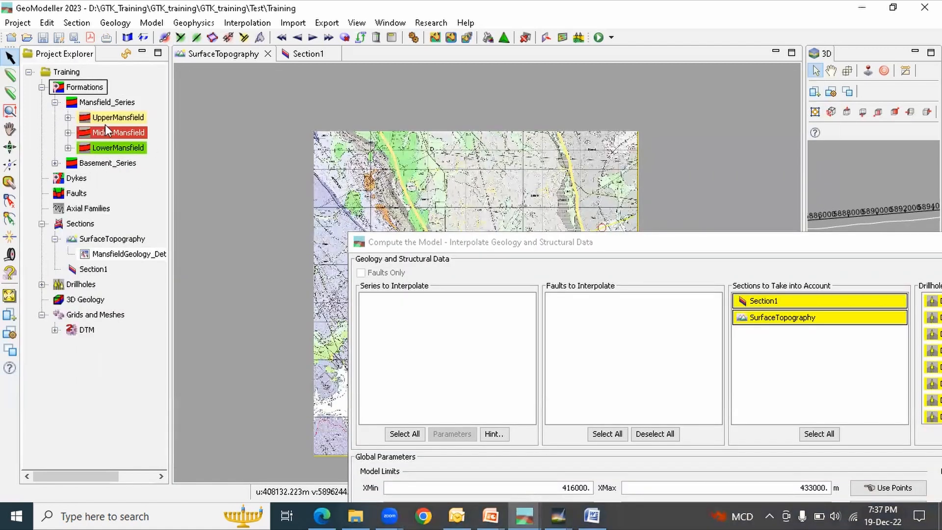
left_click(109, 148)
left_click(602, 245)
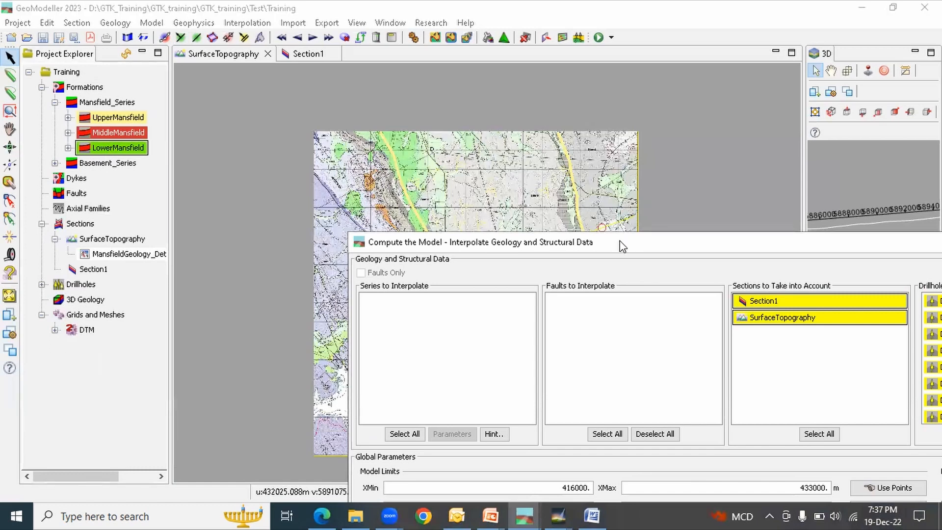
left_click_drag(622, 247, 351, 112)
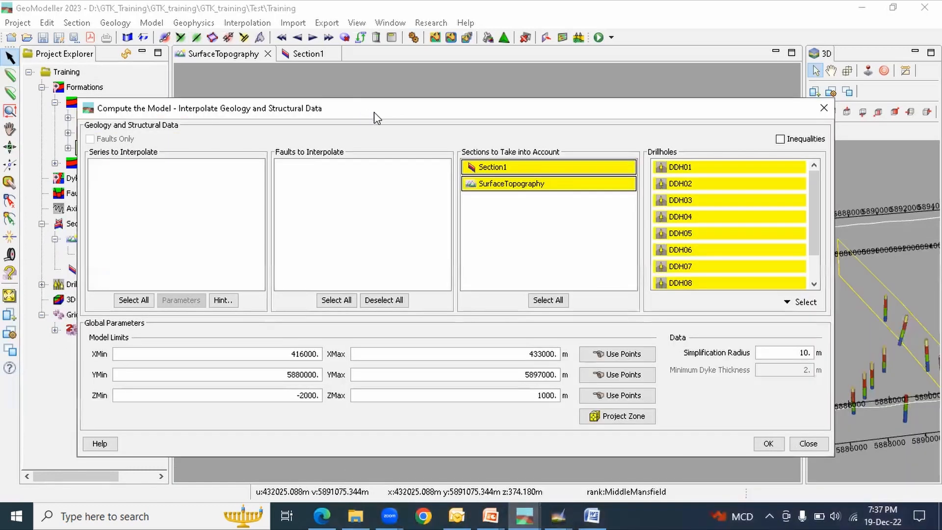
Include Mansfield_Series, both Section1 and SurfaceTopography, and all drillholes in the interpolation, and compute the model.
left_click(803, 301)
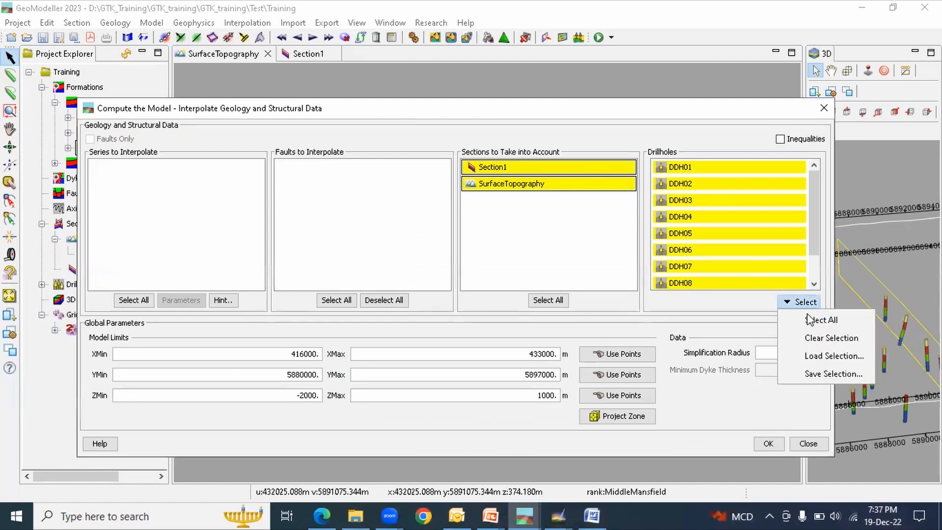
left_click(816, 317)
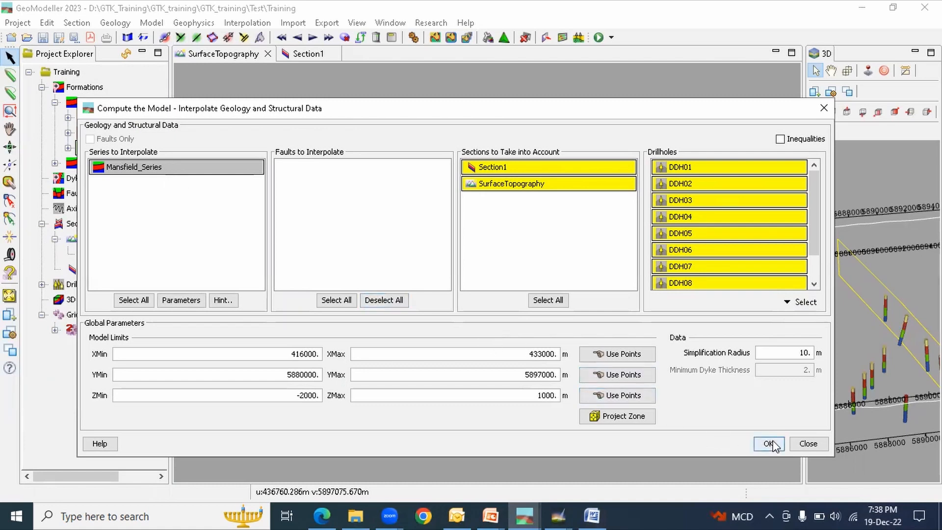
left_click(133, 300)
left_click(548, 300)
left_click(786, 302)
left_click(817, 320)
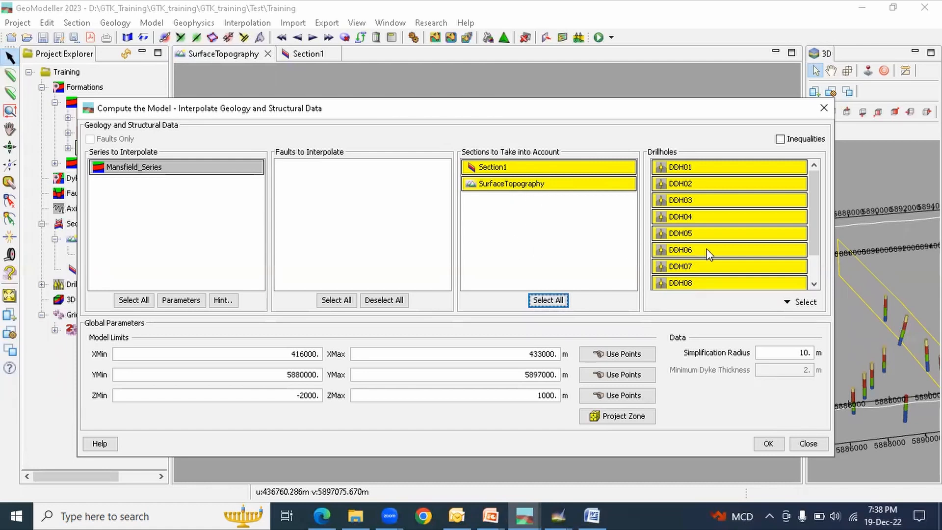
scroll(702, 196, "down", 3)
scroll(726, 252, "up", 3)
left_click(768, 444)
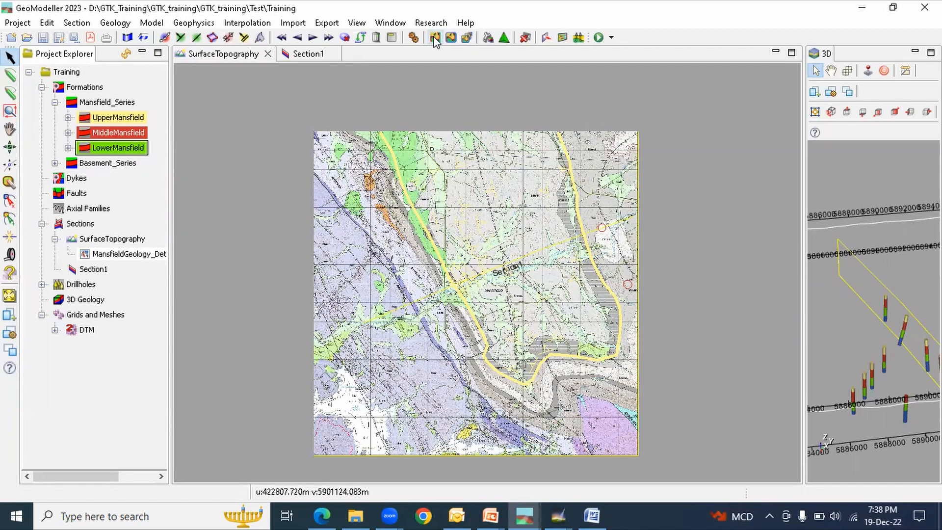
Plot the computed model on SurfaceTopography with fill and lines for all listed formations, without trend lines.
left_click(434, 36)
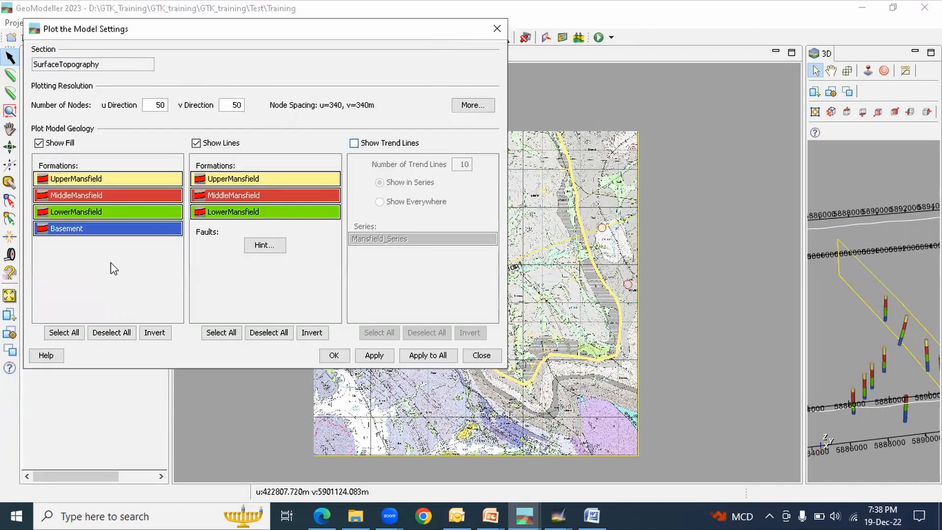
left_click(333, 357)
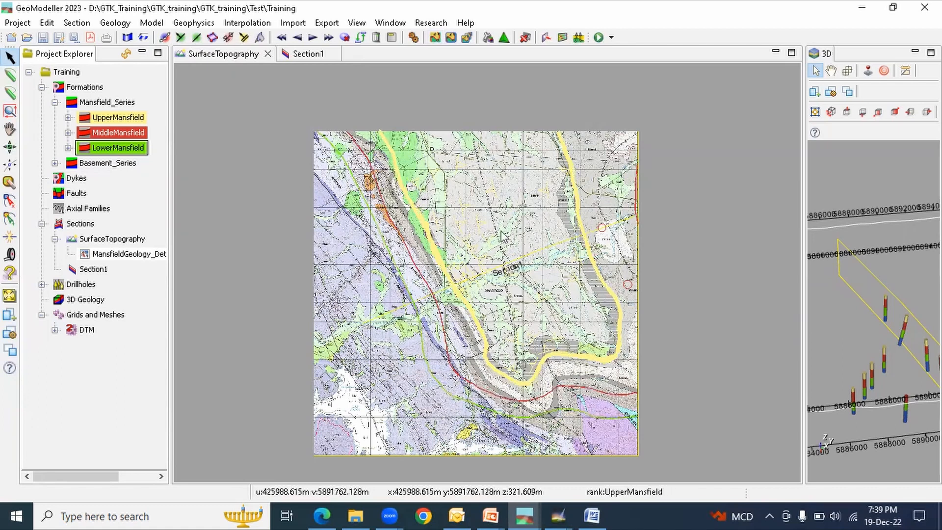
scroll(481, 309, "up", 1)
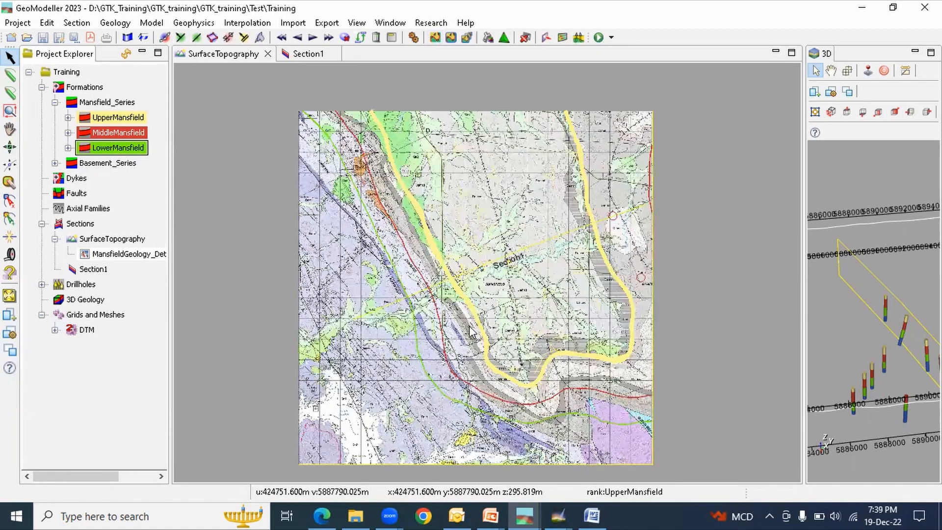
scroll(465, 323, "up", 1)
scroll(200, 251, "down", 1)
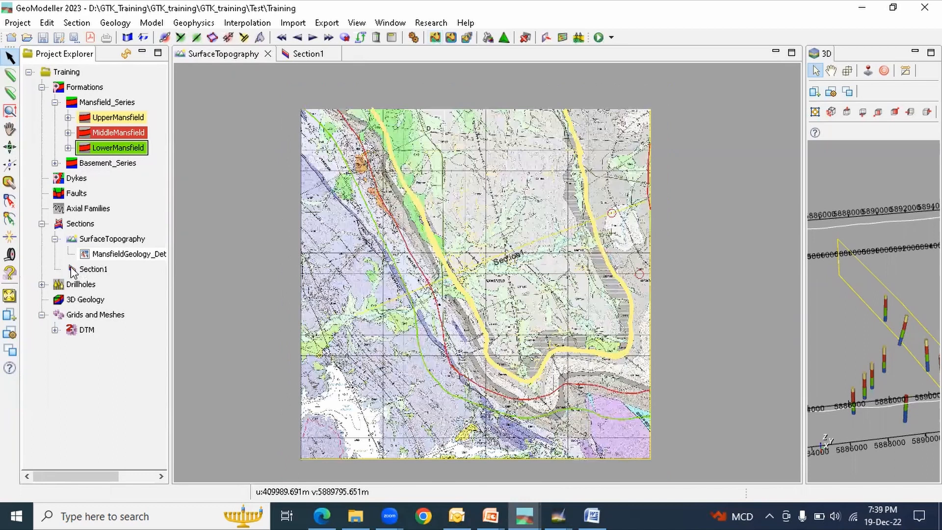
Hide the MansfieldGeology_Detailed_17x17.png image from the 2D view of SurfaceTopography and examine the plotted formations.
right_click(127, 255)
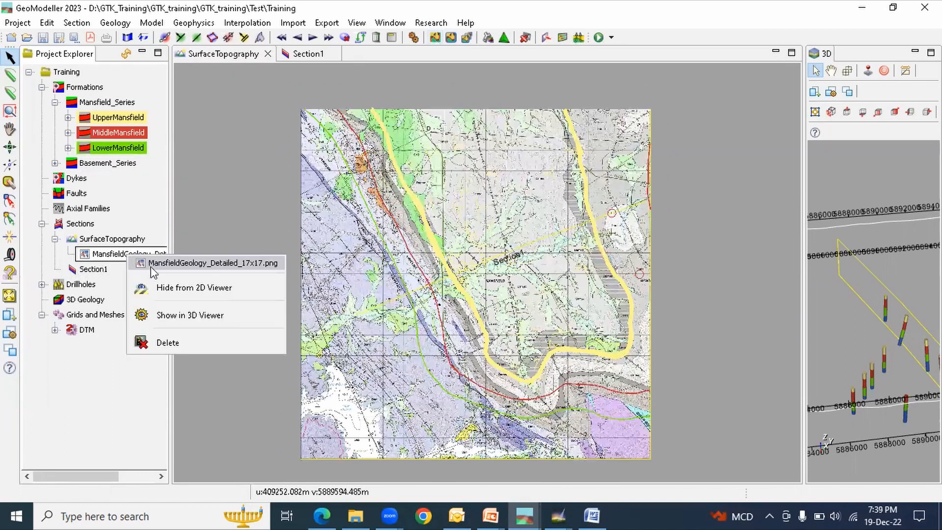
left_click(172, 288)
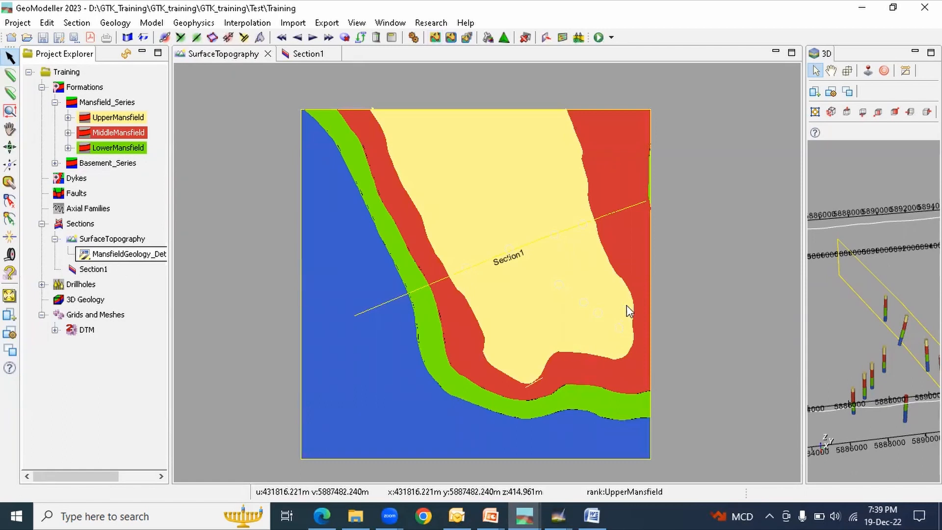
scroll(626, 305, "down", 3)
scroll(583, 314, "up", 3)
scroll(585, 319, "up", 1)
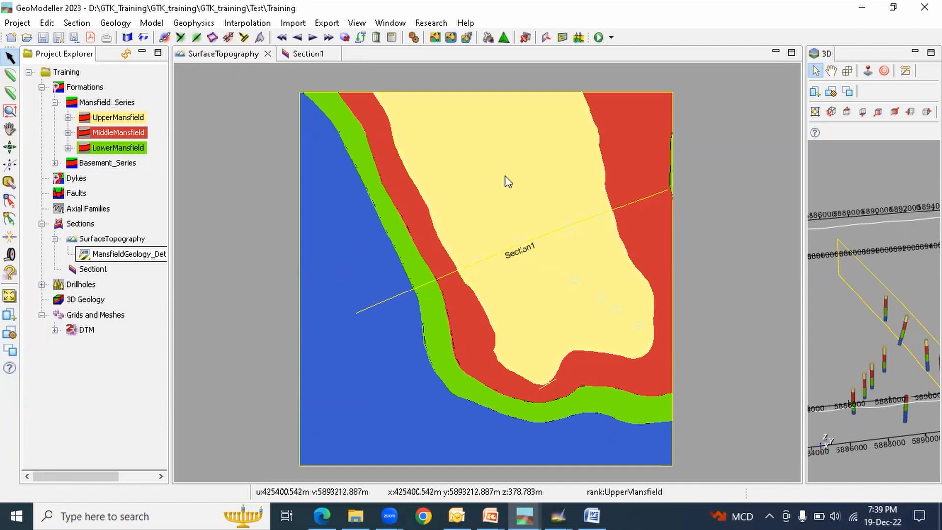
scroll(381, 208, "down", 3)
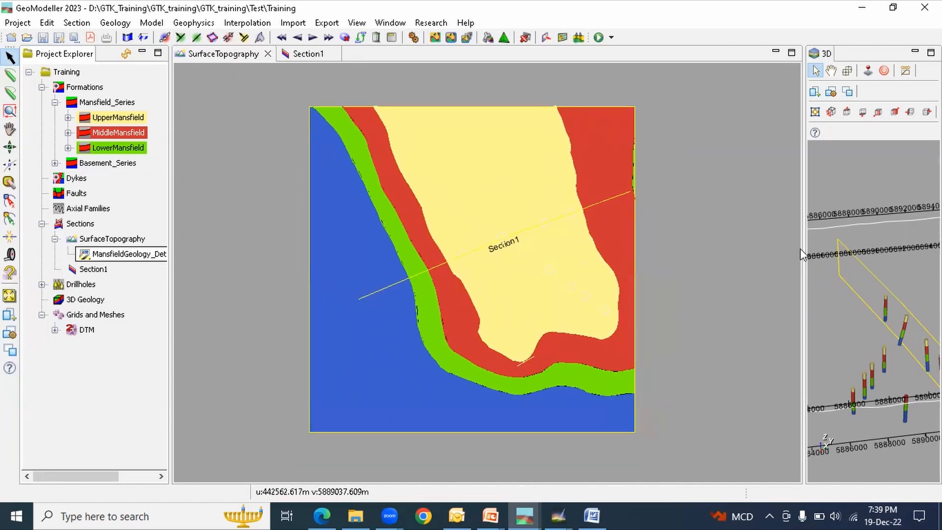
Enlarge the 3D view, switch to Section1 and examine the drillhole formation intervals along the section.
left_click_drag(801, 248, 624, 252)
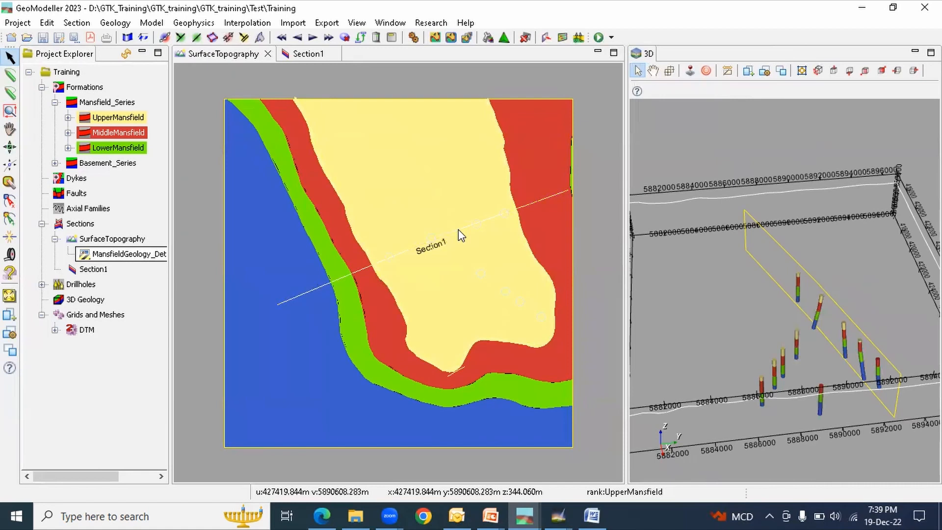
left_click(306, 55)
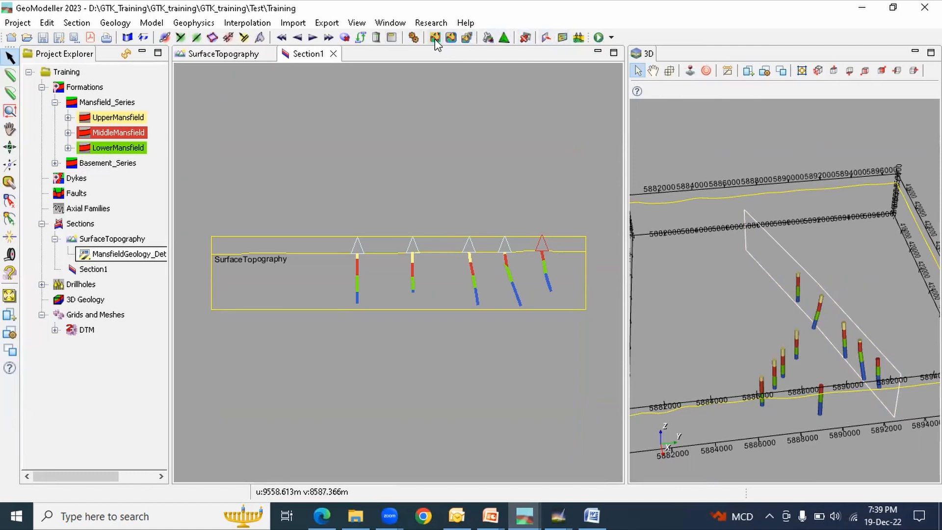
left_click_drag(627, 243, 683, 243)
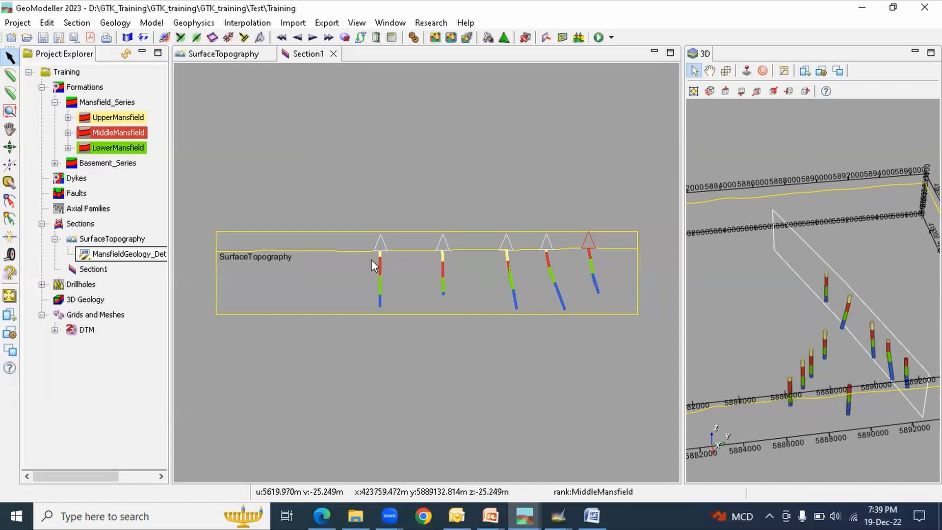
scroll(472, 263, "up", 5)
scroll(461, 266, "down", 4)
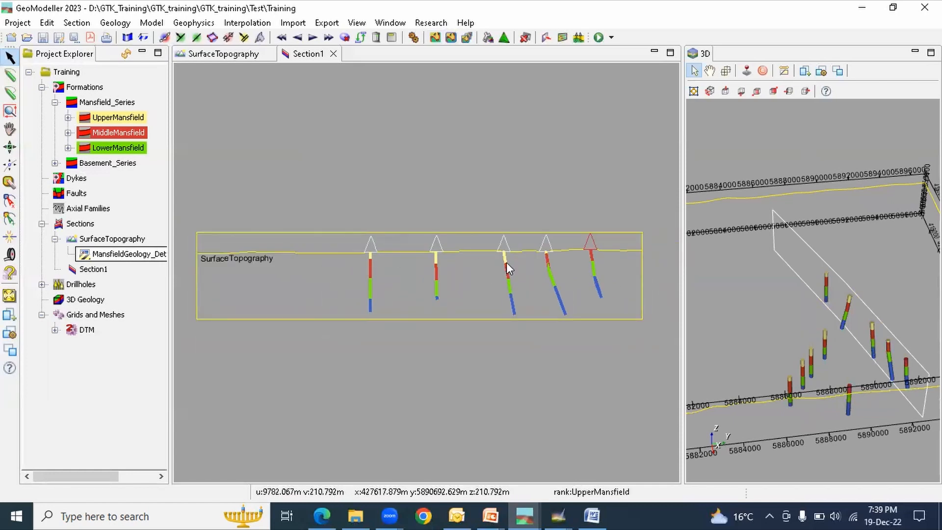
Plot the computed model on Section1 with lines for all Mansfield formations and without fill or trend lines.
left_click(434, 38)
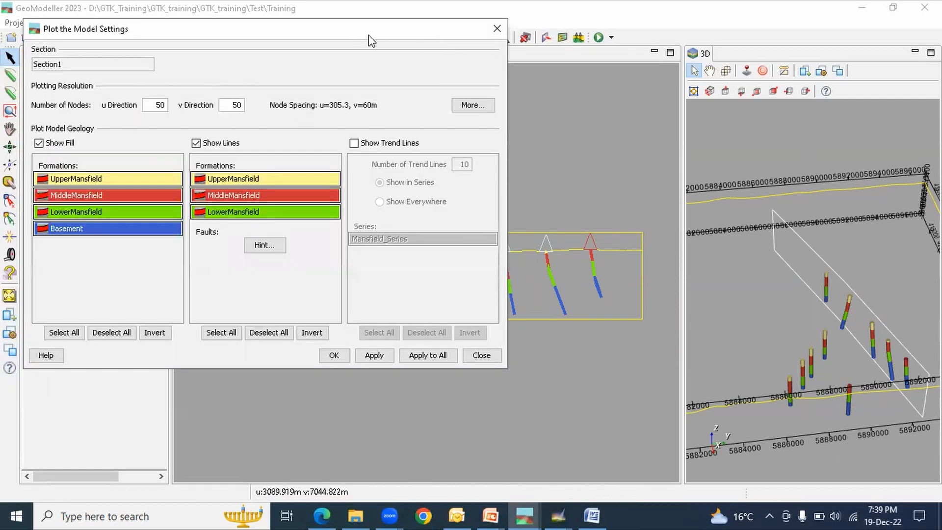
left_click_drag(369, 35, 491, 66)
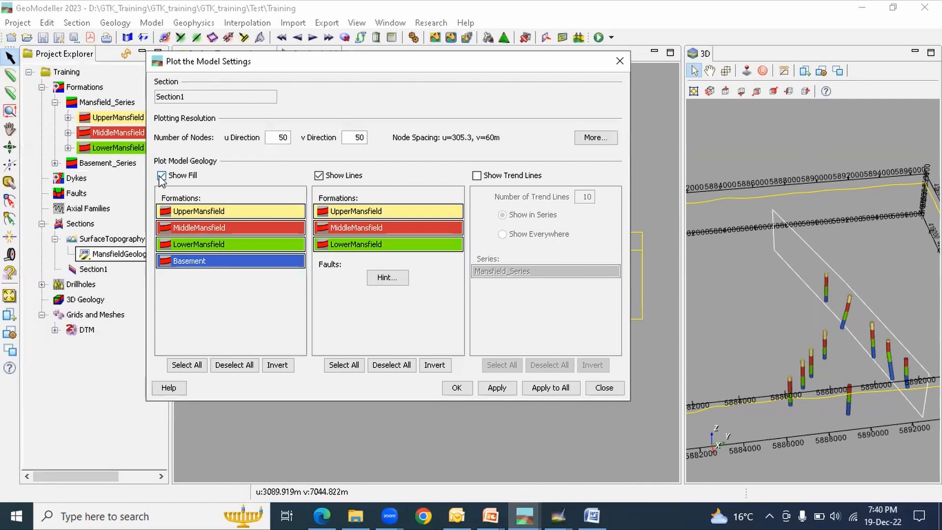
left_click(162, 176)
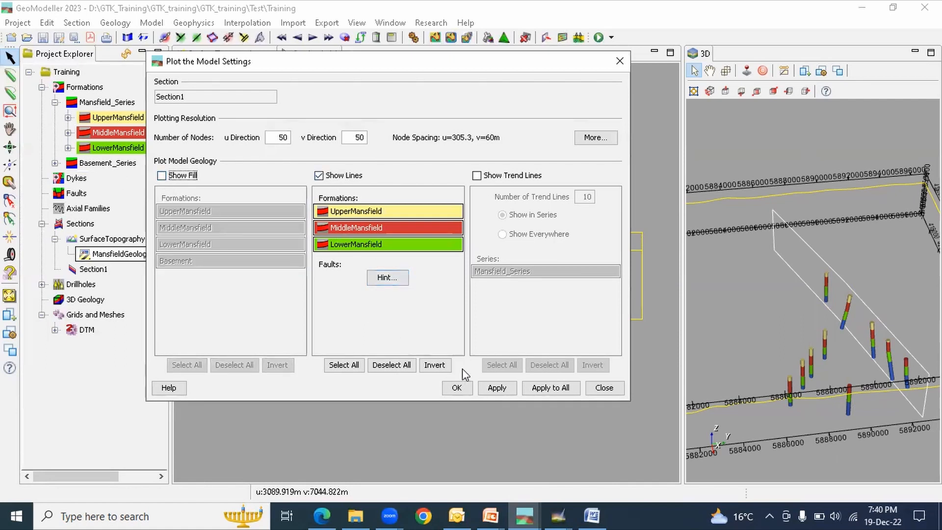
left_click(450, 387)
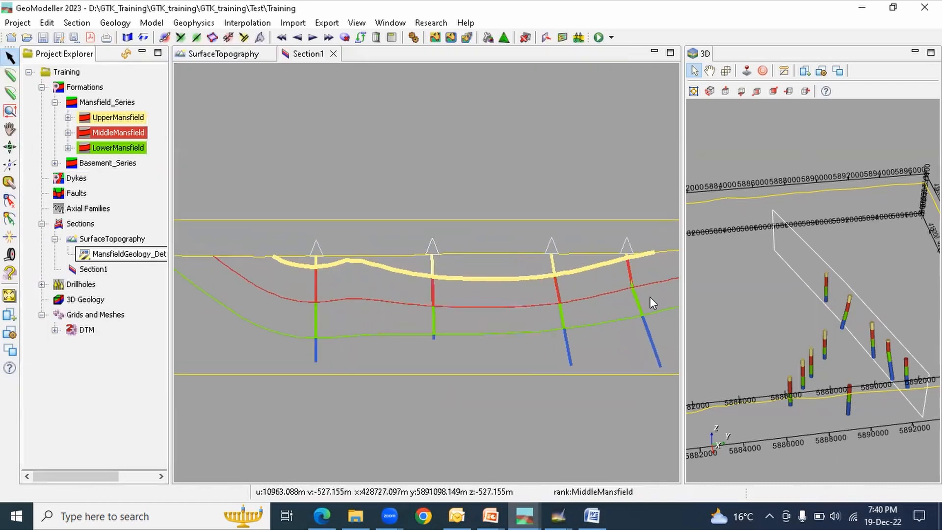
Enlarge the Section1 view and examine how the plotted formation lines match the drillhole intervals.
left_click_drag(683, 254, 730, 254)
left_click_drag(891, 254, 864, 253)
scroll(615, 292, "up", 5)
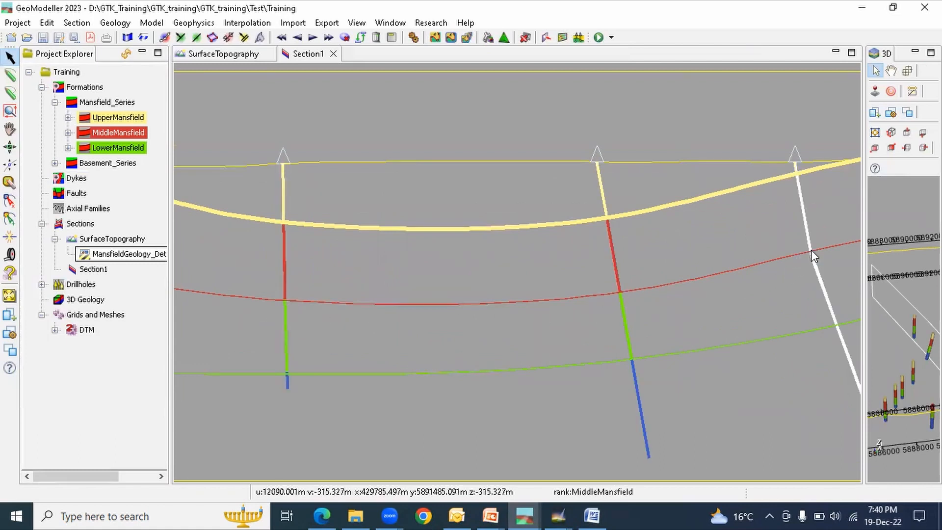
scroll(712, 282, "down", 1)
scroll(638, 299, "down", 1)
scroll(637, 319, "down", 2)
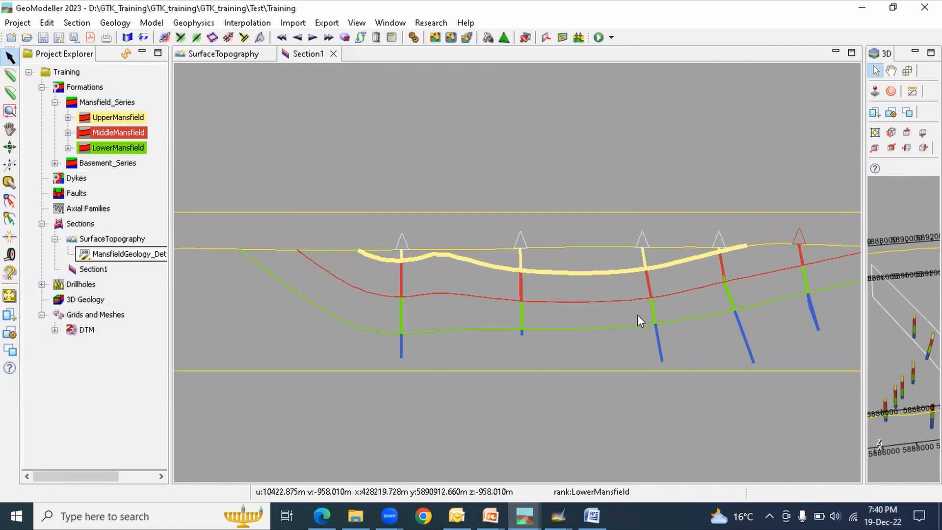
scroll(397, 295, "up", 2)
scroll(395, 299, "down", 1)
scroll(337, 294, "down", 1)
scroll(619, 339, "down", 1)
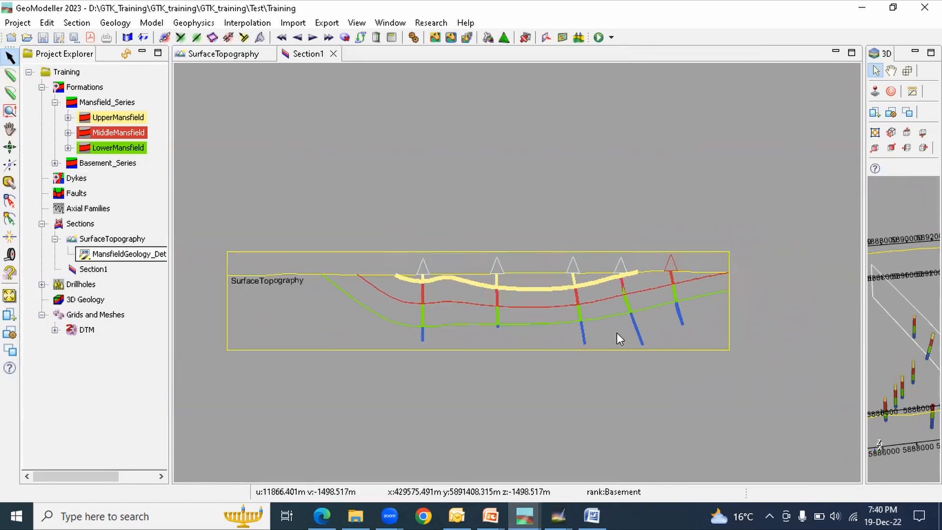
Replot the model on SurfaceTopography with lines only for UpperMansfield, MiddleMansfield and LowerMansfield.
left_click(225, 55)
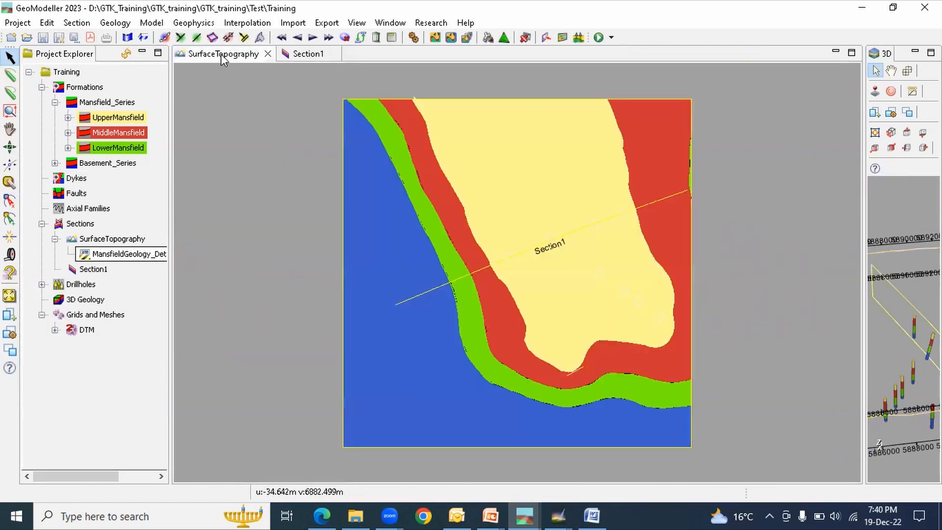
left_click(435, 37)
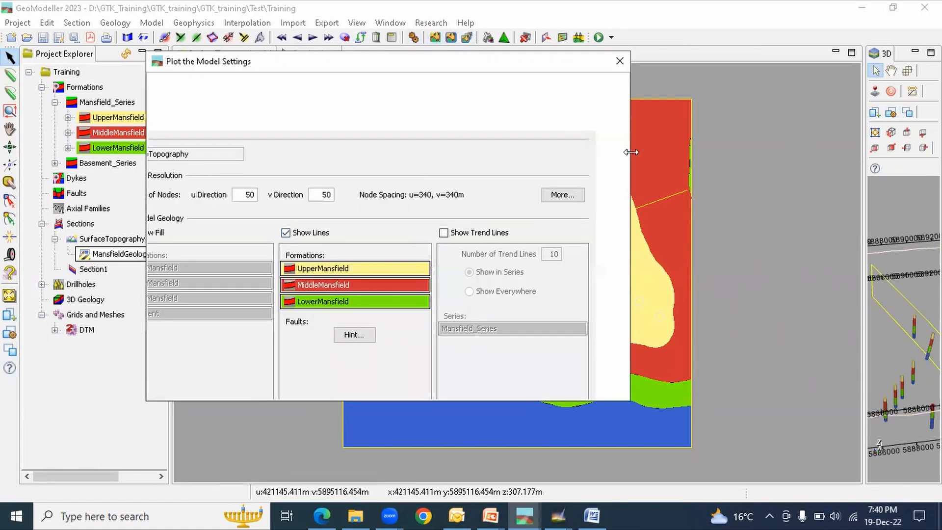
left_click_drag(630, 153, 740, 159)
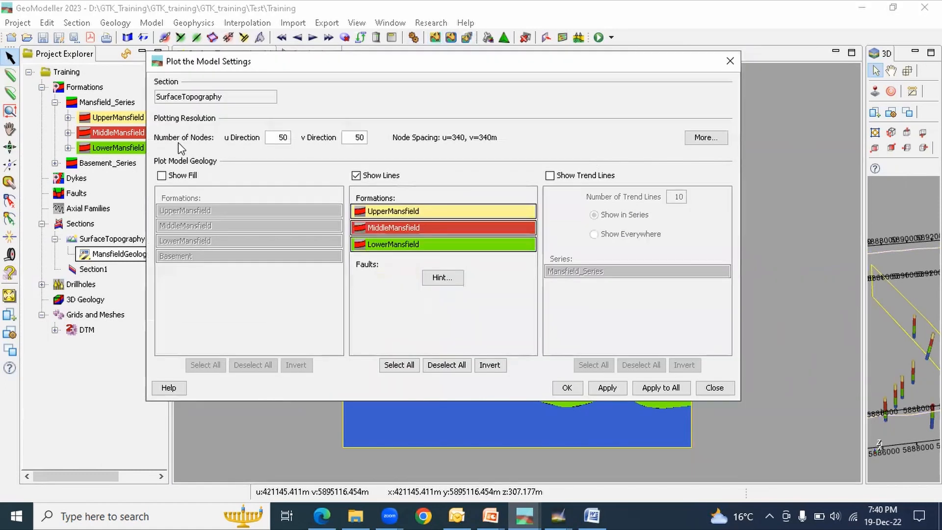
left_click(565, 387)
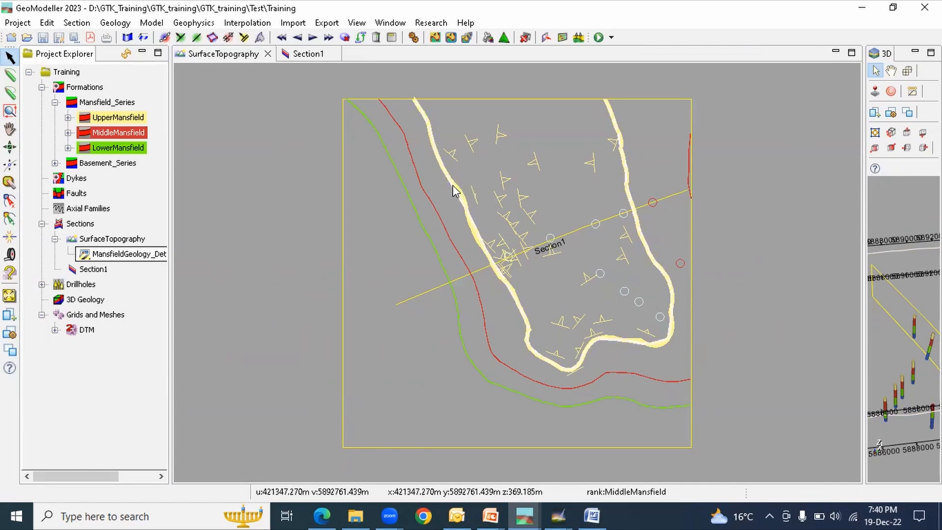
scroll(288, 210, "down", 1)
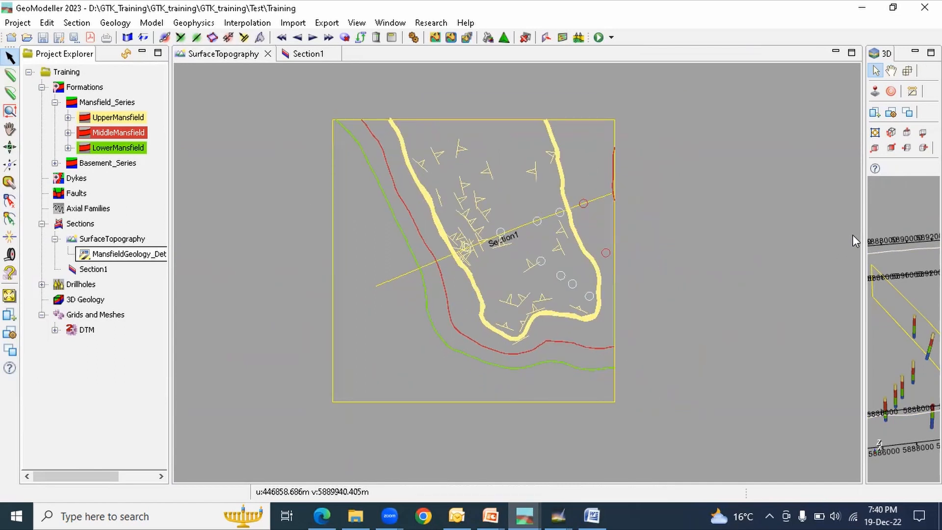
Enlarge the 3D view to show the whole project box with the drillholes and Section1.
left_click_drag(862, 241, 654, 240)
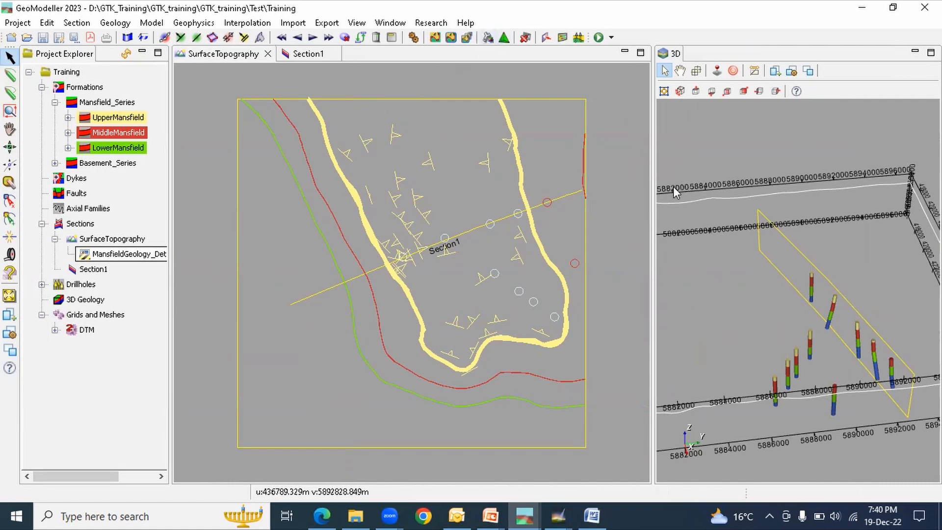
left_click_drag(544, 200, 409, 204)
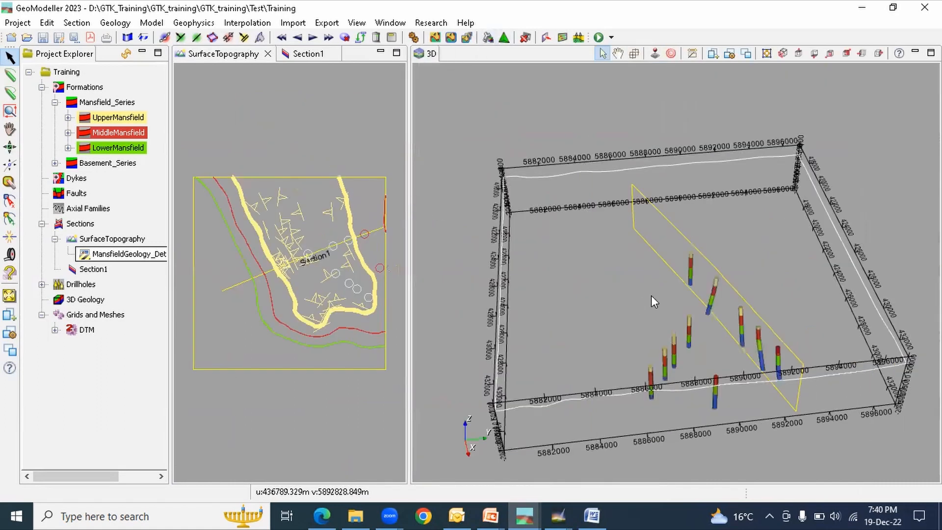
left_click_drag(652, 295, 529, 94)
left_click(488, 39)
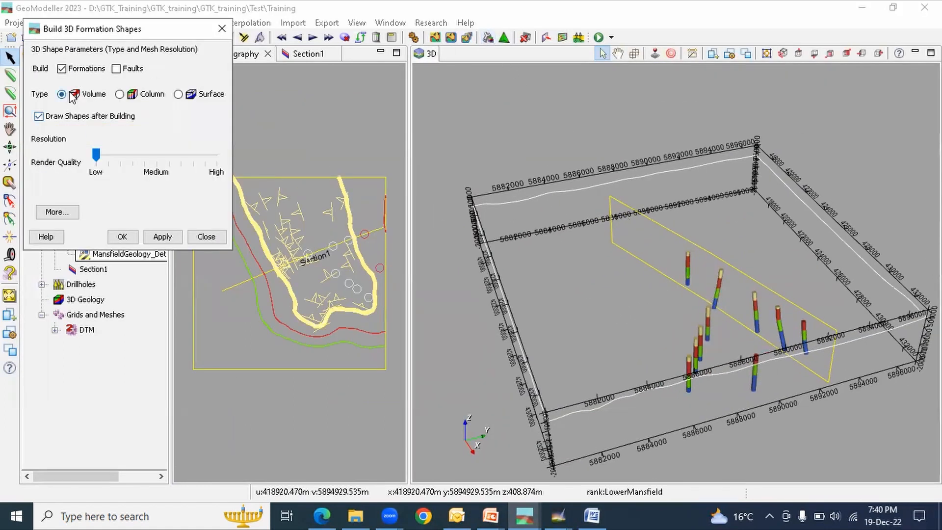
left_click(221, 29)
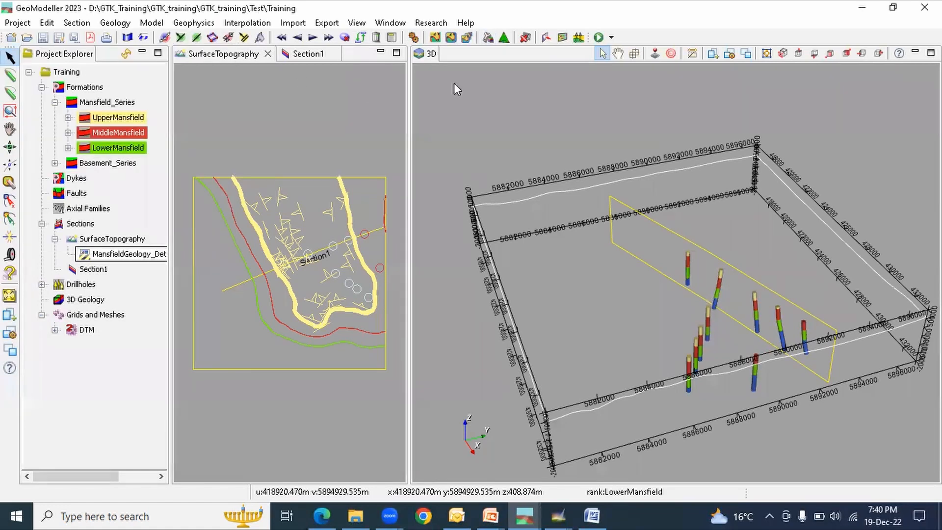
Build and draw 3D volume shapes of the formations with 28 × 28 × 30 variable cells, limited by topography.
left_click(488, 39)
left_click(118, 160)
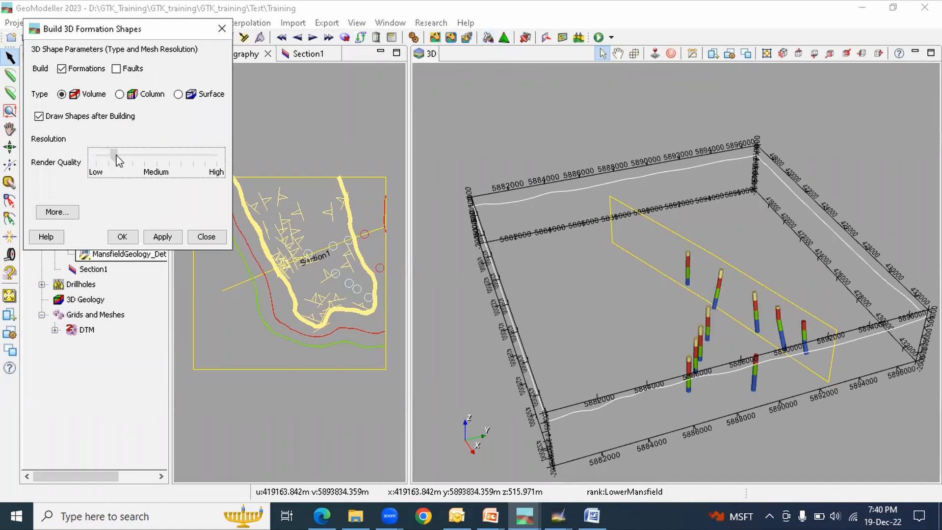
mouse_move(156, 160)
left_mouse_down()
mouse_move(206, 169)
mouse_move(156, 169)
left_mouse_up()
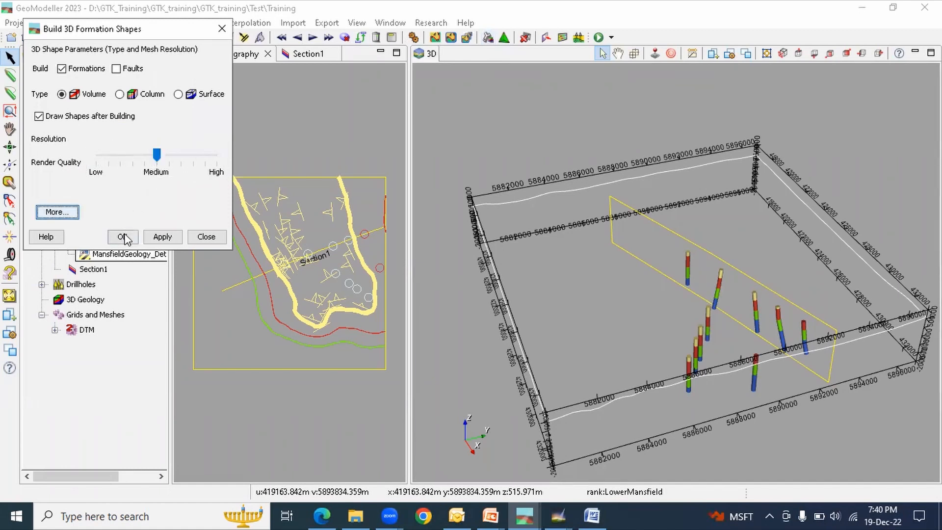
key("space")
mouse_move(160, 152)
left_mouse_down()
mouse_move(148, 153)
mouse_move(169, 155)
left_mouse_up()
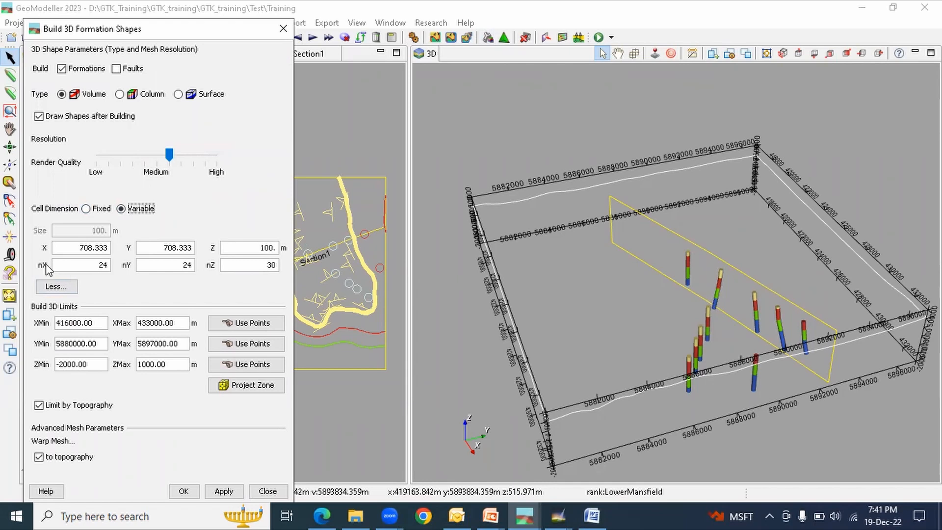
left_click_drag(72, 264, 281, 266)
left_click(173, 153)
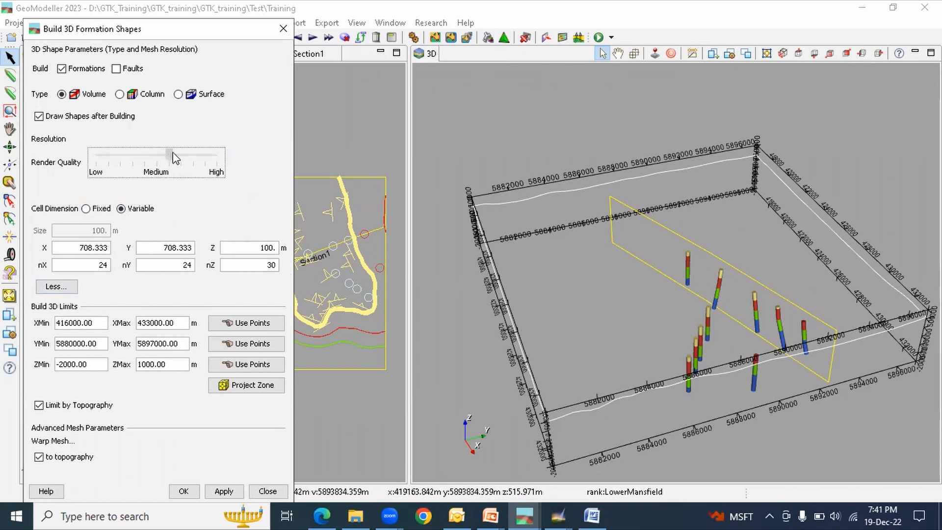
left_click_drag(218, 151, 183, 162)
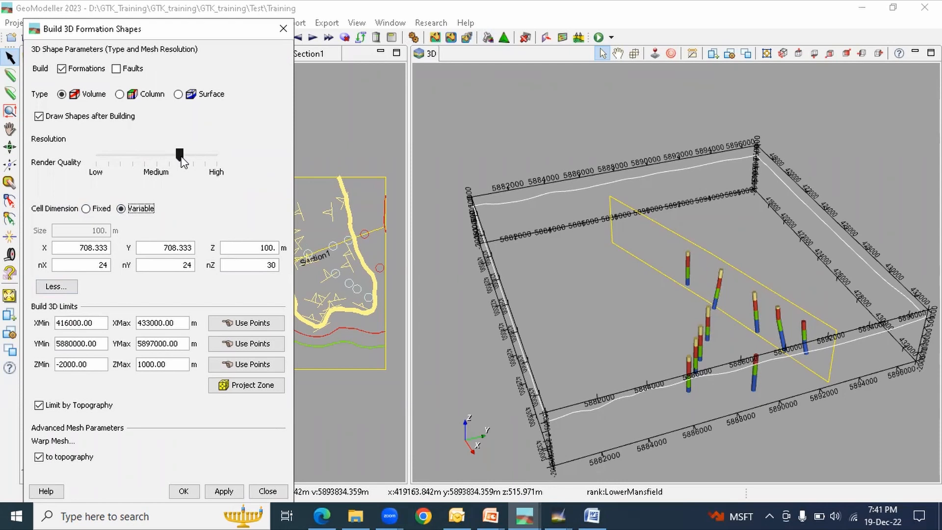
left_click_drag(180, 156, 196, 153)
left_click_drag(83, 34, 96, 25)
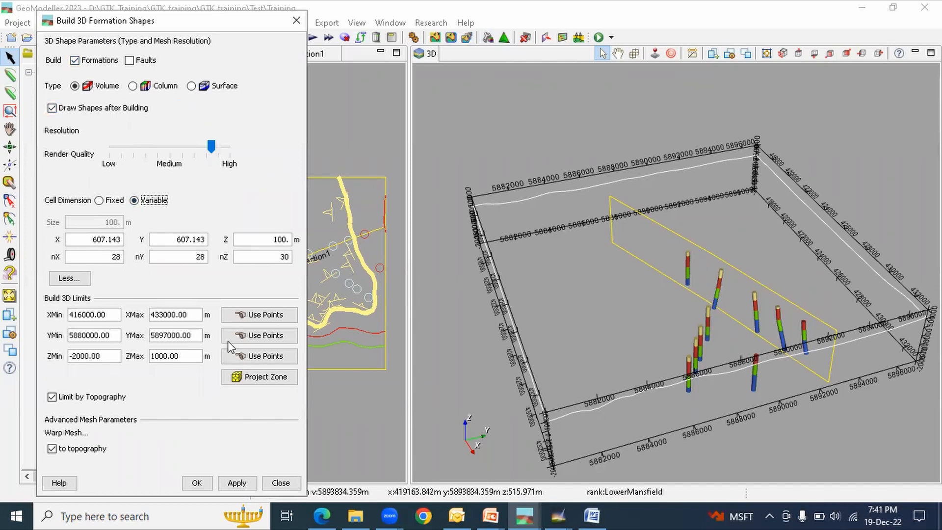
left_click_drag(155, 22, 160, 16)
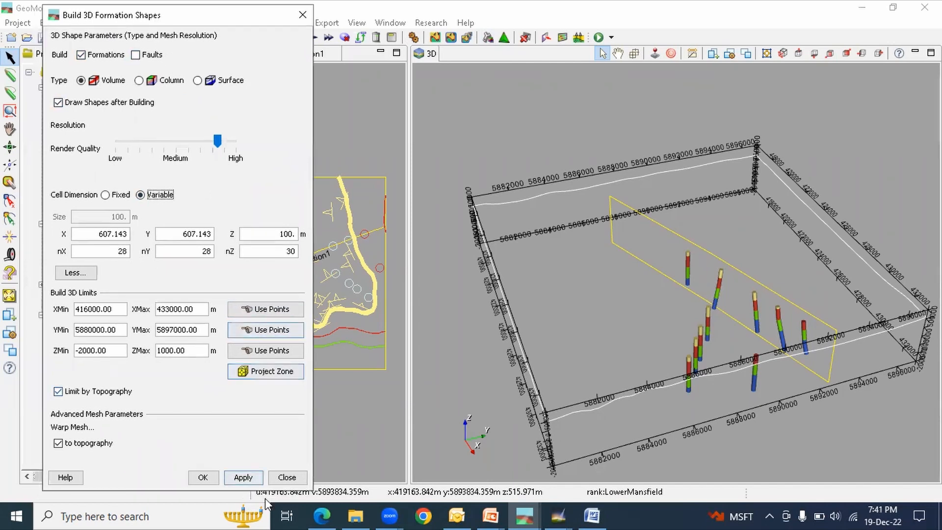
left_click(203, 477)
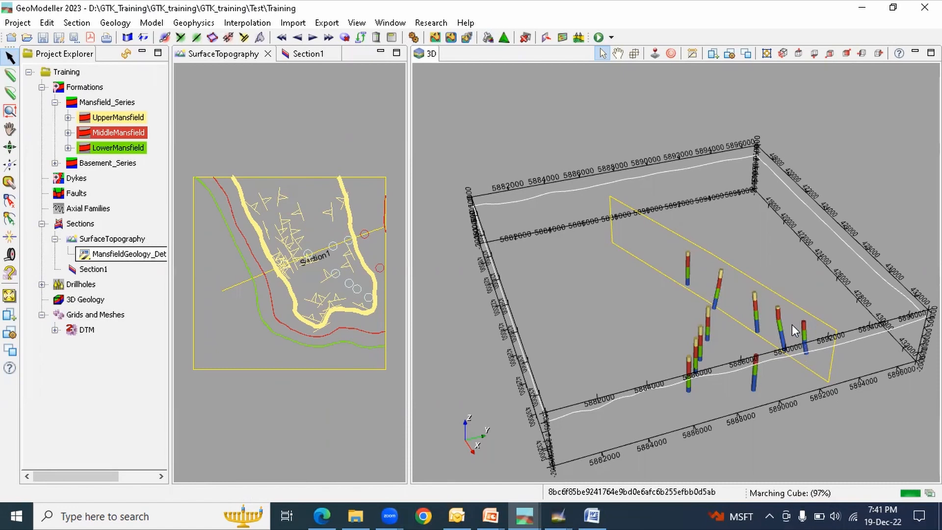
Display the formation volumes in 3D with a vertical exaggeration of 3 and enlarge the 2D view of SurfaceTopography.
left_click_drag(686, 340, 720, 284)
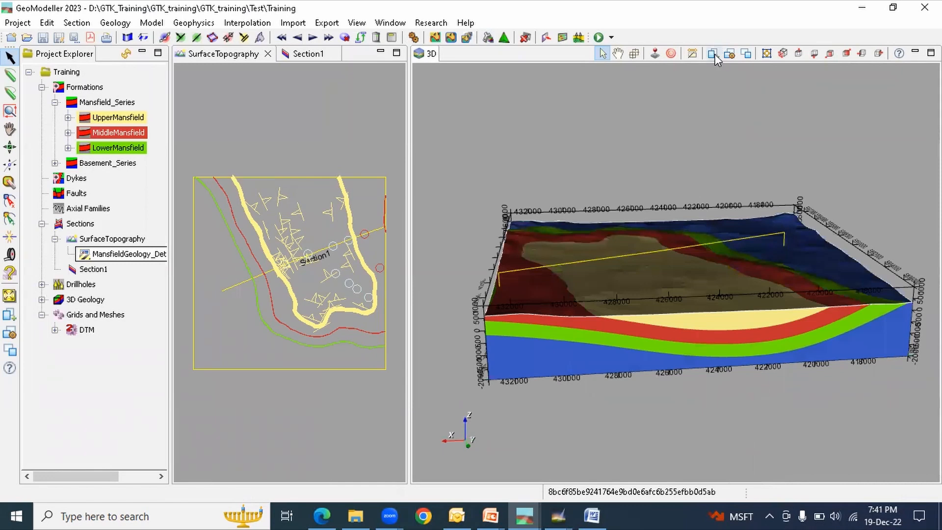
left_click(712, 53)
left_click_drag(700, 315, 791, 246)
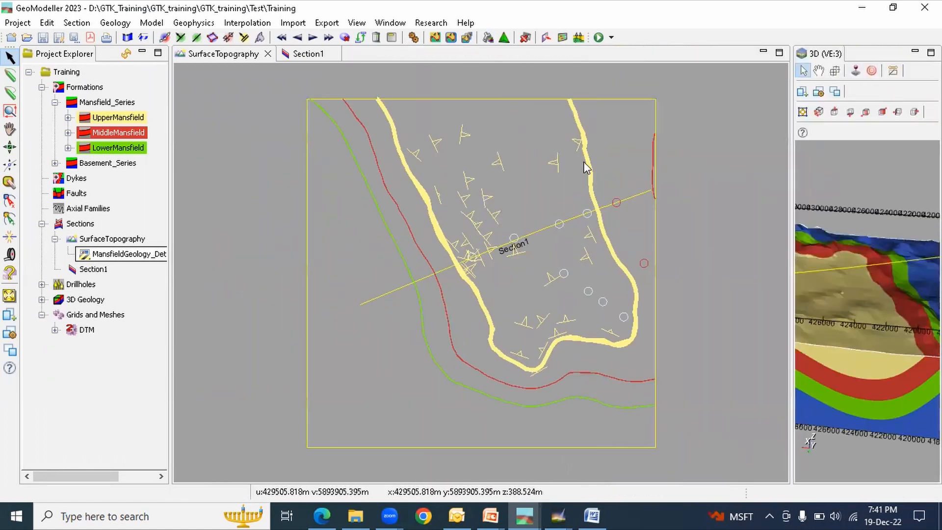
Show the MansfieldGeology_Detailed_17x17.png image in the 2D view of SurfaceTopography and compare it with the plotted formation lines.
right_click(108, 256)
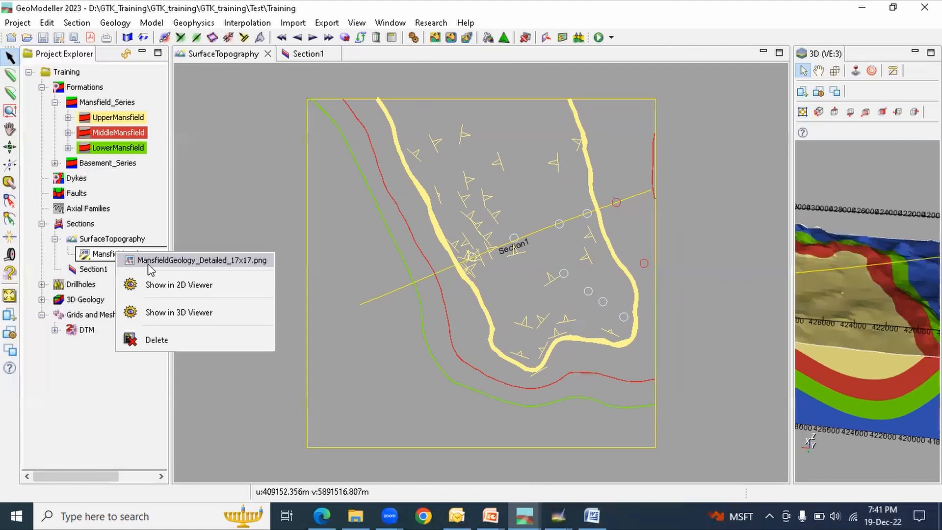
left_click(184, 306)
scroll(508, 269, "up", 1)
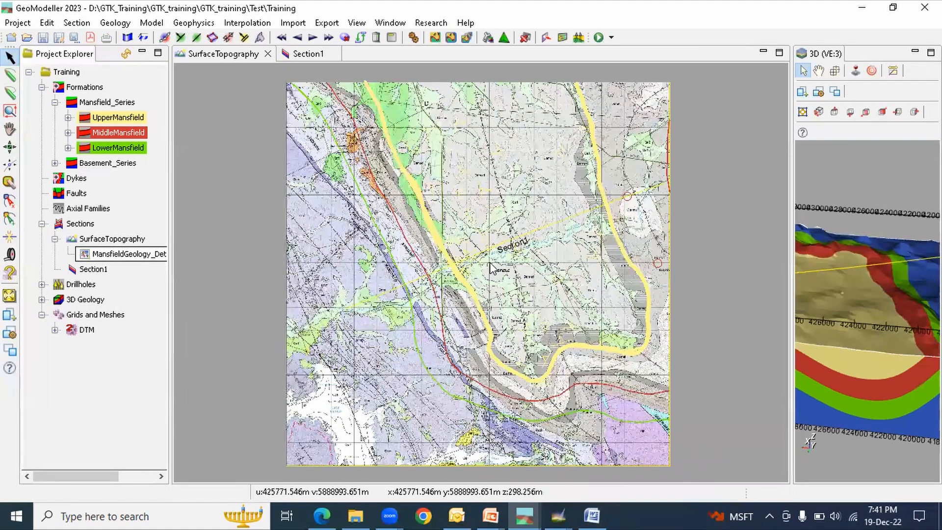
scroll(398, 198, "up", 1)
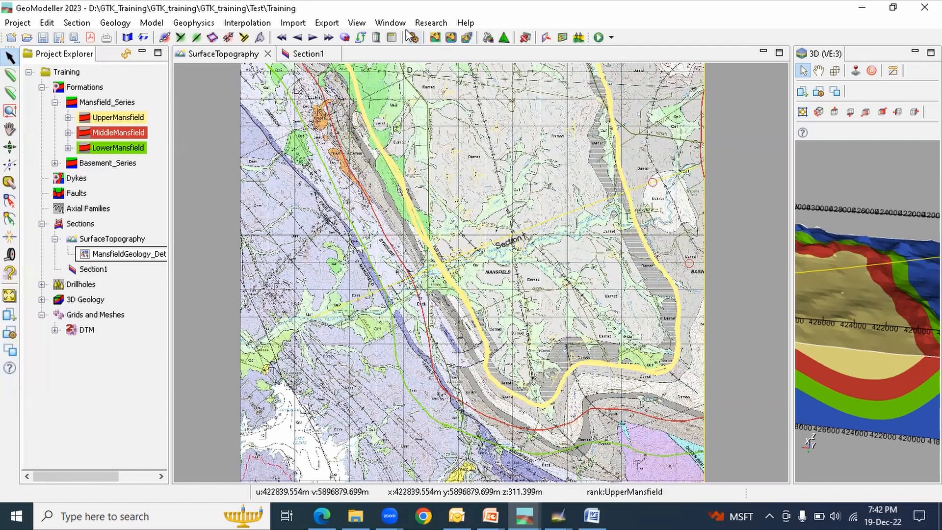
Load CONTACTS_MiddleMansfield_2D.csv from 5_MM_ContactsAndDips\Data_in_OtherFileFormats for a 2D contacts import to SurfaceTopography.
left_click(292, 23)
mouse_move(321, 59)
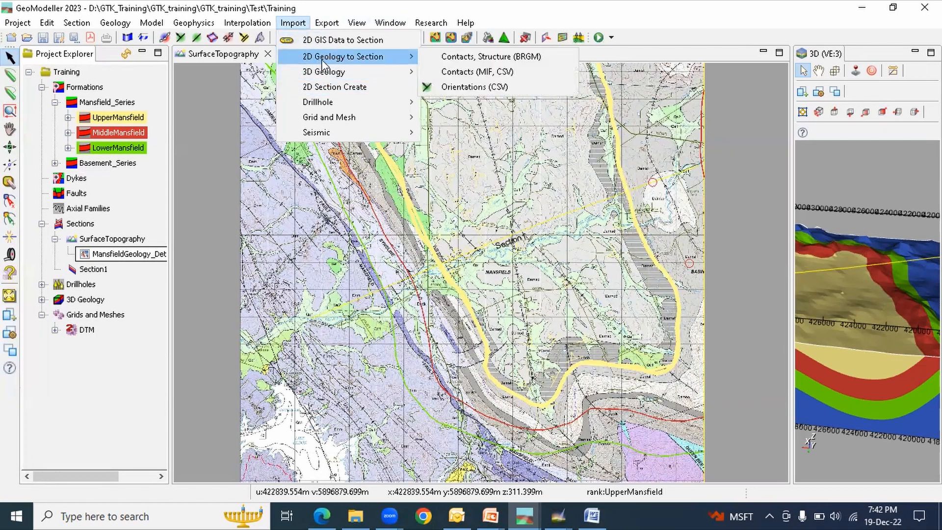
left_click(477, 72)
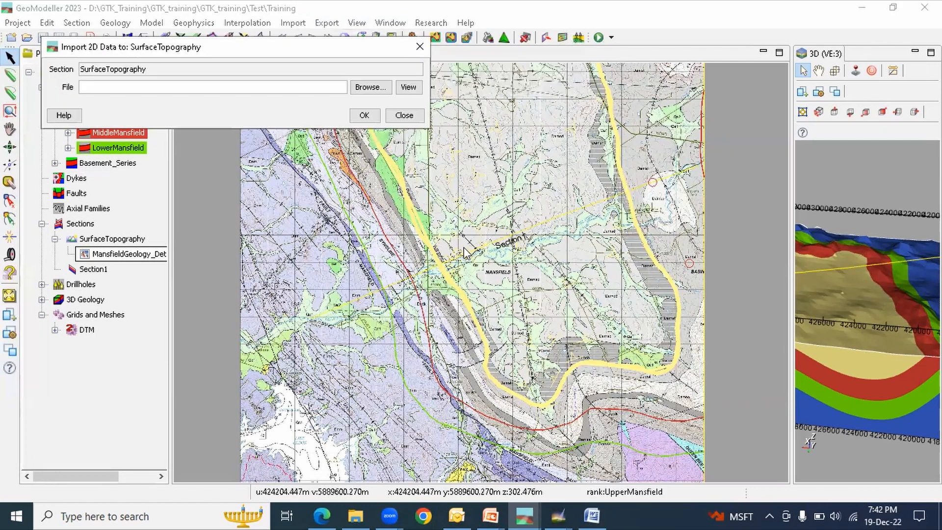
left_click(375, 89)
left_click(112, 94)
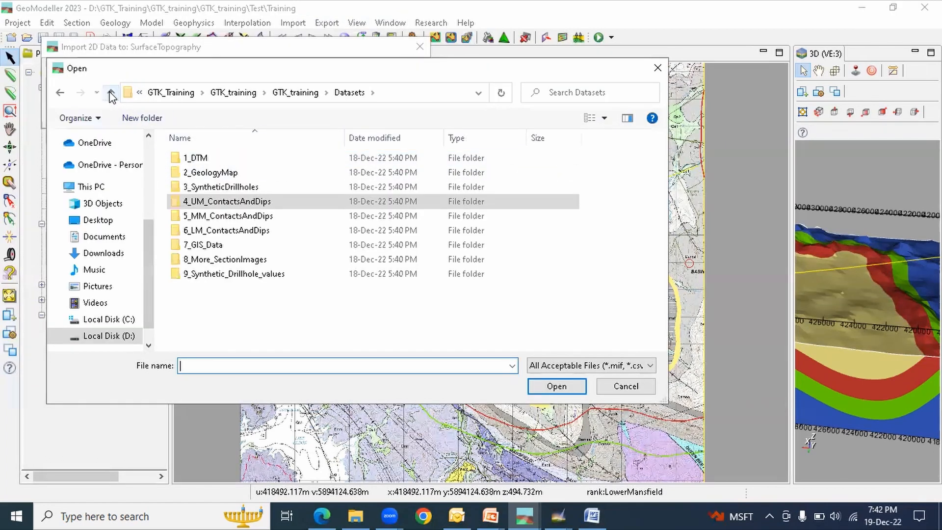
double_click(229, 216)
double_click(240, 158)
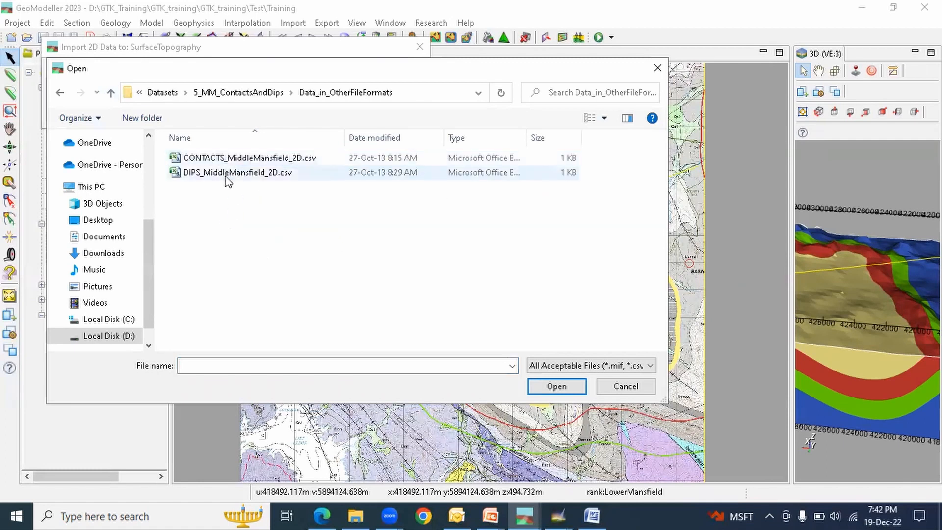
left_click(230, 157)
left_click(556, 385)
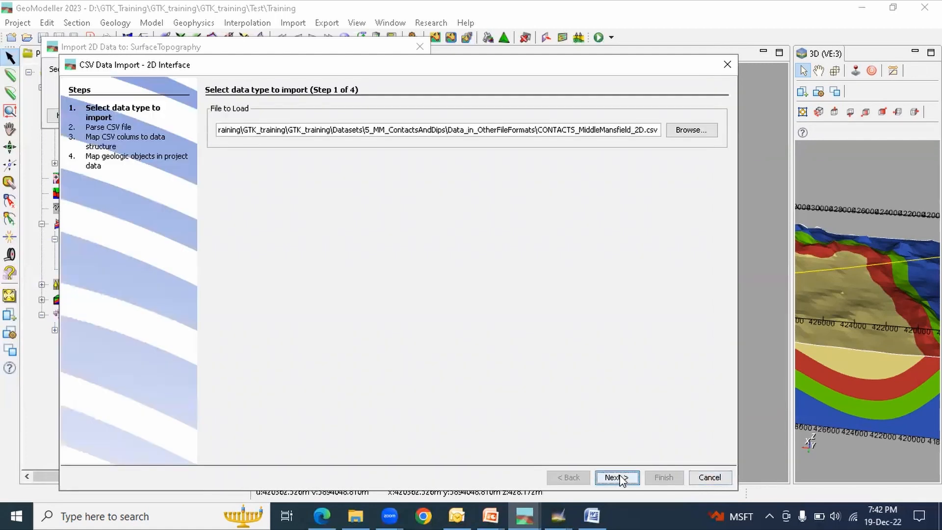
Map the geological formation to the Geology column and complete the contacts import, merging into MiddleMansfield.
left_click(618, 478)
left_click(613, 478)
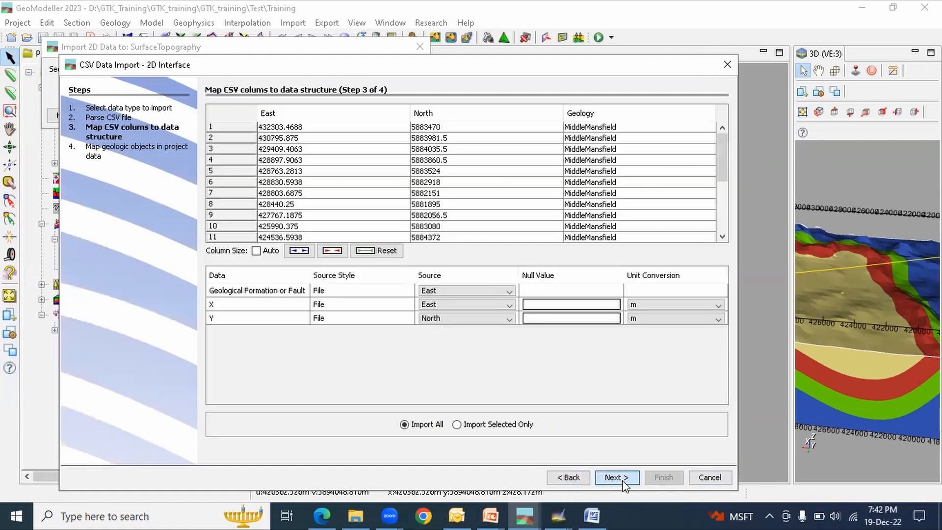
left_click(456, 291)
left_click(446, 323)
left_click(618, 478)
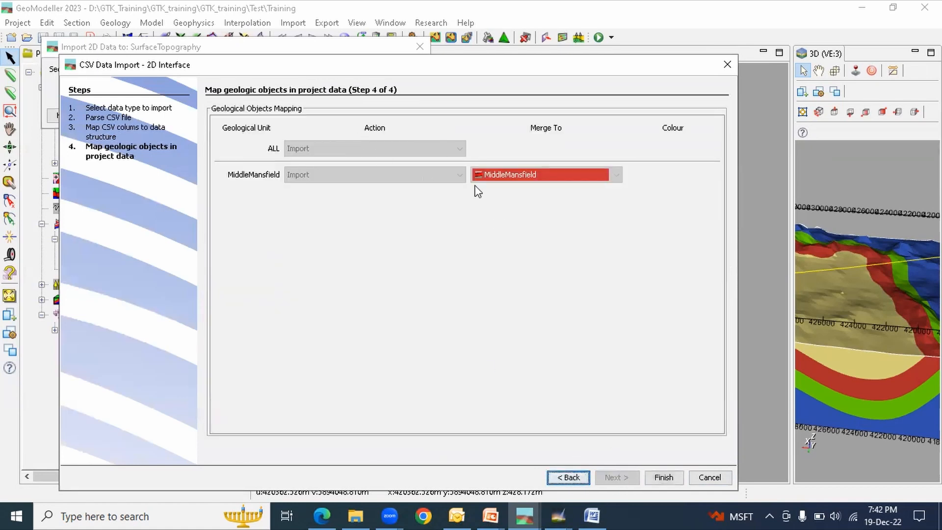
left_click(667, 478)
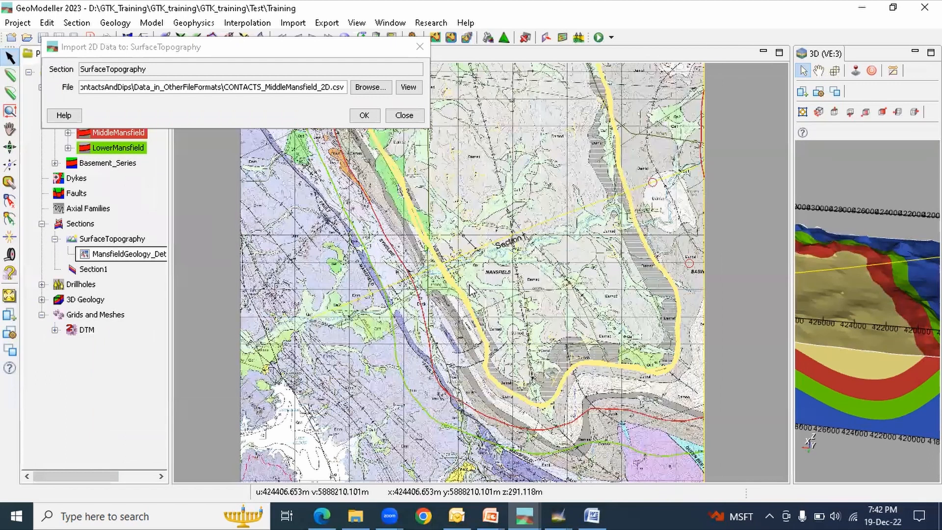
left_click(362, 112)
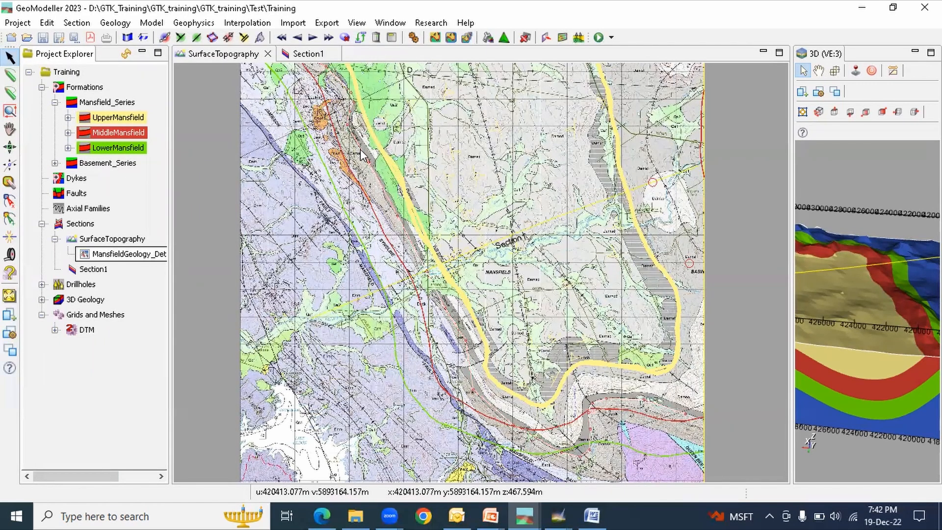
Erase the plotted model lines from the 2D view of SurfaceTopography, leaving the imported contacts over the map image.
left_click(525, 38)
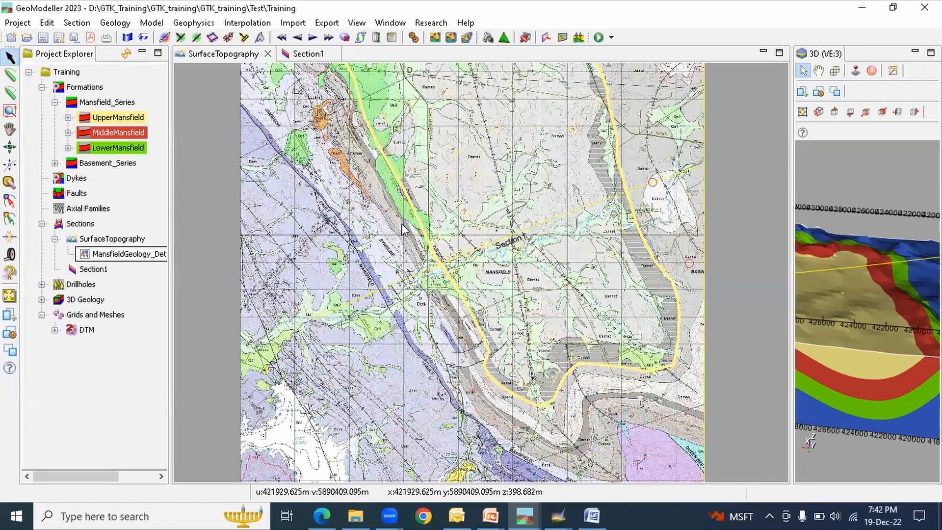
scroll(402, 230, "down", 1)
scroll(403, 231, "up", 1)
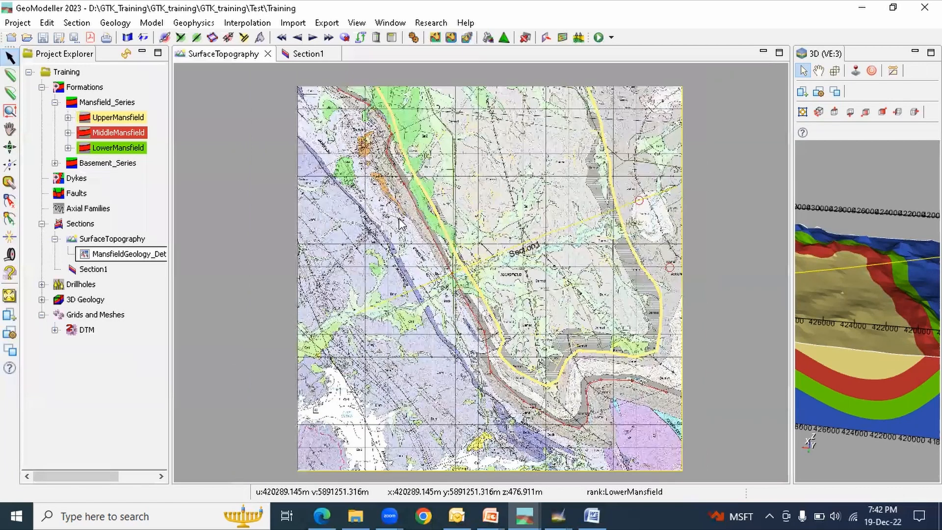
scroll(445, 249, "up", 1)
Increase the line width in the MiddleMansfield formation's appearance and check its contact line against the geology map.
right_click(446, 248)
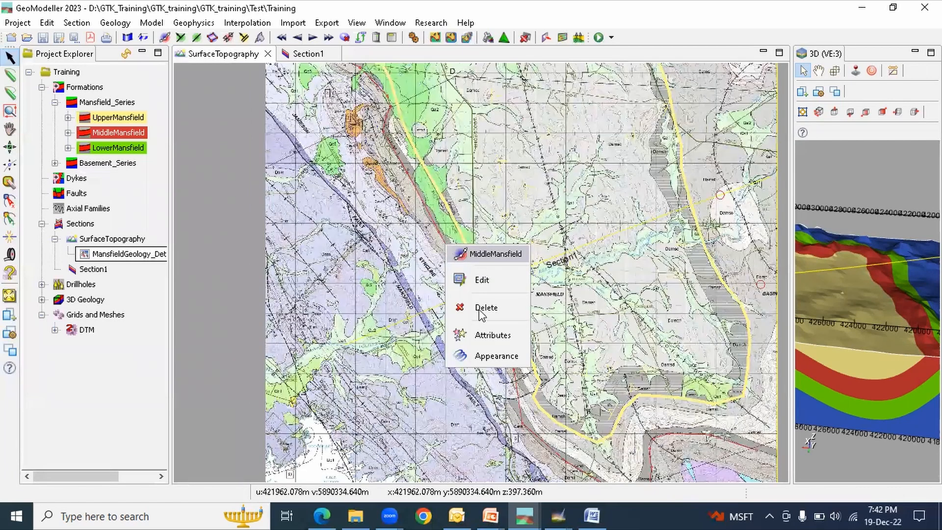
left_click(494, 355)
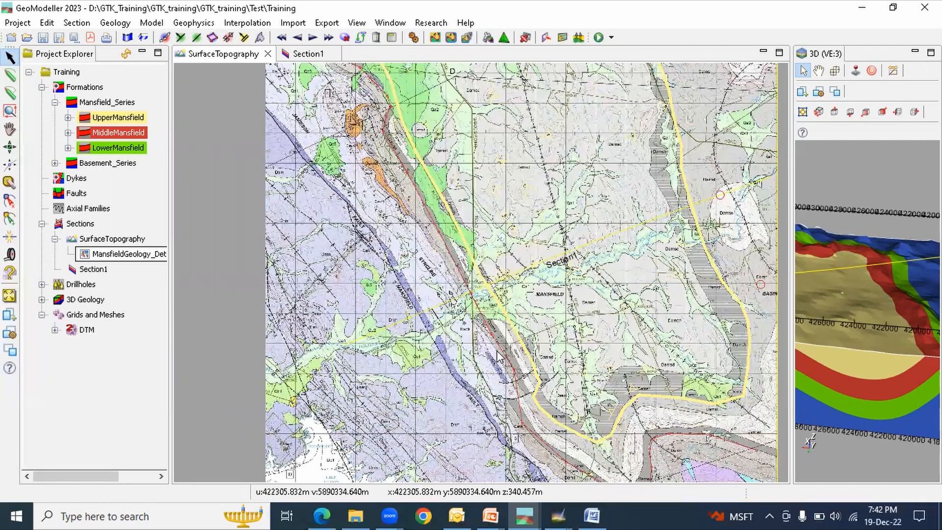
double_click(205, 220)
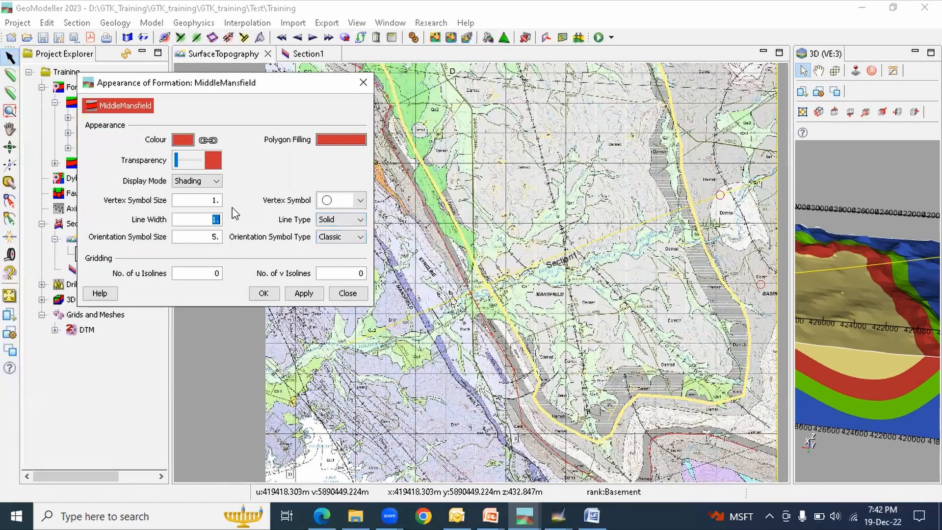
left_click(261, 296)
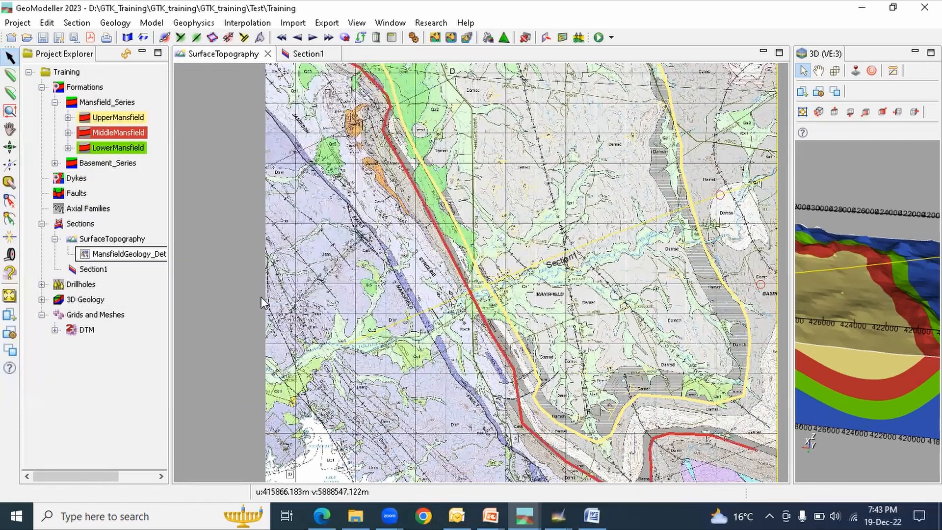
scroll(392, 209, "down", 1)
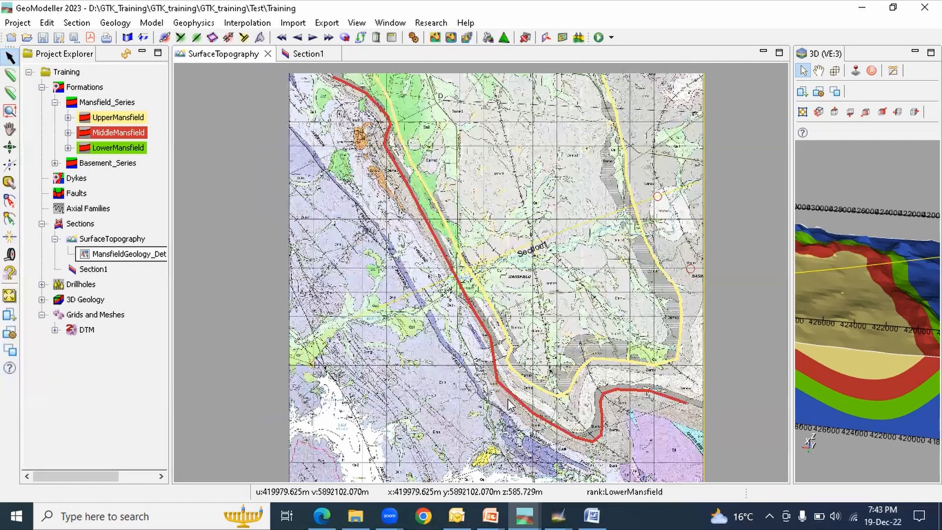
scroll(508, 400, "up", 2)
scroll(410, 166, "down", 1)
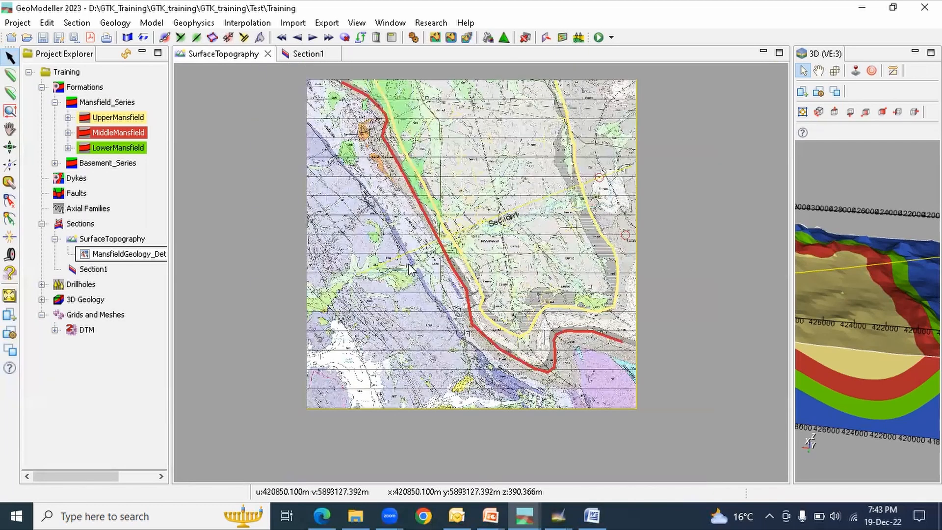
scroll(610, 362, "up", 1)
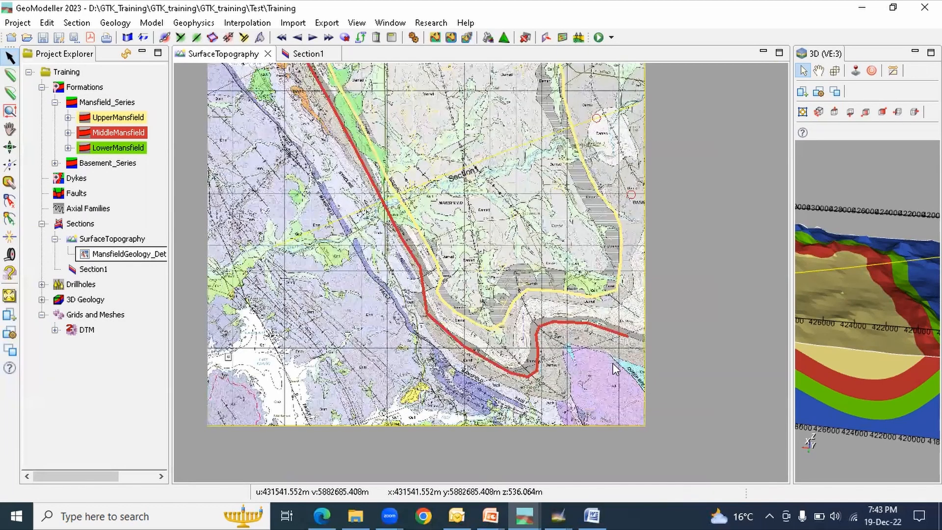
scroll(615, 368, "down", 1)
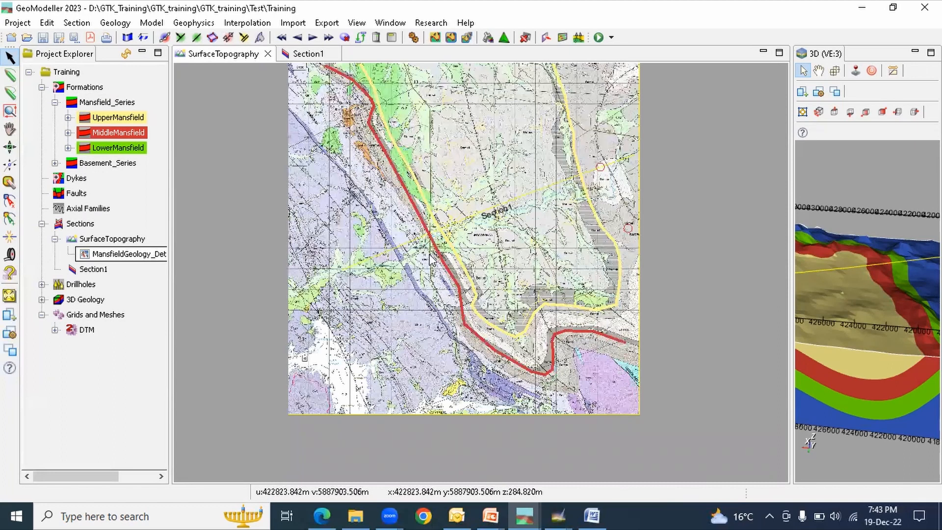
Load DIPS_MiddleMansfield_2D.csv for a 2D orientations import to SurfaceTopography.
left_click(293, 22)
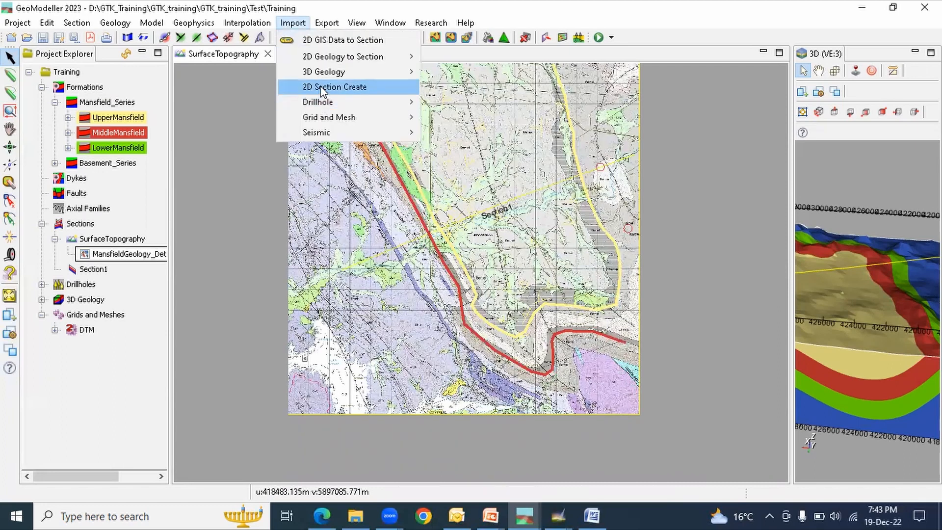
mouse_move(343, 57)
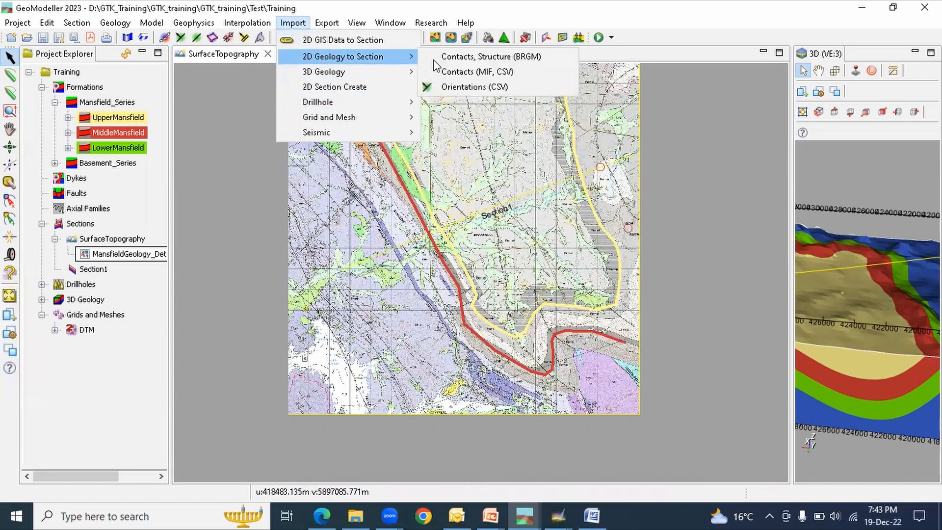
left_click(467, 88)
left_click(705, 136)
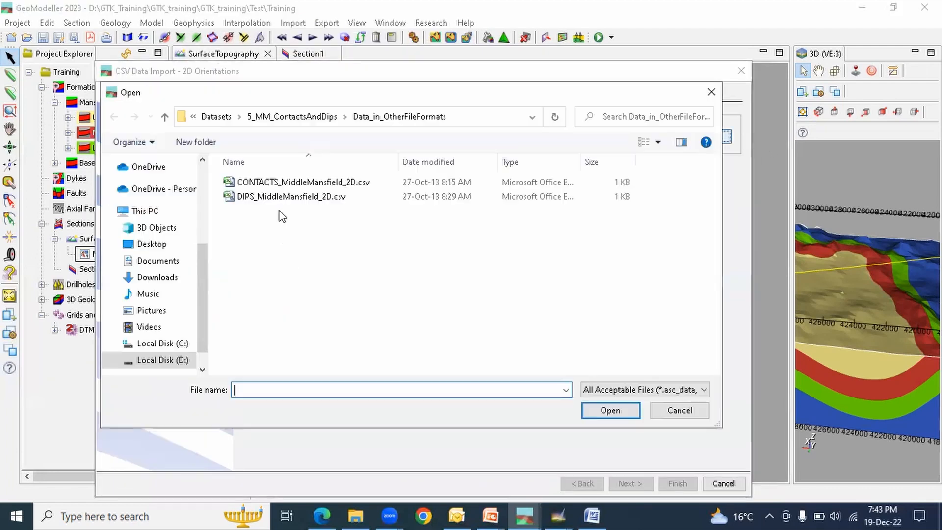
left_click(343, 196)
left_click(623, 412)
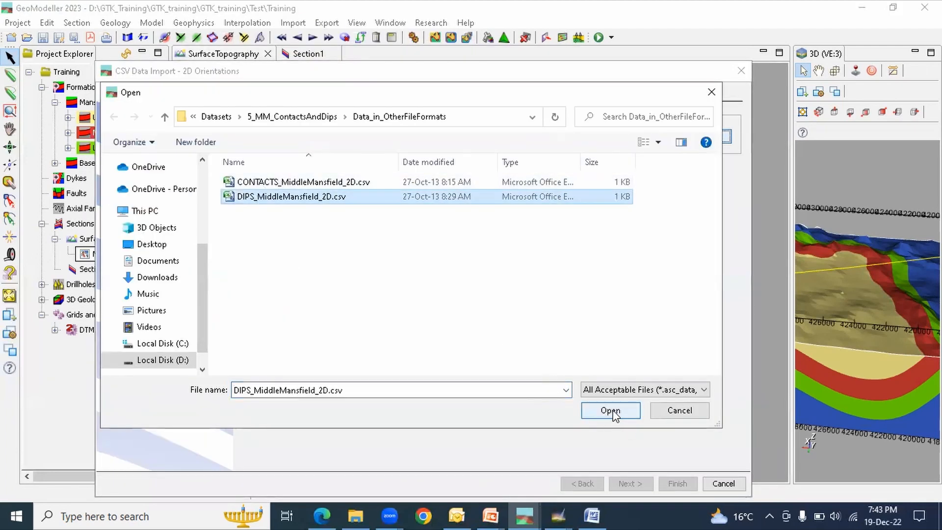
Map the geological formation to the Geology column and complete the orientations import, merging into MiddleMansfield.
left_click(627, 484)
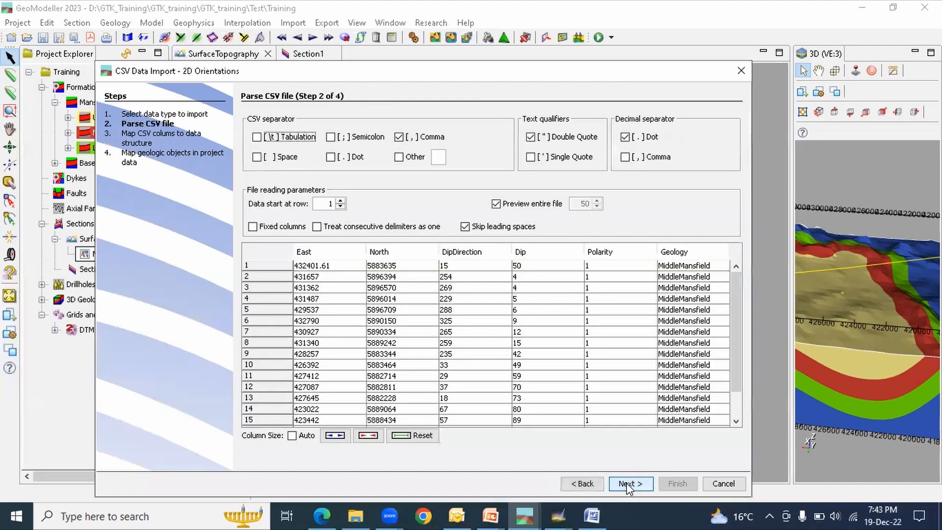
left_click(628, 484)
left_click(483, 294)
left_click(480, 358)
left_click(624, 482)
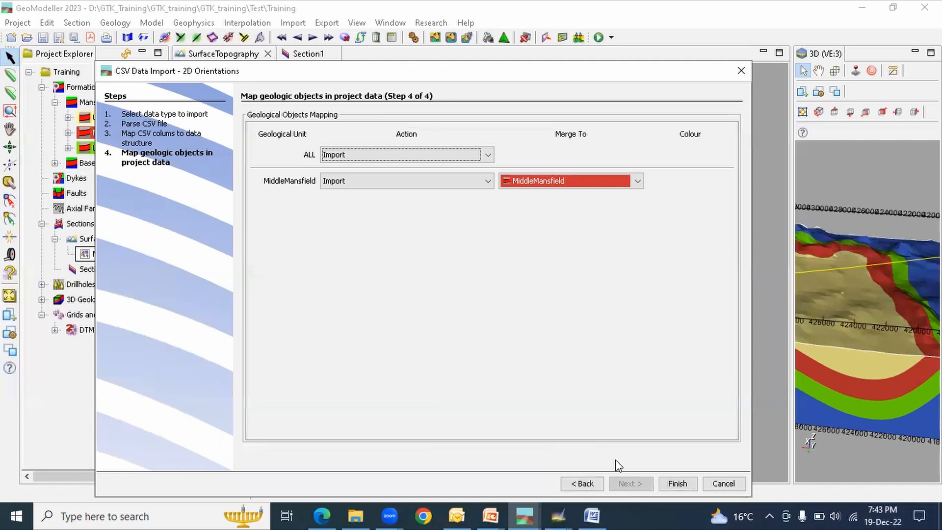
left_click(676, 484)
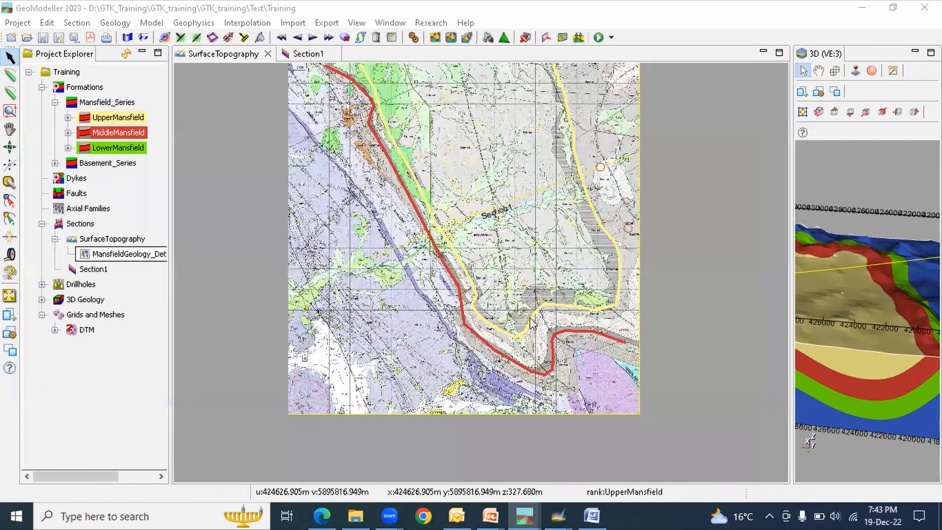
left_click(557, 119)
Examine the imported MiddleMansfield orientation symbols against the dips and contacts on the geology map.
scroll(413, 217, "up", 1)
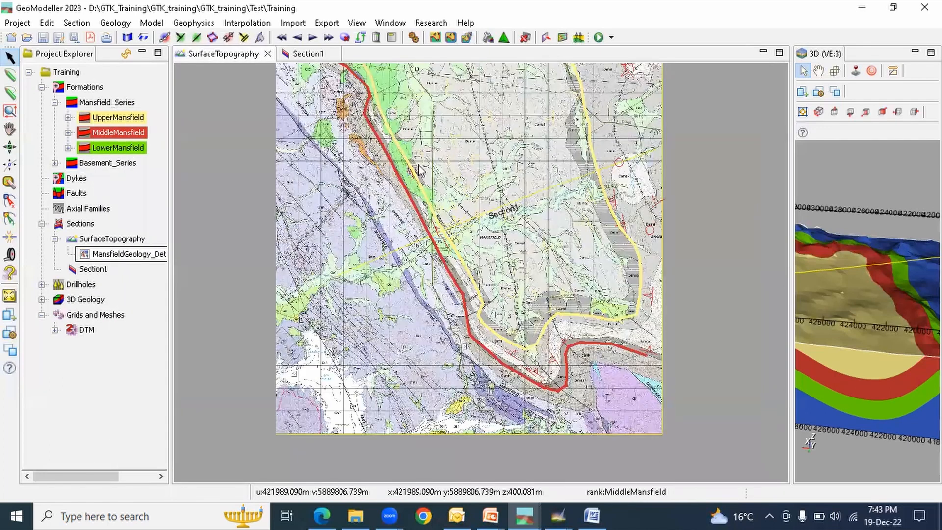
scroll(398, 150, "up", 3)
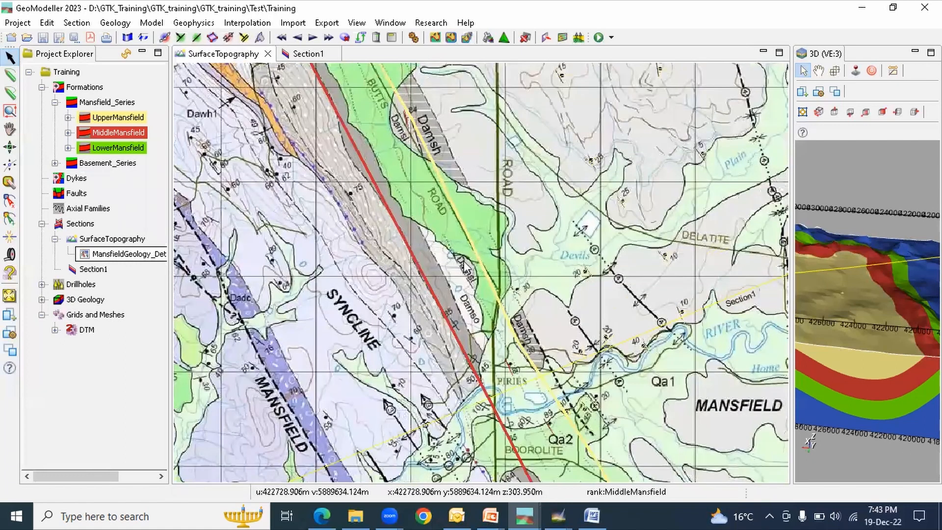
scroll(514, 375, "up", 2)
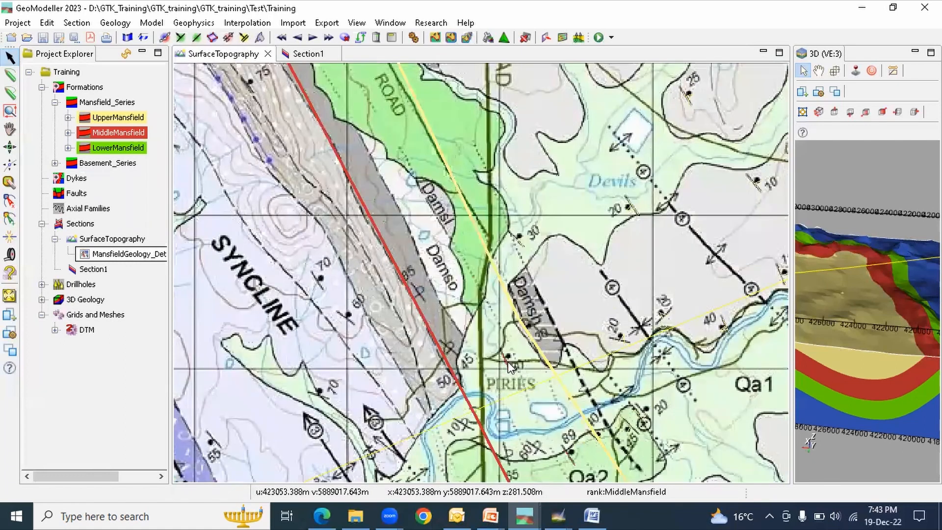
scroll(415, 201, "down", 2)
scroll(512, 393, "down", 2)
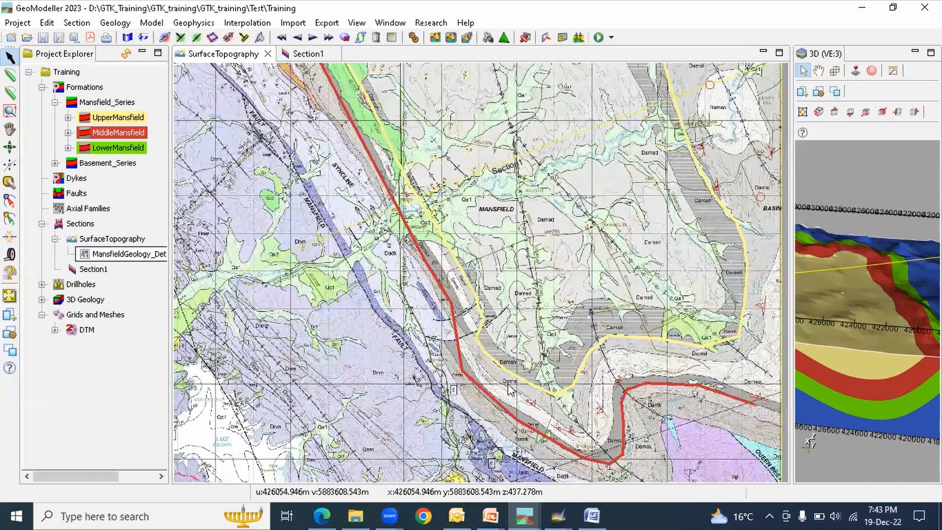
scroll(577, 444, "up", 2)
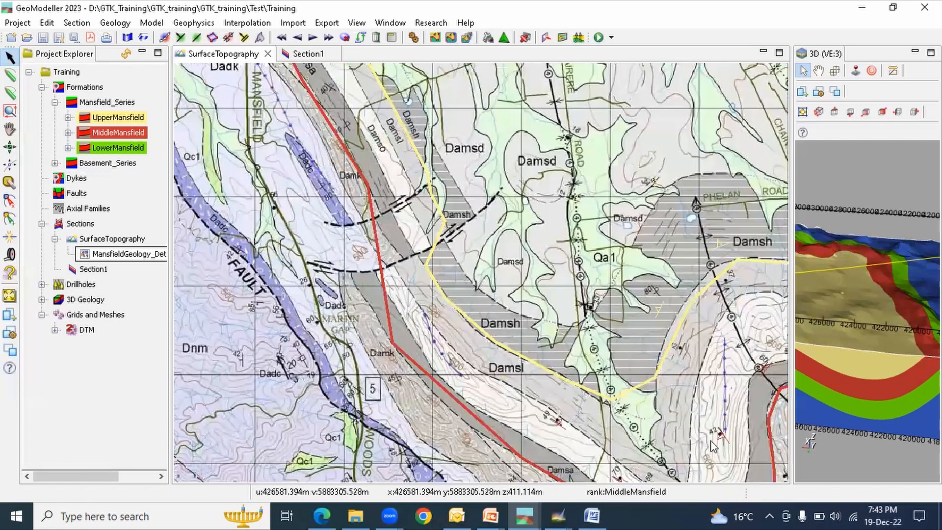
scroll(533, 241, "down", 1)
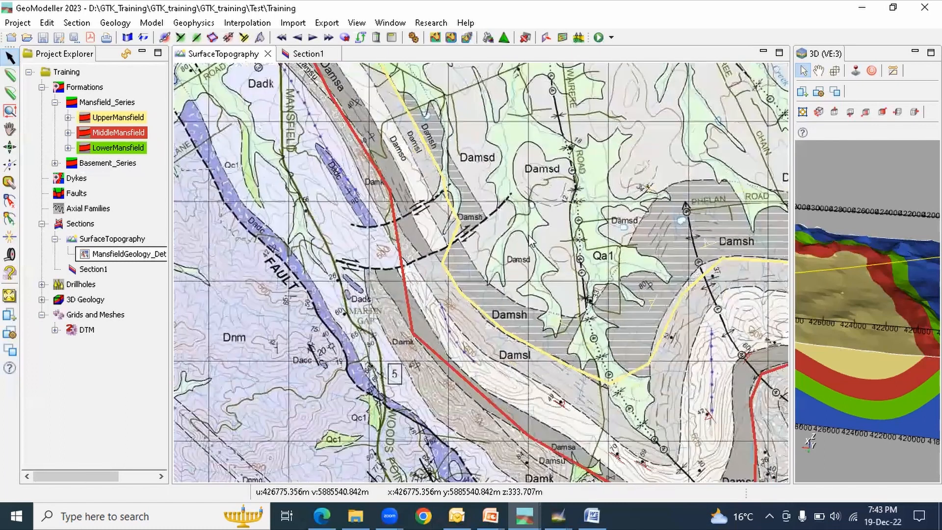
scroll(343, 334, "down", 3)
scroll(343, 348, "down", 3)
scroll(379, 181, "up", 3)
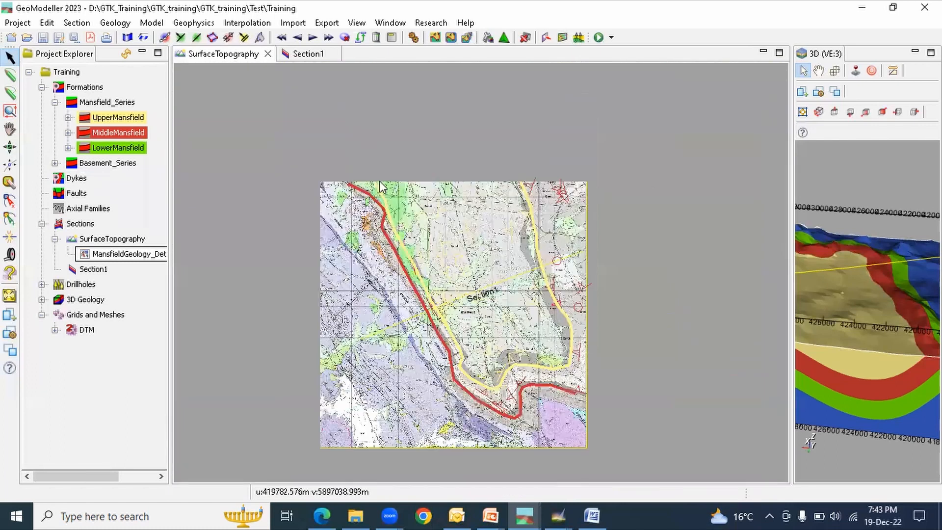
Load CONTACTS_LowerMansfield_2D.csv from the 6_LM_ContactsAndDips folder for a 2D contacts import to SurfaceTopography.
left_click(292, 23)
mouse_move(312, 58)
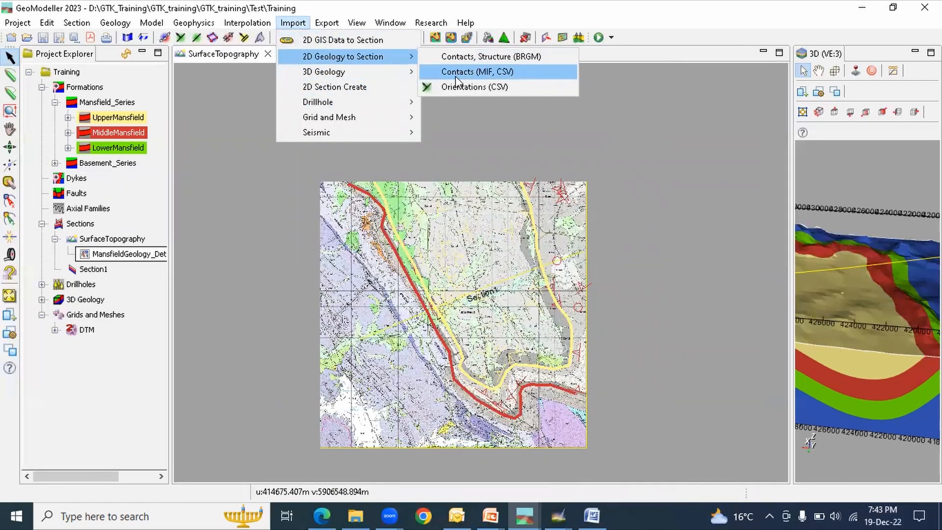
left_click(457, 72)
left_click(352, 69)
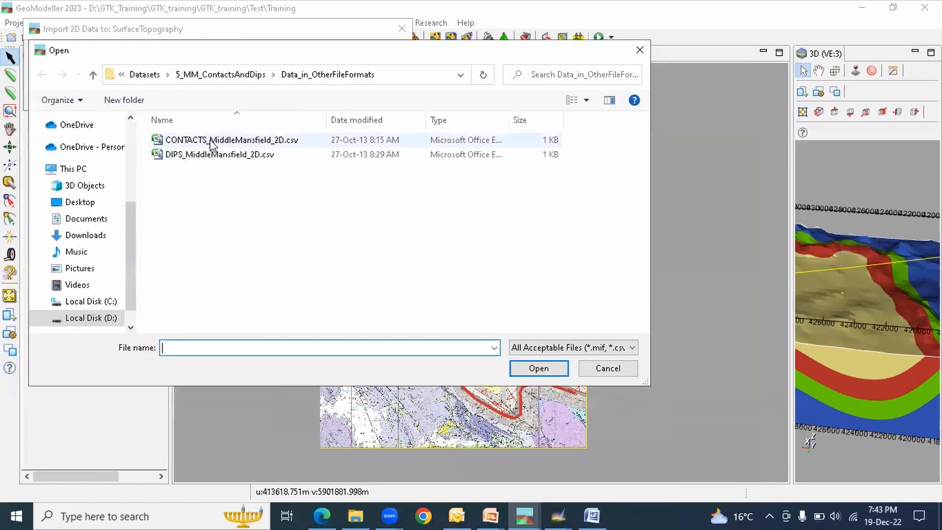
left_click(93, 74)
left_click(93, 74)
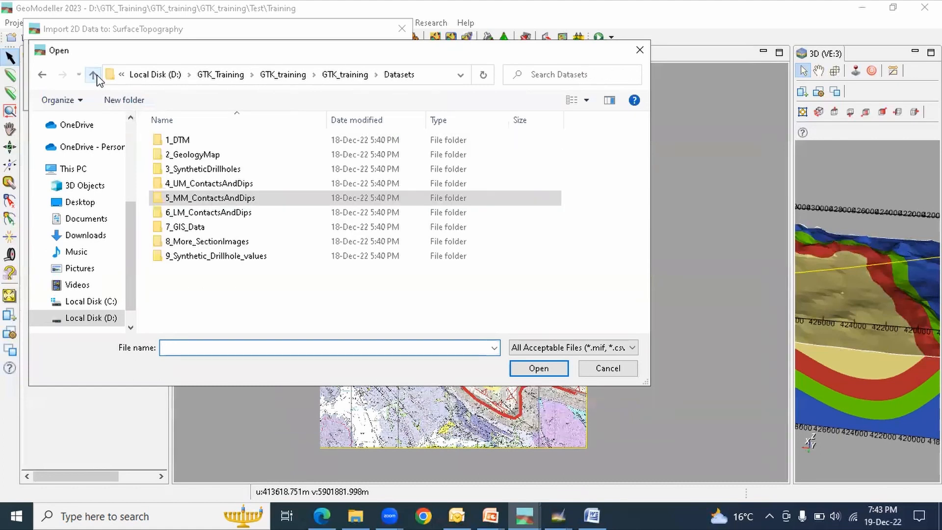
double_click(206, 212)
left_click(182, 141)
left_click(509, 364)
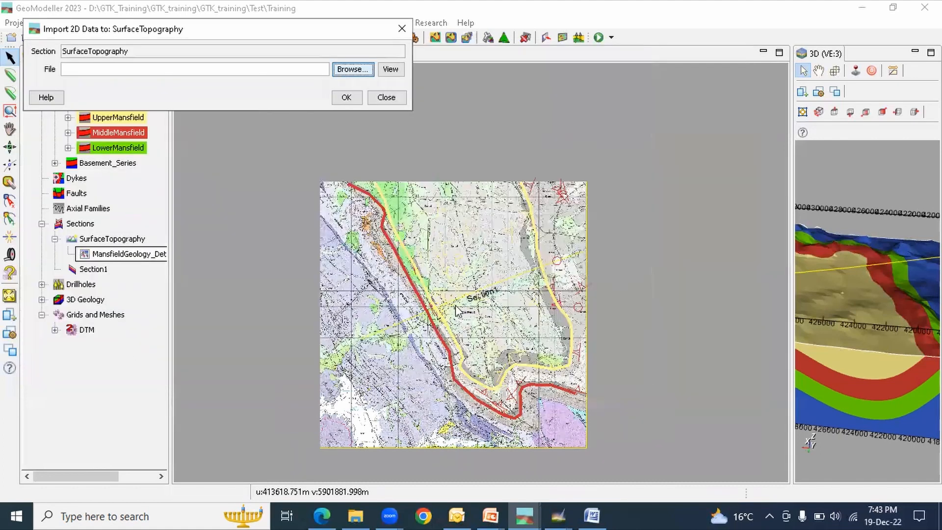
Map the geological formation to the Geology column and complete the LowerMansfield contacts import into SurfaceTopography.
left_click(572, 440)
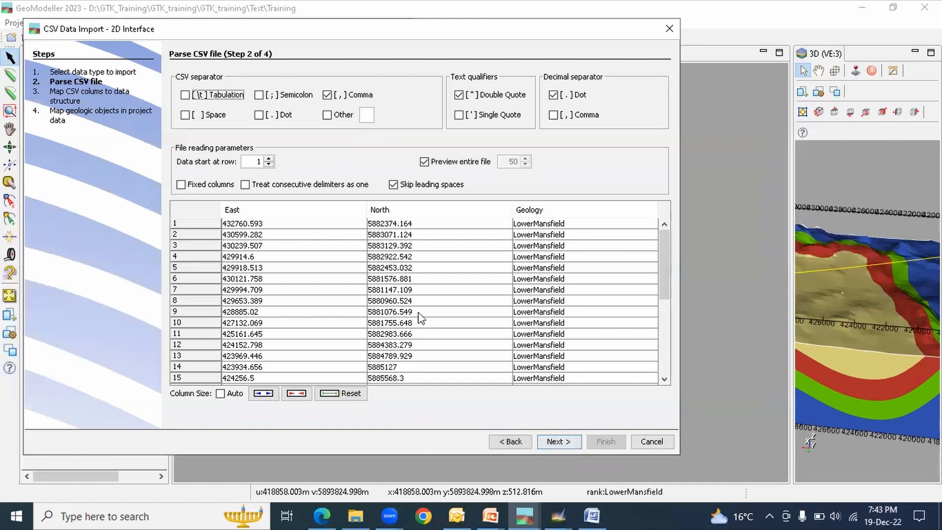
left_click(552, 442)
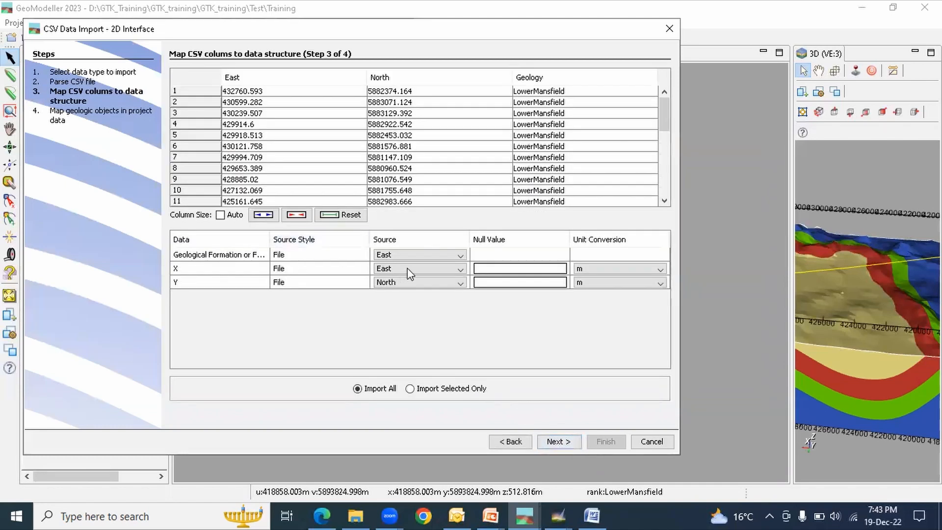
left_click(408, 255)
left_click(399, 281)
left_click(555, 440)
left_click(604, 442)
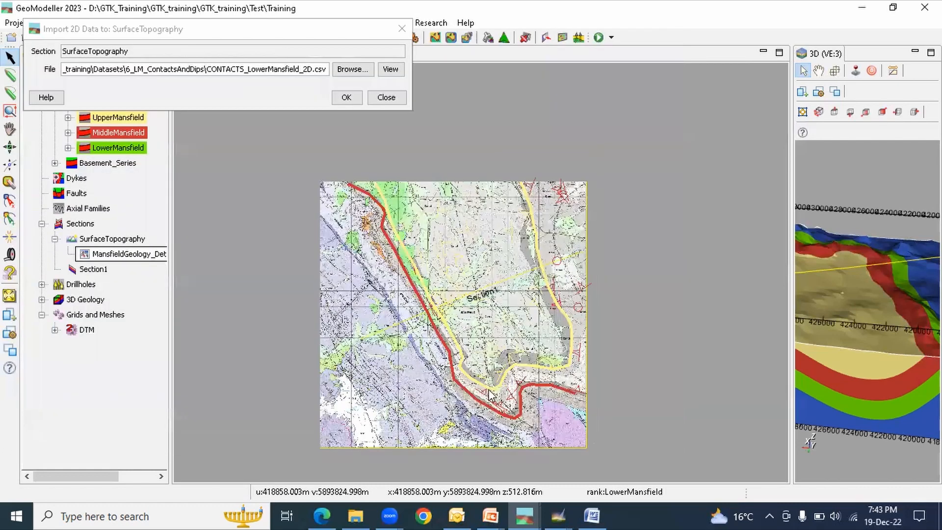
left_click(347, 95)
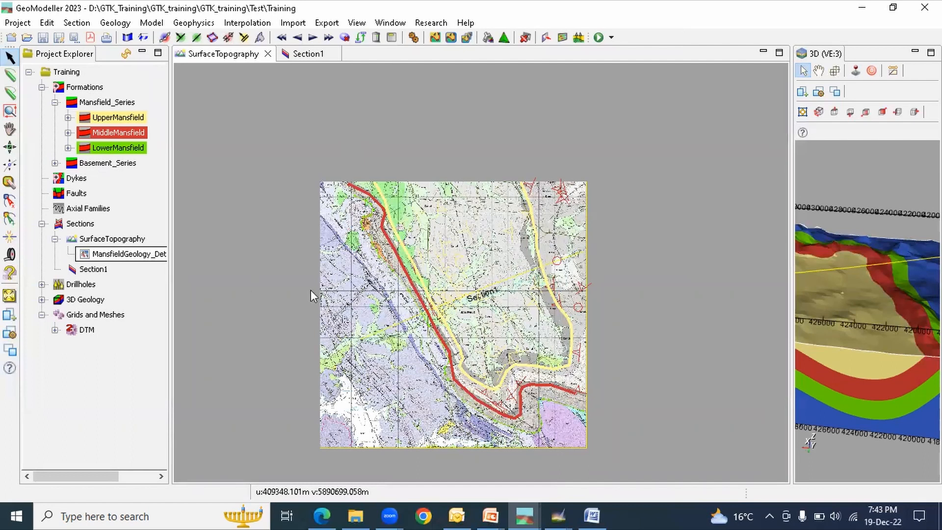
Increase the line width in the LowerMansfield formation's appearance and check its contact line on the geology map.
scroll(367, 265, "up", 1)
scroll(365, 230, "up", 1)
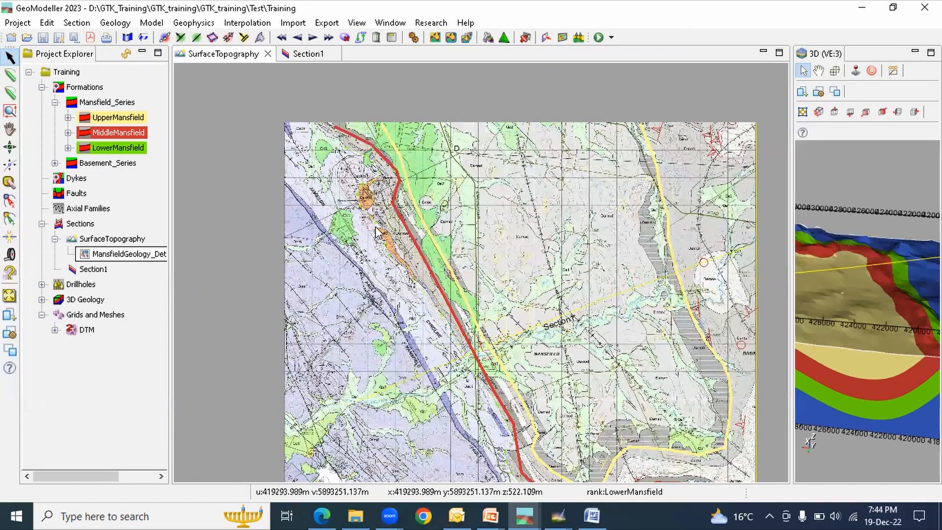
right_click(378, 232)
left_click(416, 337)
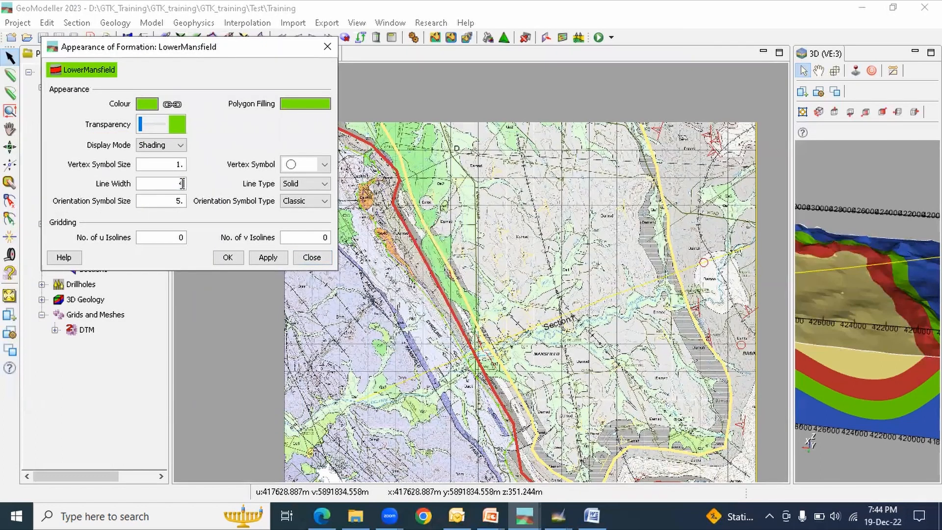
left_click(227, 258)
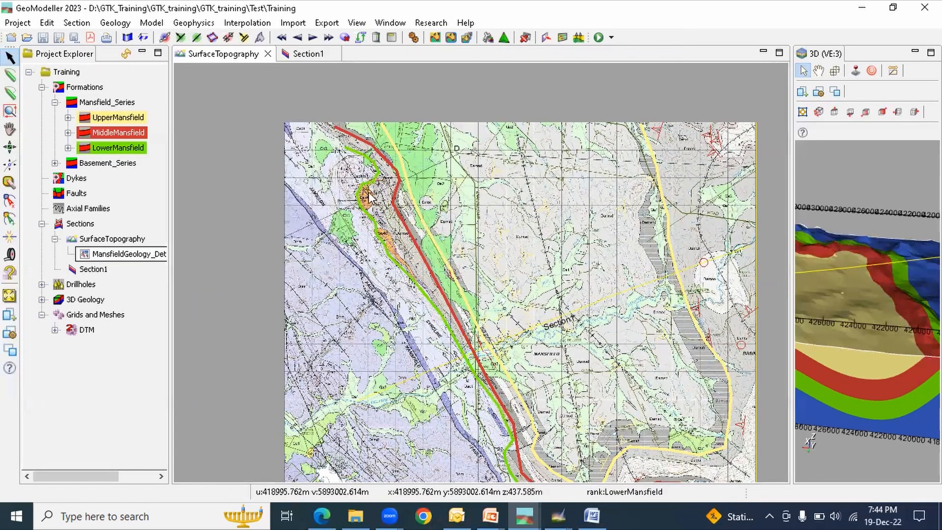
scroll(350, 147, "down", 1)
scroll(407, 274, "down", 1)
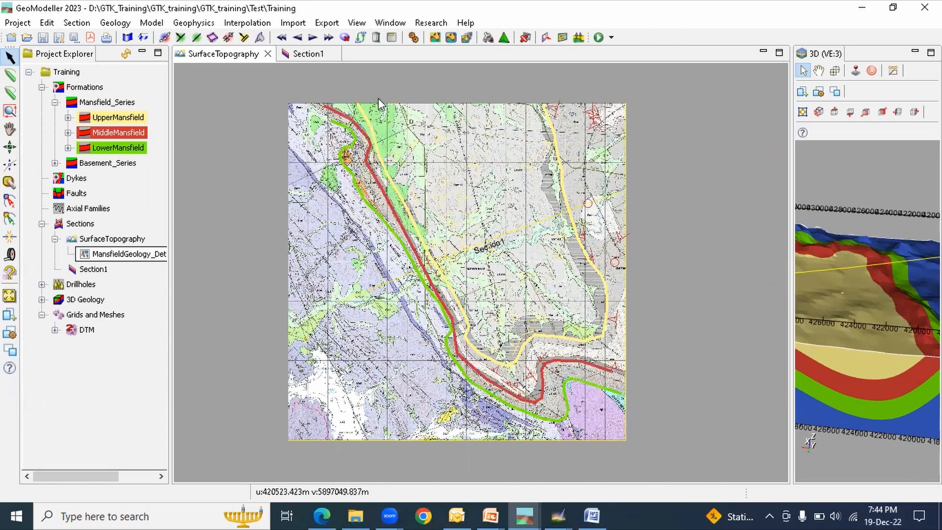
Load DIPS_LowerMansfield_2D.csv for a 2D orientations import to SurfaceTopography.
left_click(293, 22)
mouse_move(338, 56)
left_click(449, 88)
left_click(663, 131)
left_click(294, 191)
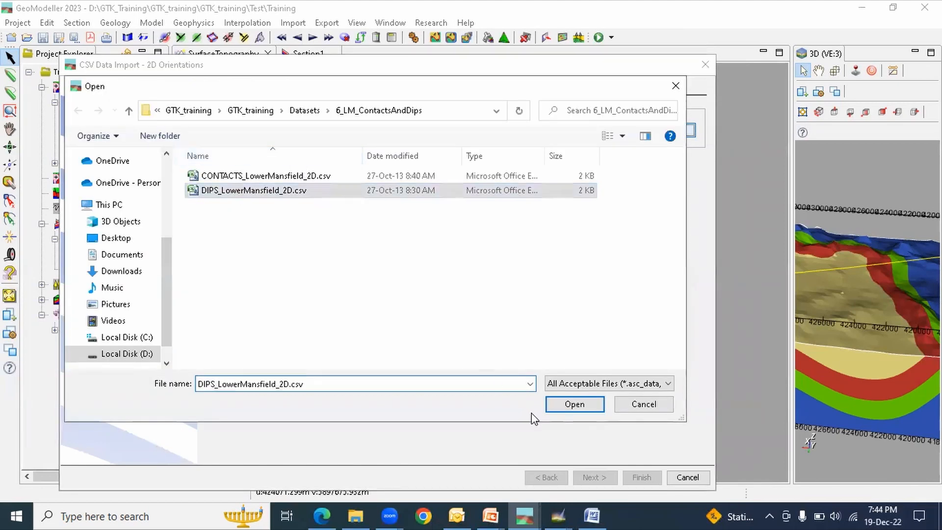
left_click(564, 405)
Map the geological formation to the Geology column and complete the orientations import, merging into LowerMansfield.
left_click(591, 477)
left_click(590, 477)
left_click(446, 290)
left_click(450, 350)
left_click(592, 477)
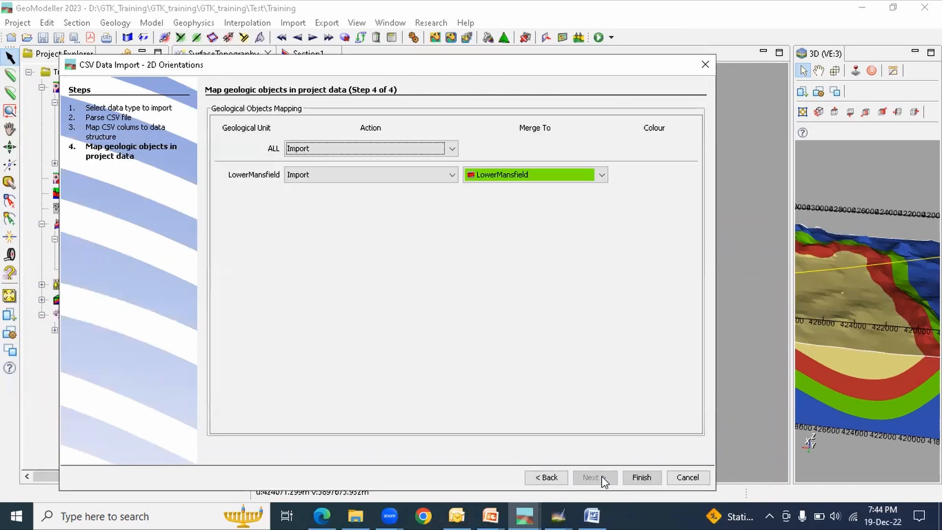
left_click(641, 477)
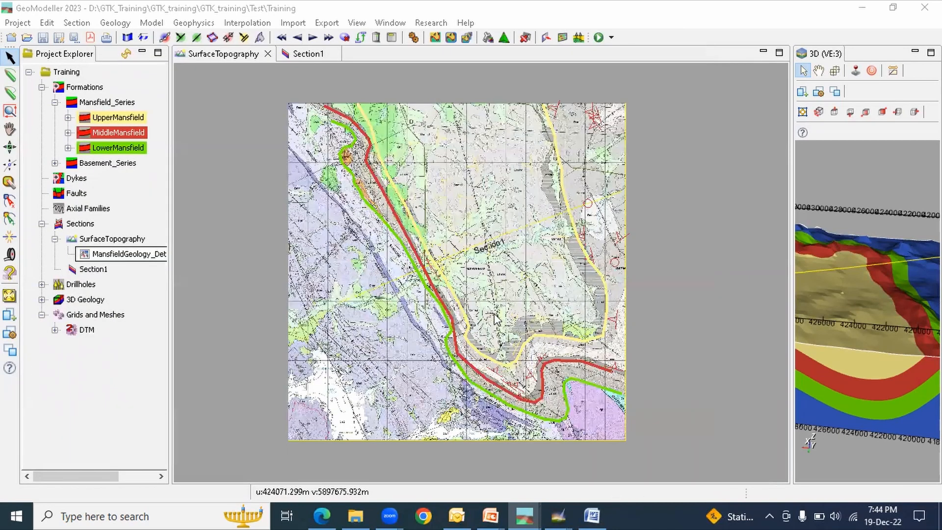
left_click(519, 80)
Examine the imported LowerMansfield contacts and orientations against the geology map and compare them with the existing 3D model.
scroll(392, 289, "up", 1)
scroll(357, 121, "up", 4)
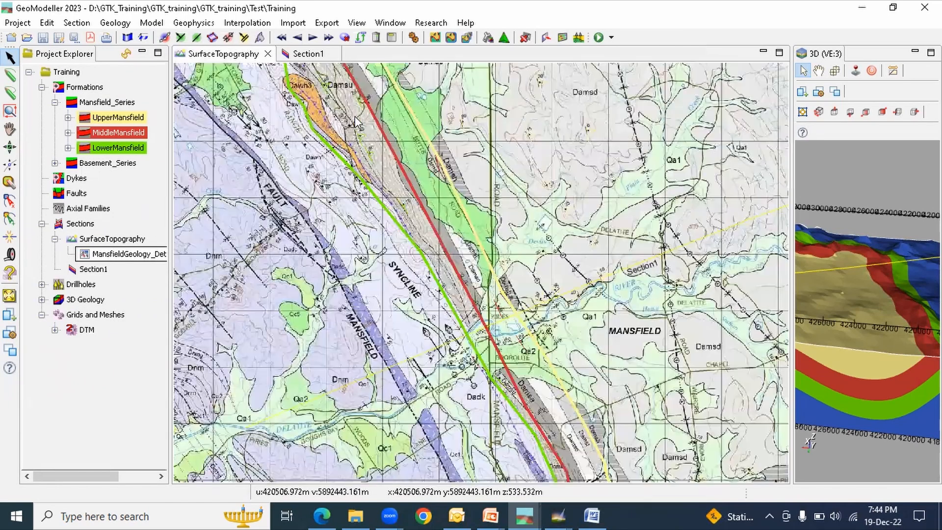
scroll(347, 181, "up", 2)
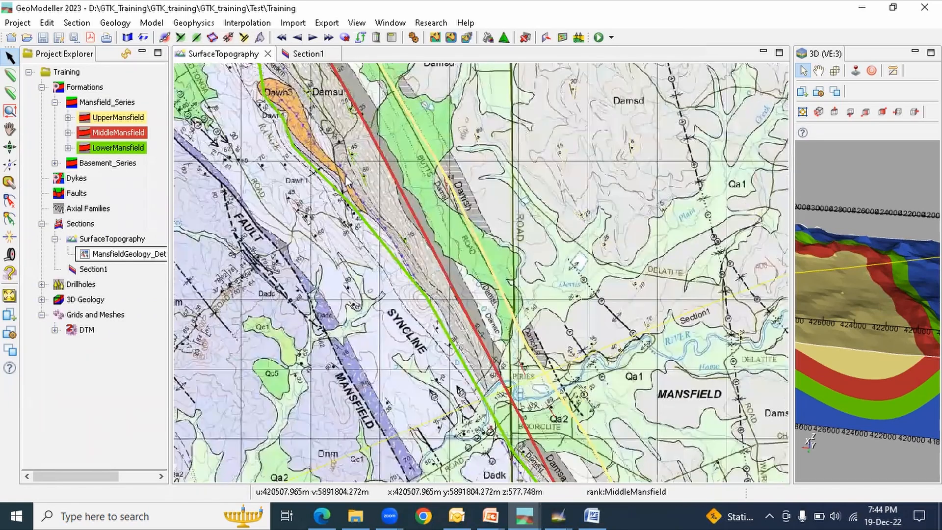
scroll(282, 164, "down", 5)
scroll(511, 439, "up", 2)
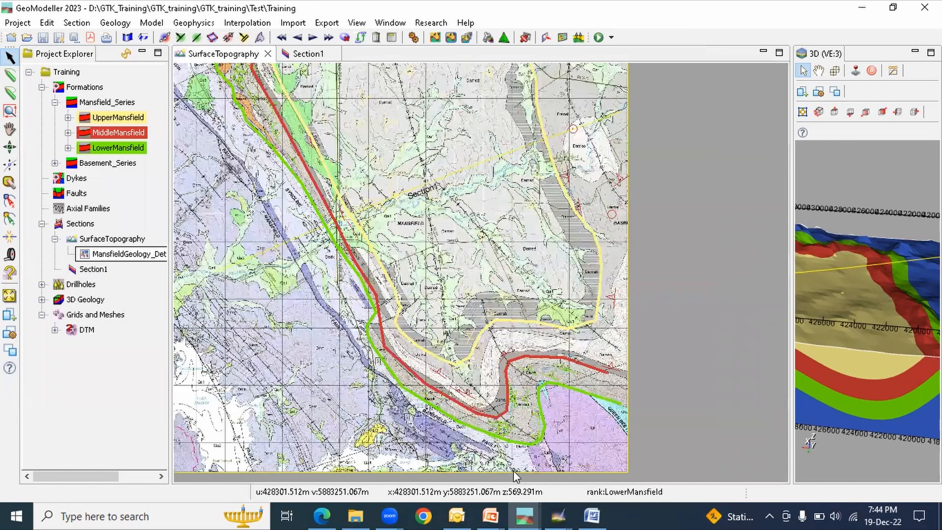
scroll(513, 388, "up", 2)
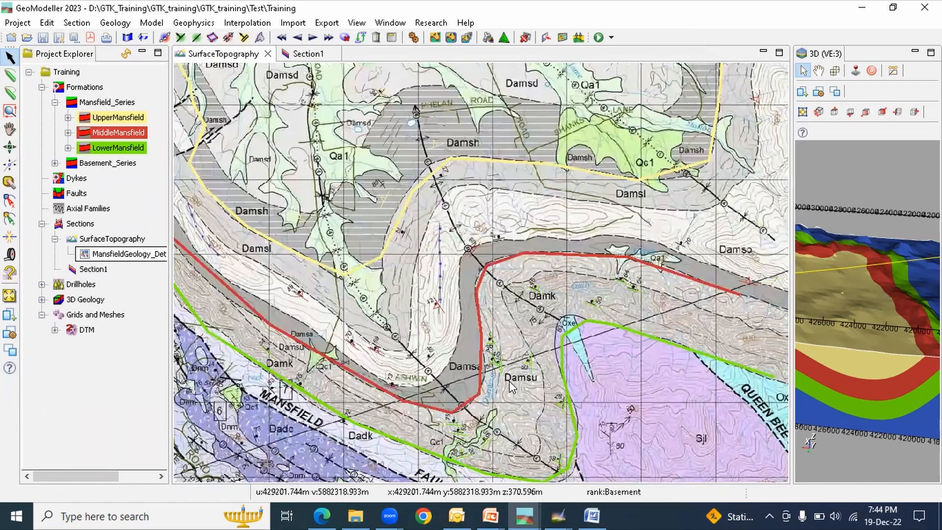
scroll(572, 384, "down", 1)
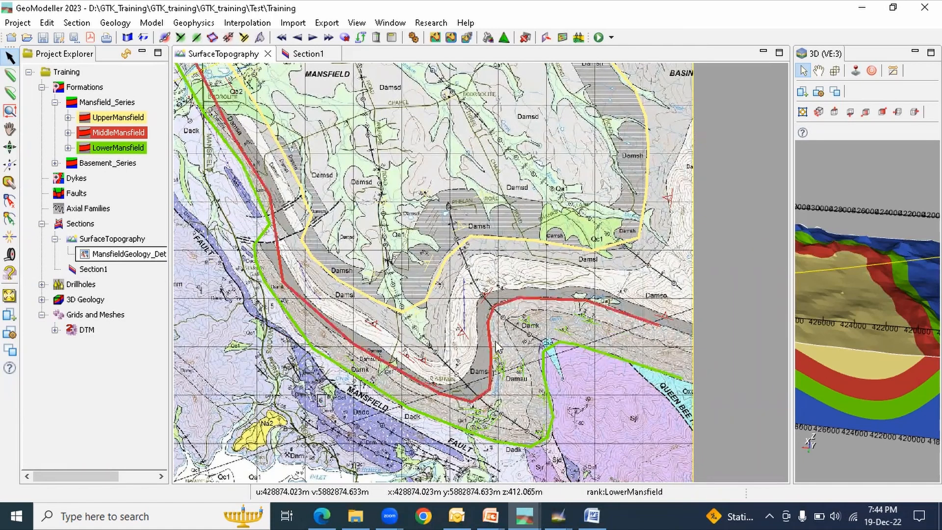
scroll(487, 361, "down", 1)
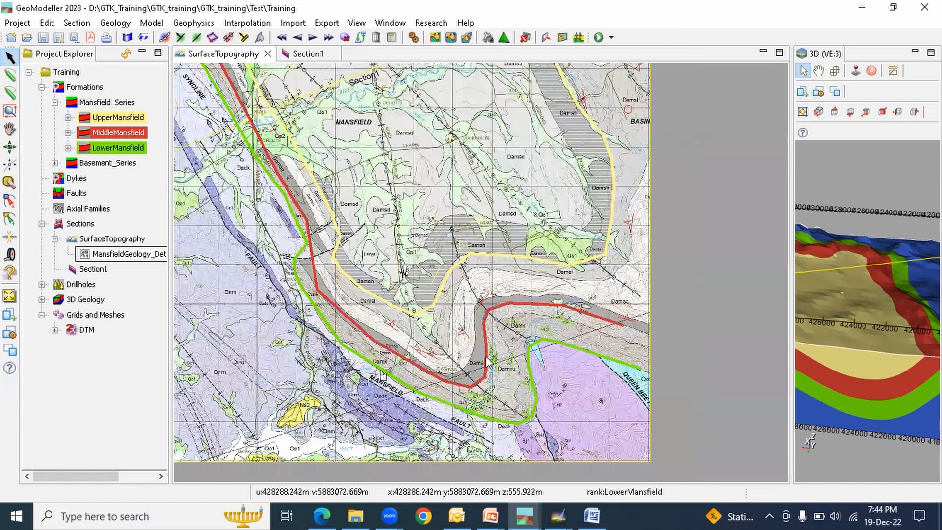
scroll(488, 362, "down", 2)
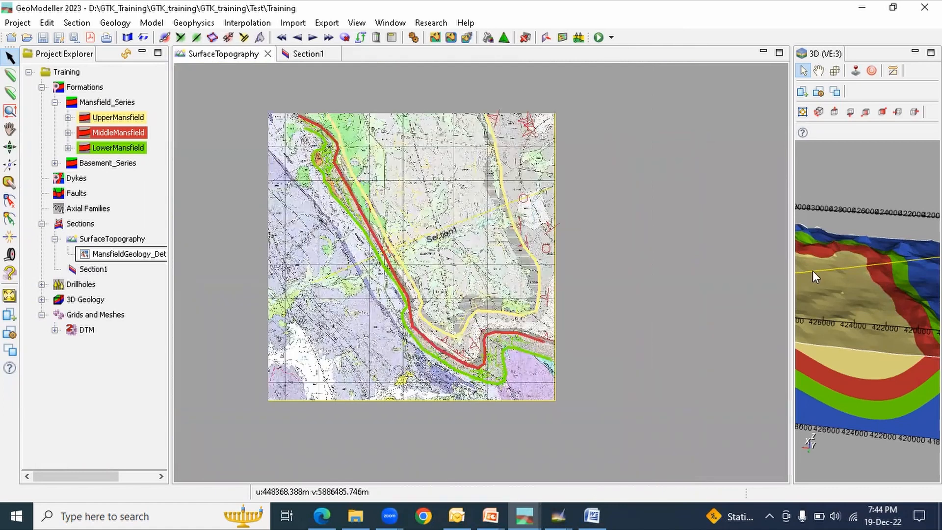
left_click_drag(790, 267, 739, 267)
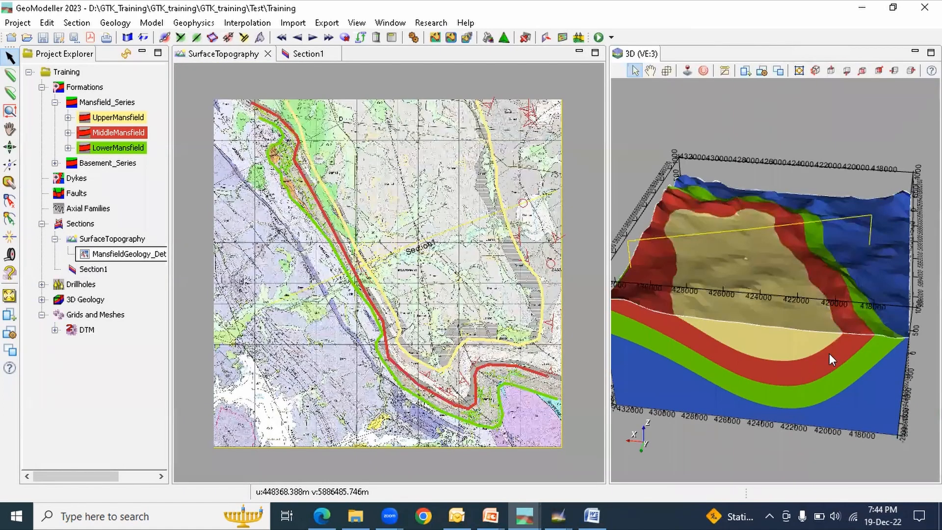
left_click_drag(633, 287, 748, 219)
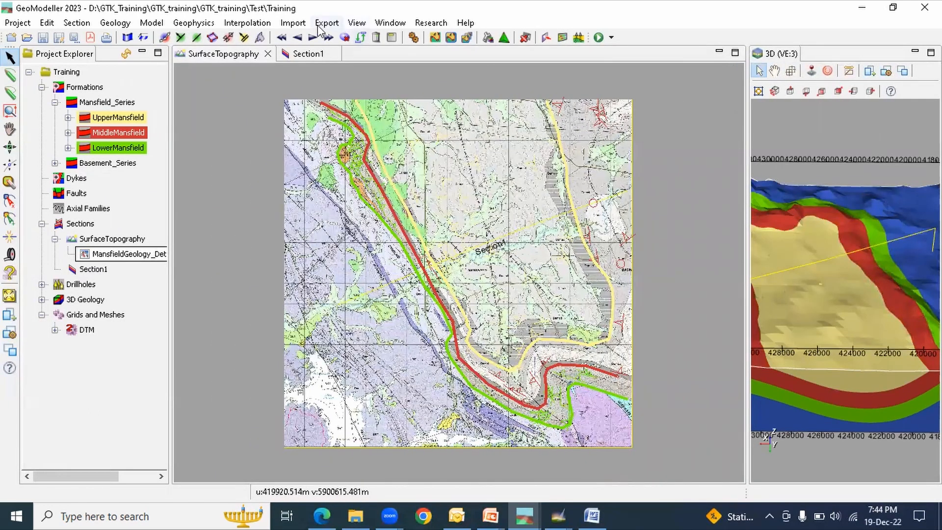
Recompute the model for Mansfield_Series, taking all sections and all drillholes into account.
left_click(415, 39)
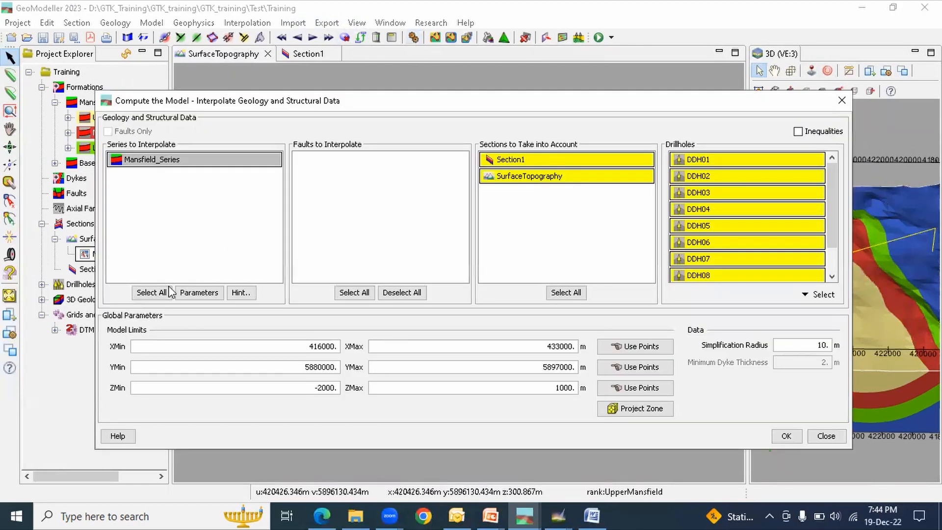
left_click(151, 292)
left_click(569, 293)
left_click(819, 294)
left_click(836, 317)
left_click(786, 434)
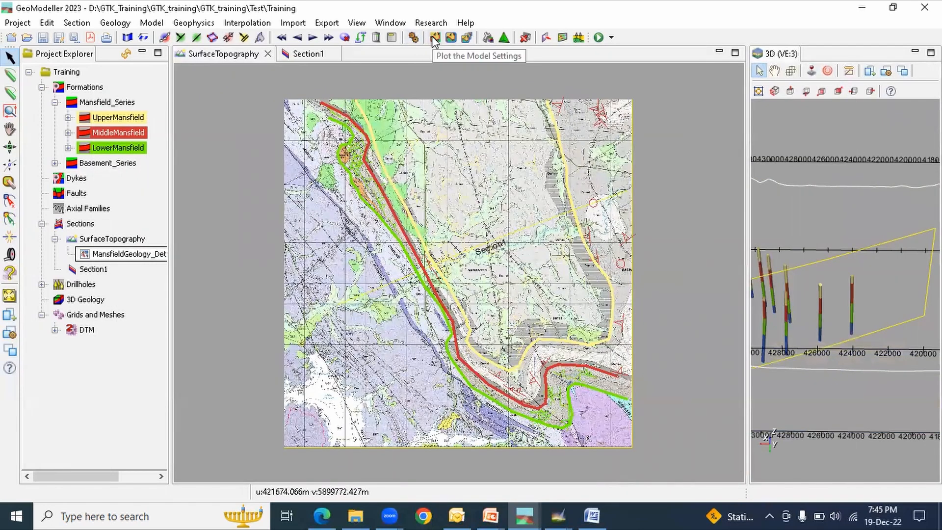
Hide the geology map image in SurfaceTopography and plot the recomputed model there with filled formations.
right_click(136, 256)
left_click(192, 287)
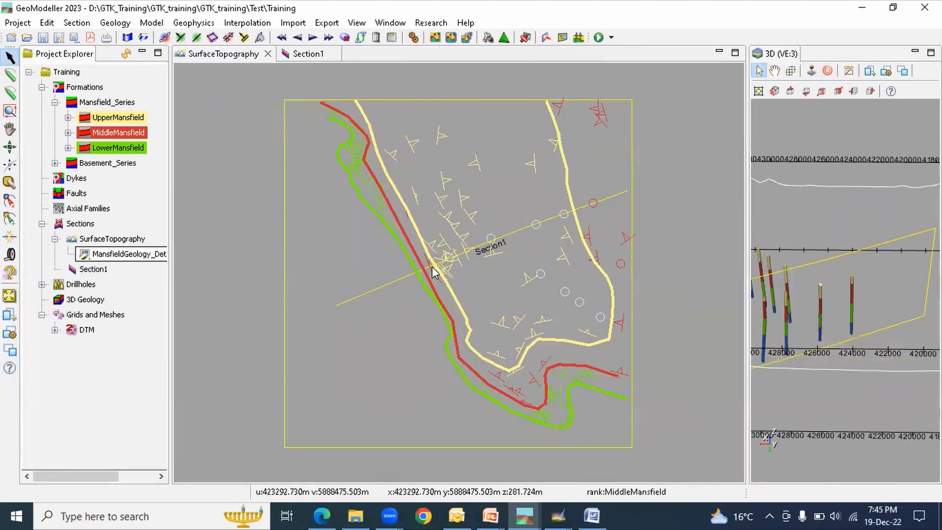
left_click(434, 38)
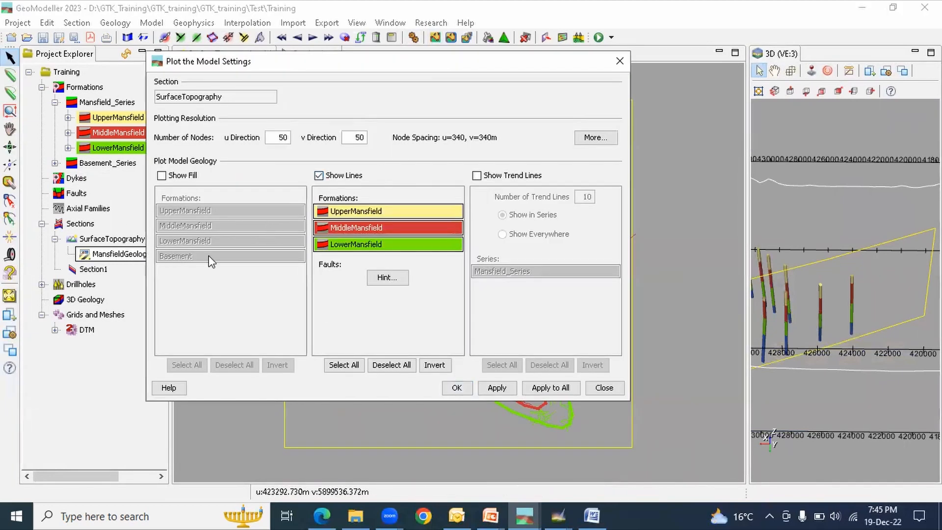
left_click(161, 175)
left_click(459, 388)
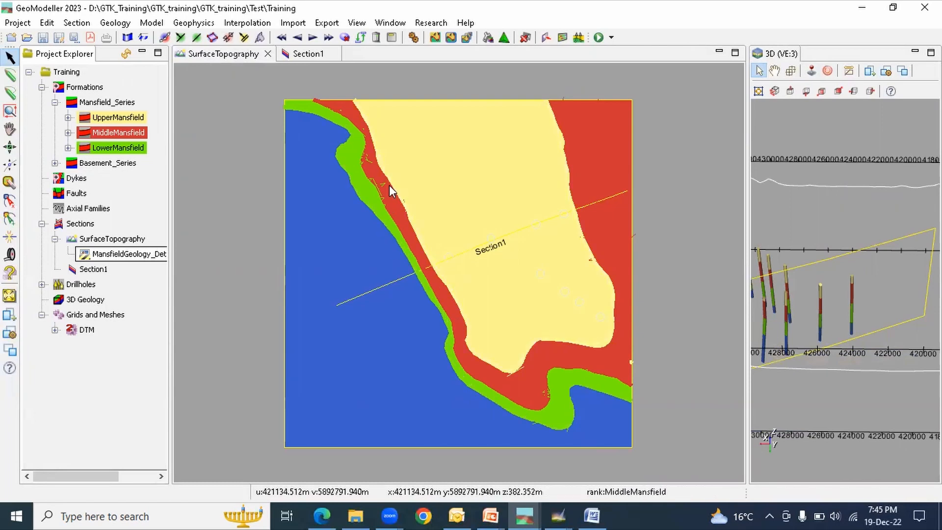
scroll(373, 184, "up", 3)
scroll(311, 208, "down", 3)
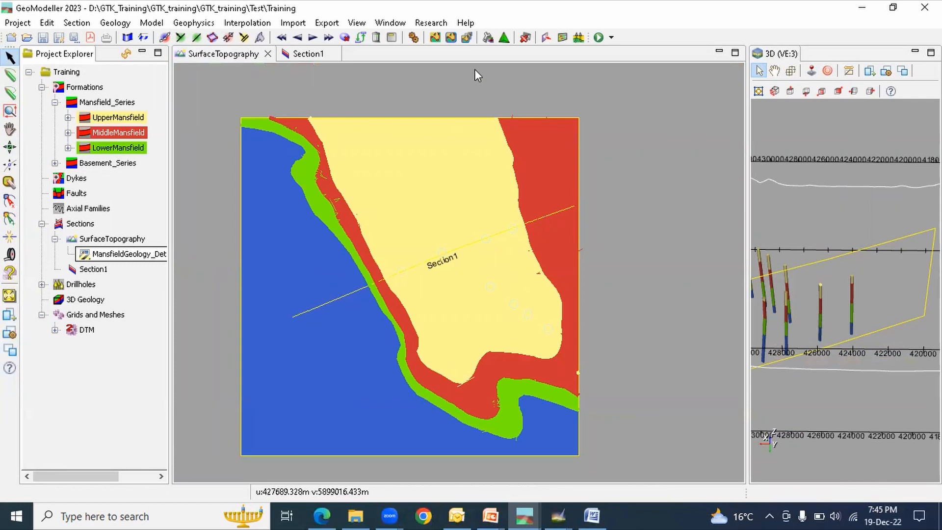
Build and draw the 3D formation volumes limited by topography, and enlarge the 3D view to inspect them.
left_click(488, 38)
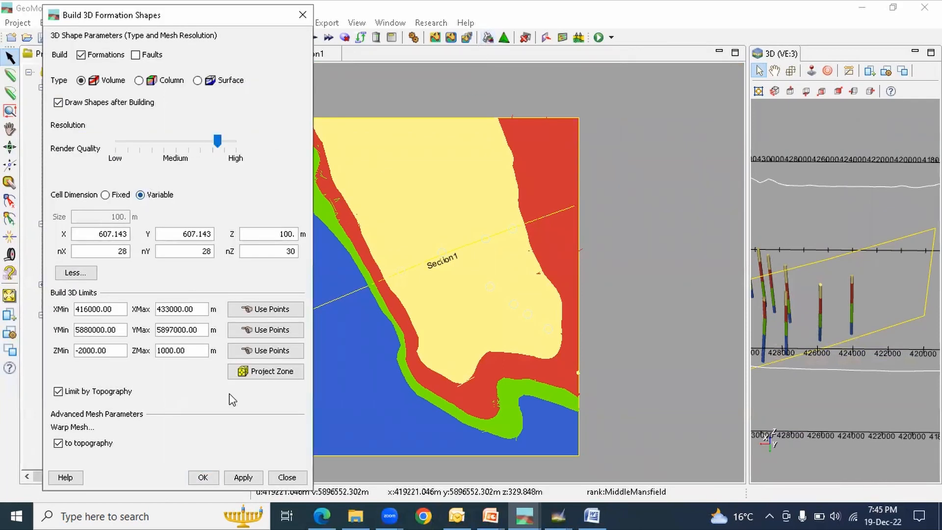
left_click(202, 477)
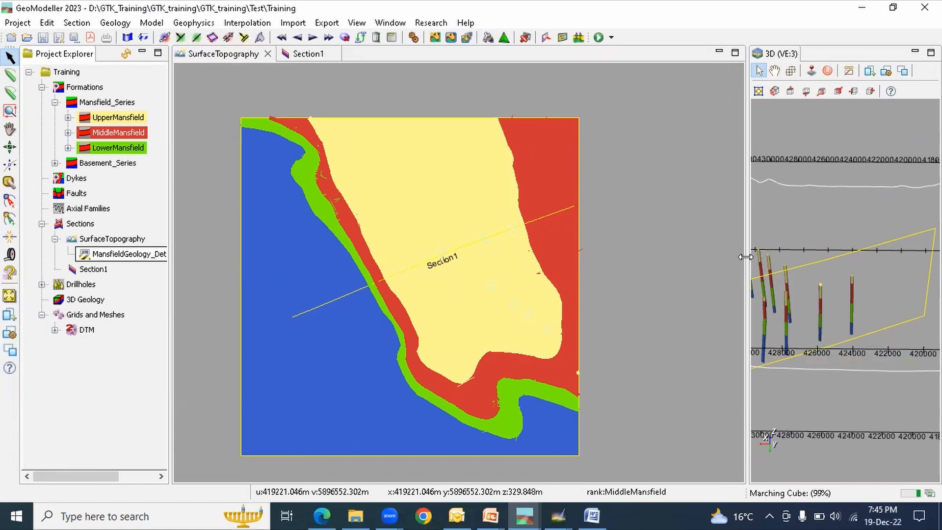
left_click_drag(635, 278, 480, 278)
left_click_drag(640, 317, 771, 155)
left_click_drag(725, 190, 697, 236)
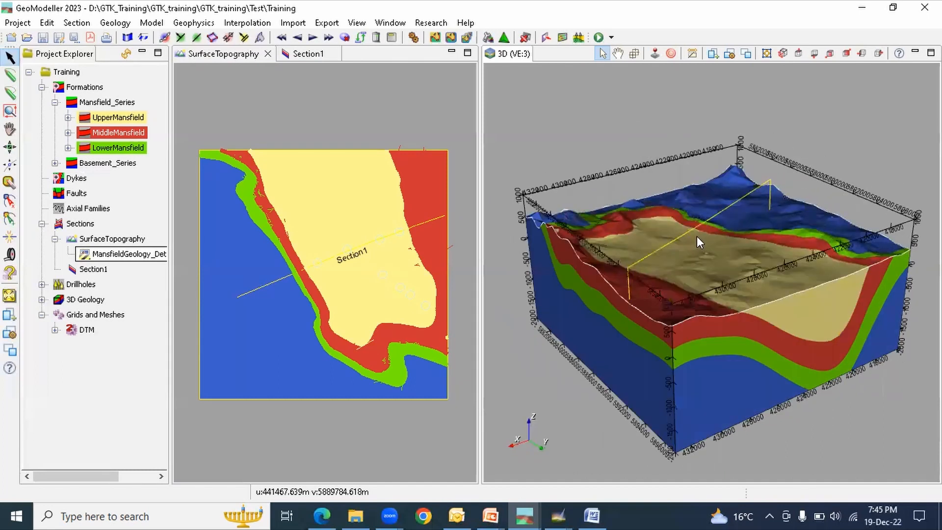
Open the 3D viewer clipping settings and lower the XY clipping plane to -200 to look inside the formation volumes.
left_click(692, 55)
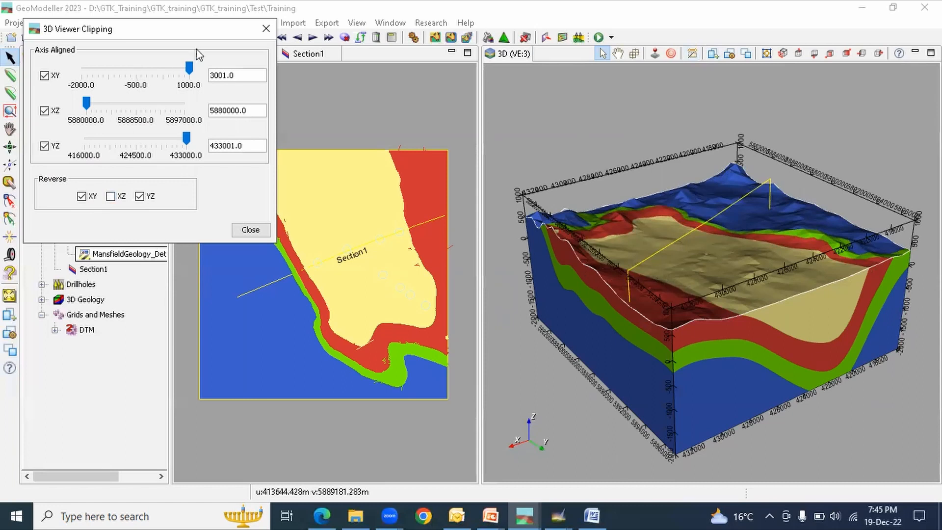
left_click(266, 28)
left_click(692, 55)
left_click_drag(149, 39, 377, 85)
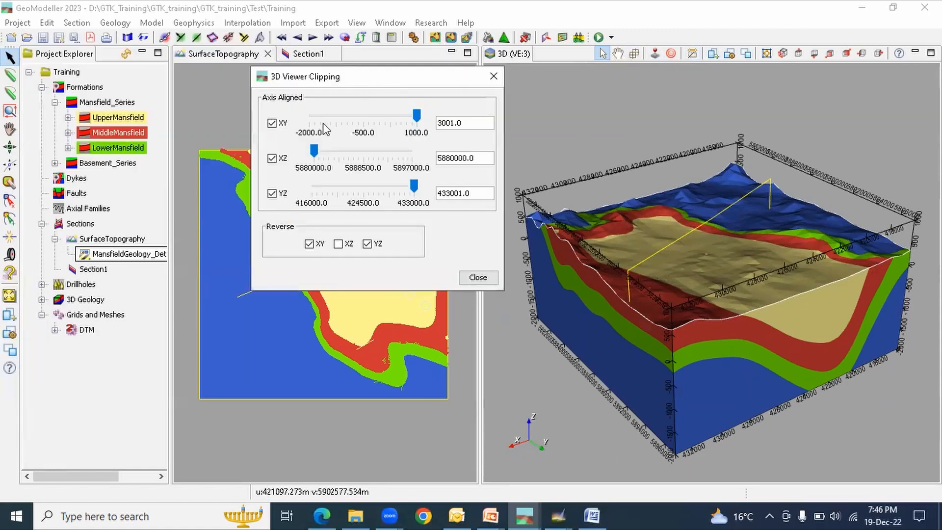
left_click(341, 121)
left_click(340, 115)
left_click(340, 115)
left_click(340, 114)
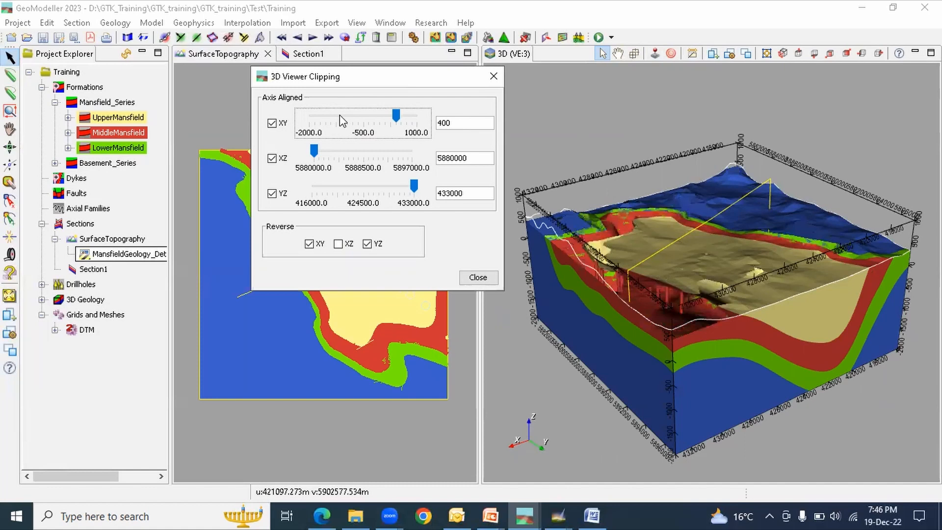
left_click(340, 115)
left_click(330, 118)
left_click(330, 118)
left_click(330, 117)
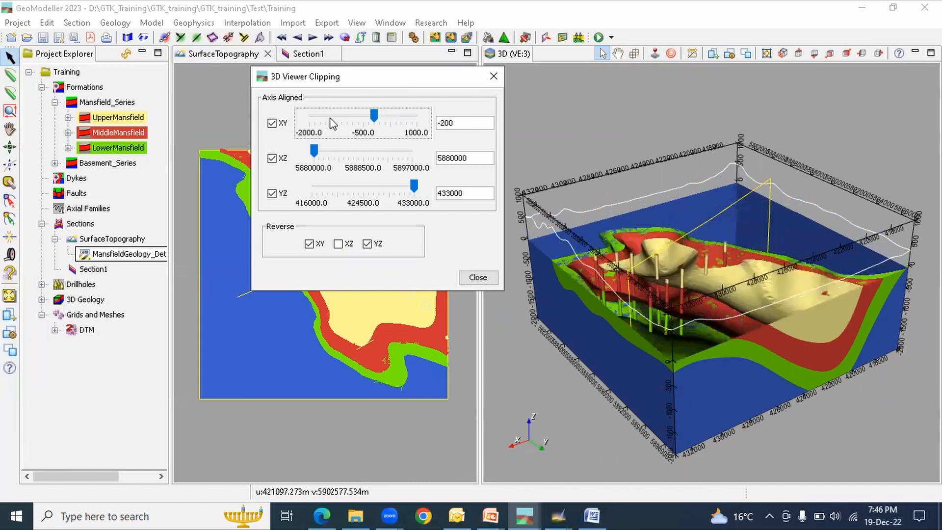
Inspect the volumes with shifted XY and XZ clipping planes, then return the planes to the model limits and close the clipping settings.
left_click(657, 357)
left_click_drag(656, 355, 673, 280)
left_click_drag(374, 116, 407, 120)
left_click_drag(314, 152, 334, 152)
left_click(648, 280)
left_click_drag(648, 276, 770, 191)
left_click_drag(334, 151, 312, 153)
left_click(401, 157)
left_click_drag(404, 116, 443, 120)
left_click(493, 76)
left_click_drag(732, 302, 672, 273)
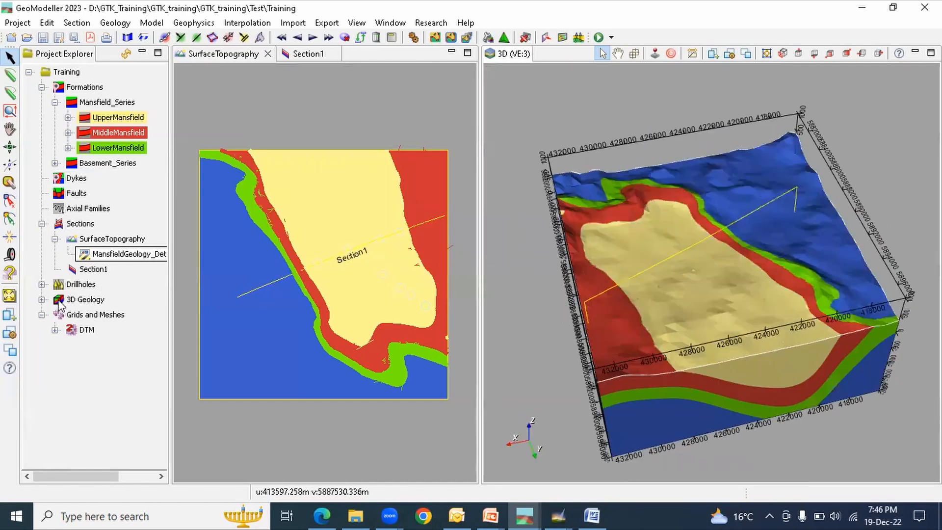
Hide the UpperMansfield, MiddleMansfield and LowerMansfield volumes one after another to expose the basement surface and drillholes in 3D.
left_click(42, 299)
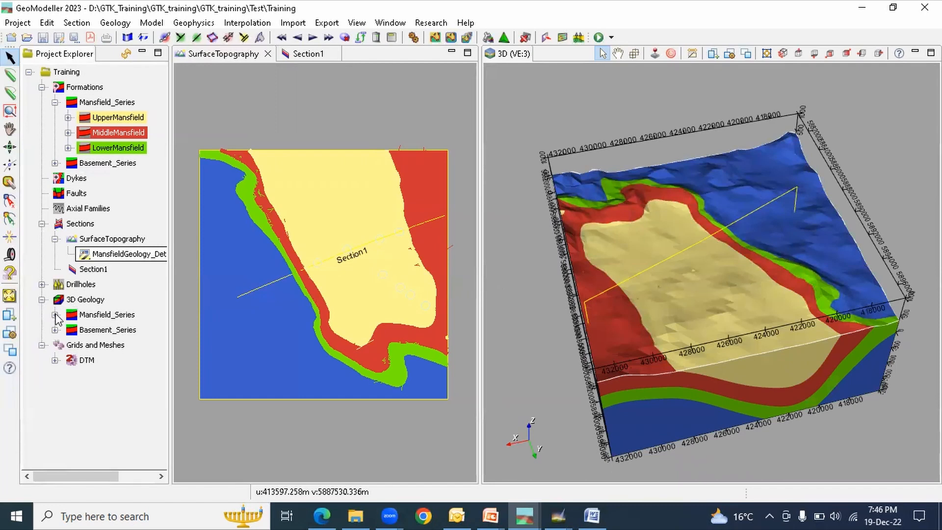
left_click(56, 314)
right_click(120, 330)
left_click(163, 341)
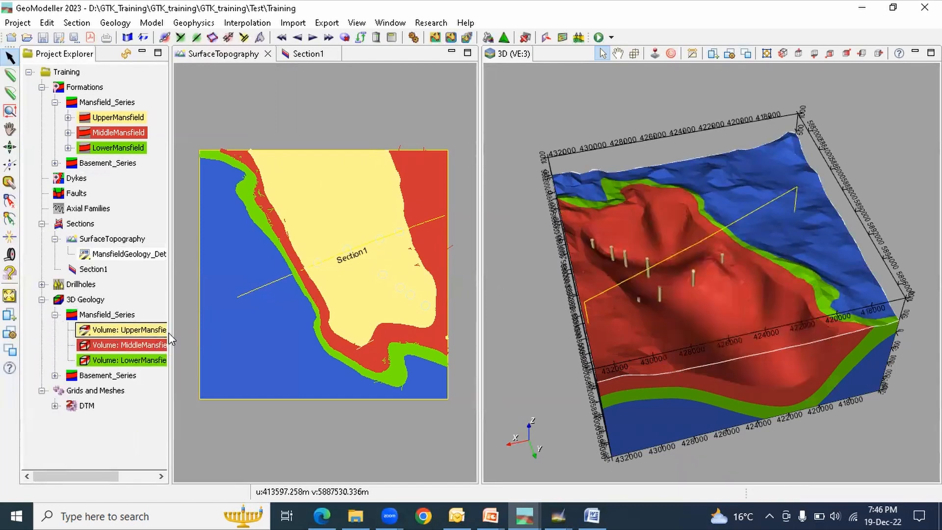
left_click_drag(172, 331, 238, 331)
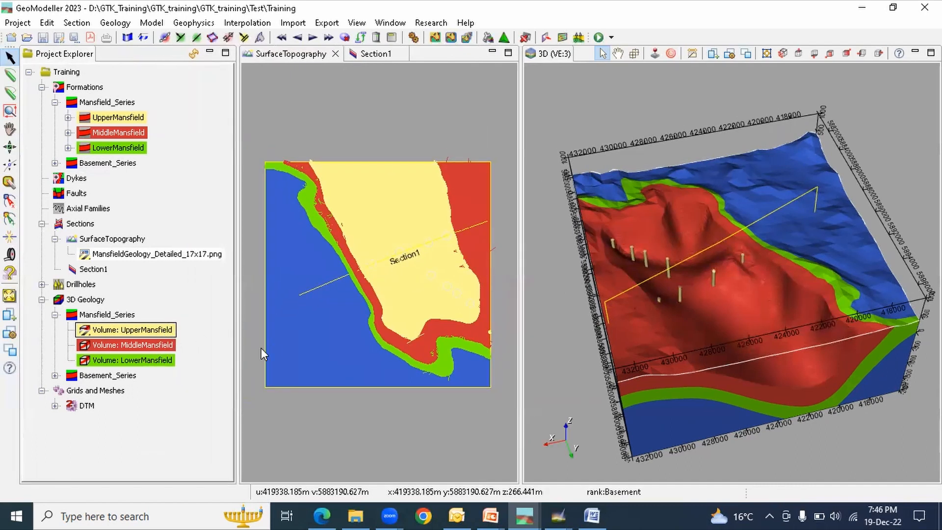
right_click(139, 344)
left_click(193, 358)
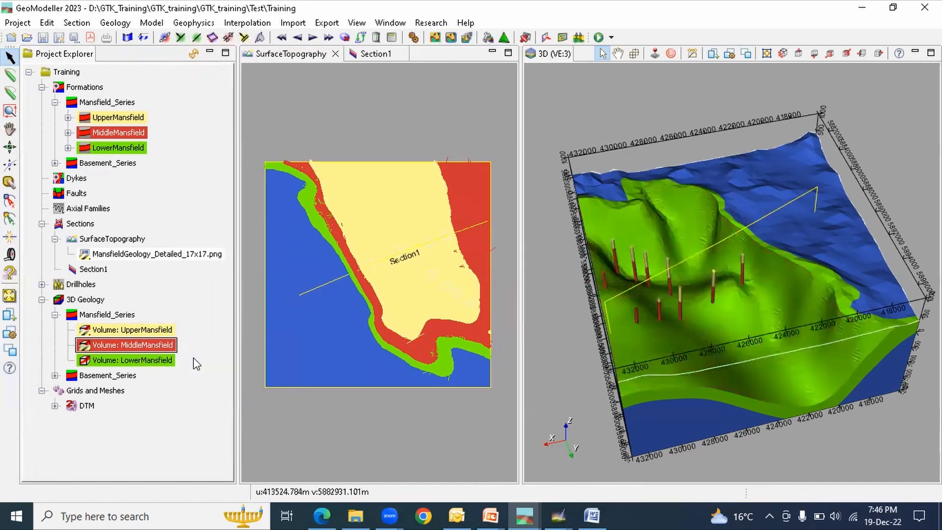
right_click(129, 361)
left_click(172, 375)
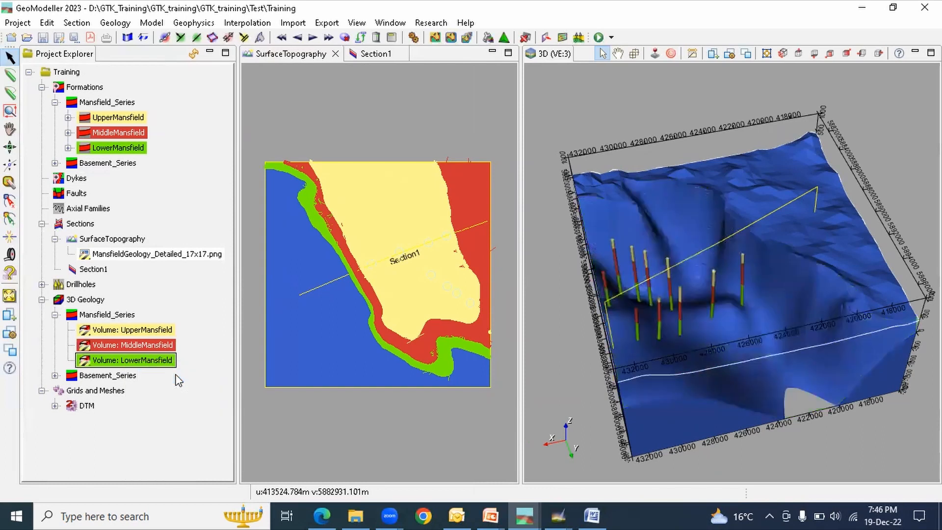
left_click_drag(749, 373, 676, 336)
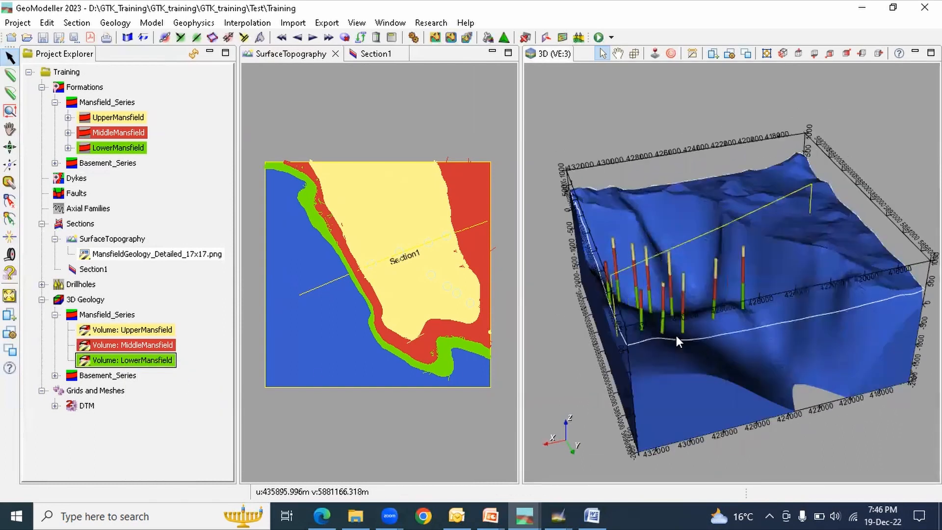
Show the LowerMansfield volume again to compare it closely with the drillhole intervals, toggle the MiddleMansfield volume, and hide LowerMansfield again.
right_click(141, 361)
left_click(173, 366)
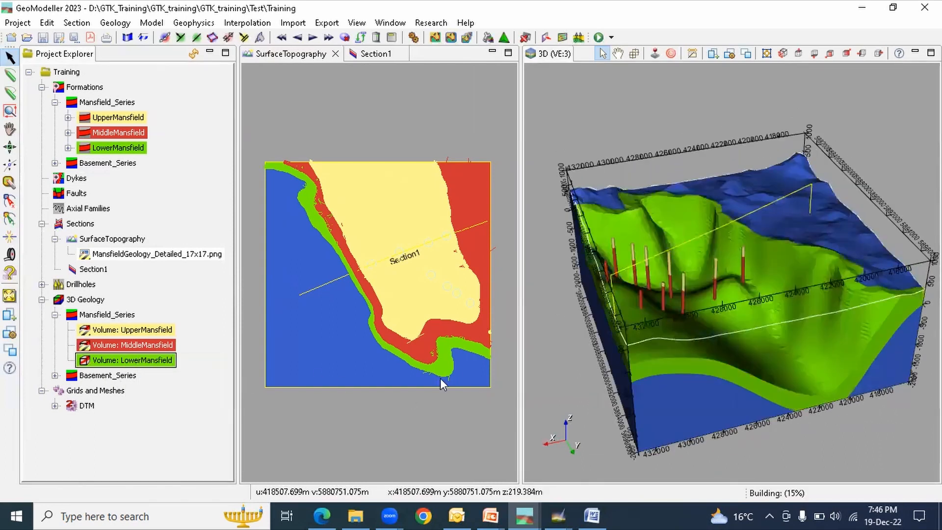
scroll(667, 320, "up", 5)
scroll(683, 346, "up", 5)
mouse_move(682, 346)
left_mouse_down()
mouse_move(676, 284)
mouse_move(672, 347)
left_mouse_up()
right_click(139, 344)
left_click(160, 358)
right_click(134, 343)
left_click(142, 357)
right_click(135, 360)
left_click(182, 371)
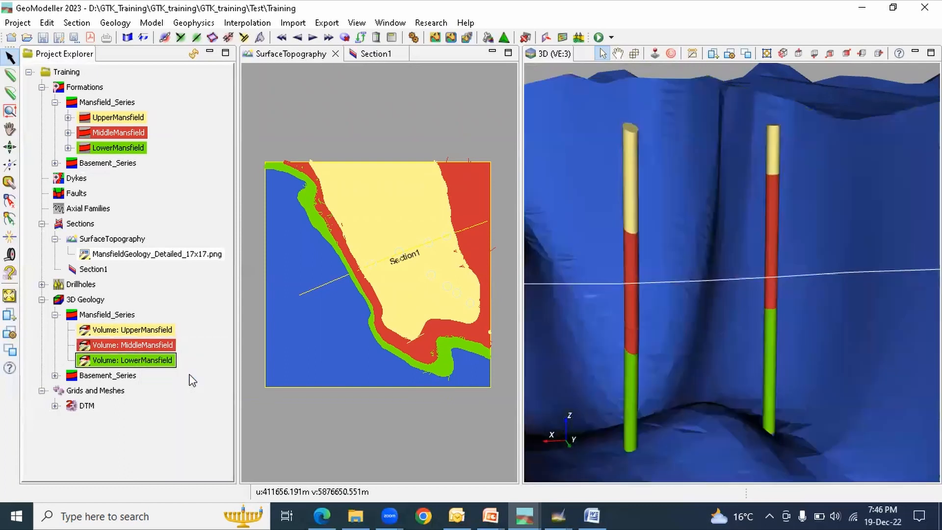
Remove the vertical exaggeration from the 3D view and show all the 3D geology volumes again.
scroll(812, 353, "down", 10)
left_click_drag(775, 241, 718, 297)
left_click(747, 52)
left_click_drag(722, 228, 736, 294)
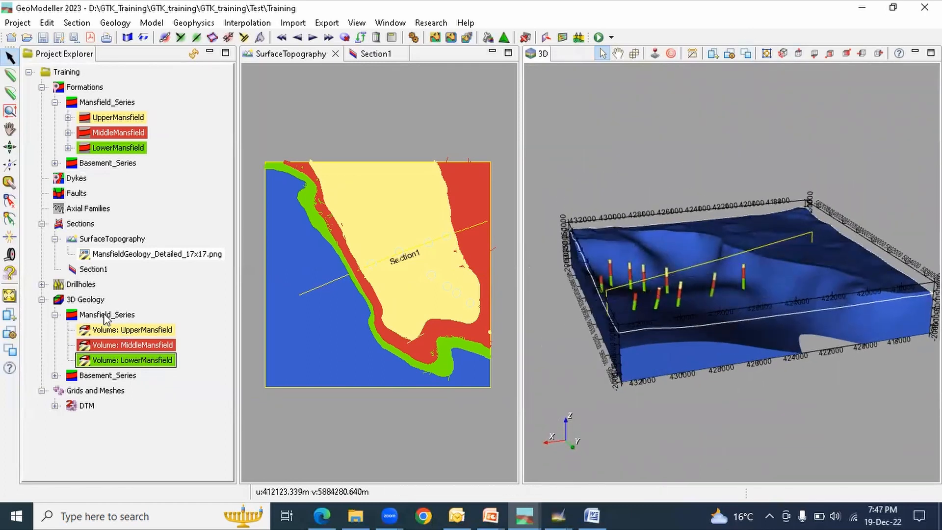
right_click(85, 301)
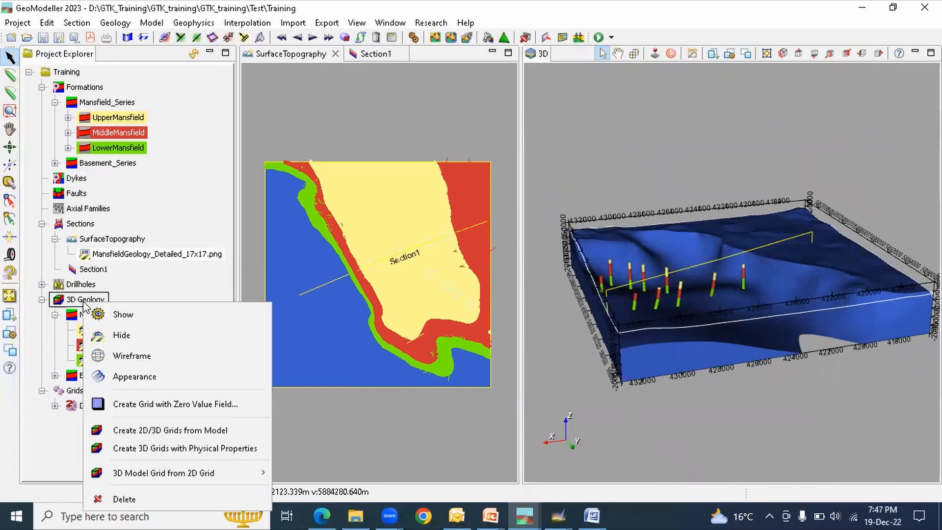
left_click(123, 314)
left_click_drag(803, 281, 793, 334)
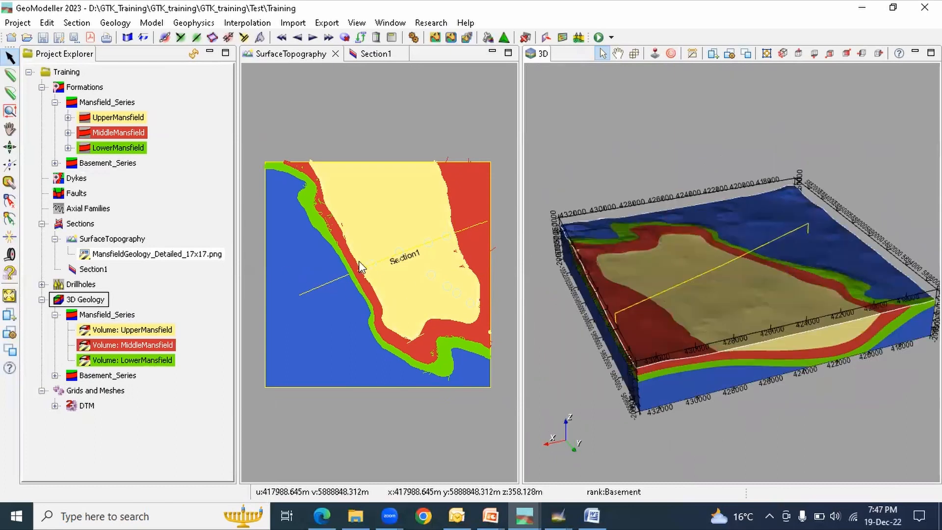
Enlarge the SurfaceTopography map view and collapse the Grids and Meshes branch of the project.
left_click_drag(529, 236, 651, 237)
mouse_move(761, 293)
left_mouse_down()
mouse_move(755, 314)
mouse_move(777, 295)
left_mouse_up()
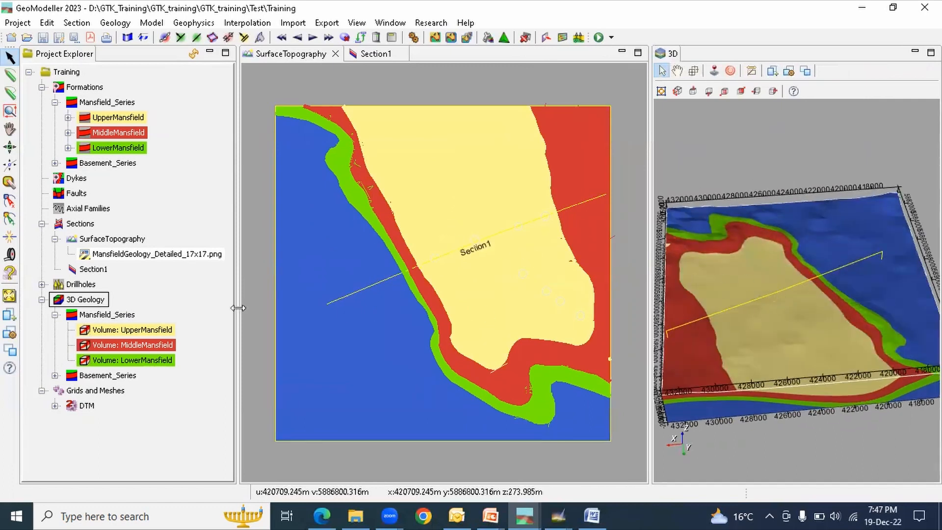
left_click(42, 299)
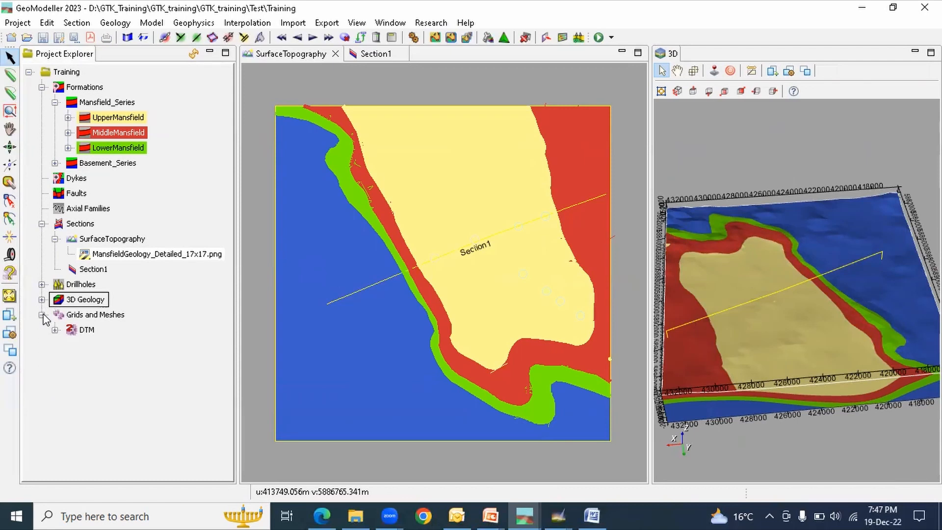
left_click(42, 315)
left_click(42, 315)
left_click(43, 300)
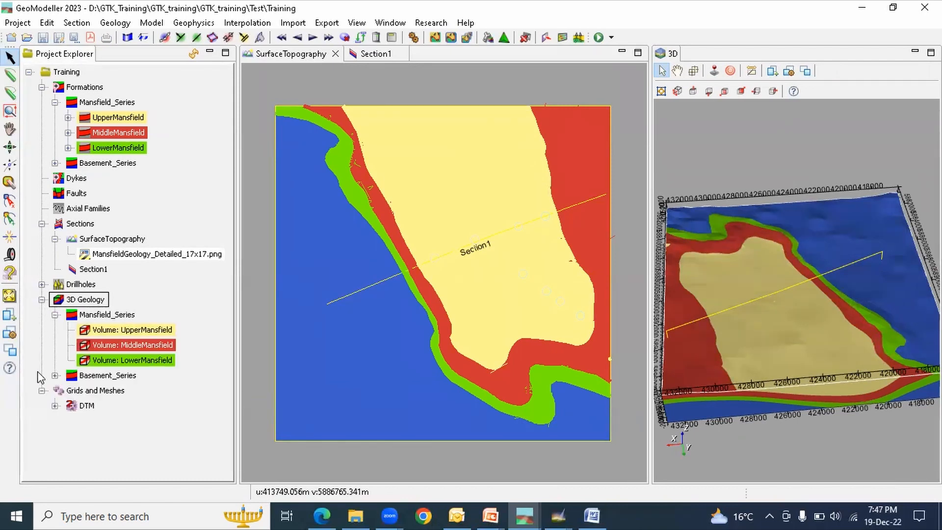
left_click(42, 390)
left_click_drag(831, 291, 825, 291)
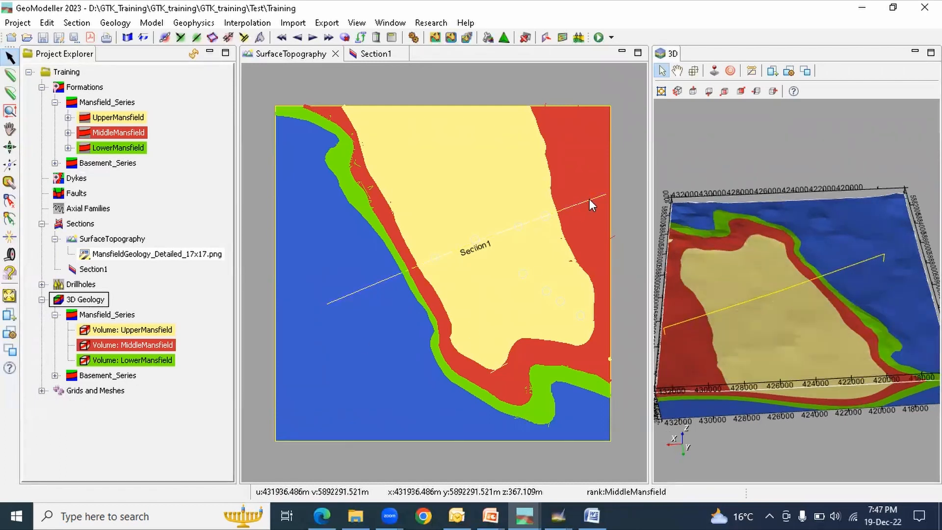
Draw a straight trace from northwest to southeast across the SurfaceTopography map and create the vertical section Section2 from it.
left_click(10, 75)
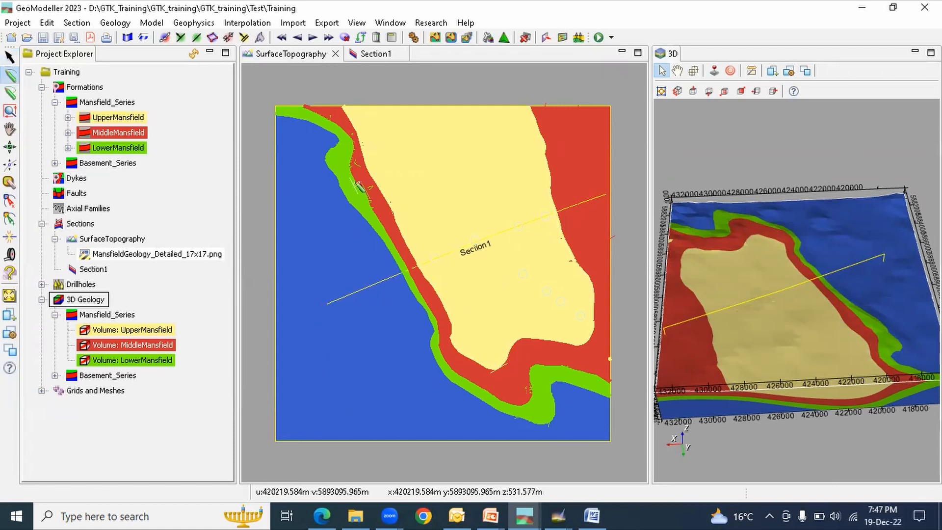
left_click(296, 133)
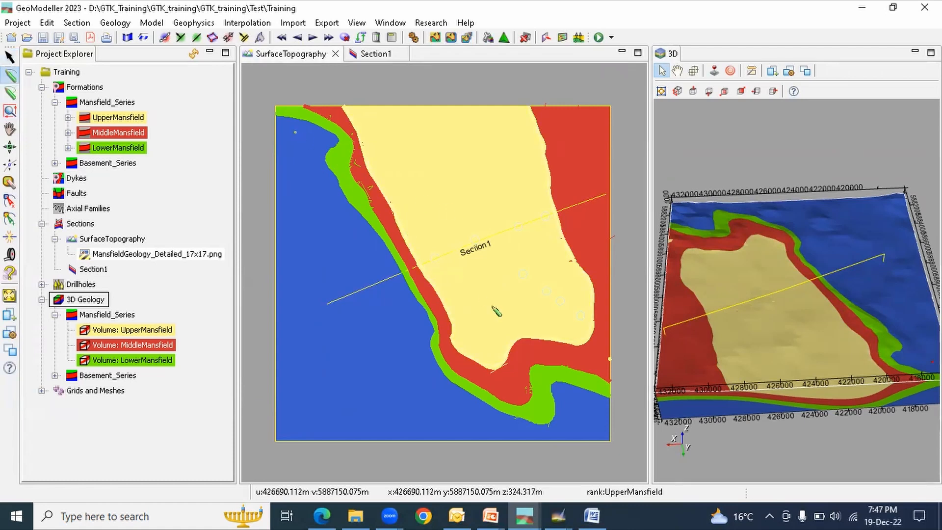
left_click(591, 408)
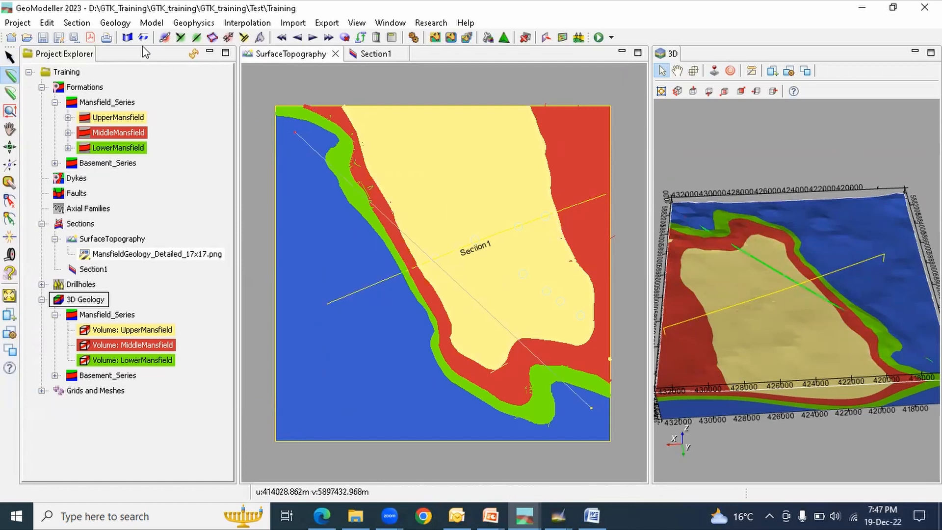
left_click(128, 38)
double_click(155, 136)
left_click(155, 136)
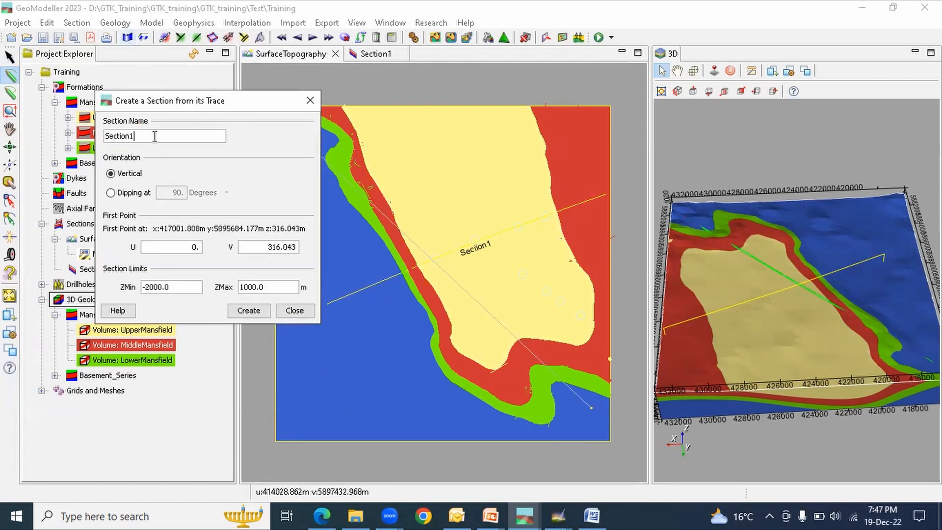
left_click(243, 310)
left_click(310, 100)
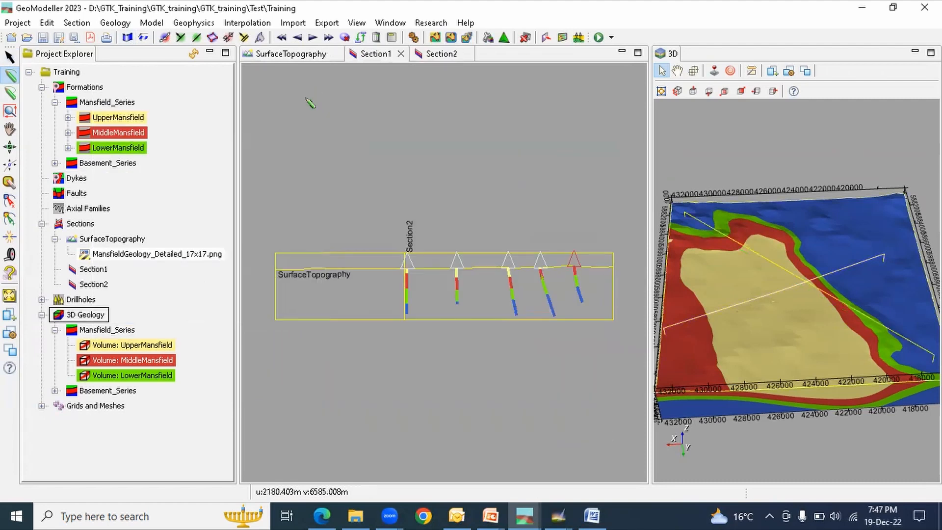
Display Section2 with a vertical exaggeration of 3 and plot the model in it with filled formations.
left_click(440, 55)
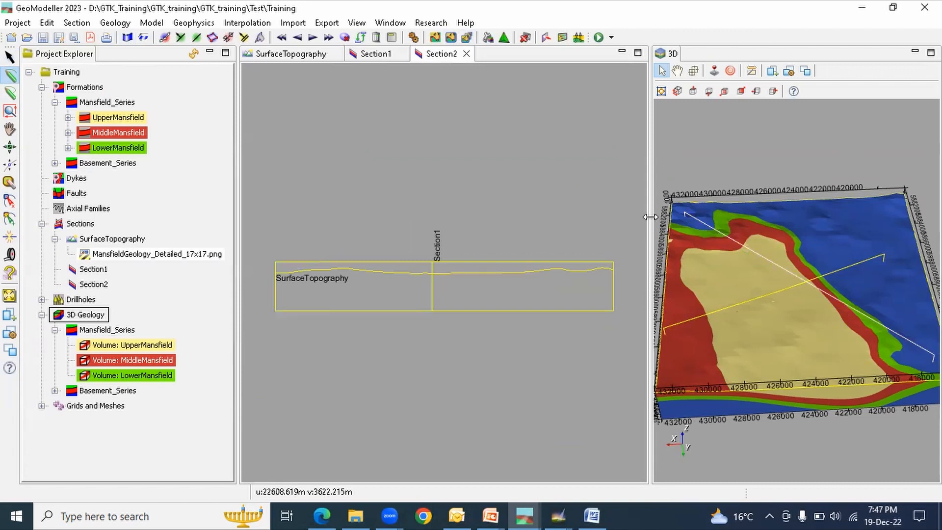
left_click_drag(649, 216, 715, 216)
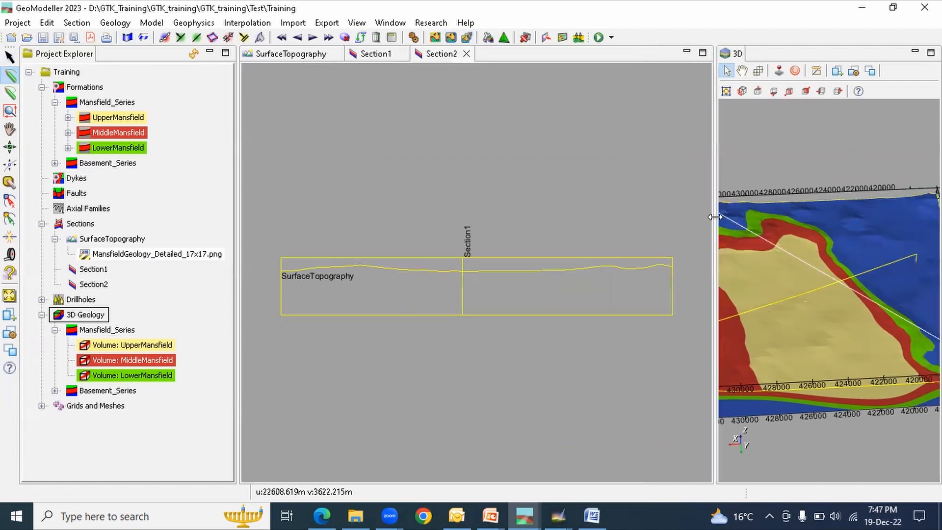
left_click(8, 320)
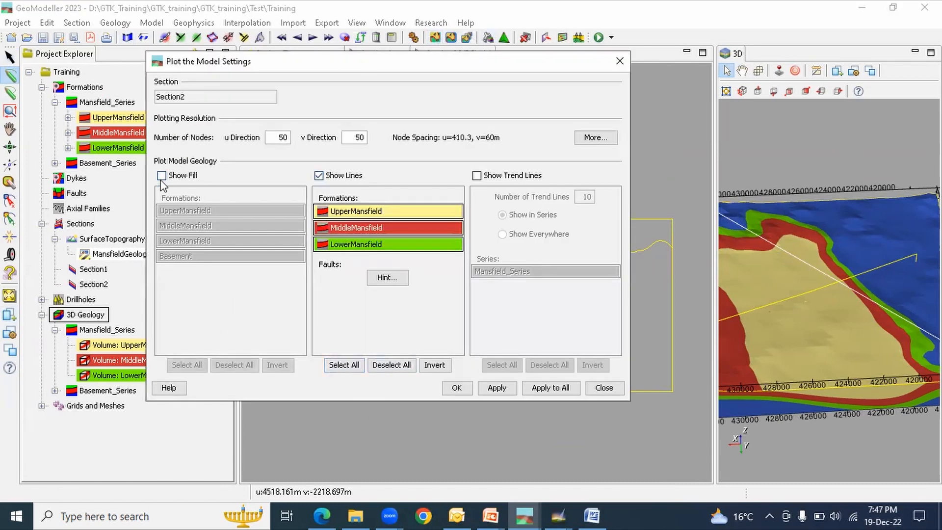
left_click(161, 176)
left_click(455, 387)
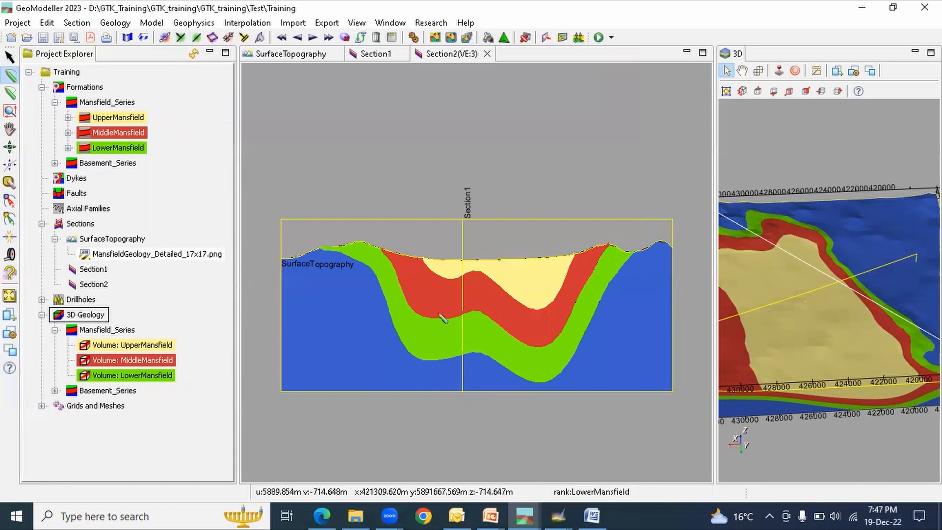
Hide all the 3D geology volumes and view both section frames with the drillholes in an enlarged 3D view.
left_click_drag(712, 299, 608, 294)
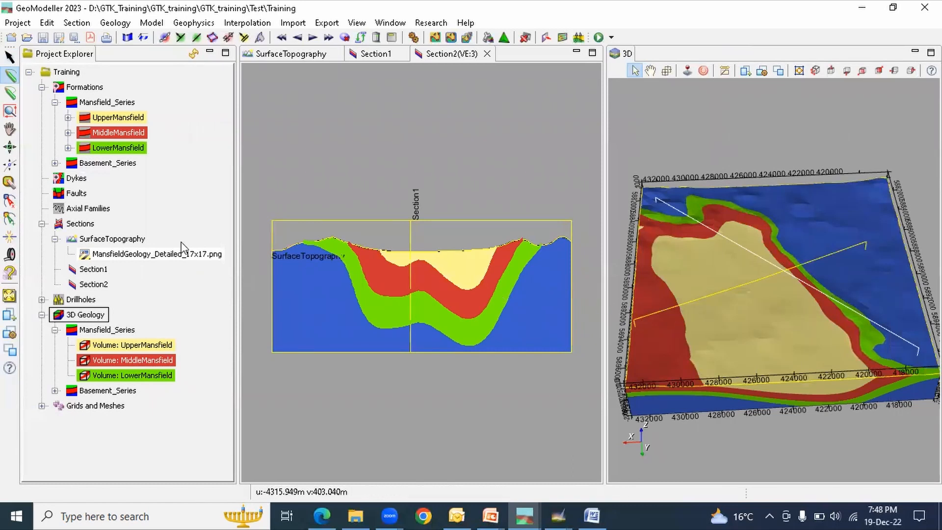
right_click(86, 316)
left_click(121, 322)
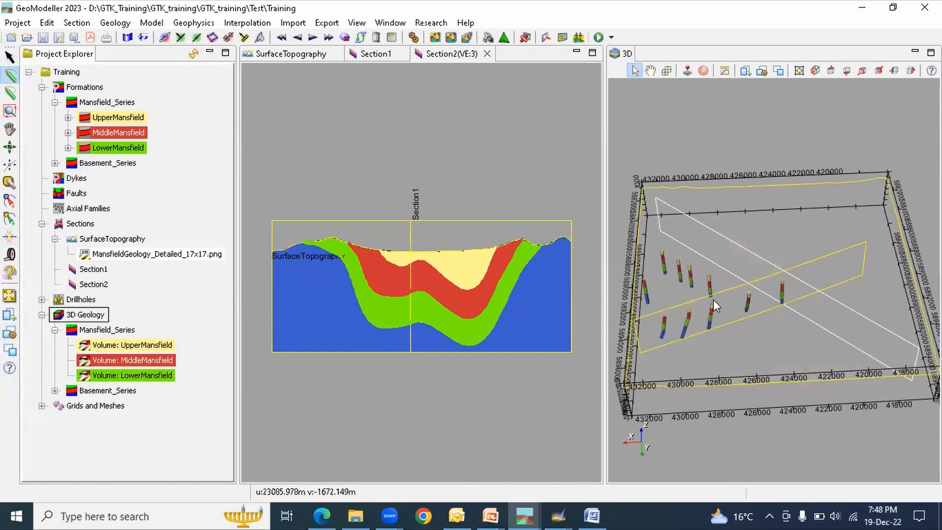
left_click_drag(605, 265, 583, 265)
left_click_drag(666, 305, 688, 352)
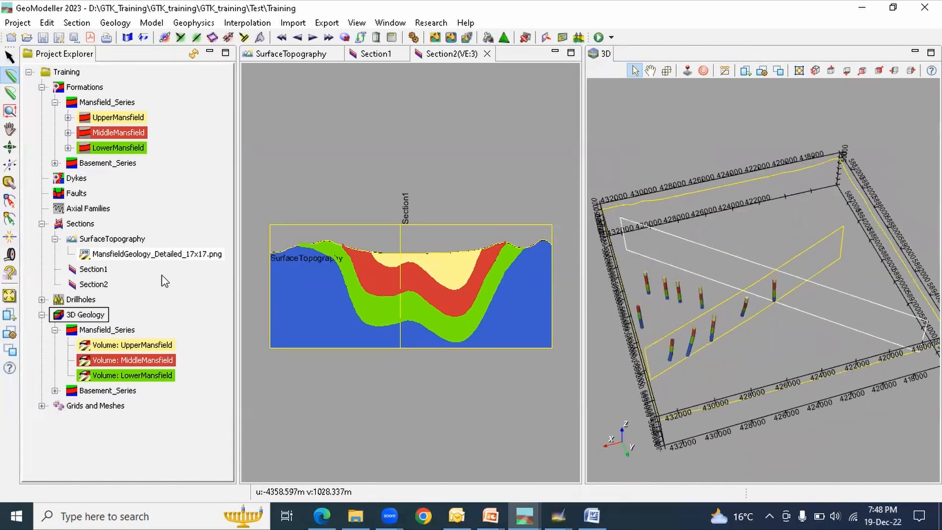
Return to the selection tool and enlarge the Section2 view to inspect the plotted formations.
left_click(10, 57)
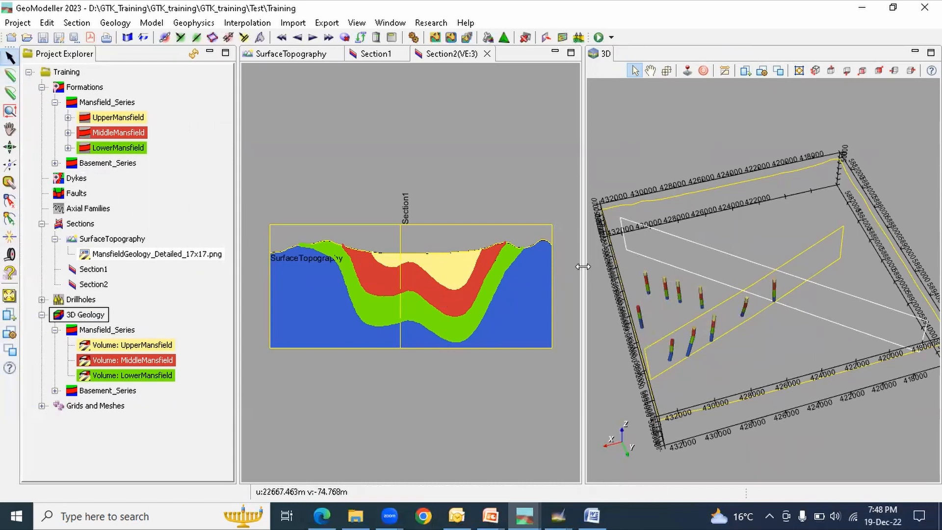
left_click_drag(582, 267, 705, 273)
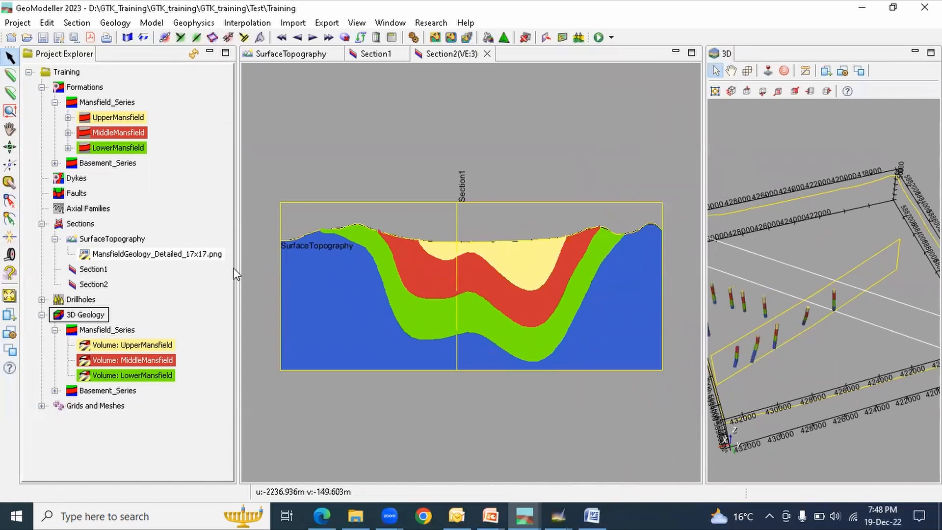
left_click_drag(236, 267, 130, 267)
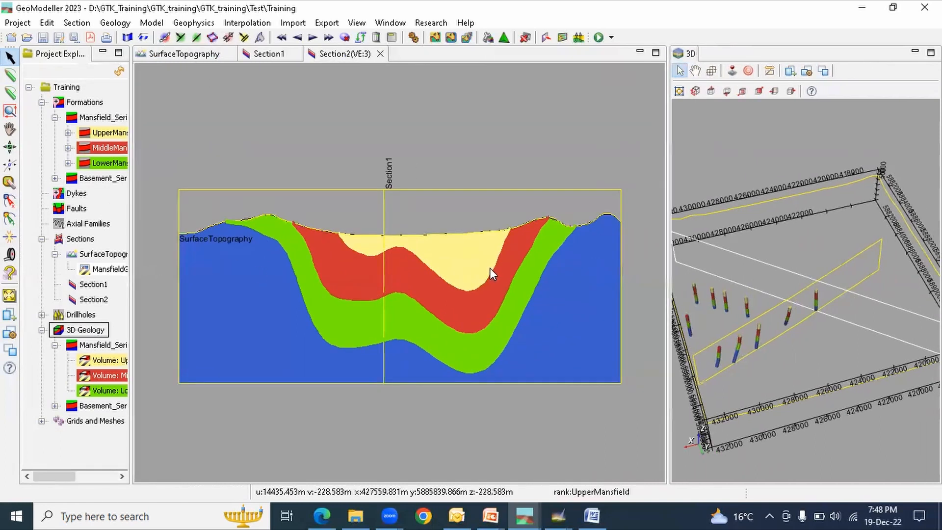
right_click(532, 201)
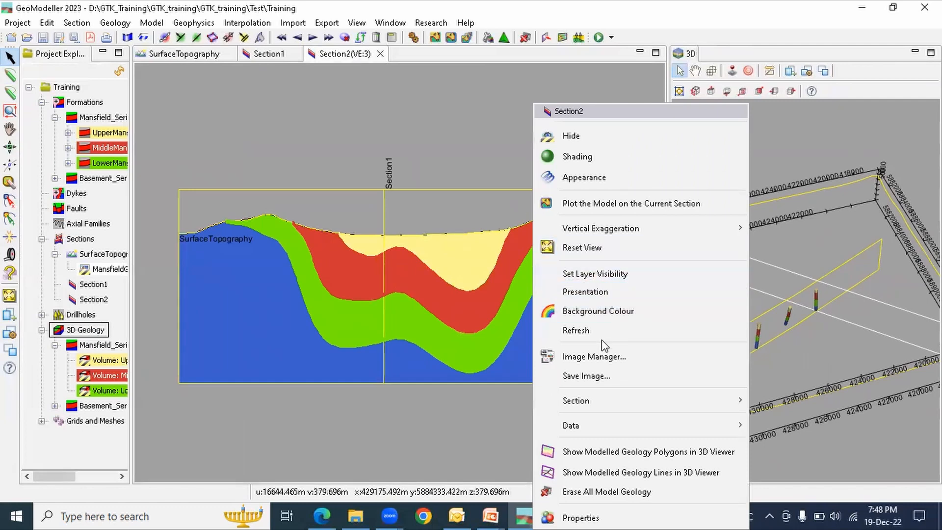
right_click(475, 218)
right_click(475, 218)
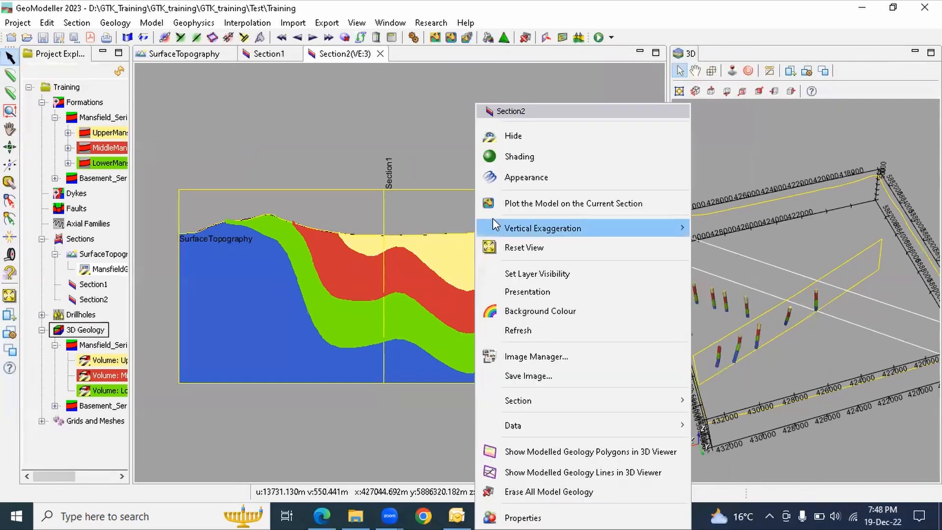
left_click(562, 358)
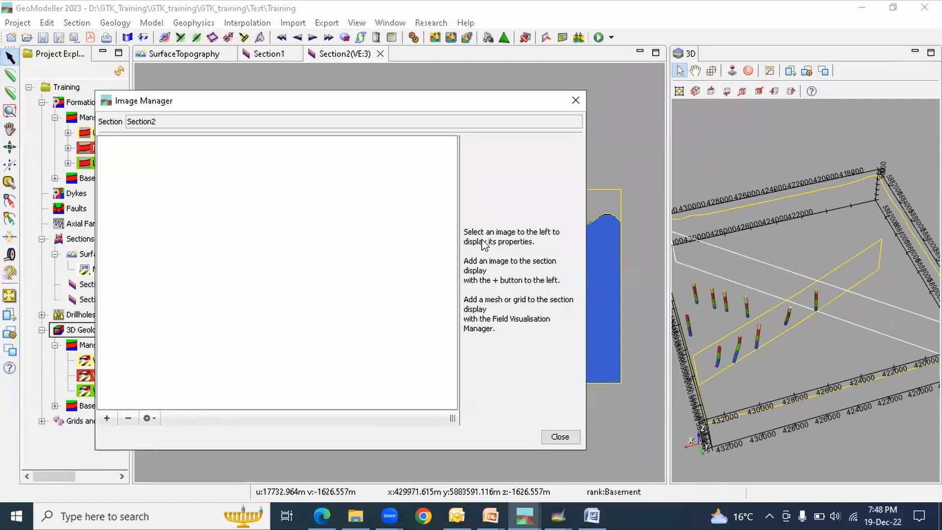
left_click(575, 101)
Start saving the Section2 view as an image and browse to the Image folder inside GTK_training.
right_click(543, 201)
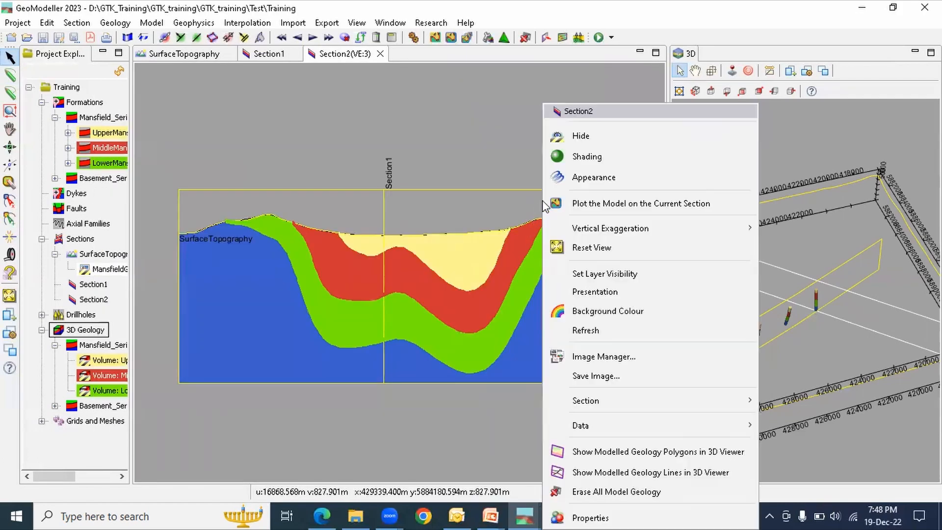
left_click(613, 378)
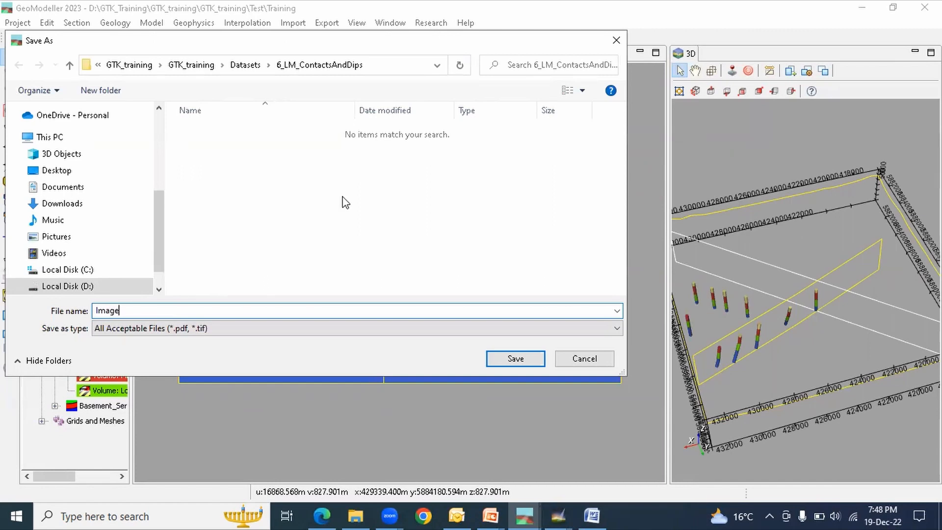
left_click(195, 68)
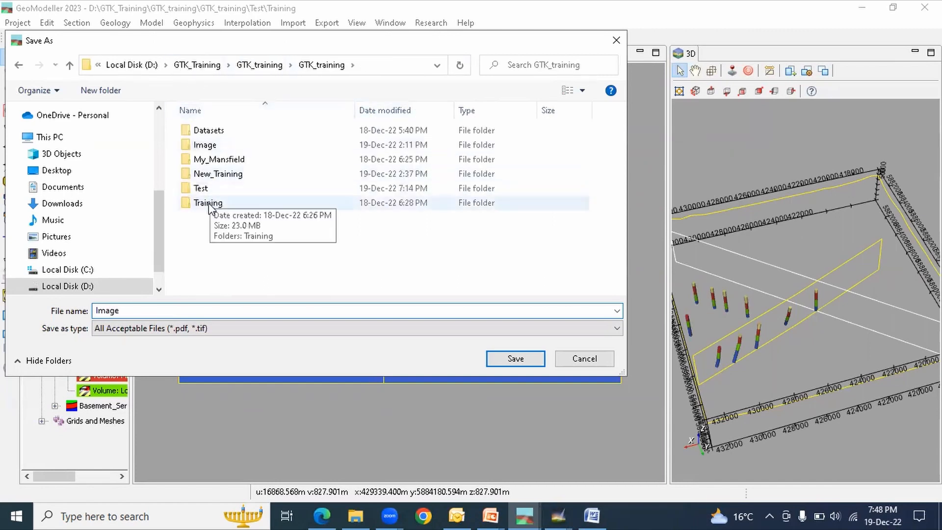
left_click(220, 150)
double_click(221, 150)
Name the Section2 image file new, set its format to tiff (*.tif), and save it.
left_click(296, 160)
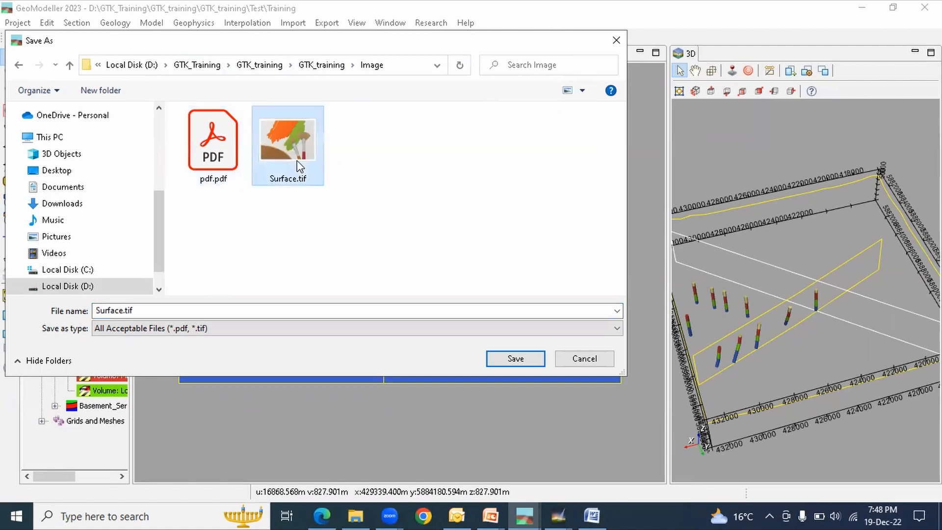
left_click(211, 161)
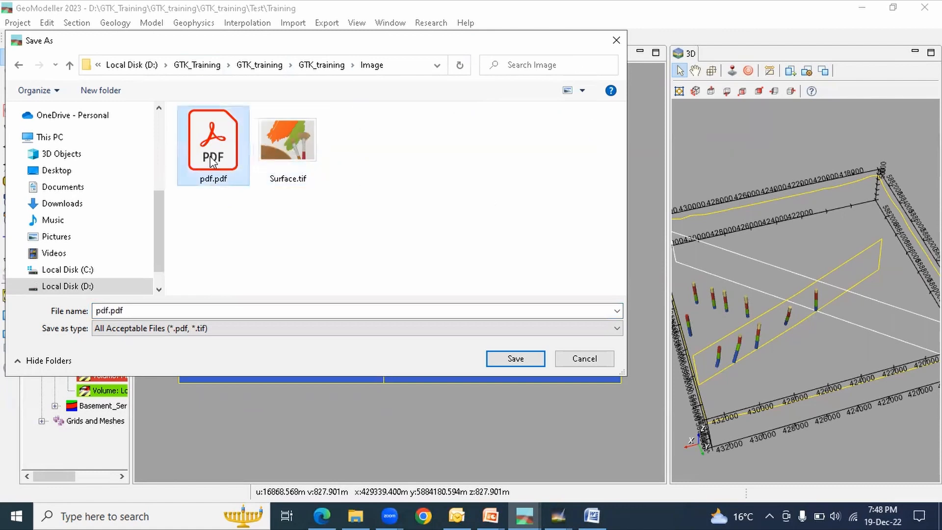
double_click(106, 311)
left_click(107, 309)
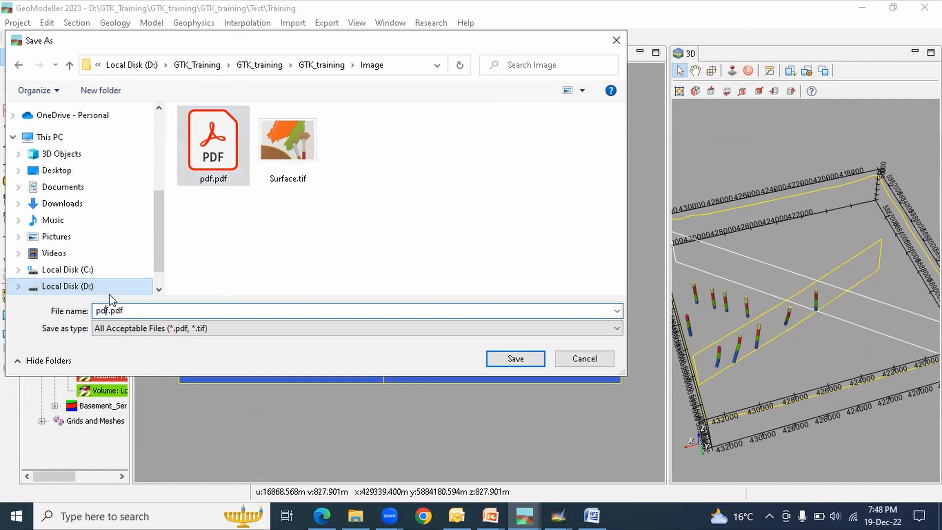
key("BackSpace")
key("BackSpace")
key("BackSpace")
type("new")
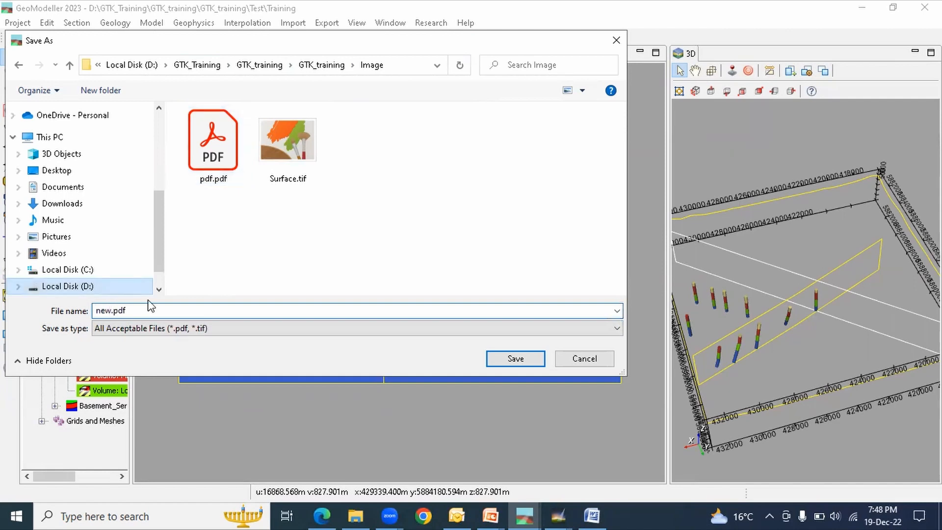
left_click(173, 328)
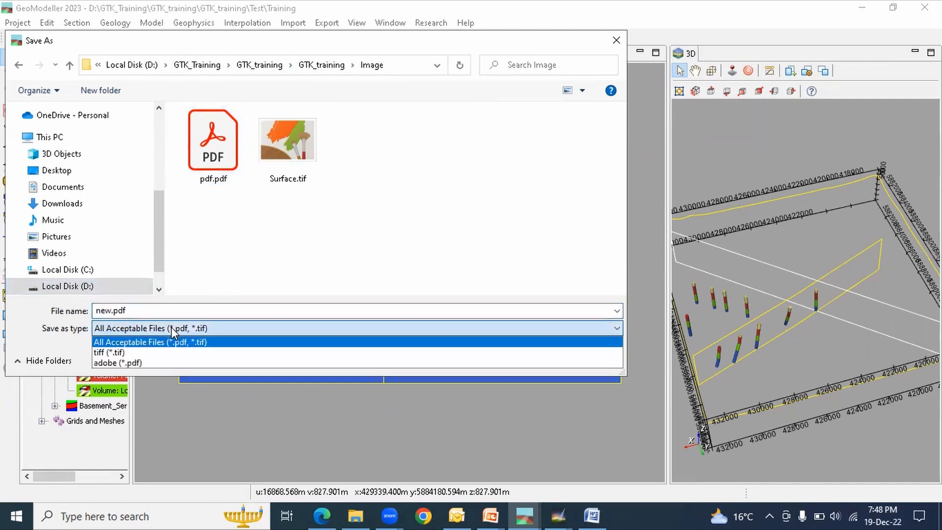
left_click(158, 352)
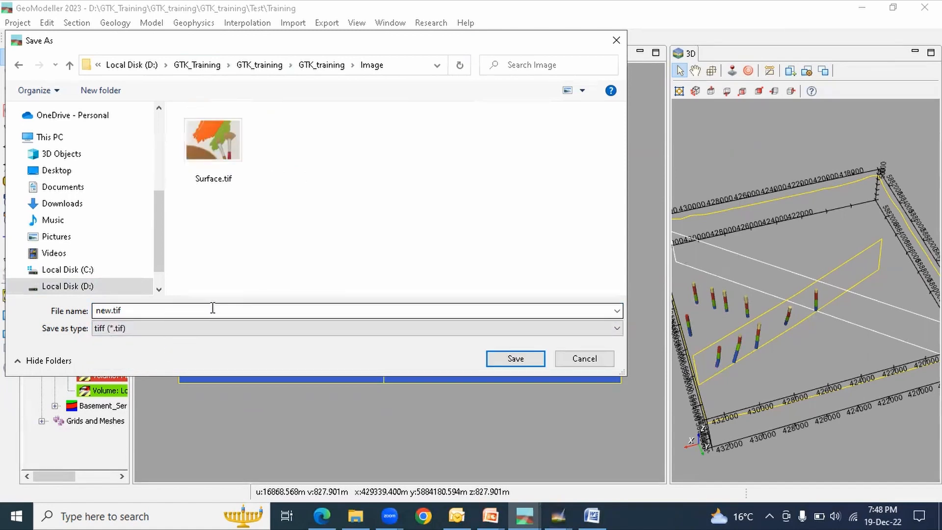
left_click(515, 359)
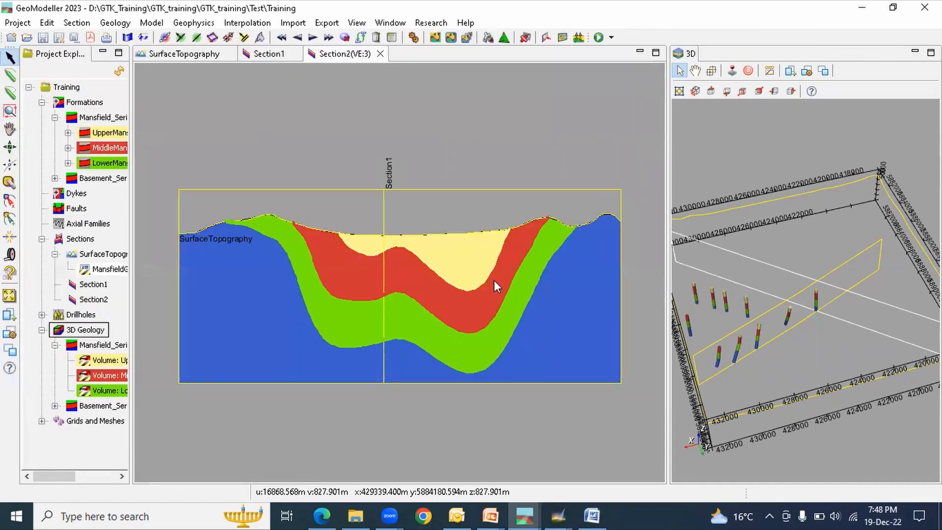
Switch to File Explorer, open new.tif from the Image folder to check the exported section, and close the image and folder windows.
left_click(355, 515)
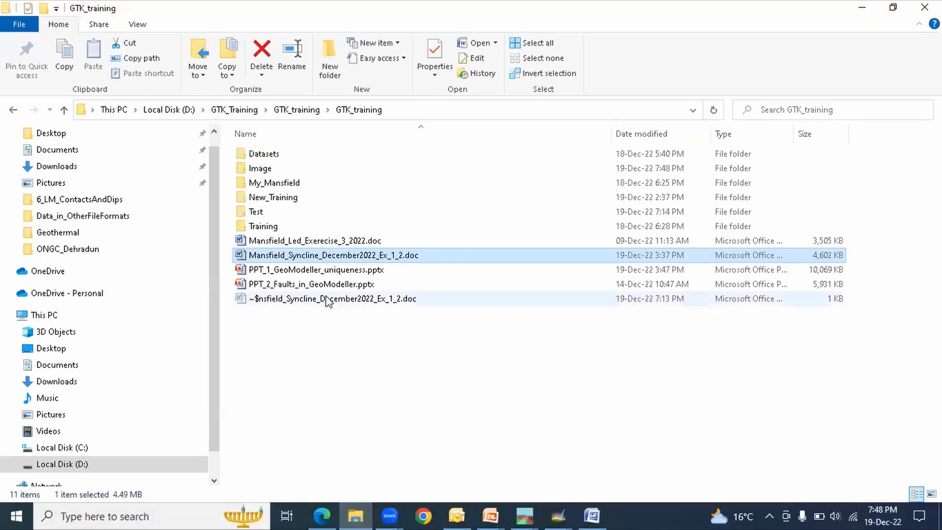
double_click(272, 170)
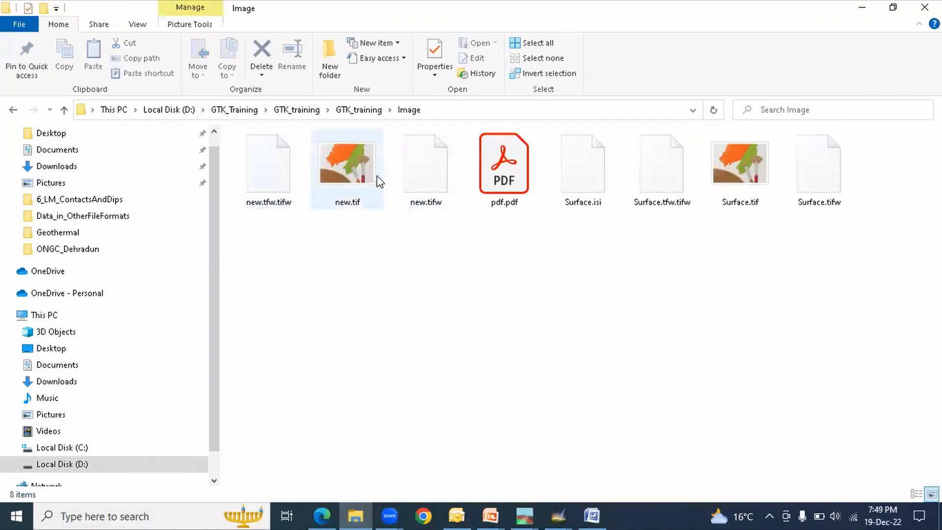
double_click(350, 175)
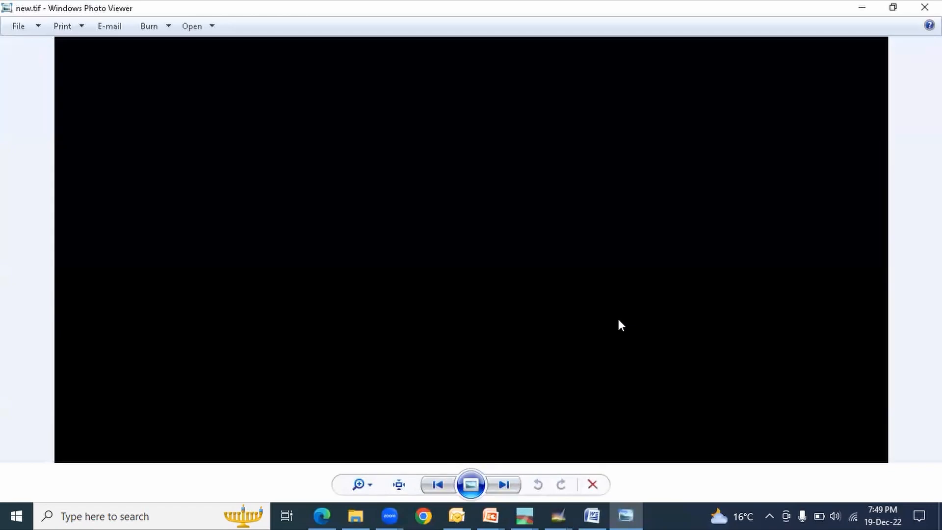
scroll(618, 320, "up", 1)
key("alt+Tab")
key("alt+Tab")
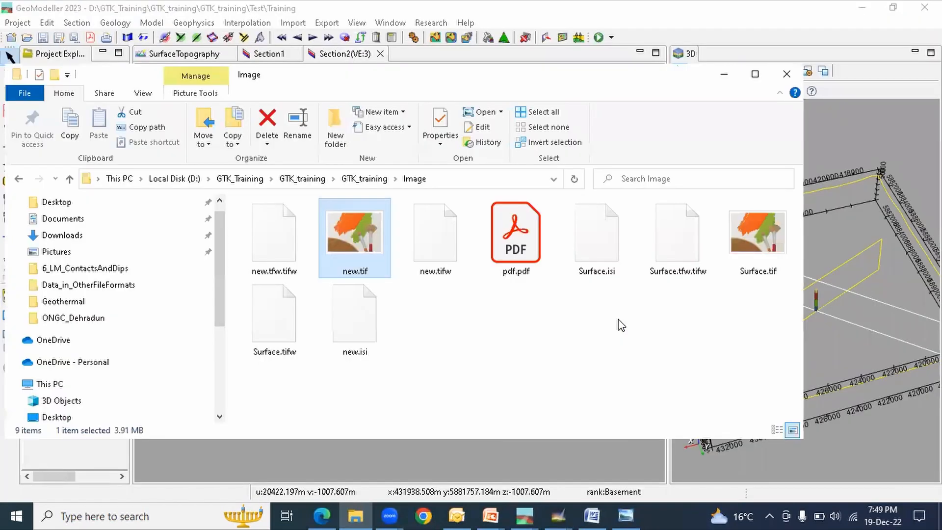
double_click(440, 245)
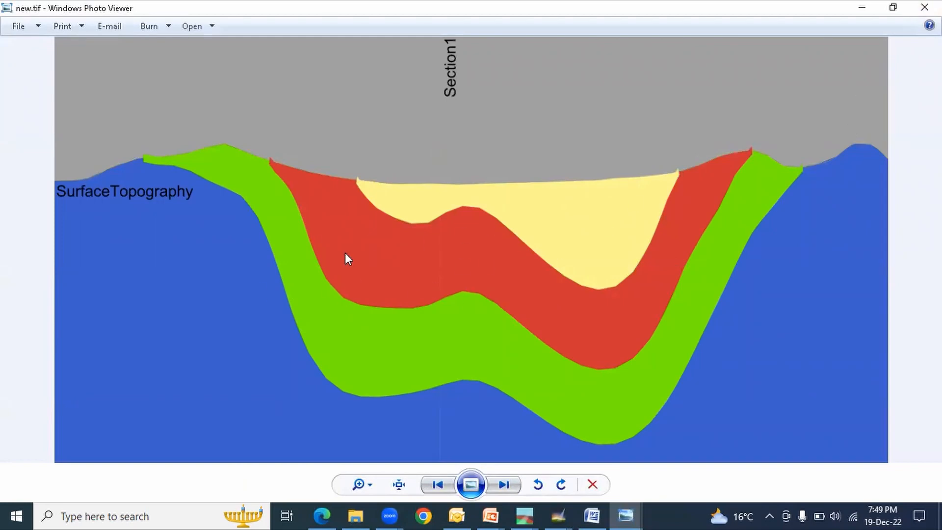
left_click(924, 7)
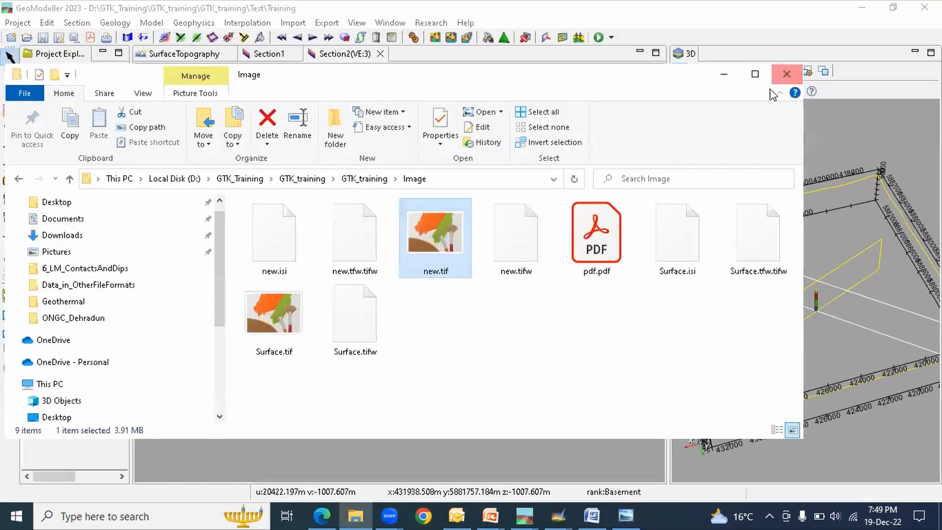
left_click(786, 74)
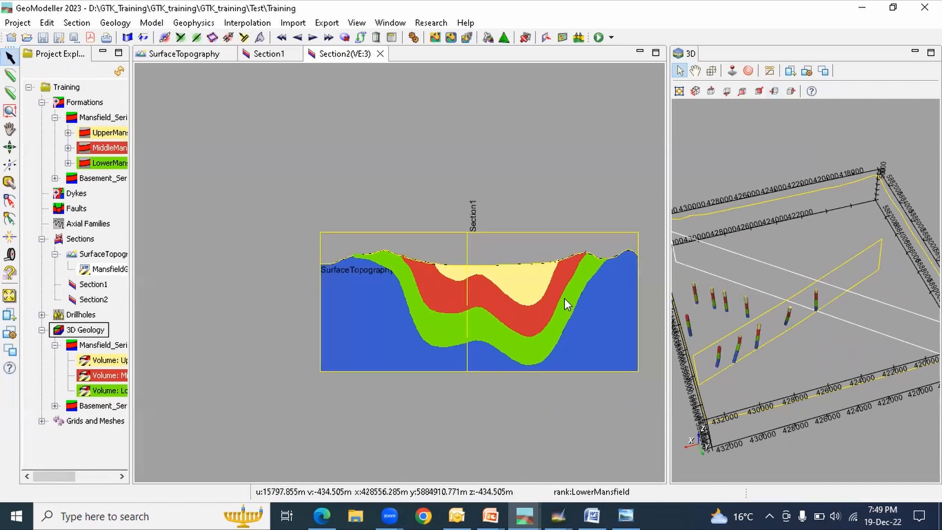
Turn on axis graduation, labels and the U axis in the Section2 presentation settings.
right_click(361, 189)
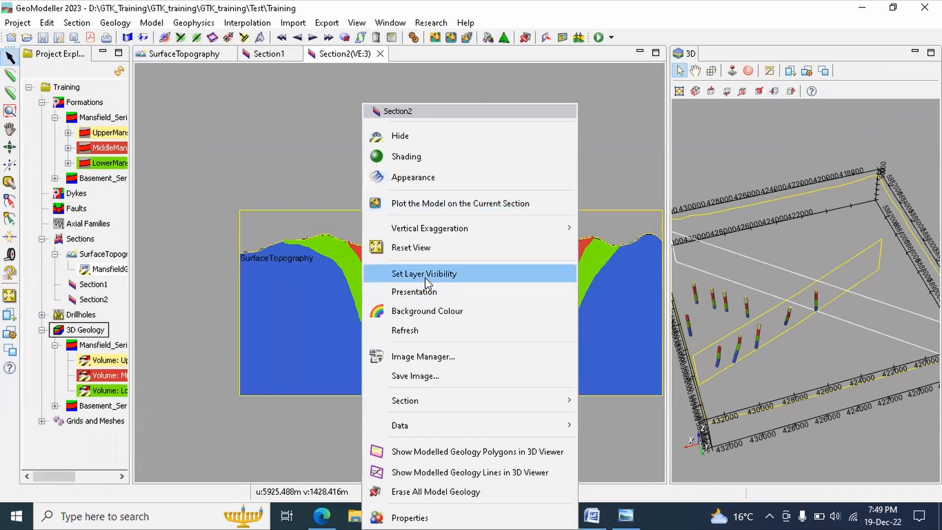
left_click(423, 292)
left_click(42, 64)
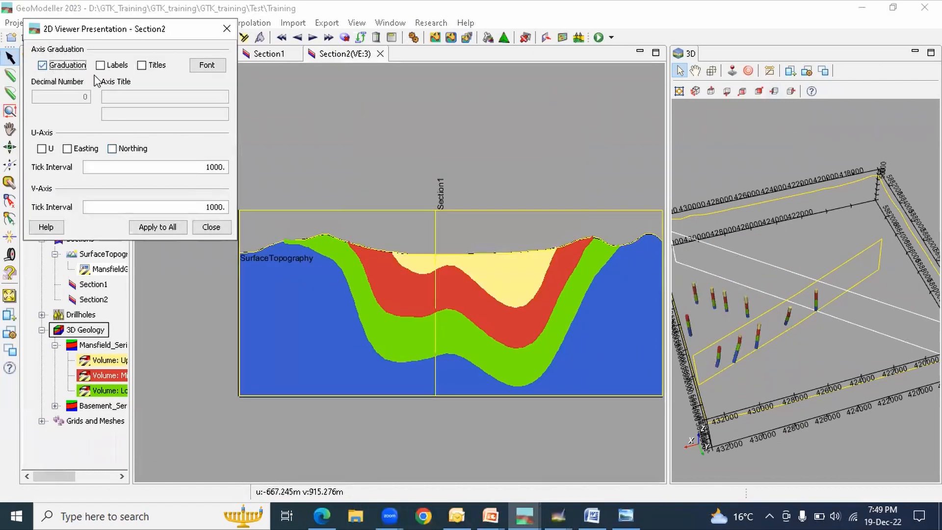
left_click(100, 66)
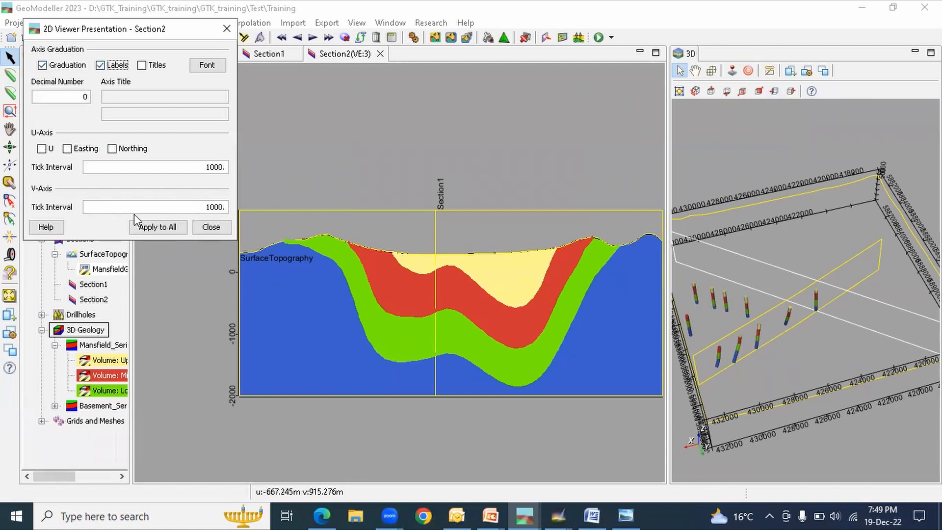
left_click(42, 149)
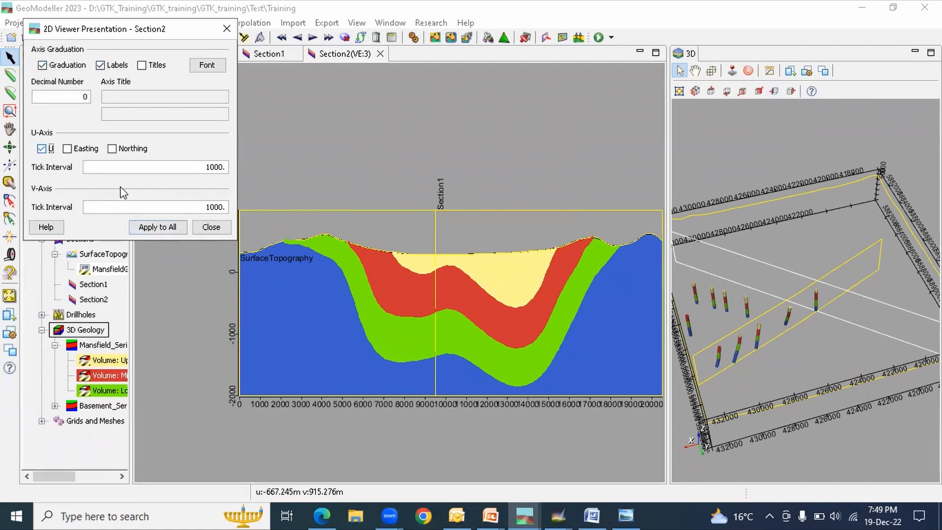
scroll(549, 273, "up", 3)
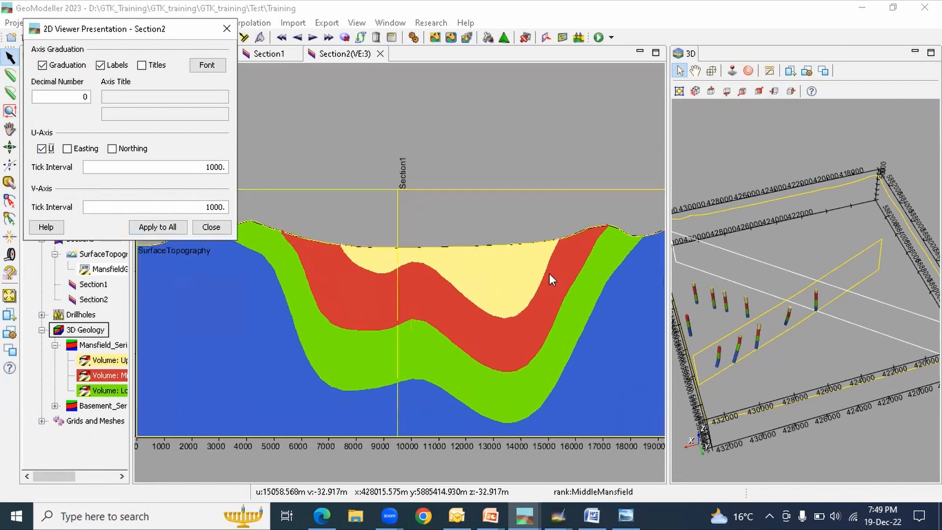
scroll(549, 272, "down", 1)
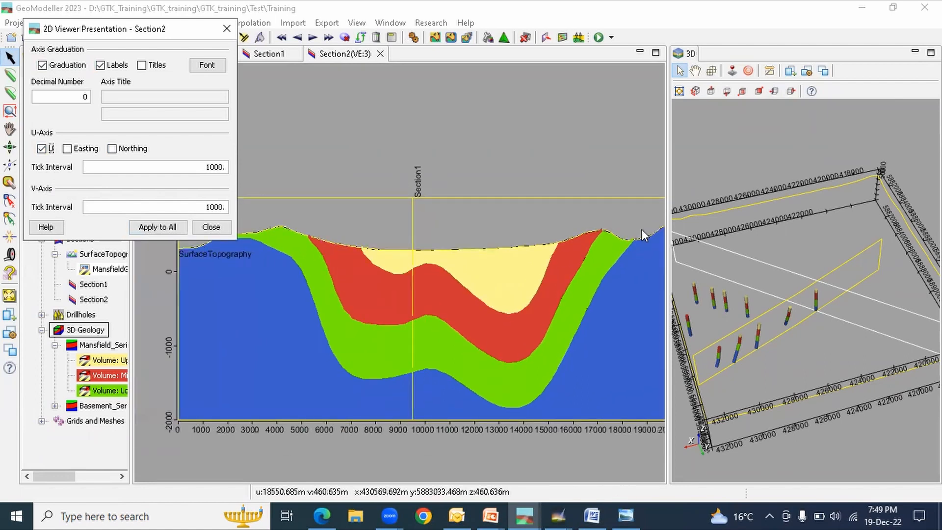
left_click(225, 29)
scroll(179, 182, "down", 1)
scroll(300, 231, "up", 1)
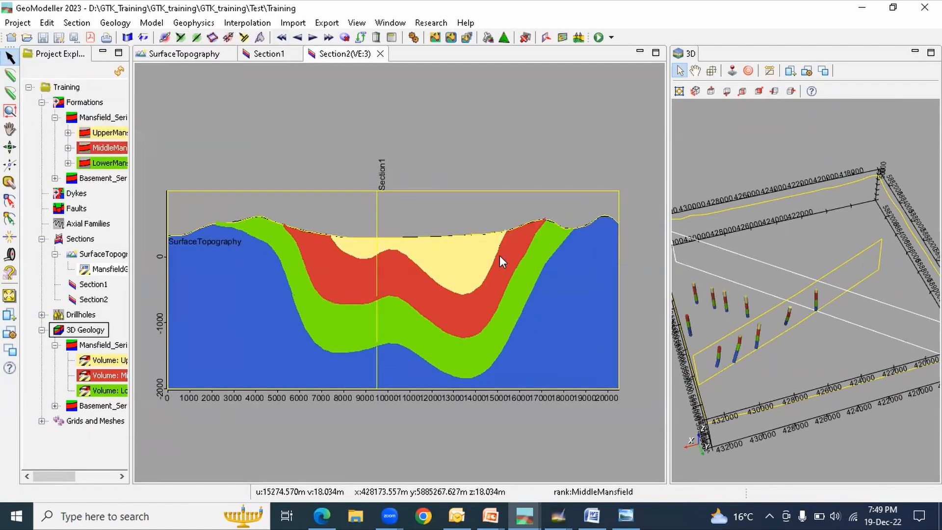
Save the Section2 view with its axes as Section.pdf in the Image folder.
right_click(499, 258)
left_click(343, 277)
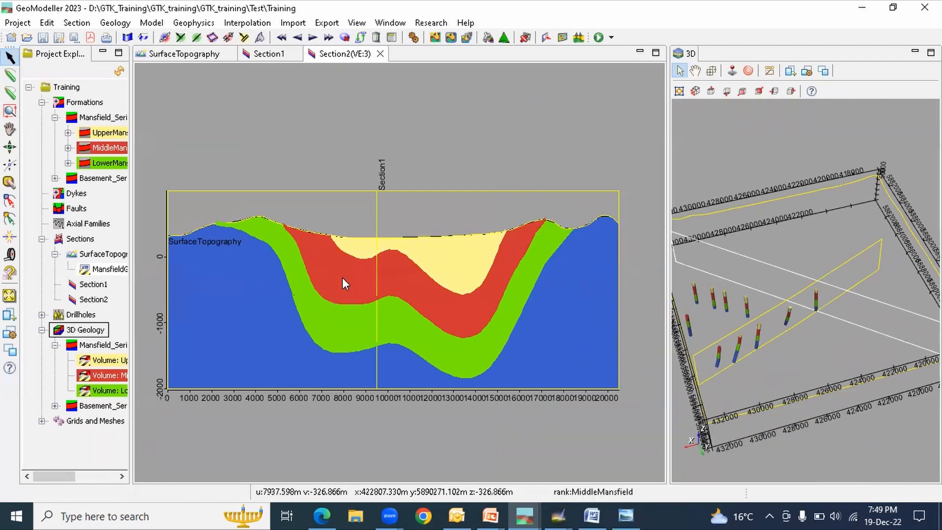
right_click(343, 277)
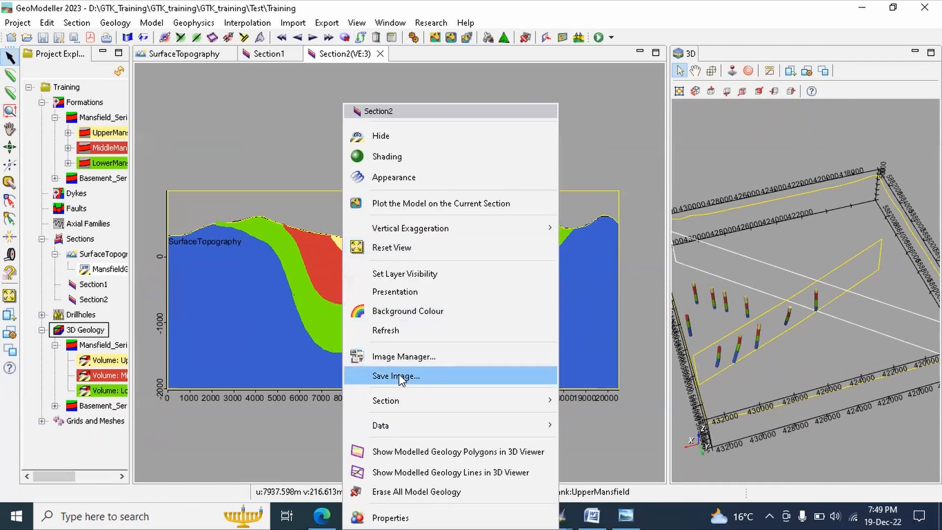
left_click(399, 374)
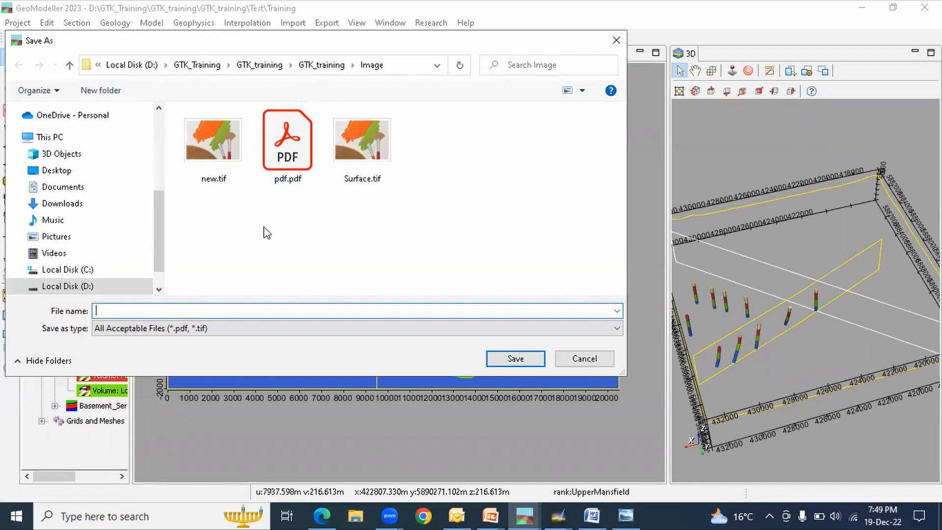
left_click(288, 162)
double_click(106, 311)
left_click(107, 311)
key("BackSpace")
key("BackSpace")
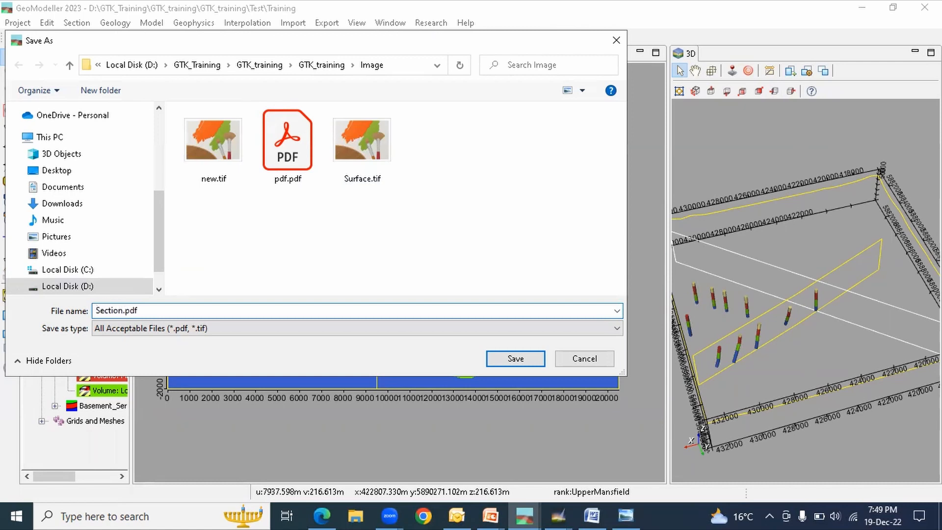
left_click(532, 363)
Open Section.pdf from the Image folder in File Explorer to check the exported section, and close both windows.
left_click(355, 515)
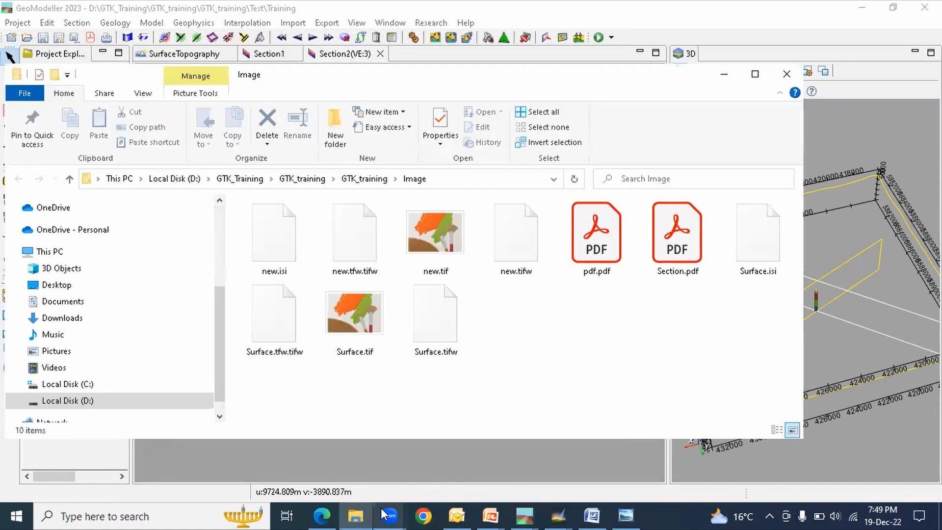
left_click(679, 231)
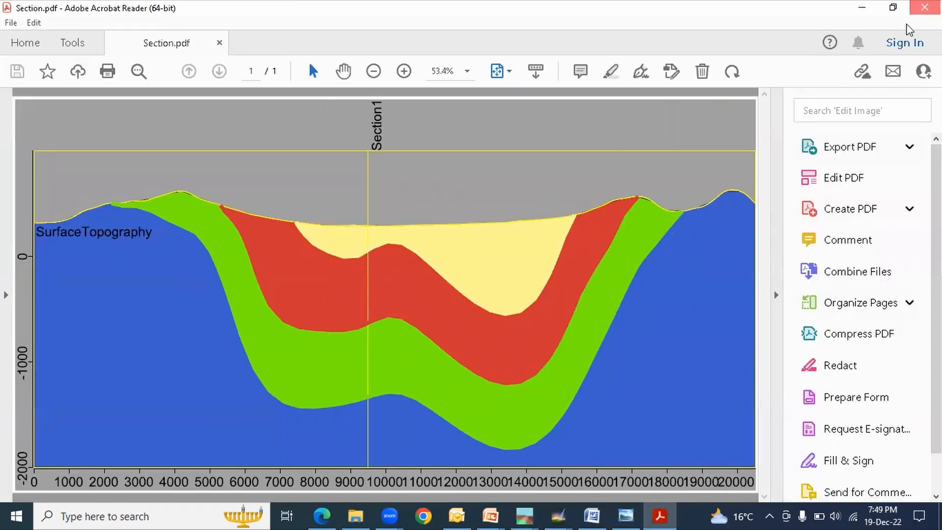
left_click(924, 6)
left_click(785, 73)
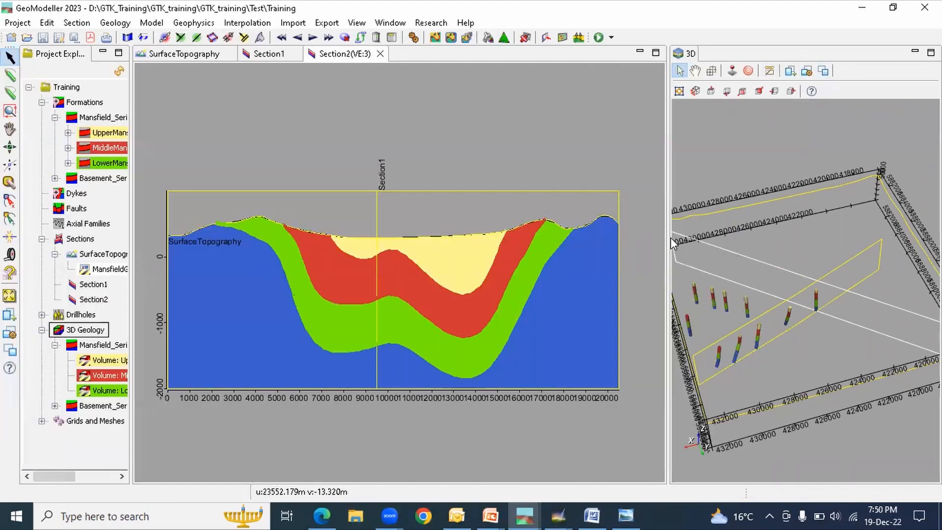
Widen the 3D view beside the Section2 view.
left_click_drag(667, 244, 571, 237)
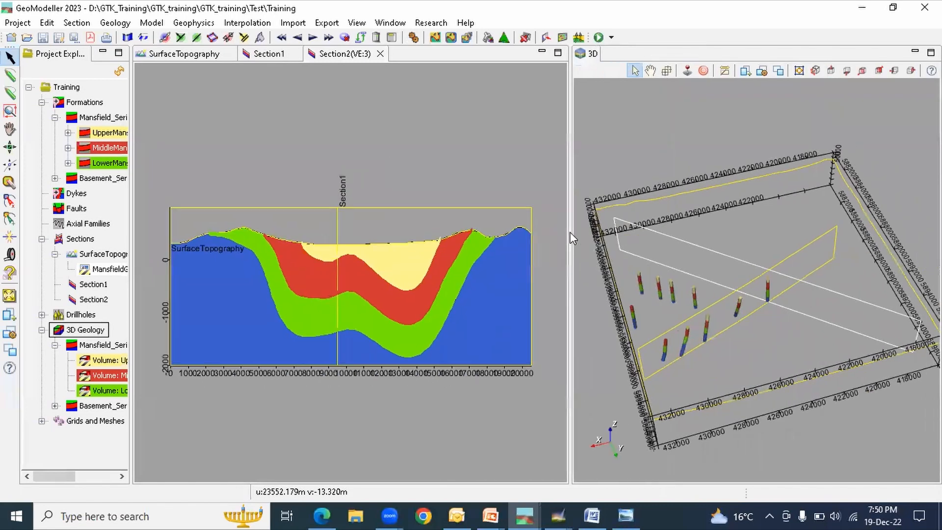
Show Section2's modelled geology polygons in the 3D viewer and orbit to see the section.
right_click(467, 293)
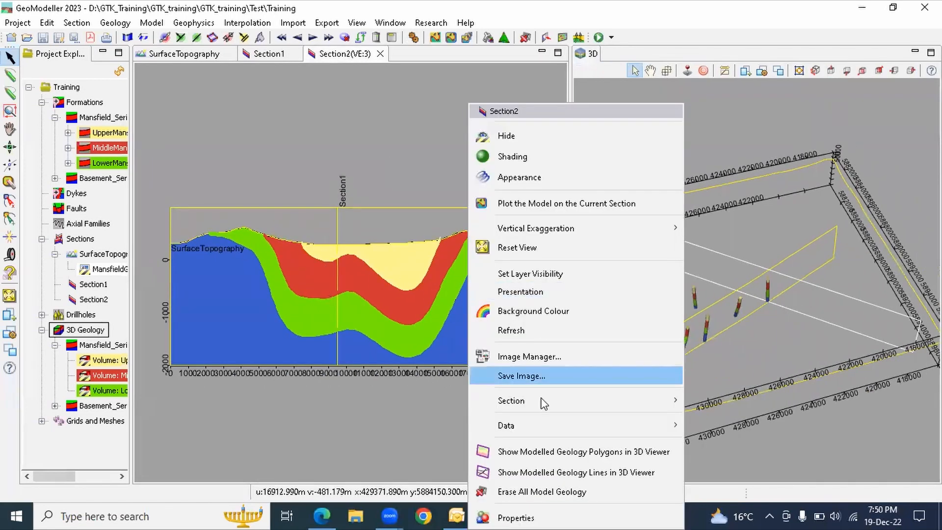
left_click(540, 442)
left_click_drag(719, 298, 708, 334)
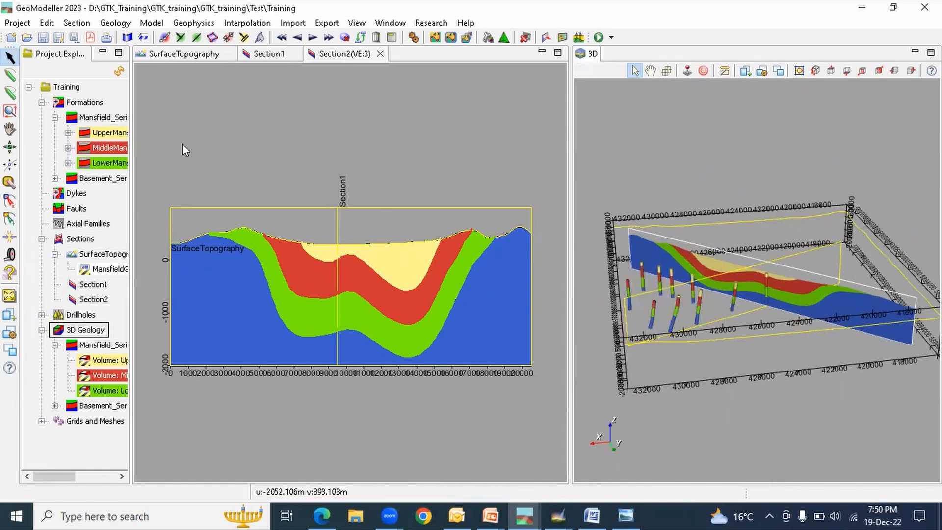
Plot the model on Section1 with fill and lines, and show its modelled geology polygons in the 3D viewer.
left_click(282, 53)
left_click(413, 37)
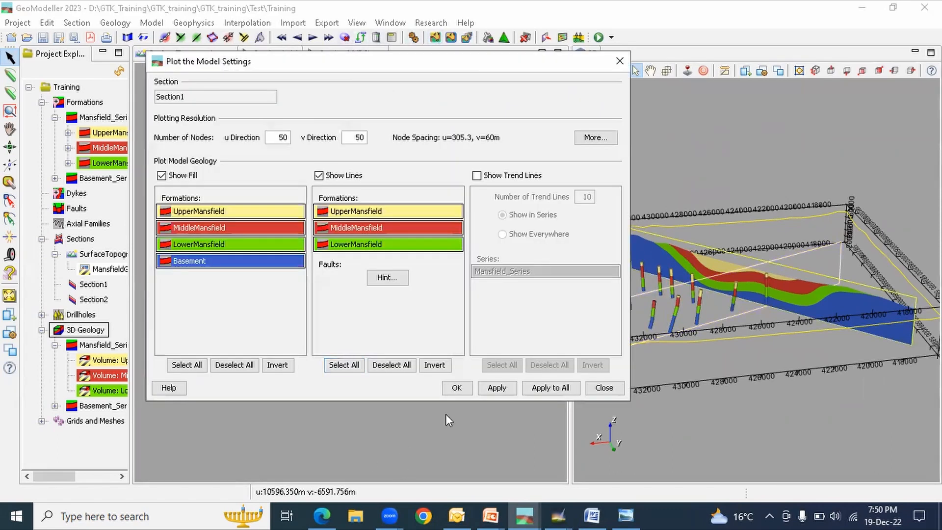
left_click(456, 388)
right_click(411, 316)
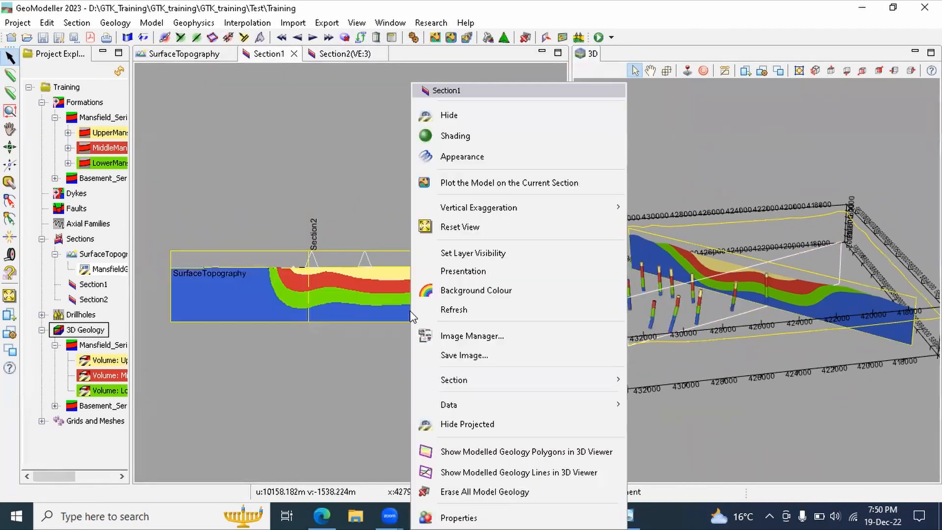
left_click(470, 447)
left_click_drag(752, 348, 731, 341)
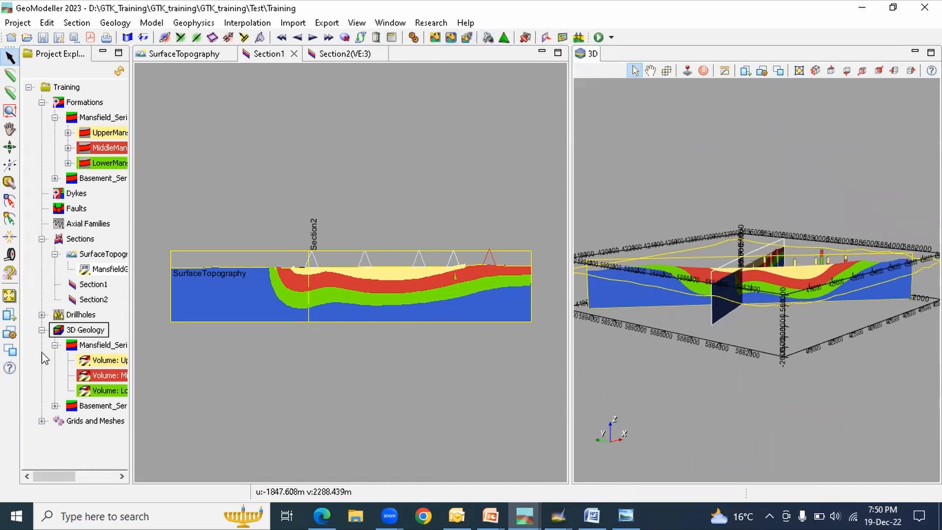
Widen the Project Explorer and collapse its Mansfield_Series and 3D Geology branches.
left_click_drag(131, 304, 258, 304)
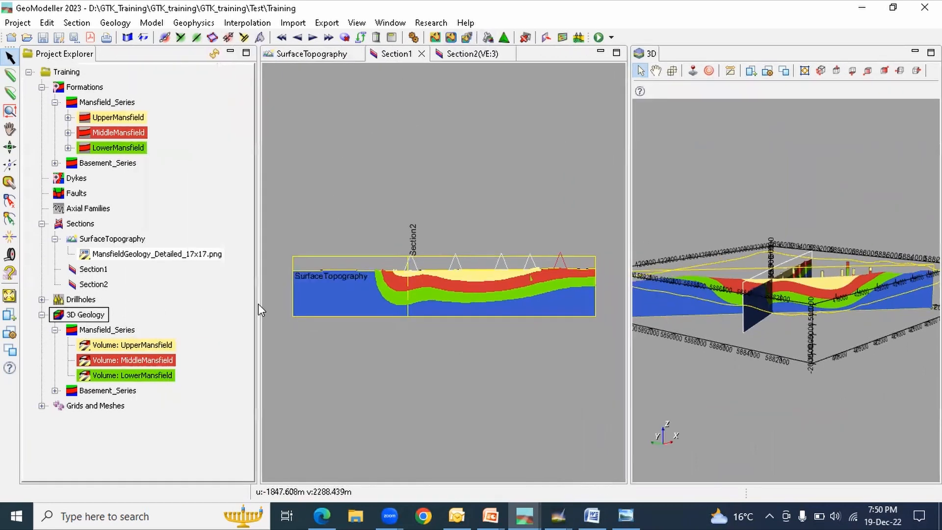
left_click(55, 329)
left_click(42, 315)
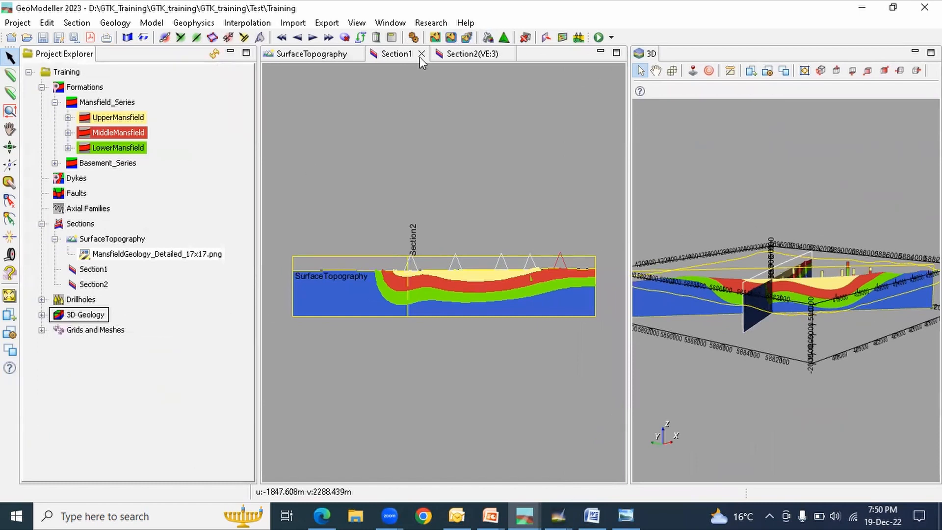
left_click(327, 24)
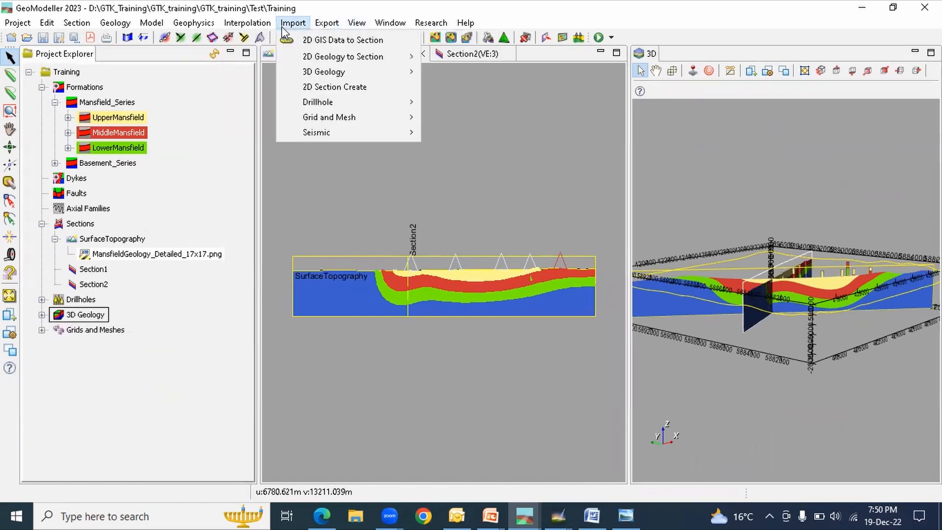
mouse_move(330, 51)
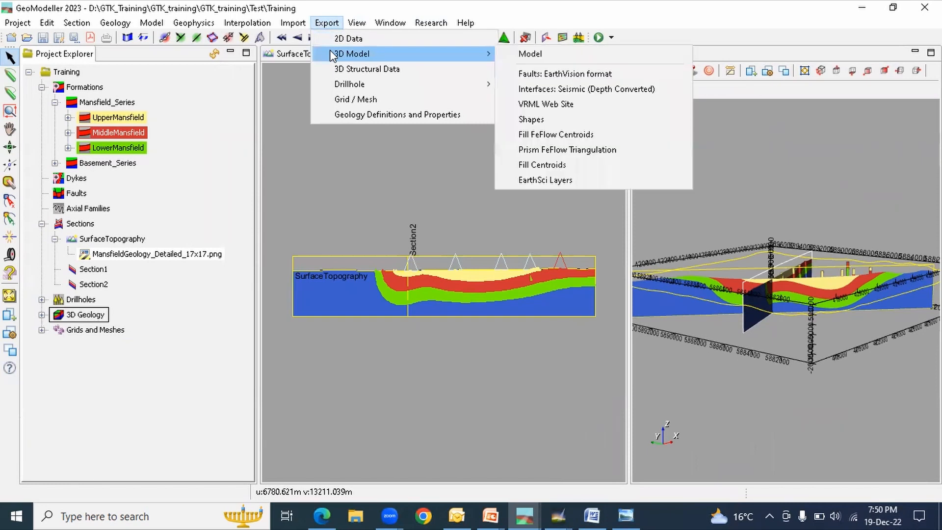
left_click(562, 55)
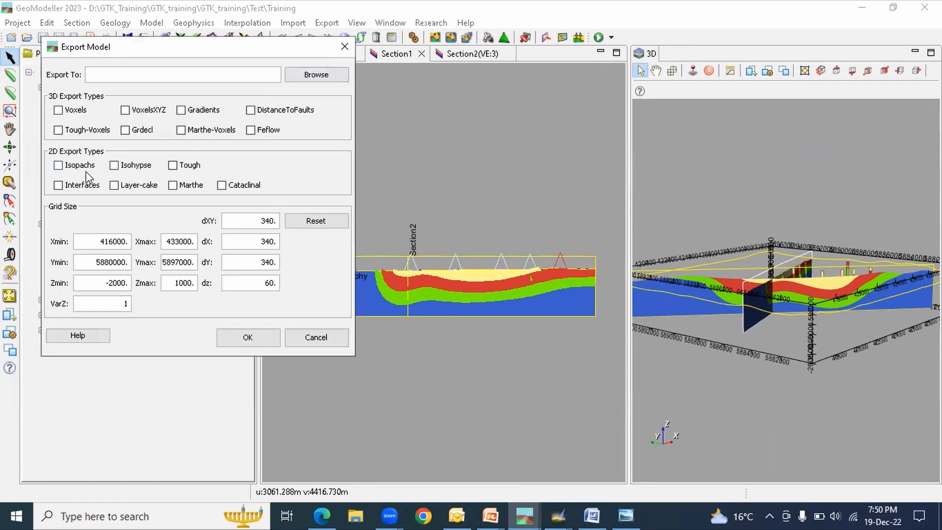
left_click(59, 111)
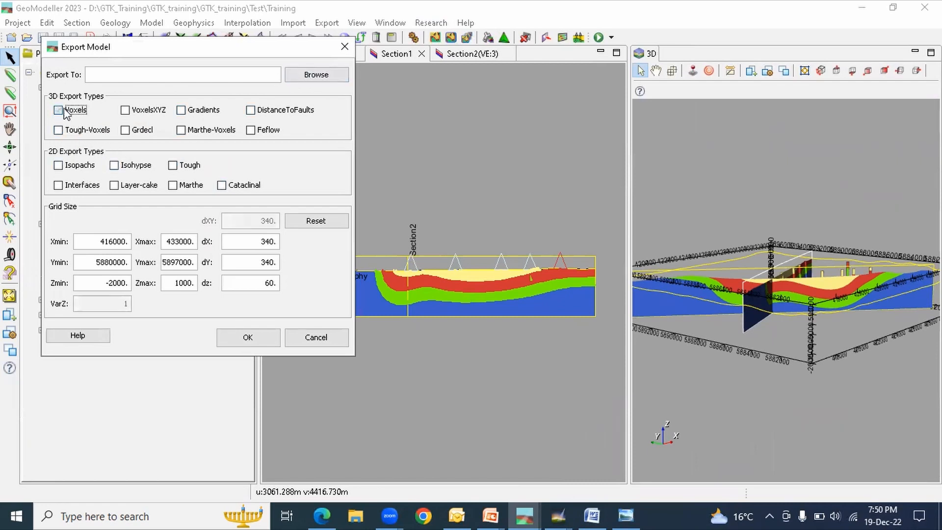
left_click(316, 75)
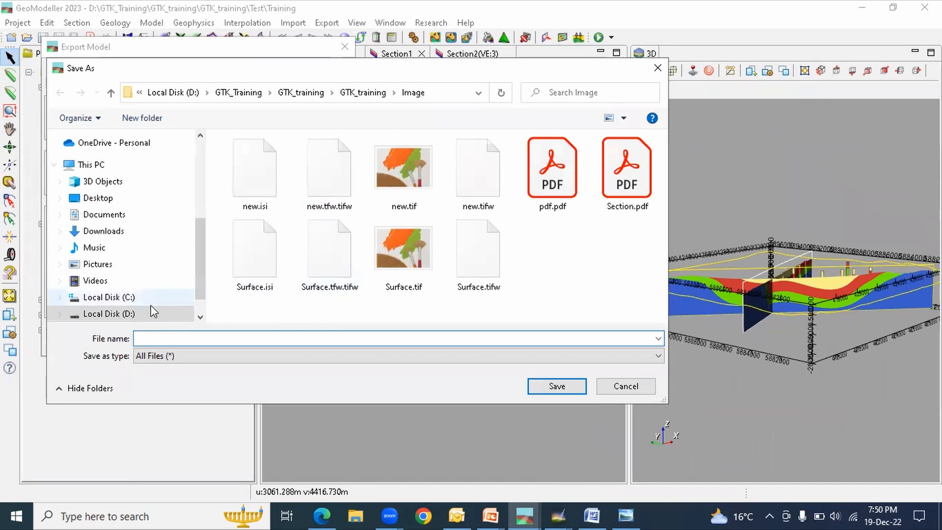
left_click(658, 68)
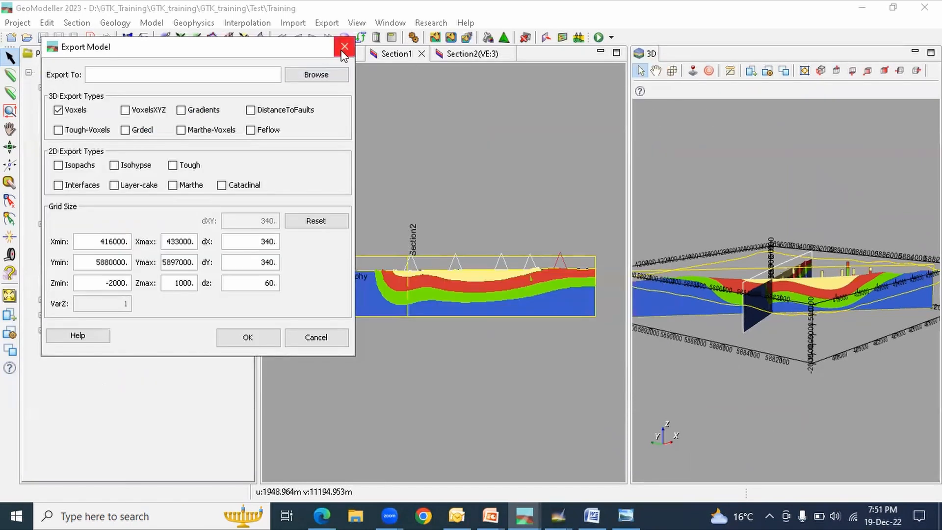
left_click(345, 46)
Start a 3D model export and select Voxels as the 3D export type.
left_click(330, 24)
mouse_move(372, 53)
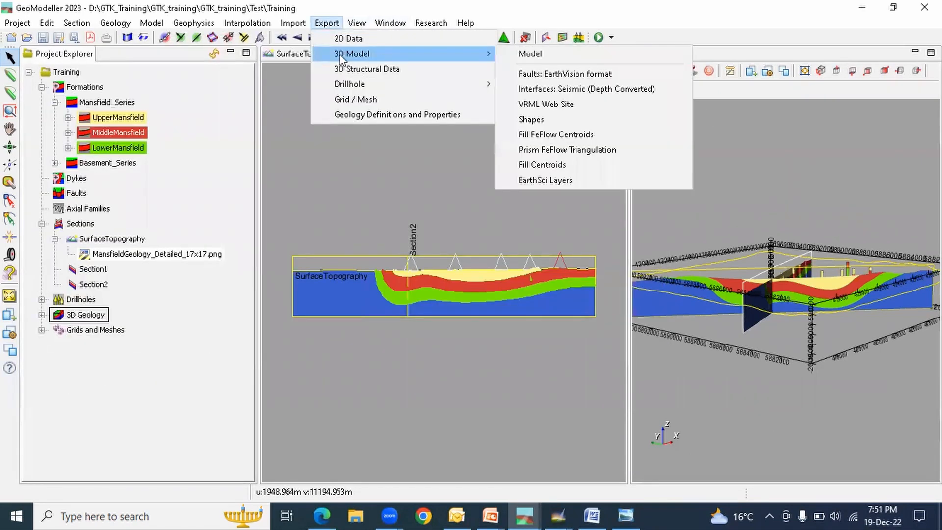
left_click(558, 54)
left_click(76, 128)
Browse to the GTK_training folder for the export, enter Model as the file name, and create a folder named Output.
left_click(334, 93)
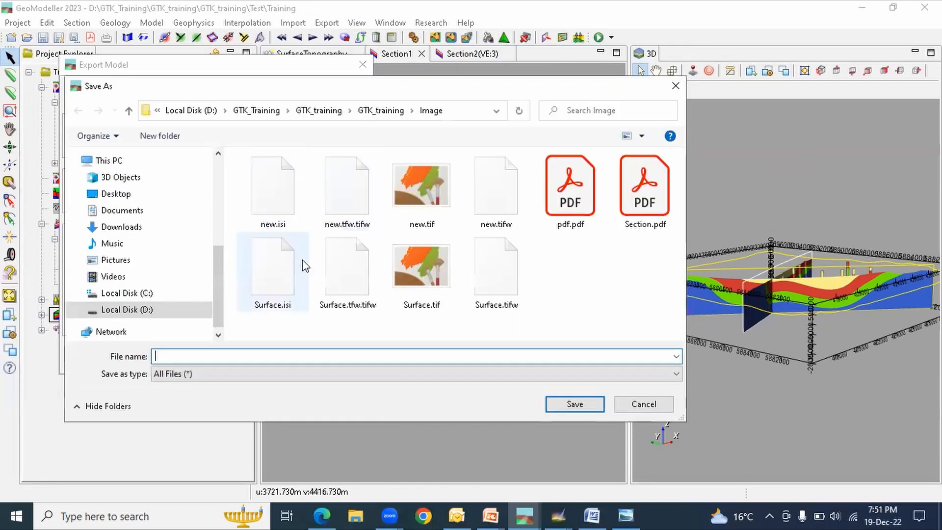
left_click(129, 111)
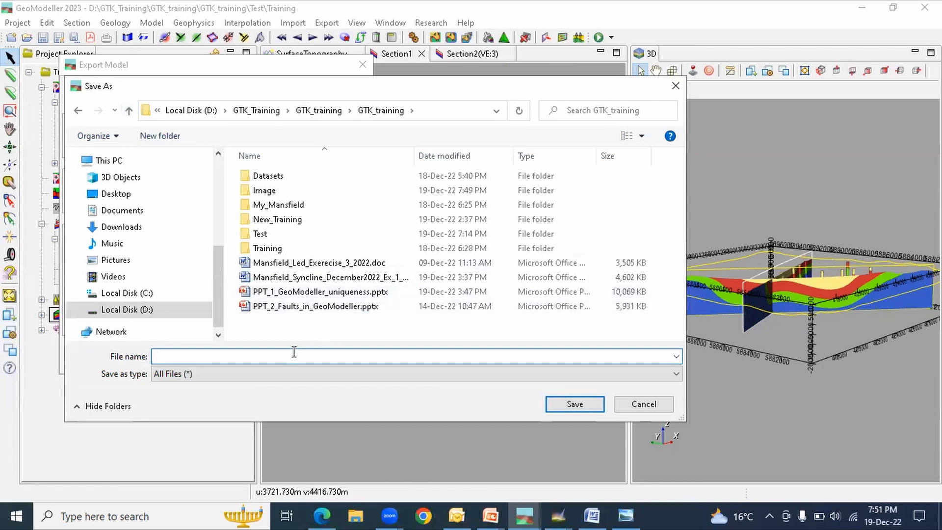
type("Model")
key("ctrl+shift+n")
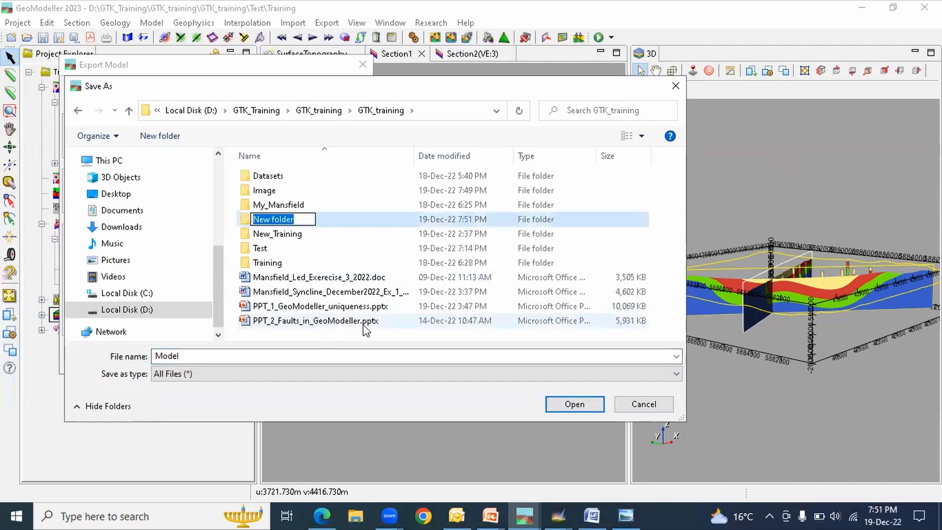
type("Ou")
type("tput")
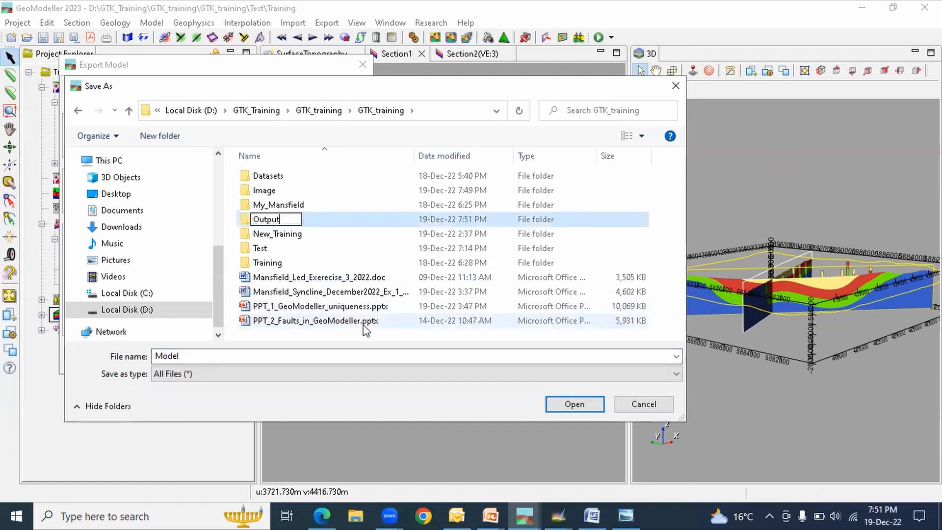
key("Return")
Set the Output folder as the export destination, add the VoxelsXYZ export type, and run the model export.
double_click(299, 233)
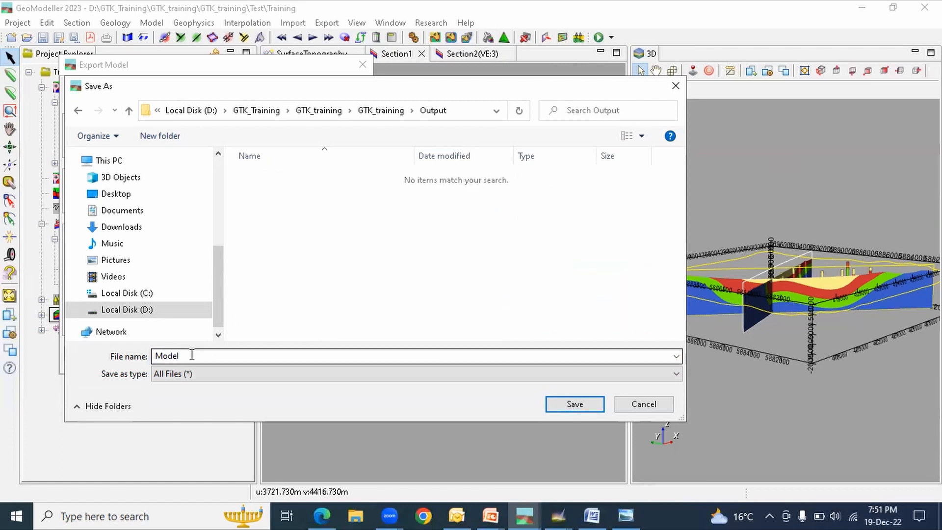
left_click(571, 404)
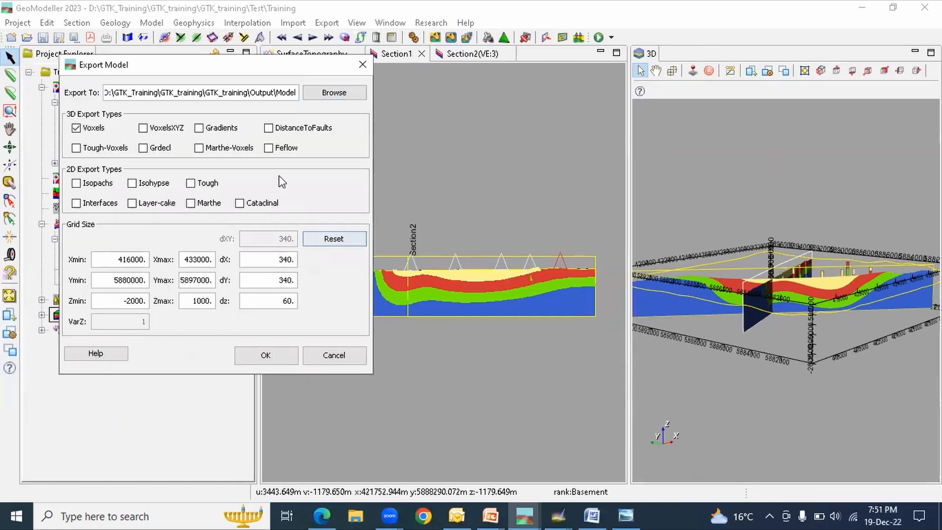
left_click(147, 129)
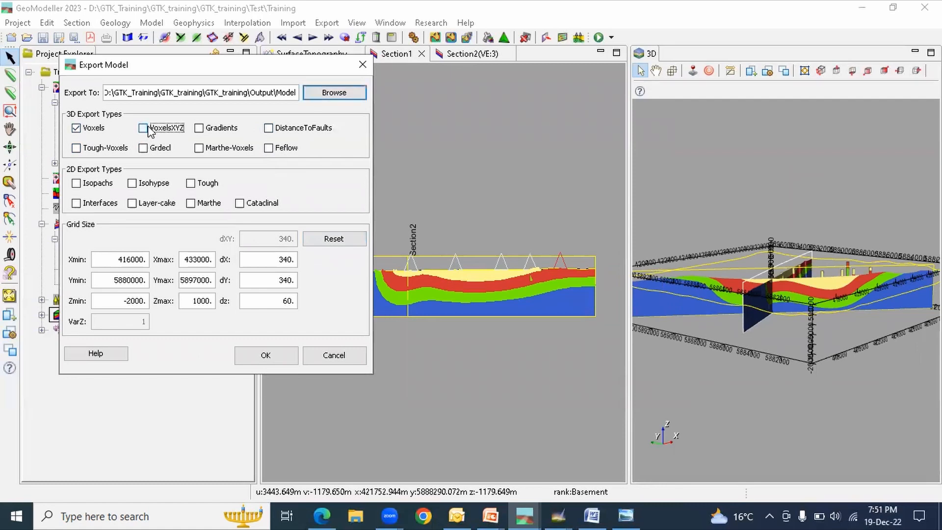
left_click(266, 356)
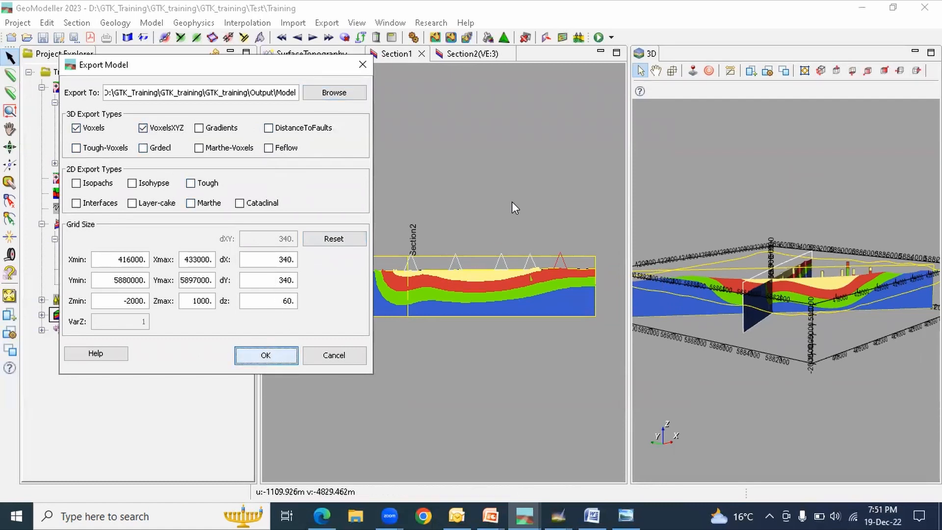
Close the new.tif image and open the Output folder inside GTK_training on drive D in File Explorer.
key("alt+Tab")
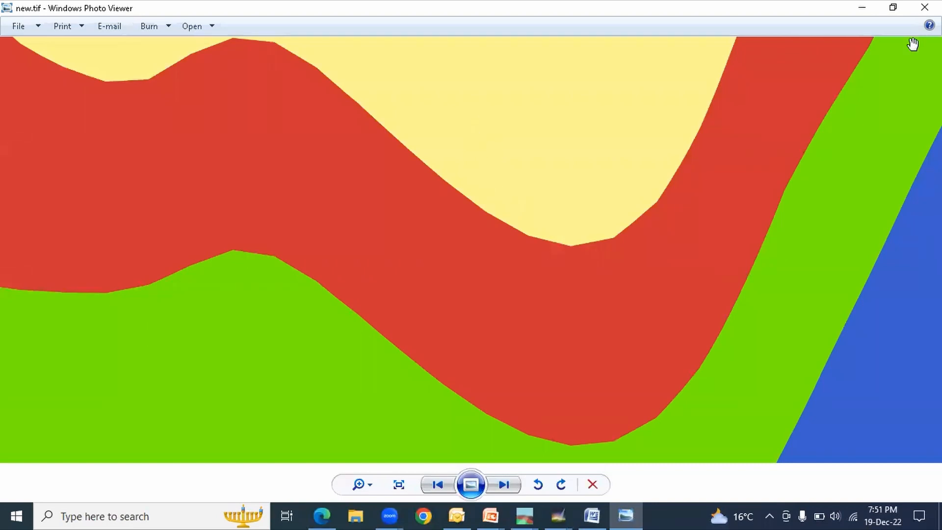
left_click(924, 7)
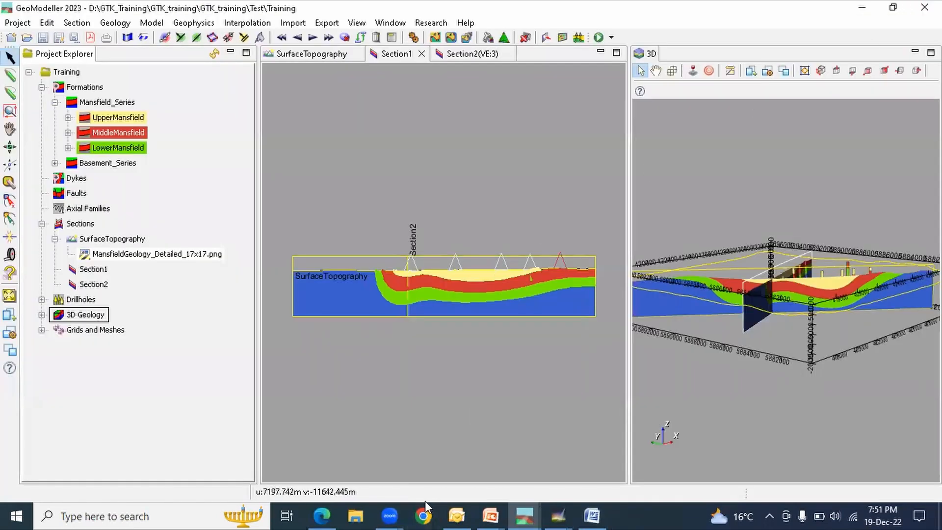
left_click(356, 515)
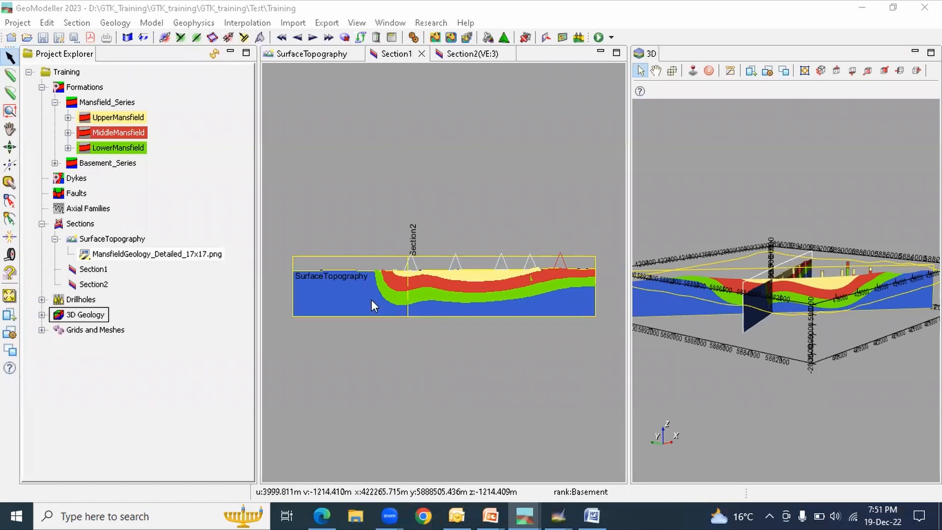
left_click(79, 414)
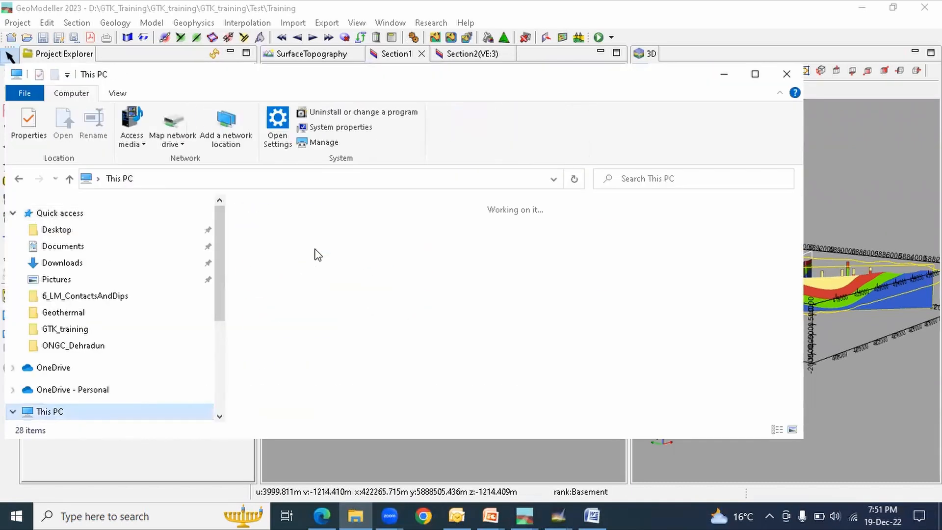
double_click(509, 389)
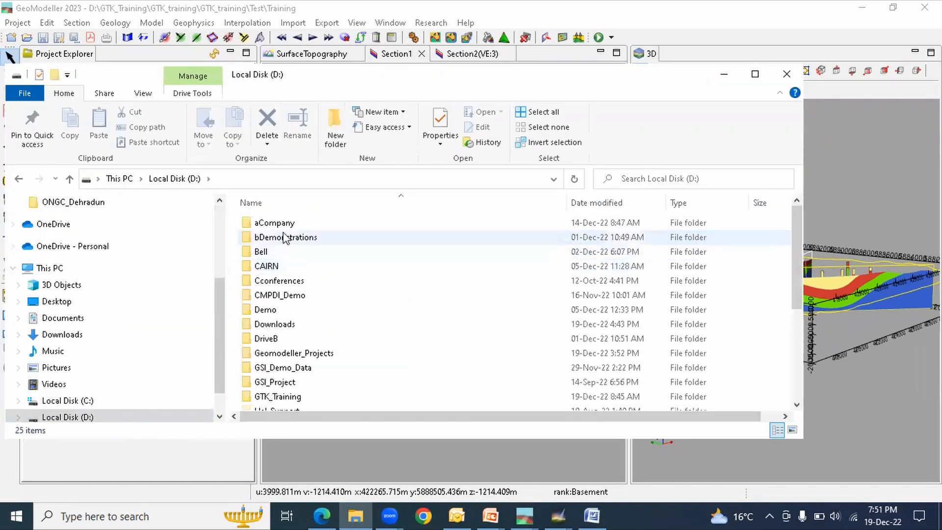
scroll(294, 363, "down", 4)
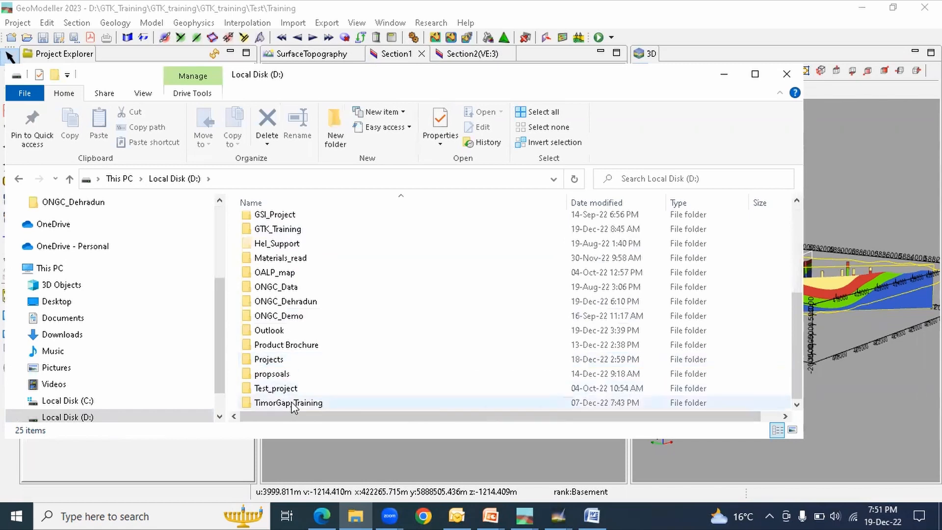
double_click(287, 229)
left_click(291, 225)
double_click(289, 224)
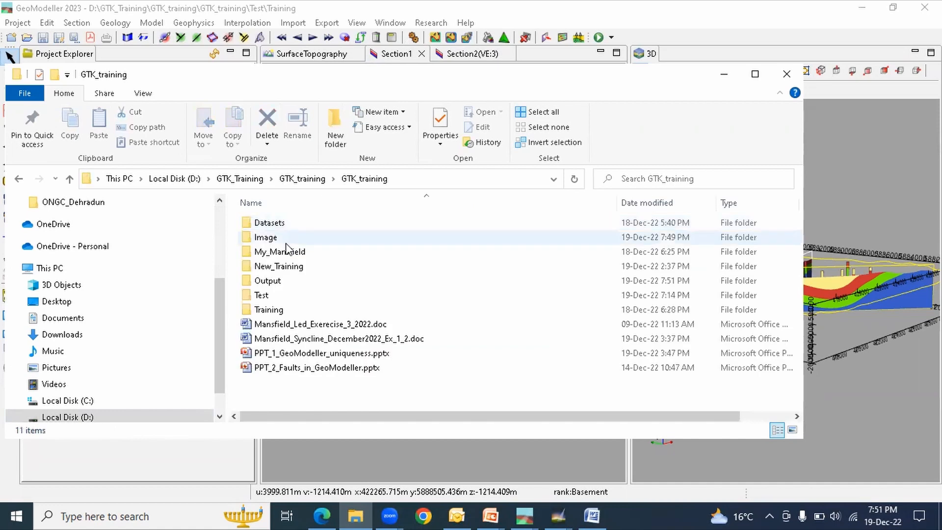
double_click(281, 282)
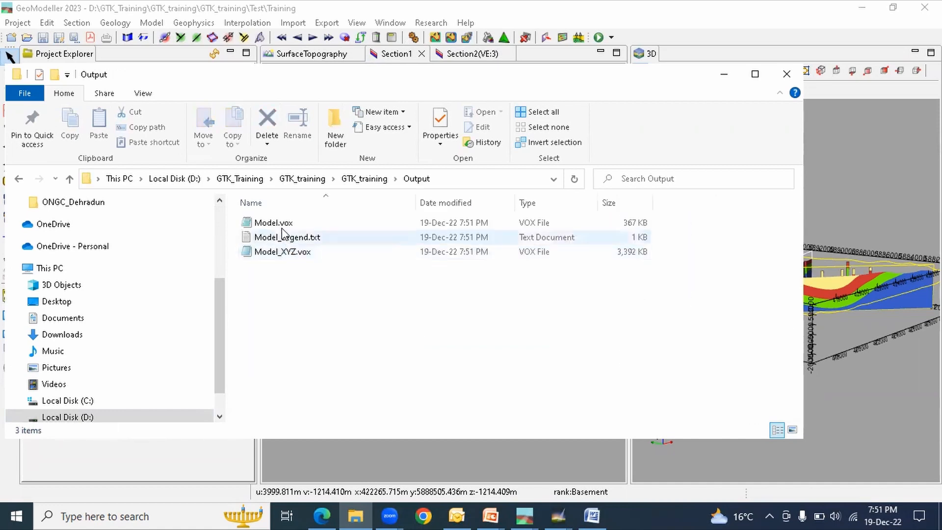
Open Model_XYZ.vox in Notepad, examine its X Y Z formation header and data rows, and close it.
left_click(315, 228)
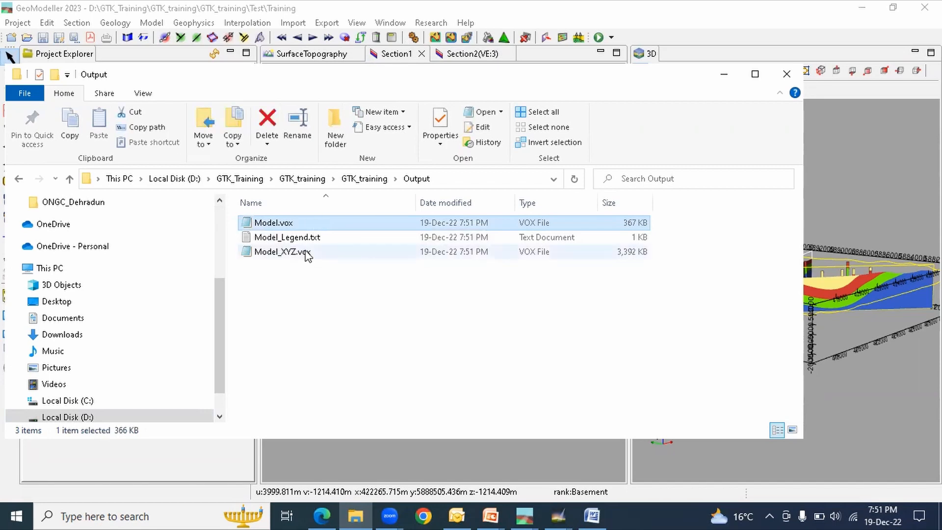
left_click(314, 255)
double_click(315, 252)
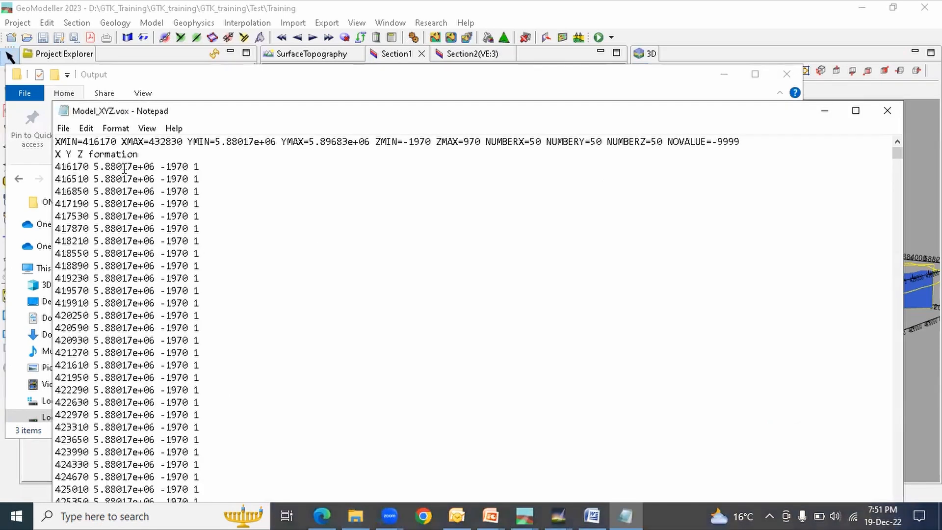
left_click_drag(60, 154, 147, 154)
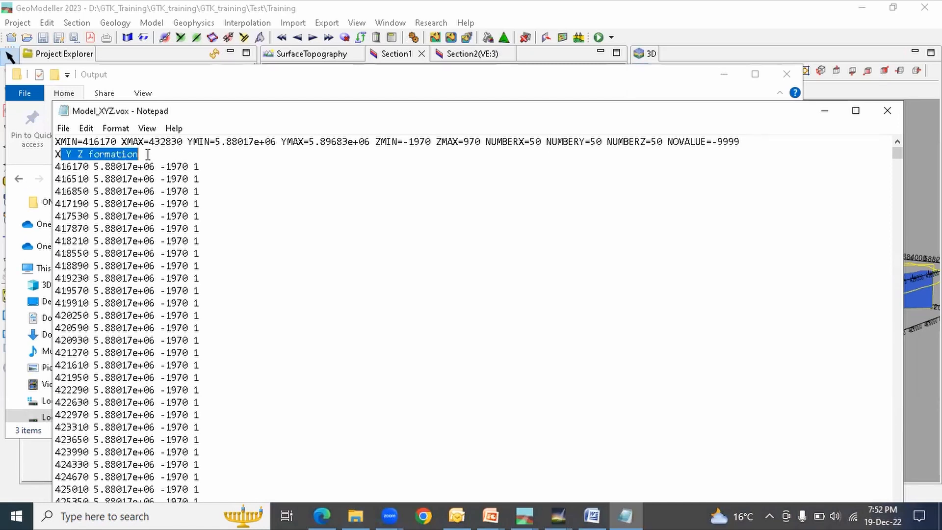
left_click(149, 227)
left_click(887, 110)
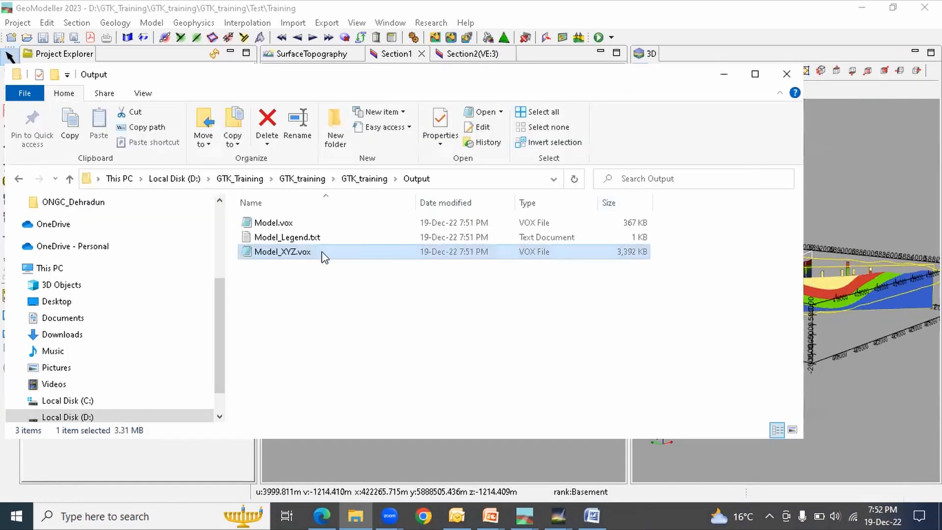
Close the Output folder window, return to GeoModeller and narrow the Project Explorer to widen the section view.
left_click(292, 224)
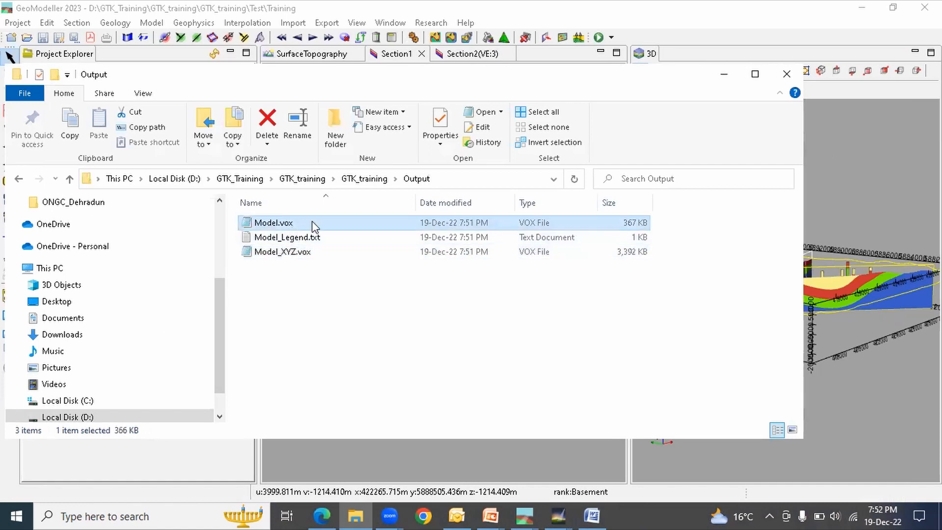
left_click(785, 75)
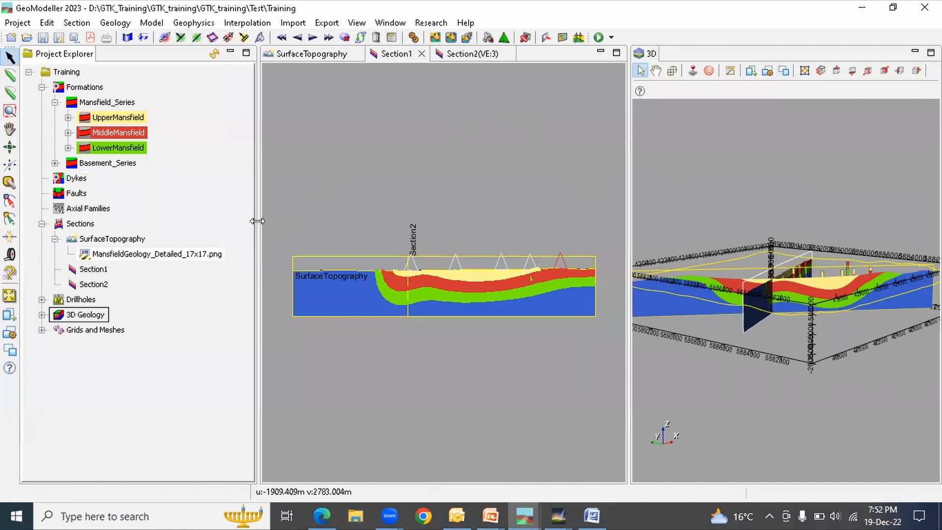
left_click_drag(257, 221, 228, 221)
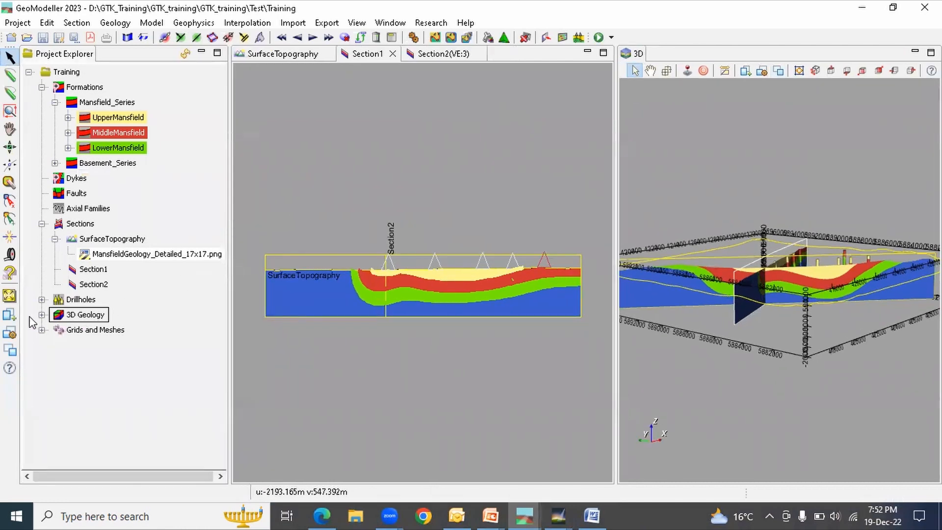
Start creating 2D/3D grids from the 3D Geology model and include the 3D Model grid type.
right_click(80, 319)
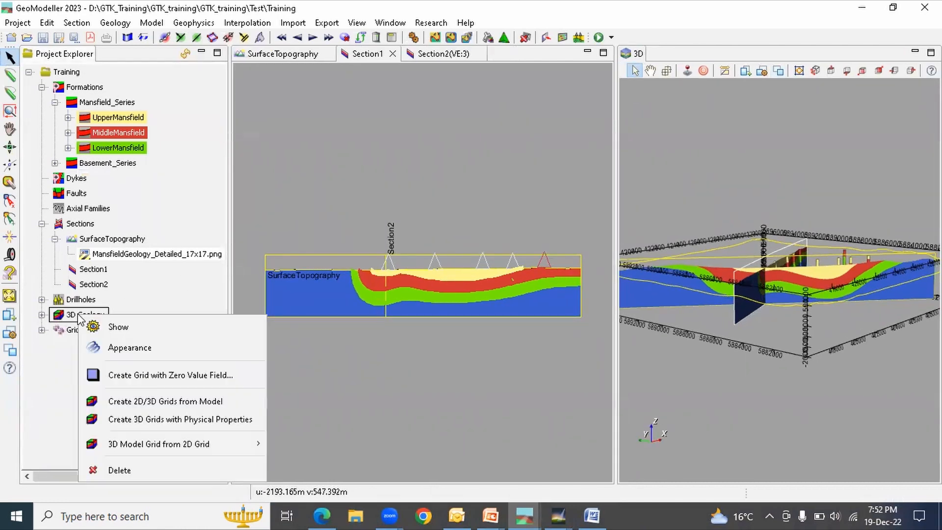
left_click(177, 402)
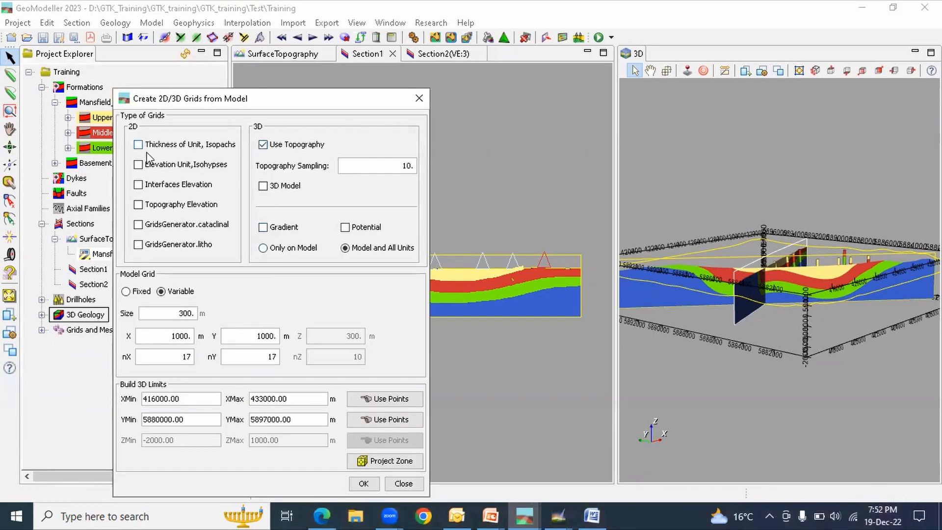
left_click(263, 186)
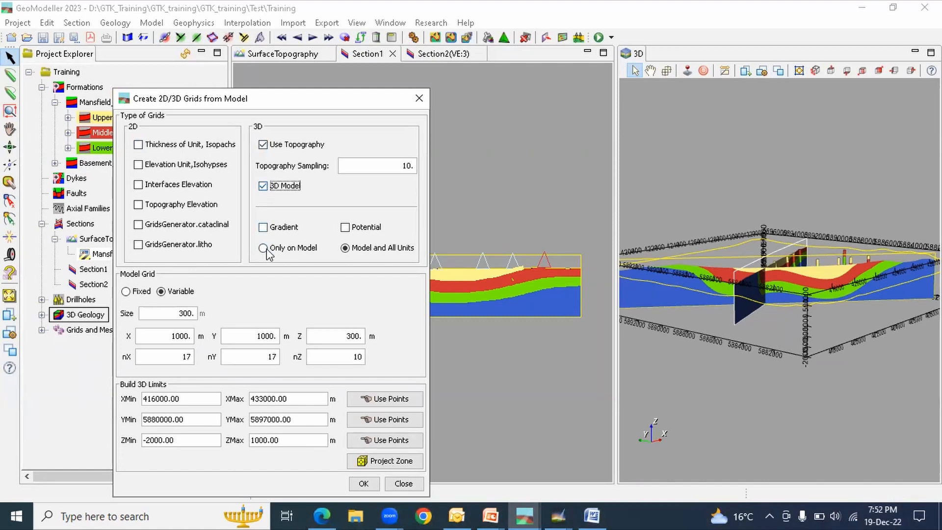
Set the model grid's cell counts nX, nY and nZ to 20 each and create the grid.
left_click_drag(178, 356, 196, 358)
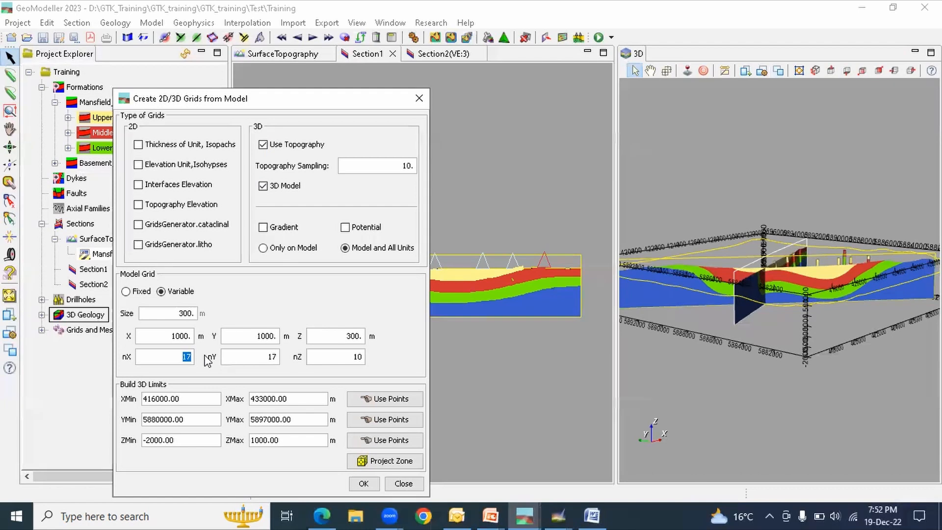
type("20")
double_click(274, 356)
type("30")
key("BackSpace")
key("BackSpace")
type("20")
double_click(357, 356)
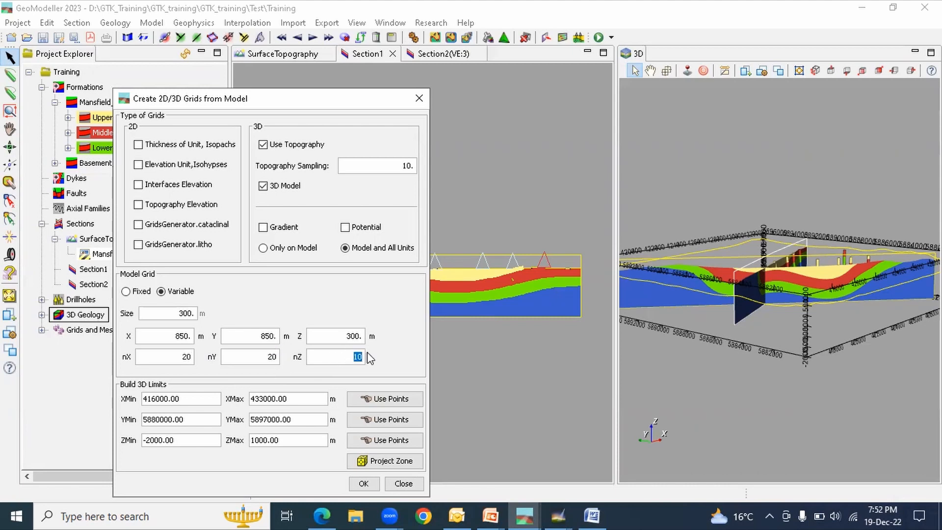
type("20")
left_click(363, 483)
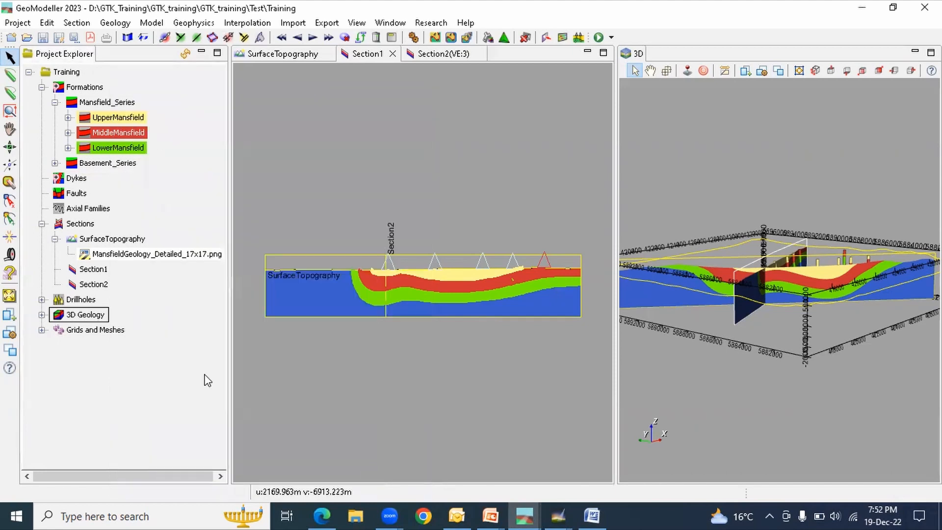
Display the Current_Model_Grid field of Model_Grid_3D as a mesh grid in the 3D view.
left_click(42, 330)
left_click(55, 361)
right_click(139, 374)
left_click(204, 186)
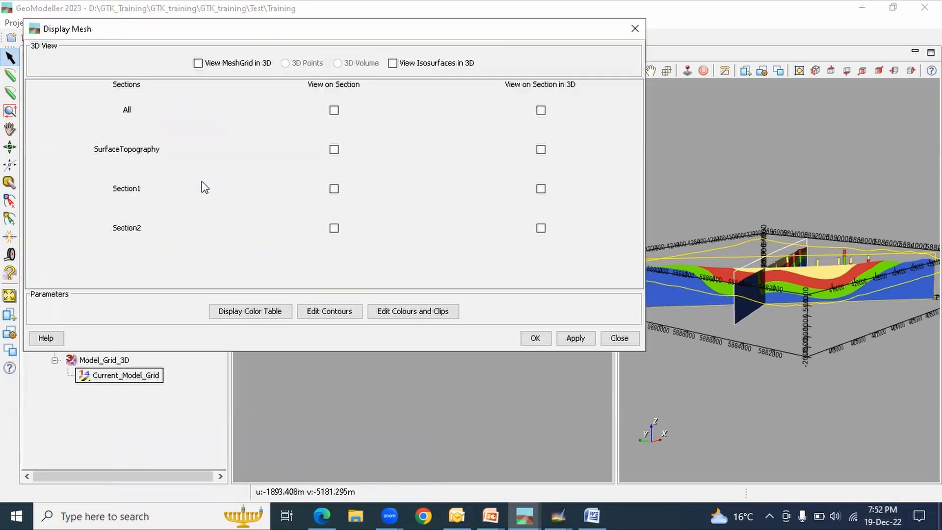
left_click(199, 63)
left_click(534, 338)
Enlarge the 3D view, apply a vertical exaggeration of 4, and examine the voxel grid's layers from several angles.
left_click_drag(753, 322, 350, 262)
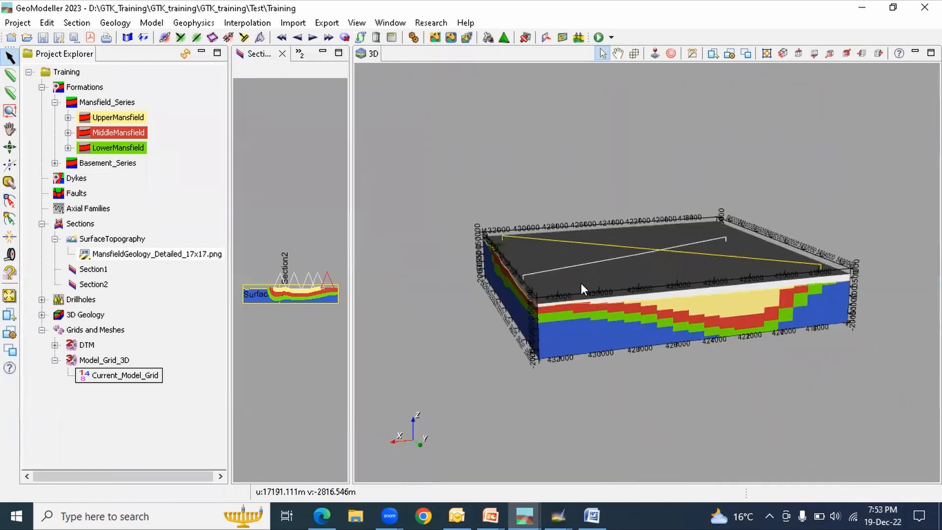
left_click_drag(616, 314, 626, 366)
scroll(628, 363, "up", 3)
left_click(712, 54)
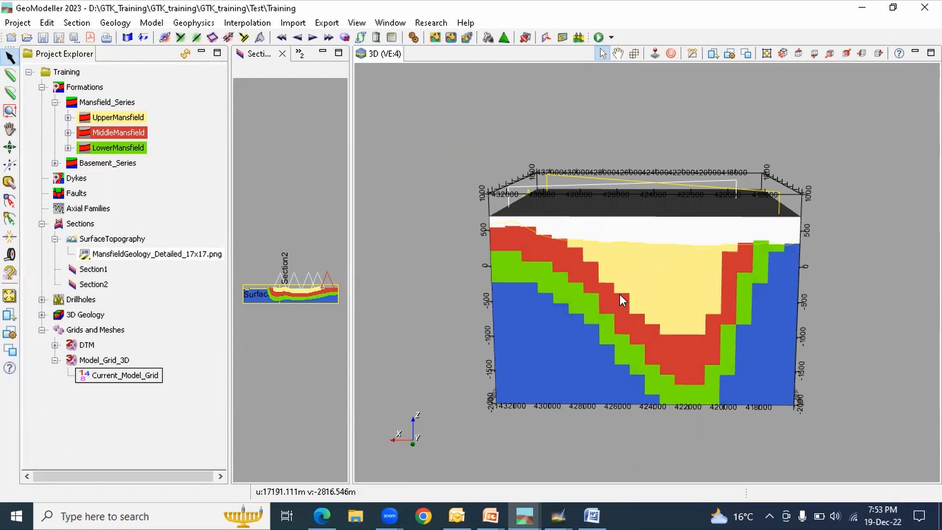
left_click_drag(623, 293, 719, 353)
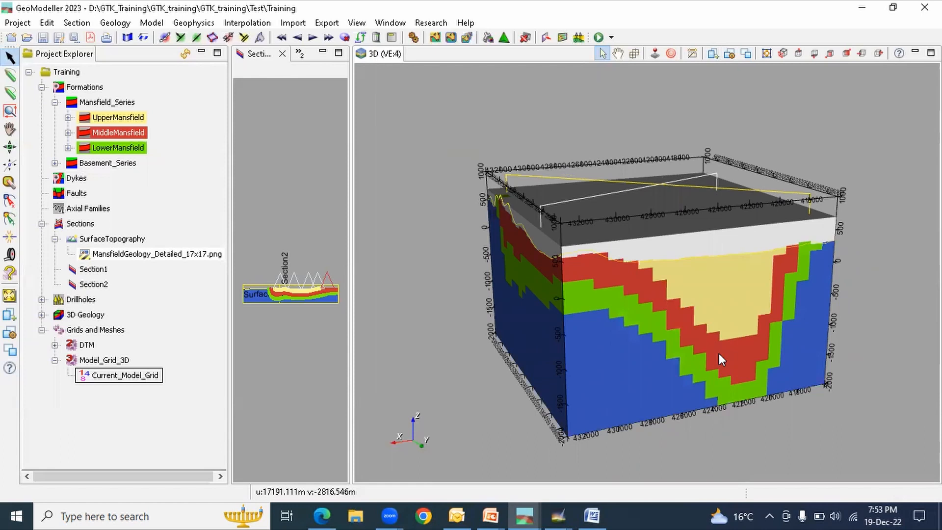
left_click_drag(719, 353, 696, 351)
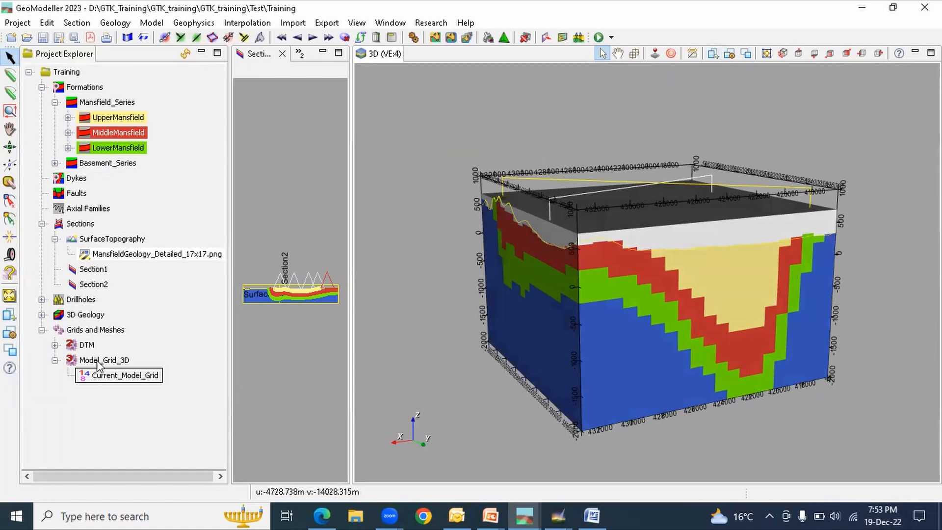
Open the 3D grid export settings for Model_Grid_3D, review the available output formats, and close them without exporting.
right_click(100, 362)
left_click(177, 259)
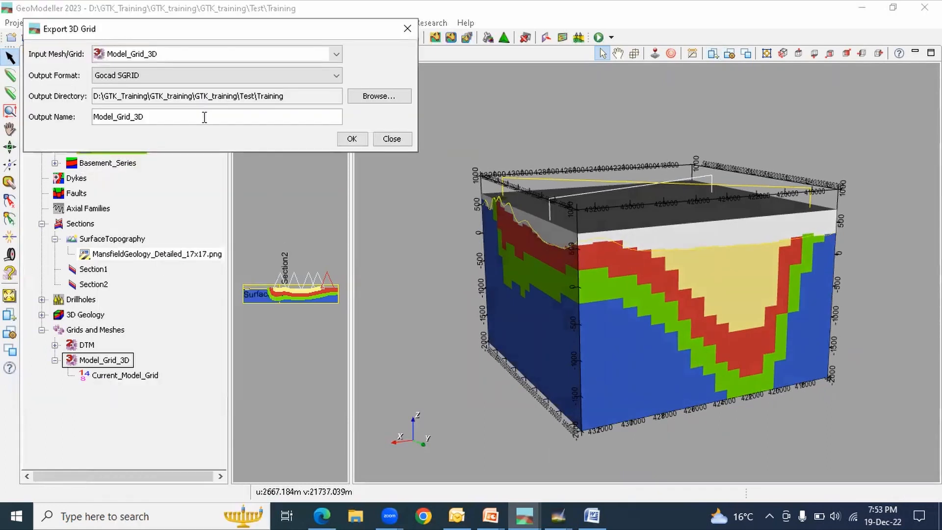
left_click(160, 75)
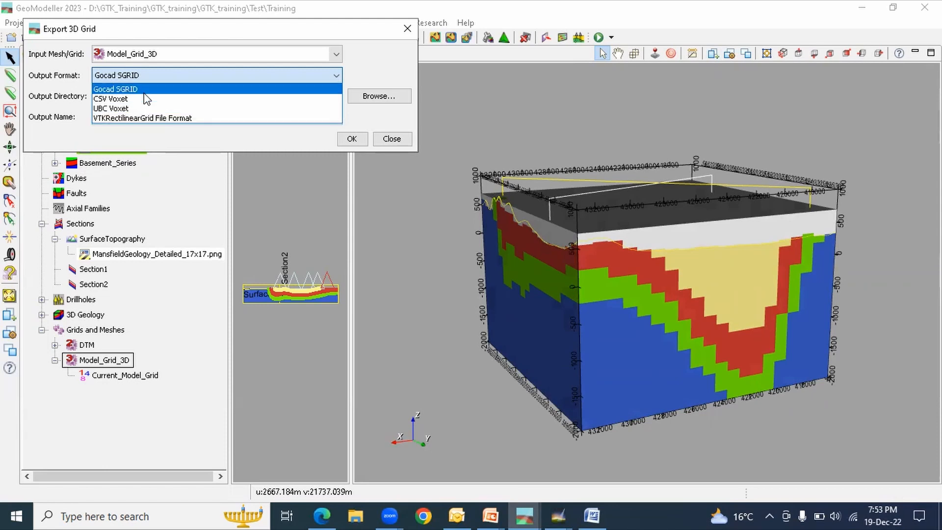
left_click(407, 30)
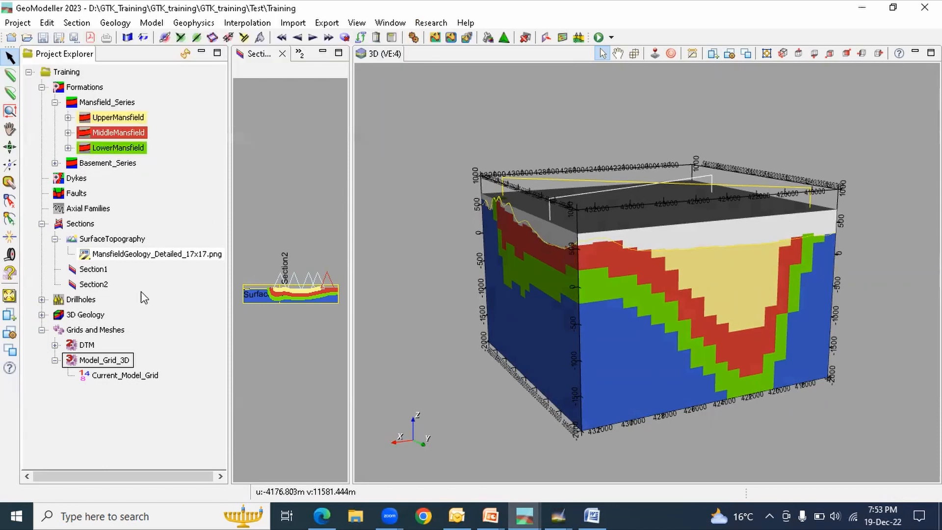
Collapse Model_Grid_3D in the project tree and resize the panels to give Section1 most of the workspace.
left_click(55, 360)
left_click_drag(352, 232, 822, 348)
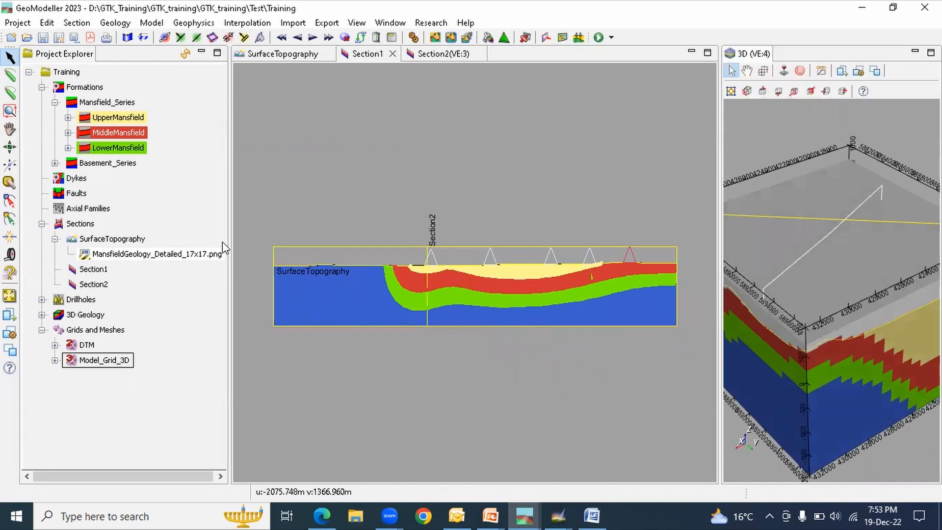
left_click_drag(229, 240, 176, 239)
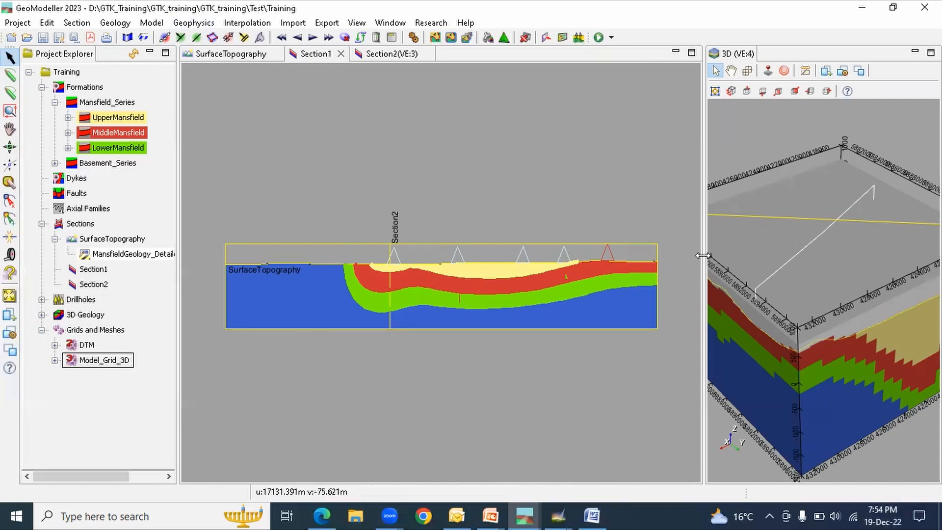
left_click_drag(703, 255, 655, 264)
Remove the vertical exaggeration from the 3D view and turn the grid block to an oblique view from above.
scroll(860, 284, "down", 3)
left_click_drag(860, 285, 828, 334)
mouse_move(833, 245)
left_mouse_down()
mouse_move(840, 278)
mouse_move(828, 238)
left_mouse_up()
left_click_drag(803, 269, 823, 331)
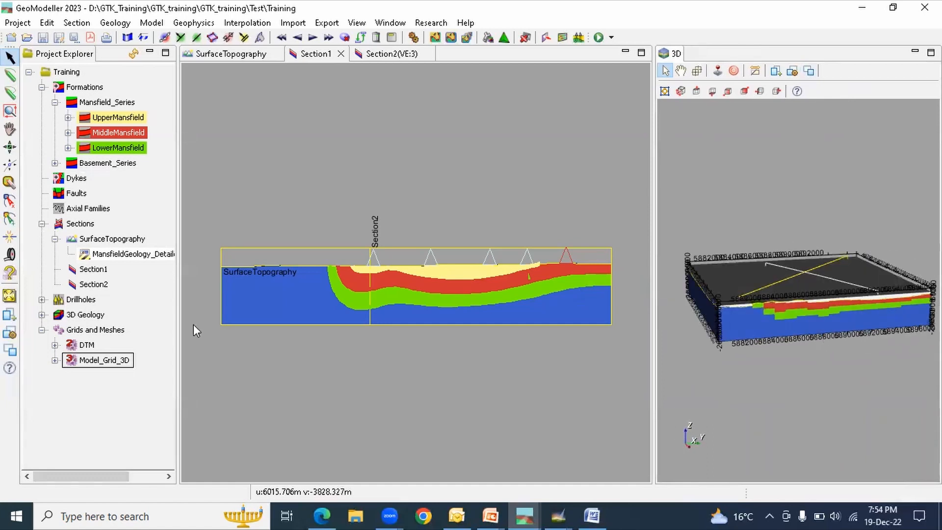
left_click_drag(897, 357, 788, 314)
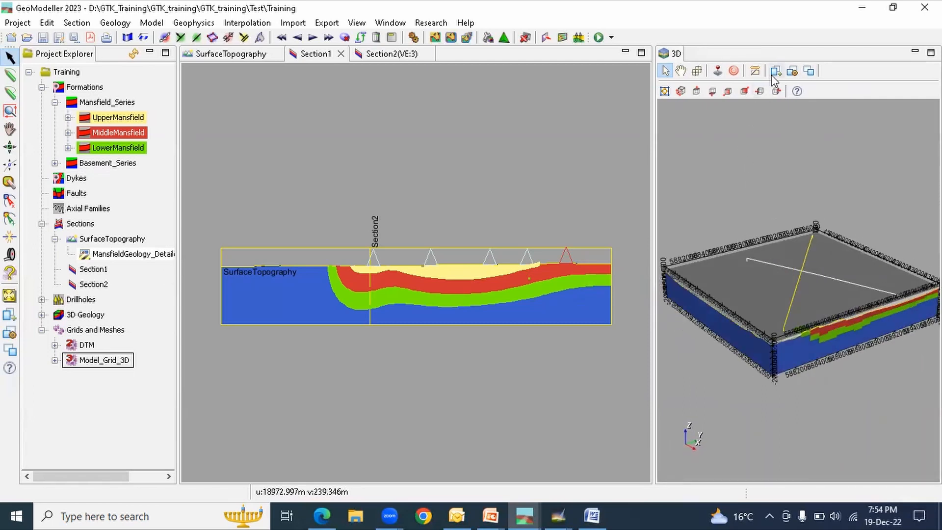
Save the project with the comment "set topography".
left_click(18, 23)
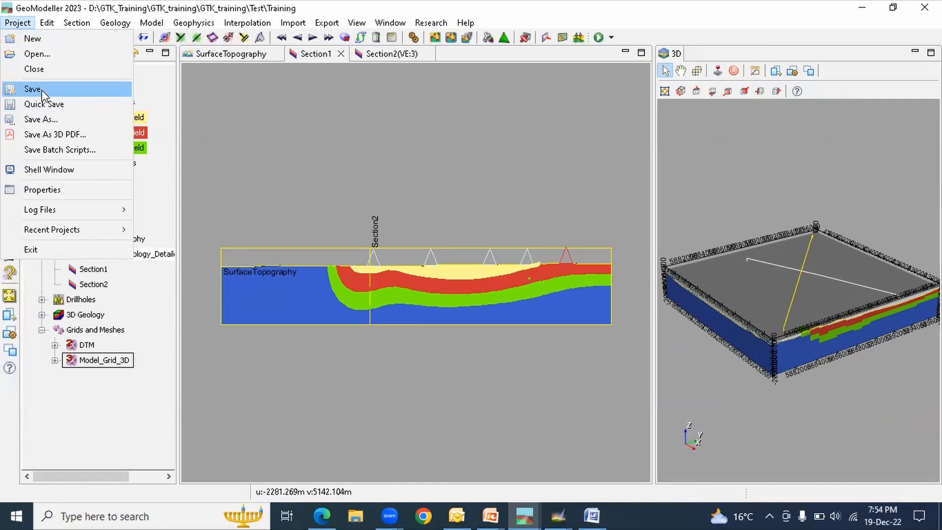
left_click(43, 90)
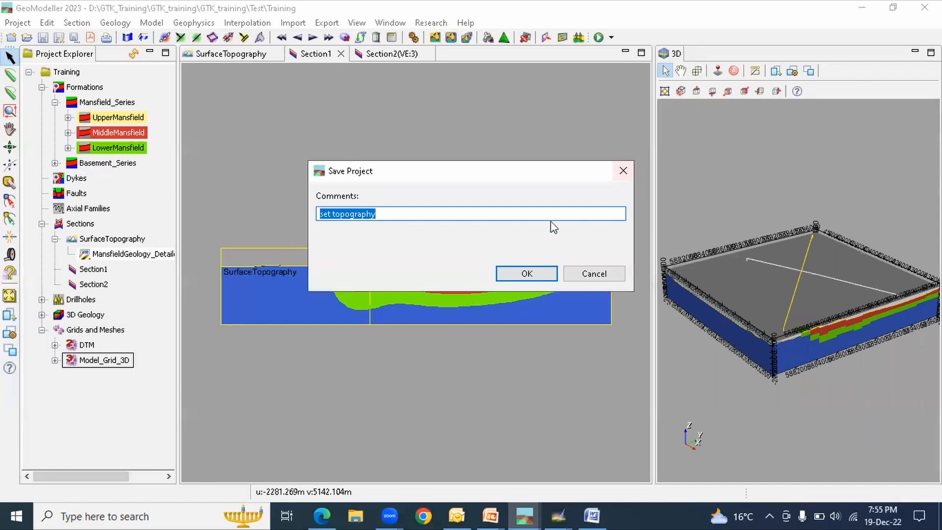
left_click(526, 275)
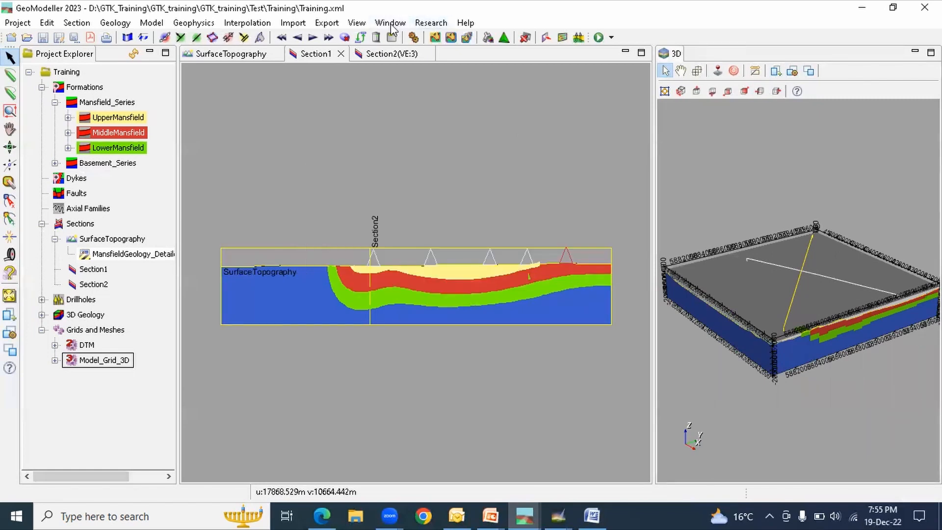